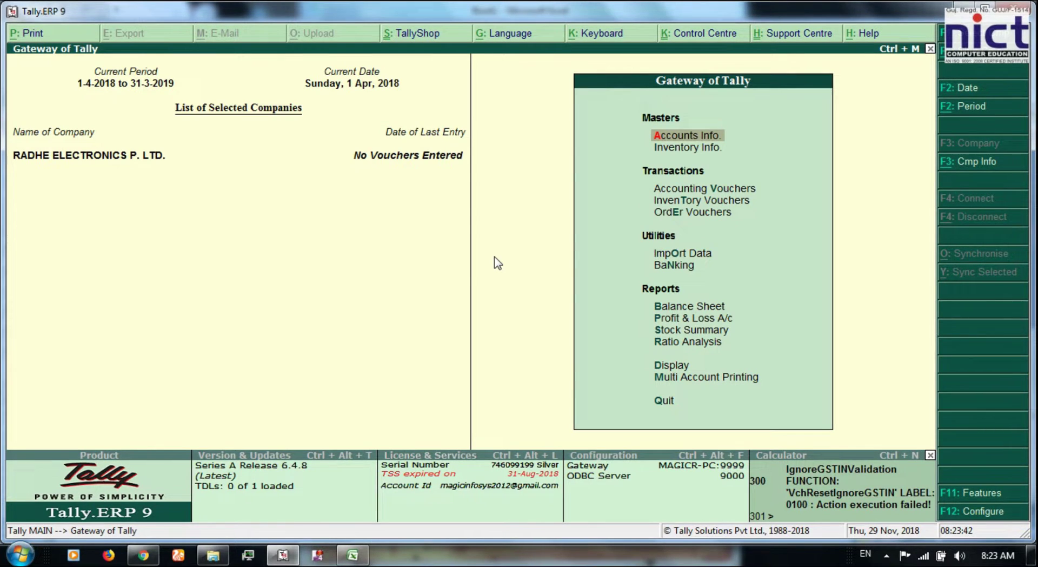
Step: Open the Inventory Books menu among the company's display reports
{"action": "key", "text": "Down"}
{"action": "key", "text": "Down"}
{"action": "key", "text": "Down"}
{"action": "key", "text": "Down"}
{"action": "key", "text": "Down"}
{"action": "key", "text": "Down"}
{"action": "key", "text": "Down"}
{"action": "key", "text": "Down"}
{"action": "key", "text": "Down"}
{"action": "key", "text": "Down"}
{"action": "key", "text": "Down"}
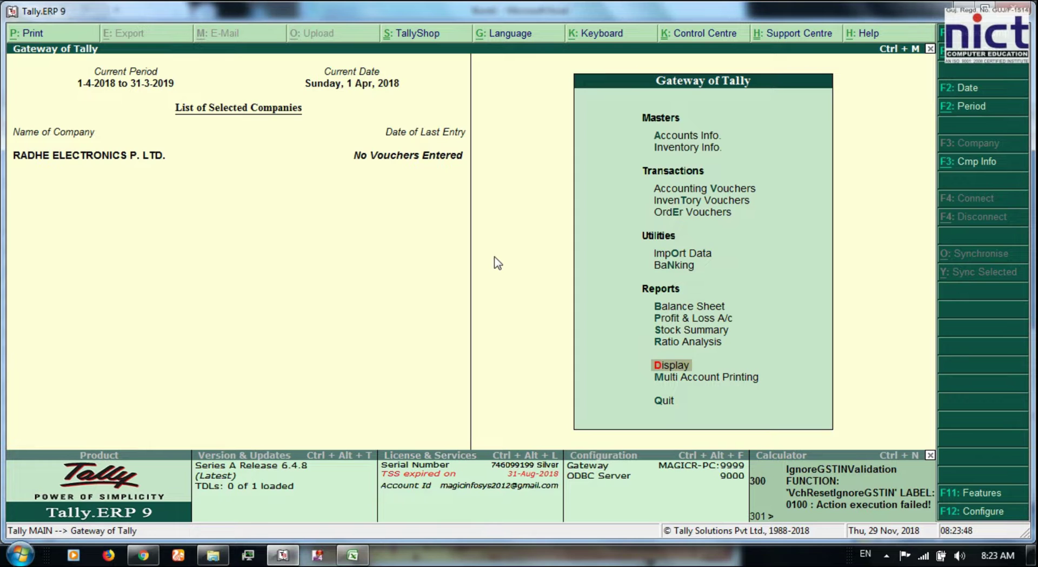
{"action": "key", "text": "Return"}
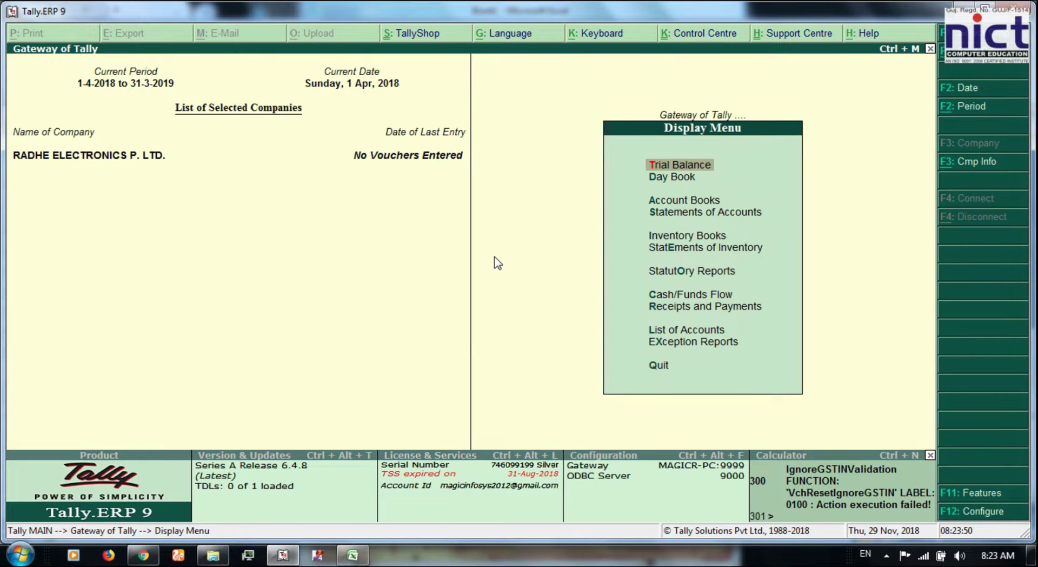
{"action": "key", "text": "Down"}
{"action": "key", "text": "Down"}
{"action": "key", "text": "Down"}
{"action": "key", "text": "Down"}
{"action": "key", "text": "Down"}
{"action": "key", "text": "Up"}
{"action": "key", "text": "Return"}
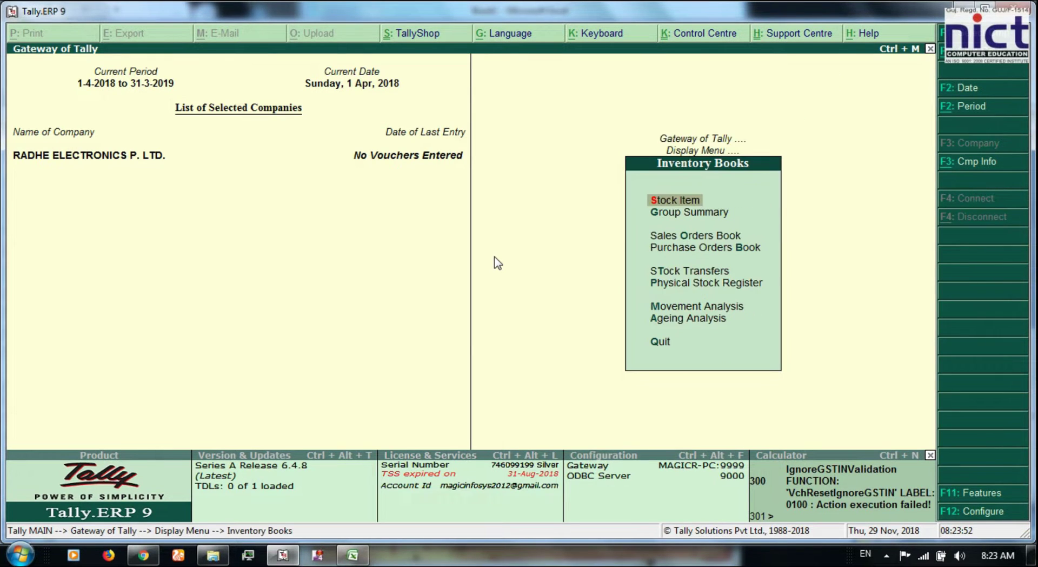
Step: Look through the stock item list and display the monthly summary of LG CURVE TV - 32"
{"action": "key", "text": "Return"}
{"action": "key", "text": "Down"}
{"action": "key", "text": "Down"}
{"action": "key", "text": "Down"}
{"action": "key", "text": "Down"}
{"action": "key", "text": "Down"}
{"action": "key", "text": "Down"}
{"action": "key", "text": "Down"}
{"action": "key", "text": "Up"}
{"action": "key", "text": "Up"}
{"action": "key", "text": "Up"}
{"action": "key", "text": "Up"}
{"action": "key", "text": "Up"}
{"action": "key", "text": "Up"}
{"action": "key", "text": "Up"}
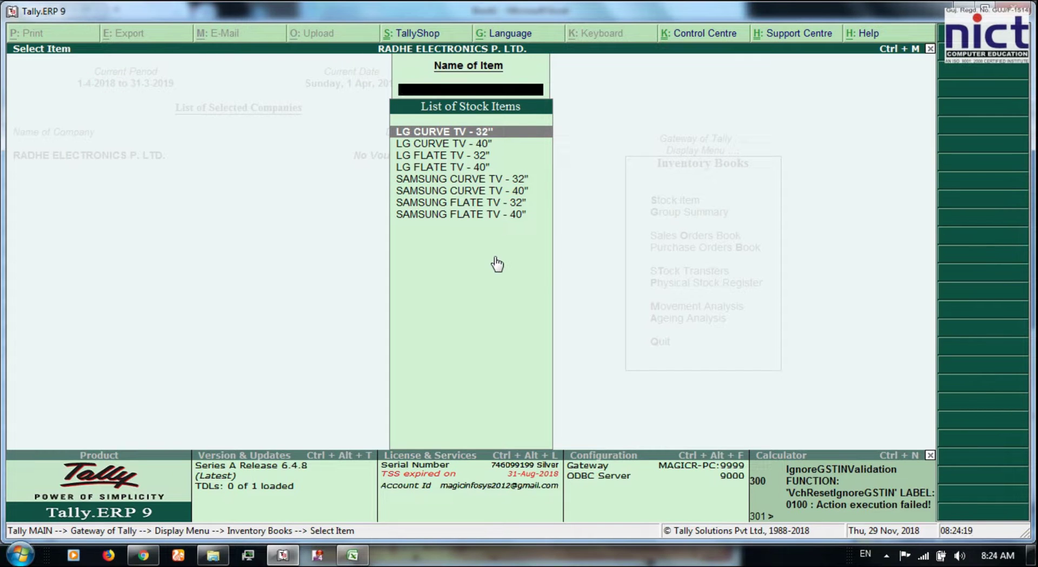
{"action": "key", "text": "Down"}
{"action": "key", "text": "Up"}
{"action": "key", "text": "Return"}
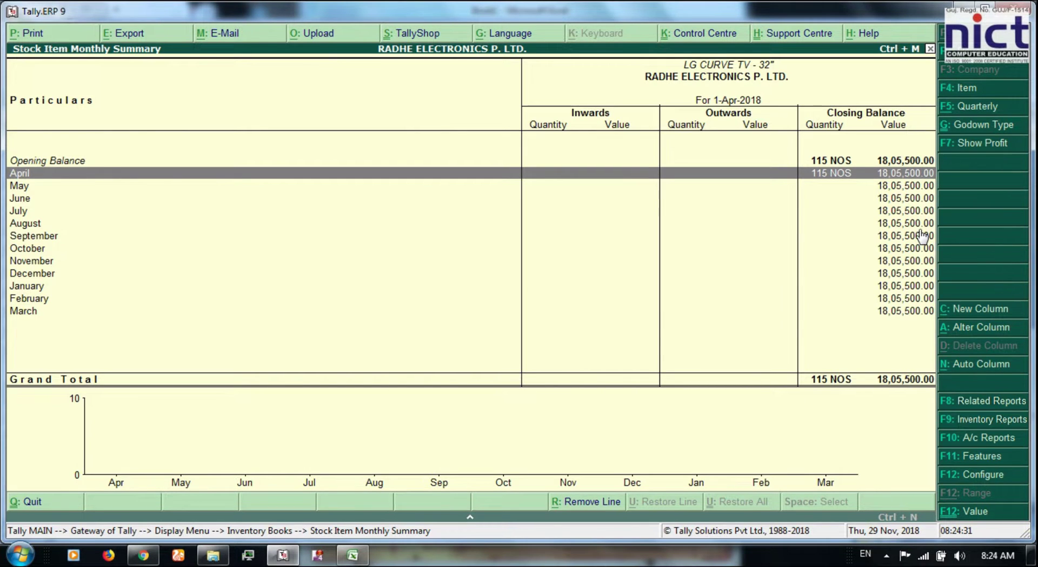
Step: Switch the monthly summary to the item LG FLATE TV - 32", and return to the Inventory Books menu
{"action": "key", "text": "F4"}
{"action": "key", "text": "Down"}
{"action": "key", "text": "Down"}
{"action": "key", "text": "Return"}
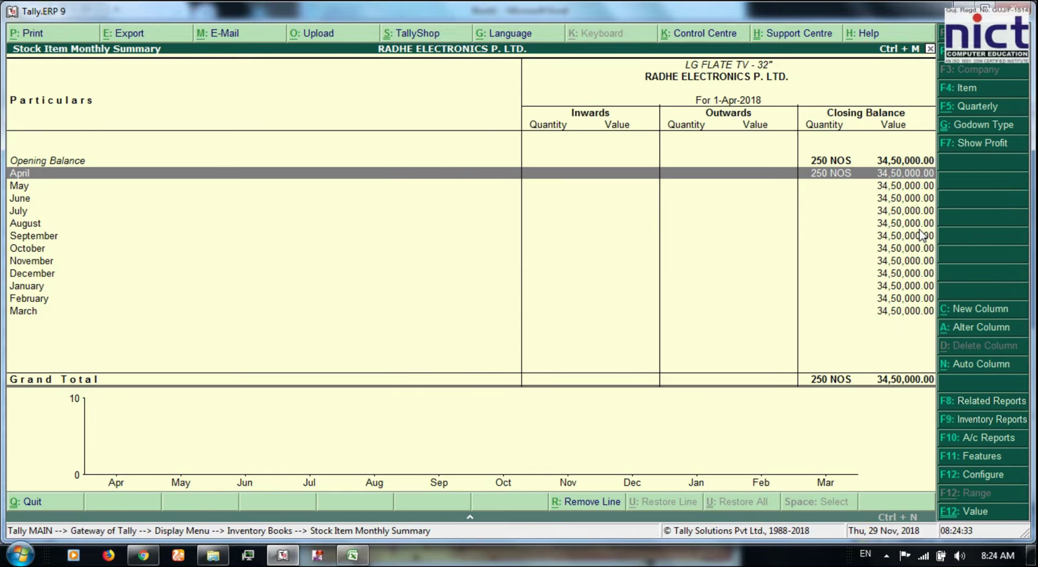
{"action": "key", "text": "Escape"}
{"action": "key", "text": "Down"}
{"action": "key", "text": "Escape"}
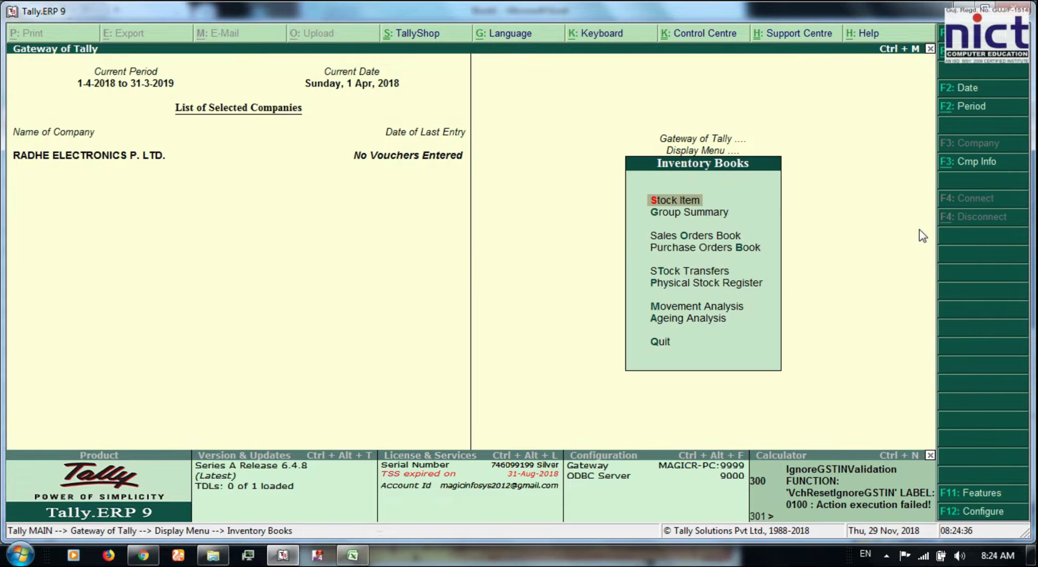
Step: Display the group summary for the stock group CURVE TV
{"action": "key", "text": "Down"}
{"action": "key", "text": "Return"}
{"action": "key", "text": "Down"}
{"action": "key", "text": "Return"}
Step: Examine the closing quantity, rate and value of each CURVE TV item, and return to the Display Menu
{"action": "key", "text": "Down"}
{"action": "key", "text": "Down"}
{"action": "key", "text": "Up"}
{"action": "key", "text": "Up"}
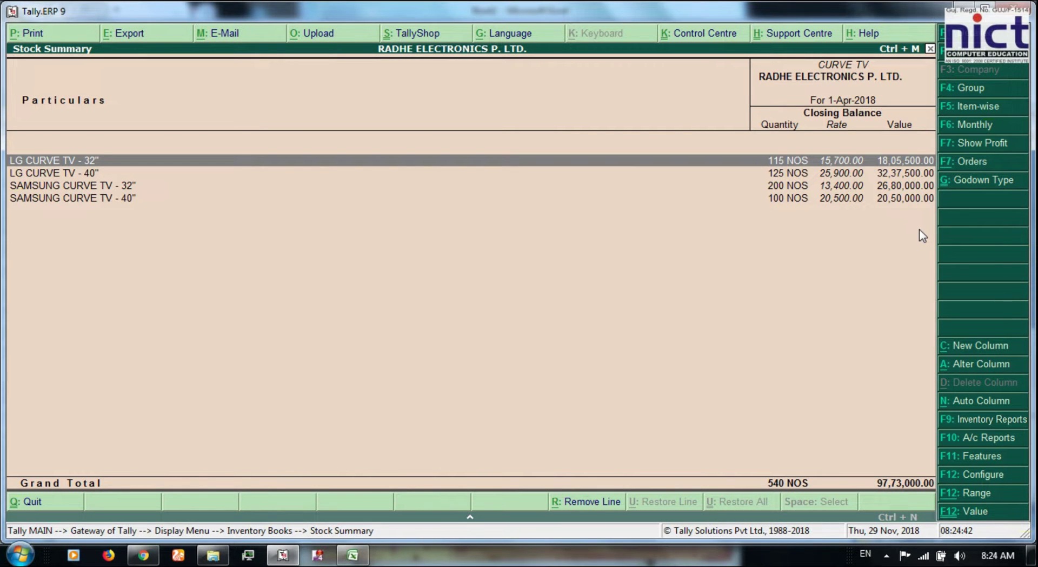
{"action": "key", "text": "Down"}
{"action": "key", "text": "Down"}
{"action": "key", "text": "Up"}
{"action": "key", "text": "Up"}
{"action": "key", "text": "Down"}
{"action": "key", "text": "Down"}
{"action": "key", "text": "Down"}
{"action": "key", "text": "Up"}
{"action": "key", "text": "Up"}
{"action": "key", "text": "Up"}
{"action": "key", "text": "Down"}
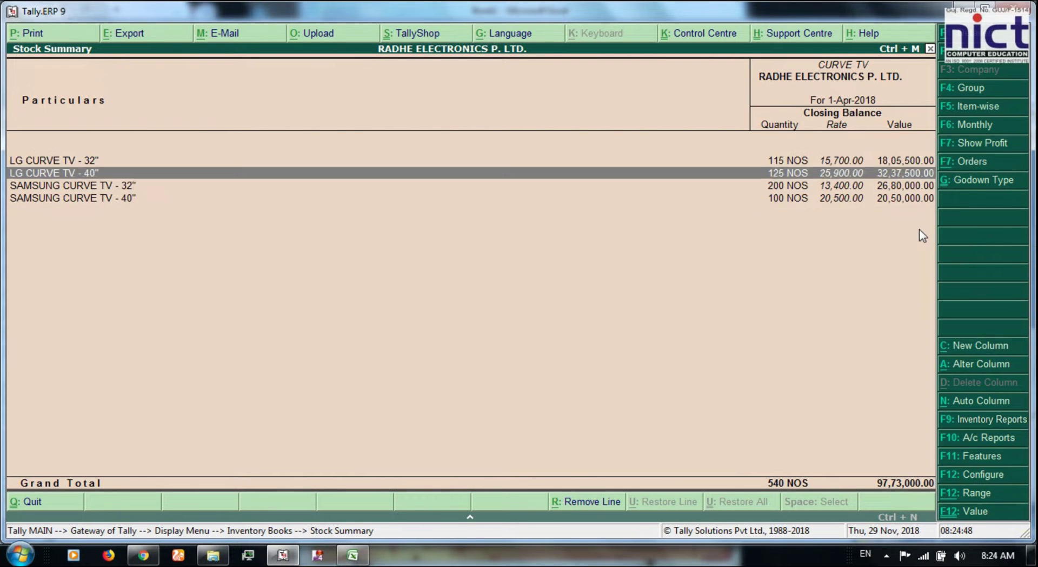
{"action": "key", "text": "Down"}
{"action": "key", "text": "Down"}
{"action": "key", "text": "Escape"}
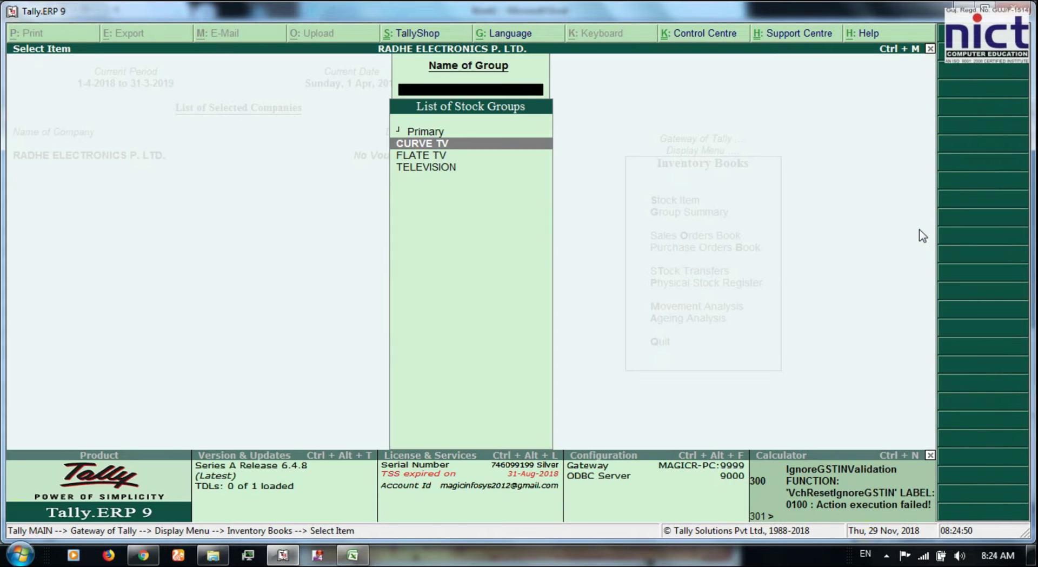
{"action": "key", "text": "Escape"}
{"action": "key", "text": "Escape"}
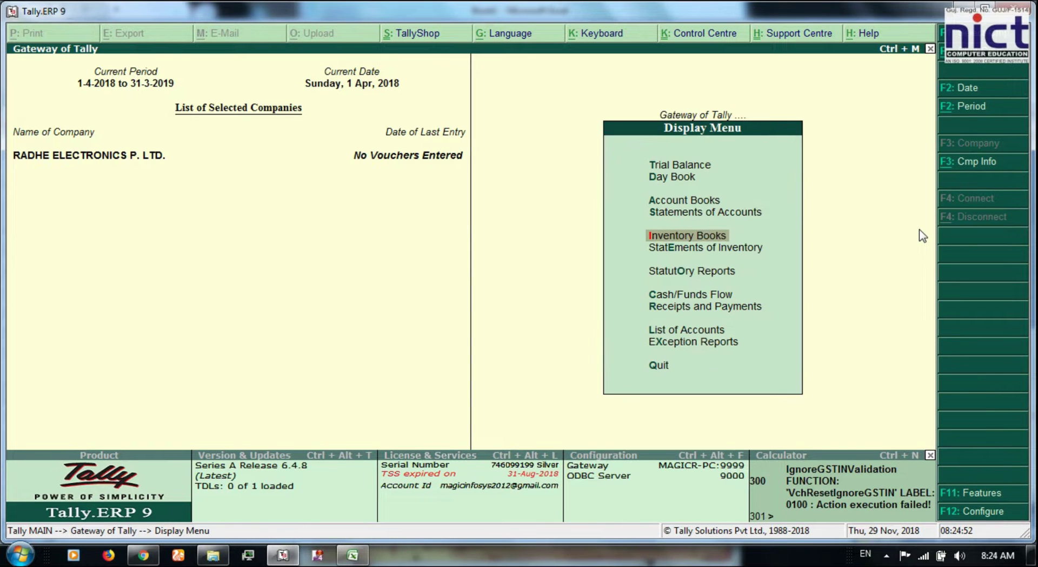
Step: Display the godown summary for SHOW ROOM from the inventory statements and drill down into its TELEVISION group
{"action": "key", "text": "Down"}
{"action": "key", "text": "Return"}
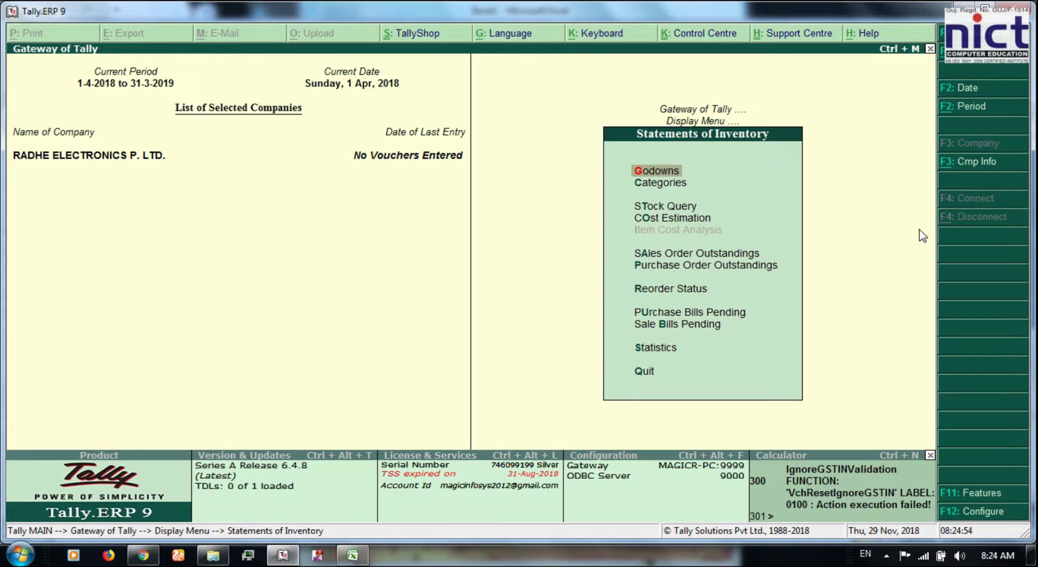
{"action": "key", "text": "Return"}
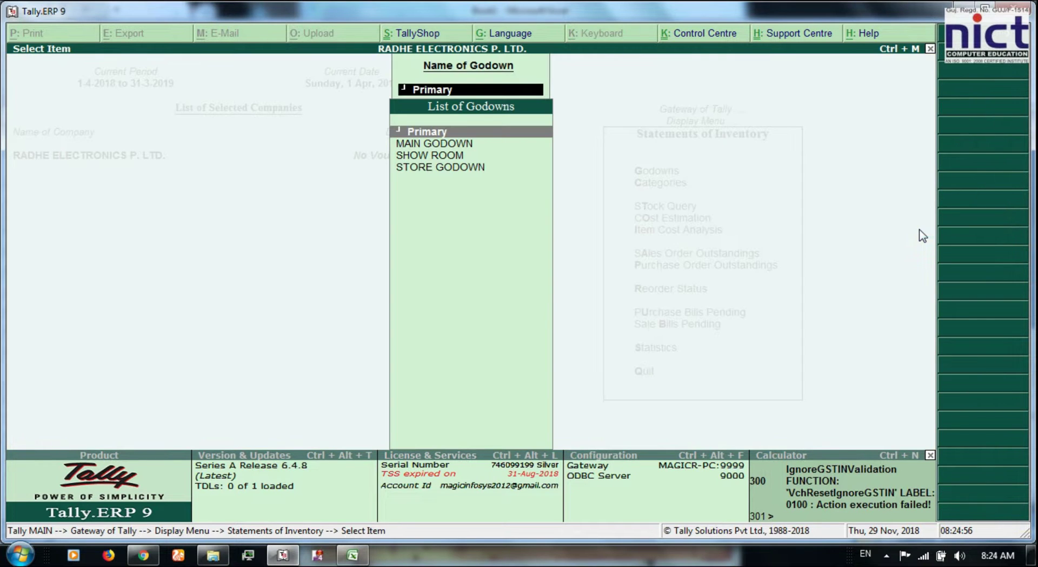
{"action": "key", "text": "Down"}
{"action": "key", "text": "Down"}
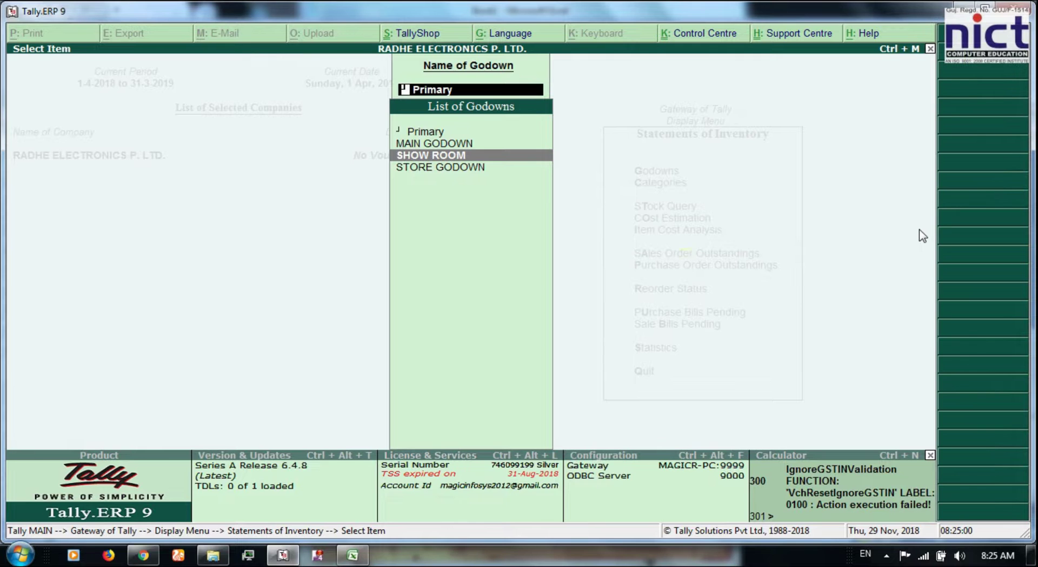
{"action": "key", "text": "Return"}
{"action": "key", "text": "Escape"}
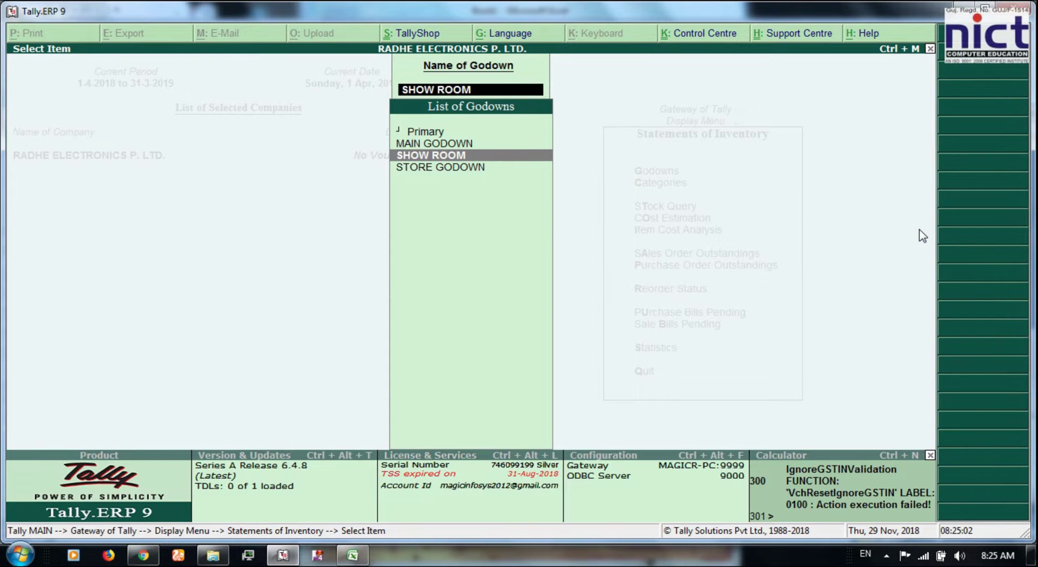
{"action": "key", "text": "Down"}
{"action": "key", "text": "Up"}
{"action": "key", "text": "Return"}
{"action": "key", "text": "Return"}
{"action": "key", "text": "Down"}
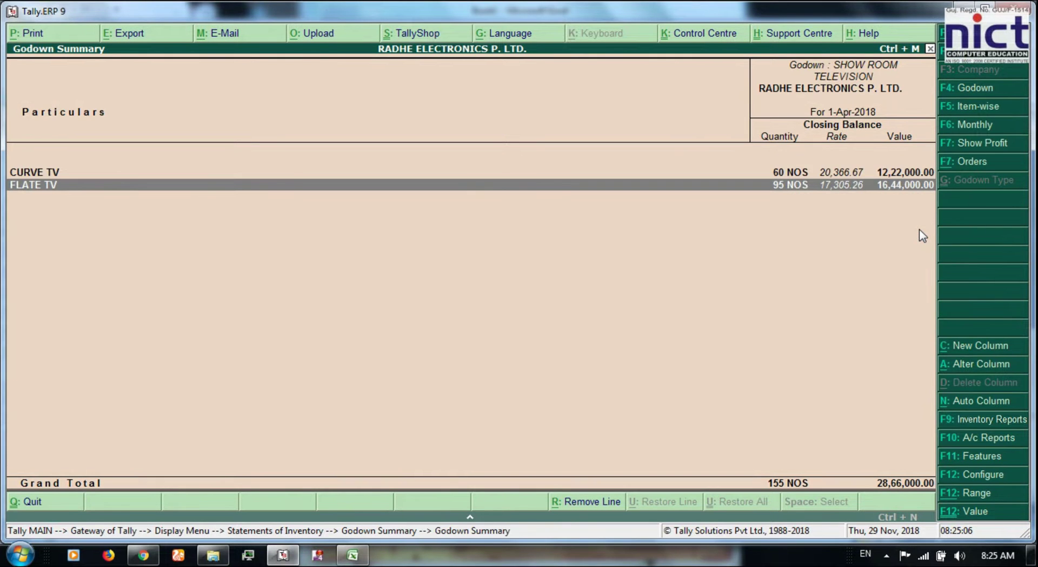
Step: Open the CURVE TV group of the SHOW ROOM godown and examine the stock of each LG and Samsung item
{"action": "key", "text": "Up"}
{"action": "key", "text": "Return"}
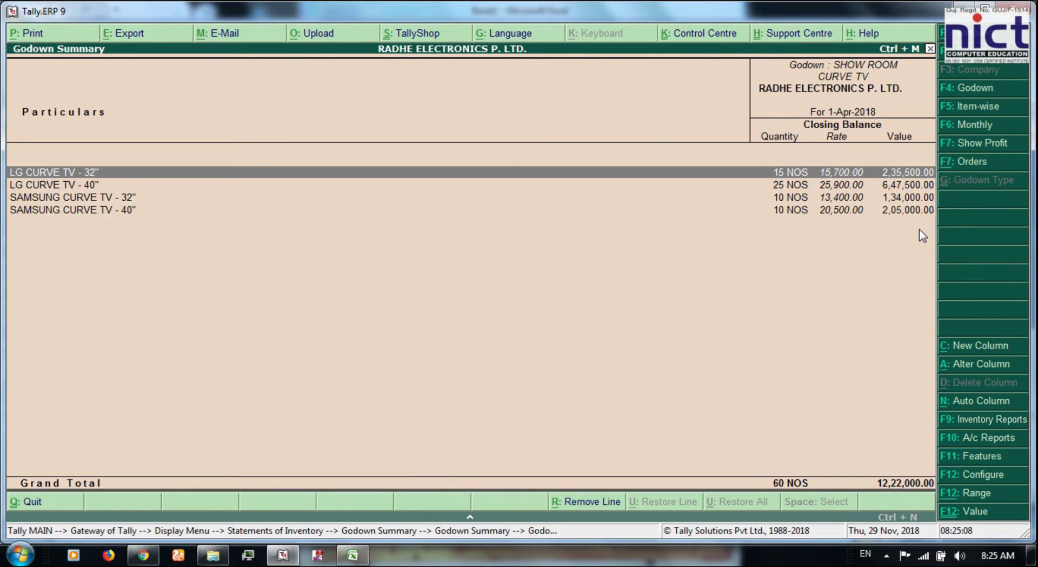
{"action": "key", "text": "Down"}
{"action": "key", "text": "Down"}
{"action": "key", "text": "Up"}
{"action": "key", "text": "Up"}
{"action": "key", "text": "Escape"}
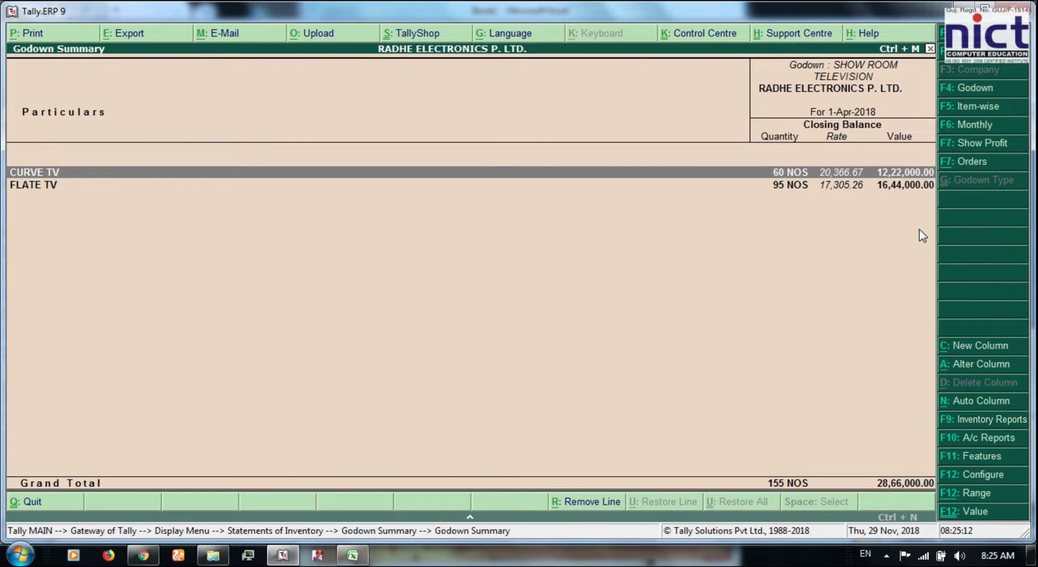
{"action": "key", "text": "Return"}
{"action": "key", "text": "Down"}
{"action": "key", "text": "Down"}
{"action": "key", "text": "Down"}
{"action": "key", "text": "Up"}
{"action": "key", "text": "Up"}
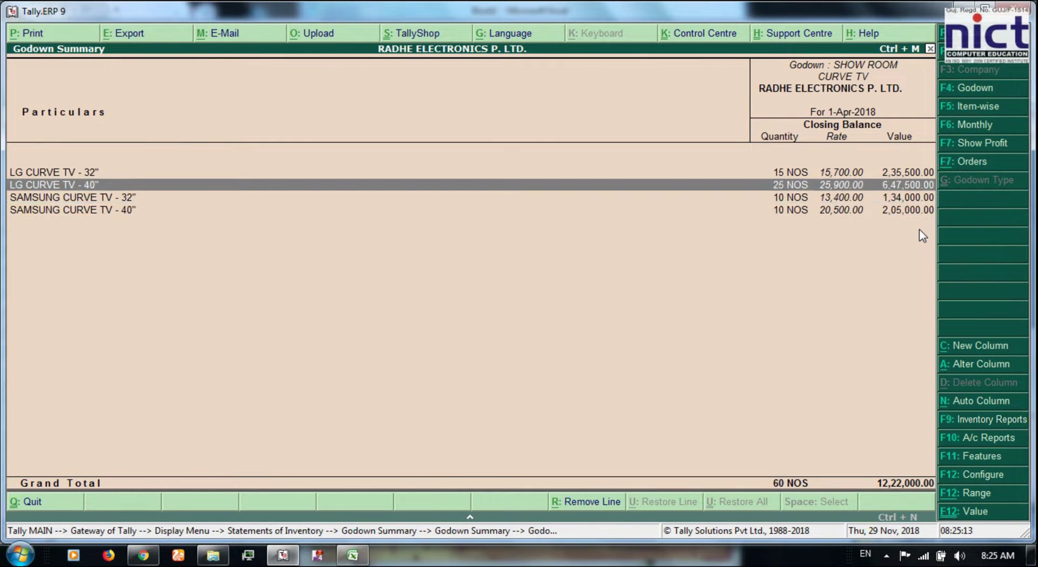
{"action": "key", "text": "Escape"}
Step: Expand the SHOW ROOM television summary to item level, examine all CURVE TV and FLATE TV items, and return to the godown list
{"action": "key", "text": "alt+F1"}
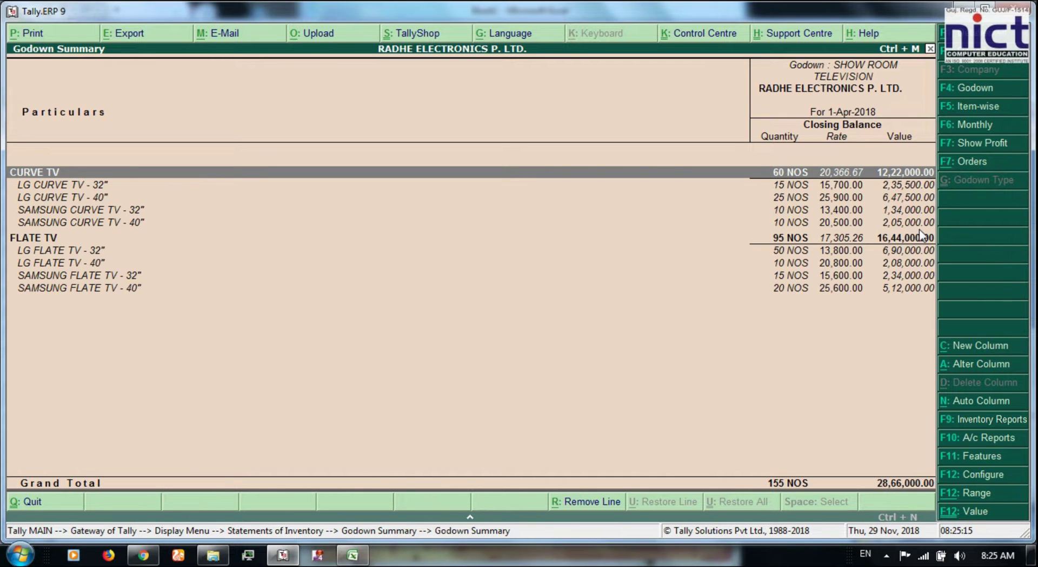
{"action": "key", "text": "Down"}
{"action": "key", "text": "Down"}
{"action": "key", "text": "Down"}
{"action": "key", "text": "Up"}
{"action": "key", "text": "Up"}
{"action": "key", "text": "Up"}
{"action": "key", "text": "Down"}
{"action": "key", "text": "Down"}
{"action": "key", "text": "Down"}
{"action": "key", "text": "Down"}
{"action": "key", "text": "Up"}
{"action": "key", "text": "Up"}
{"action": "key", "text": "Up"}
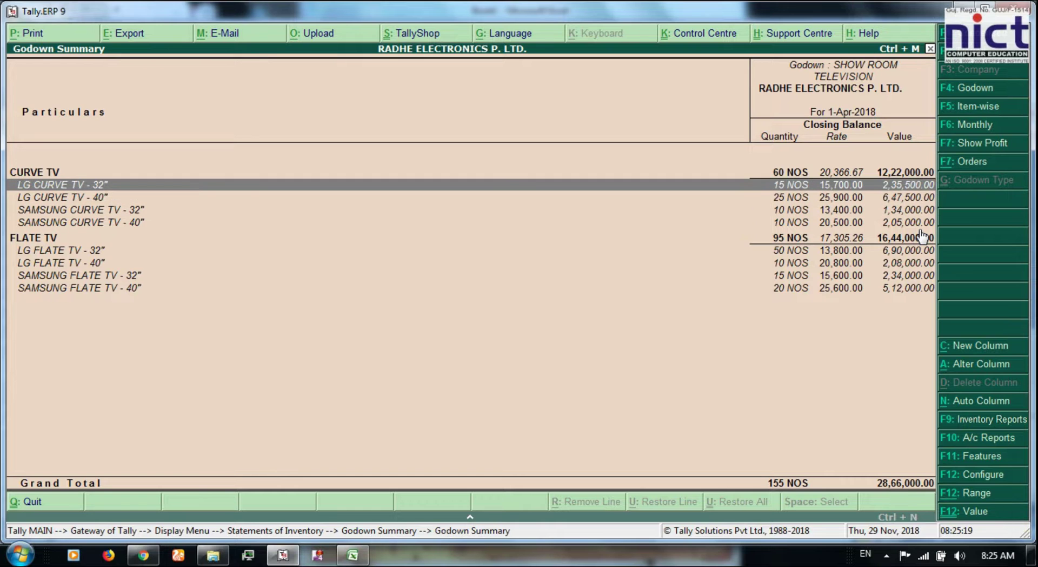
{"action": "key", "text": "Down"}
{"action": "key", "text": "Down"}
{"action": "key", "text": "Down"}
{"action": "key", "text": "Down"}
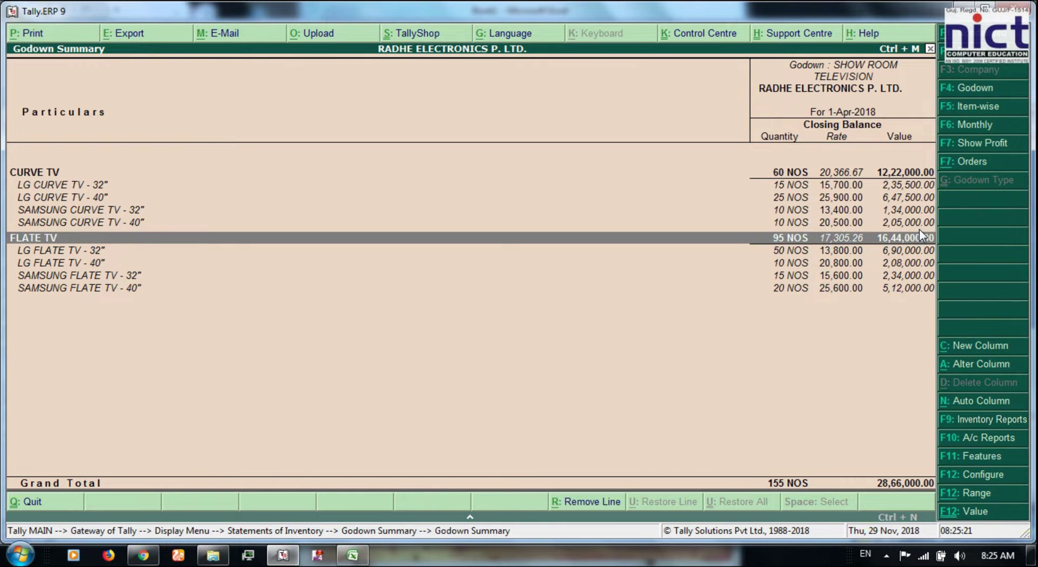
{"action": "key", "text": "Down"}
{"action": "key", "text": "Down"}
{"action": "key", "text": "Down"}
{"action": "key", "text": "Down"}
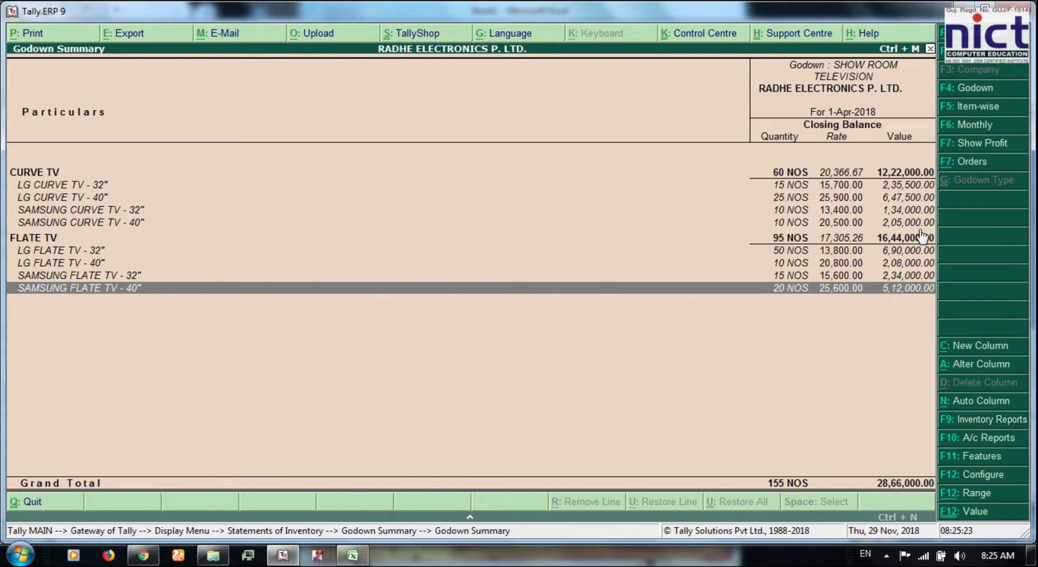
{"action": "key", "text": "Escape"}
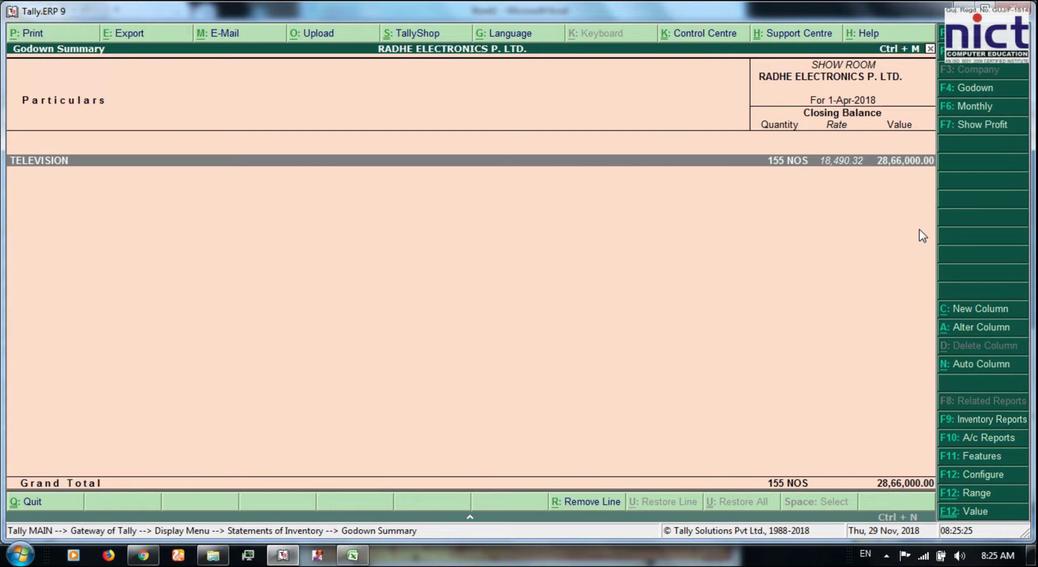
{"action": "key", "text": "Escape"}
Step: Display the godown summary for STORE GODOWN and drill down into its TELEVISION group
{"action": "key", "text": "Down"}
{"action": "key", "text": "Return"}
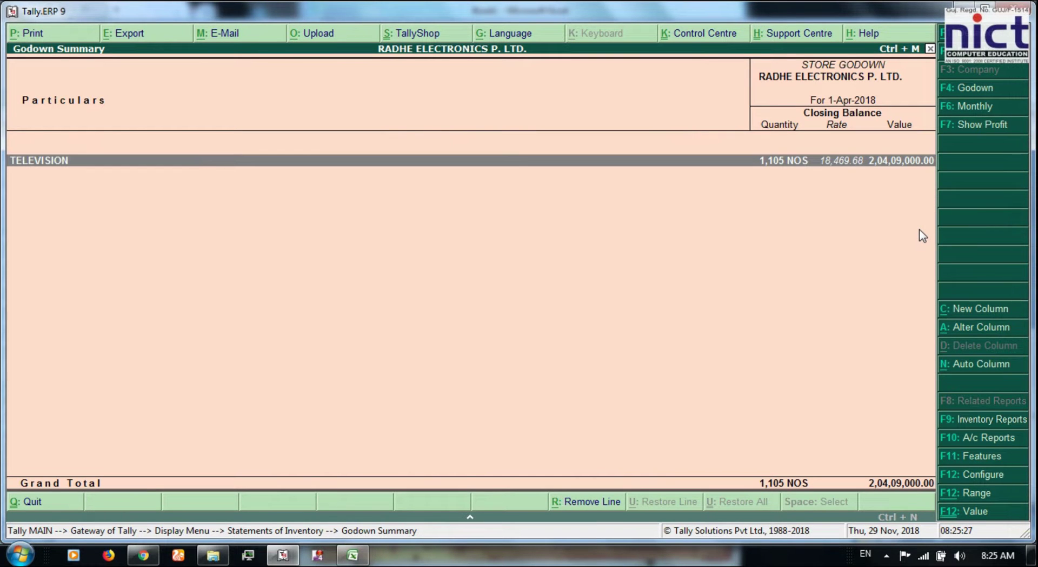
{"action": "key", "text": "Return"}
{"action": "key", "text": "Return"}
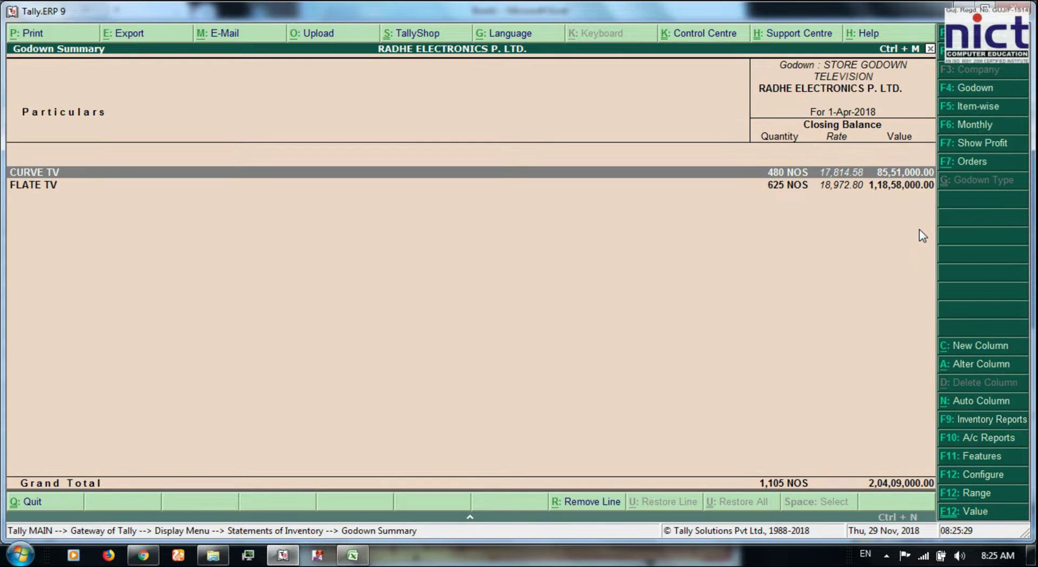
Step: Expand the STORE GODOWN television summary to item level, examine each item's stock, and return to the Statements of Inventory menu
{"action": "key", "text": "alt+F1"}
{"action": "key", "text": "Down"}
{"action": "key", "text": "Down"}
{"action": "key", "text": "Down"}
{"action": "key", "text": "Down"}
{"action": "key", "text": "Down"}
{"action": "key", "text": "Down"}
{"action": "key", "text": "Down"}
{"action": "key", "text": "Down"}
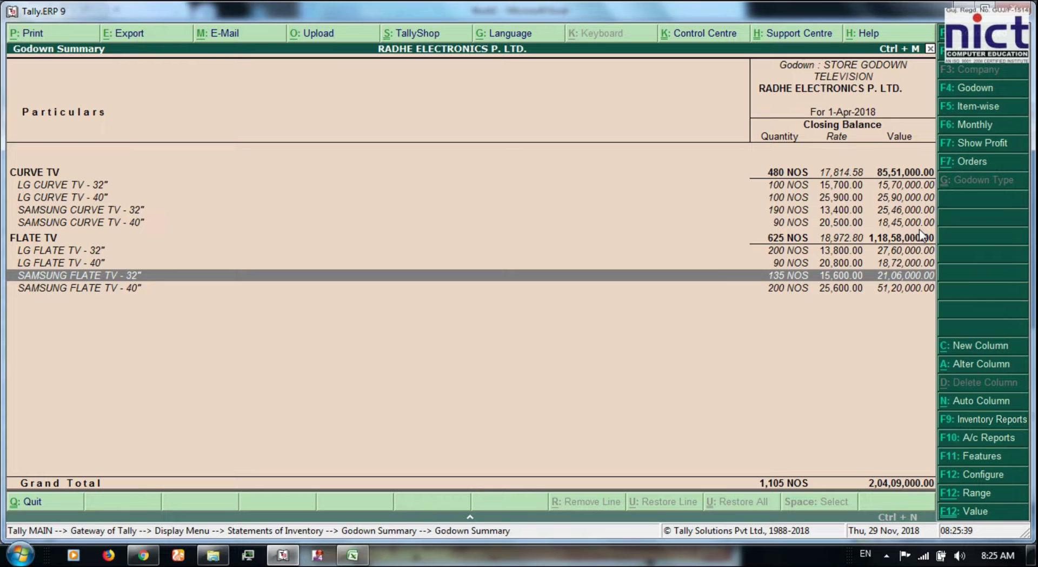
{"action": "key", "text": "Up"}
{"action": "key", "text": "Up"}
{"action": "key", "text": "Up"}
{"action": "key", "text": "Up"}
{"action": "key", "text": "Up"}
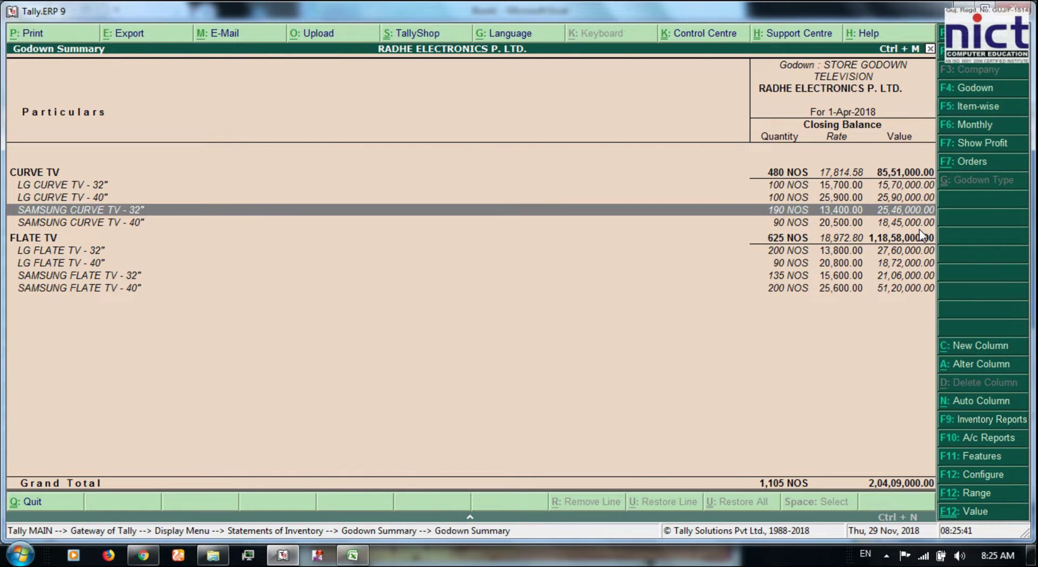
{"action": "key", "text": "Escape"}
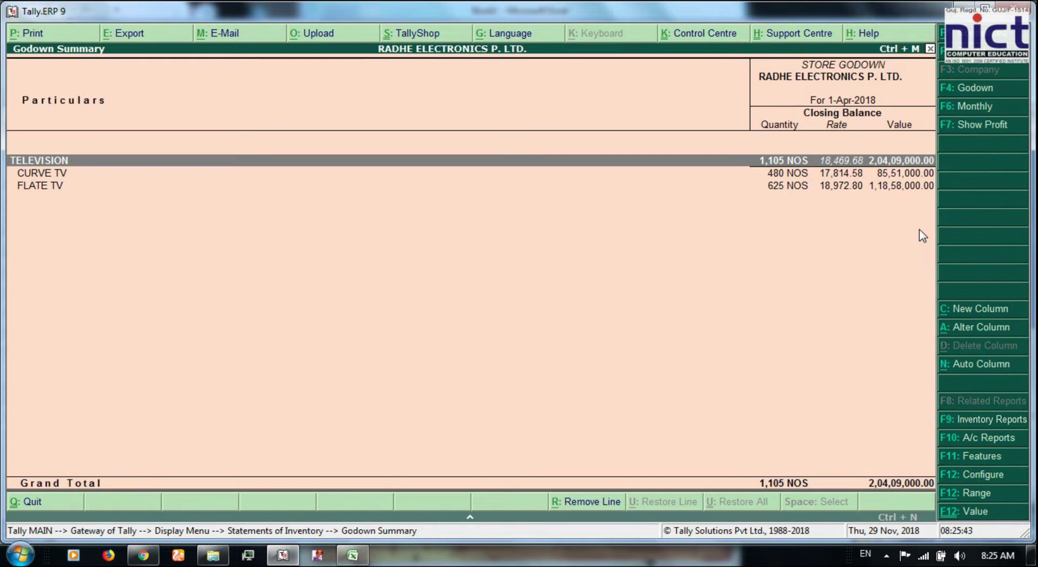
{"action": "key", "text": "Escape"}
{"action": "key", "text": "BackSpace"}
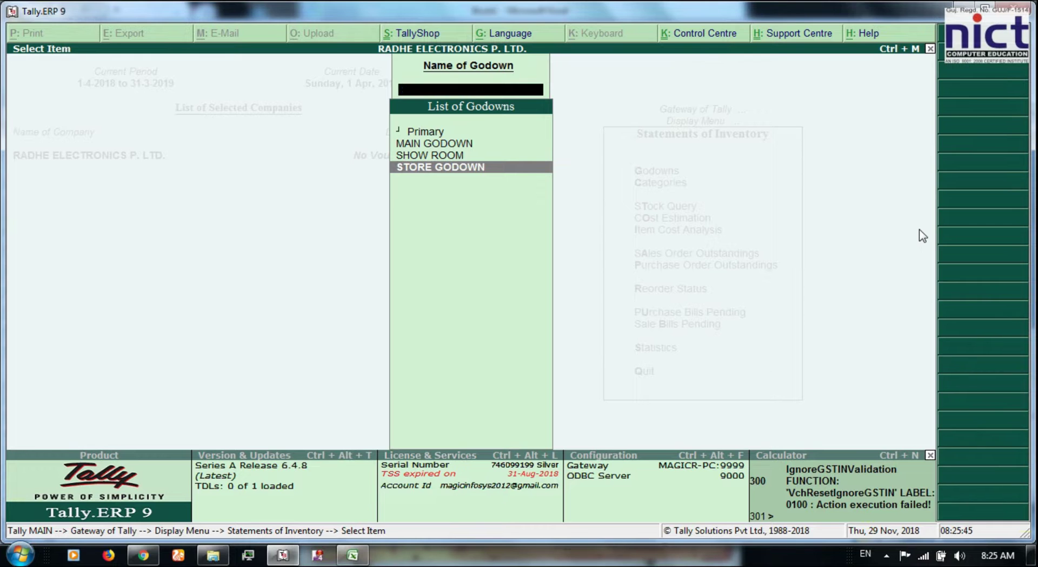
{"action": "key", "text": "Escape"}
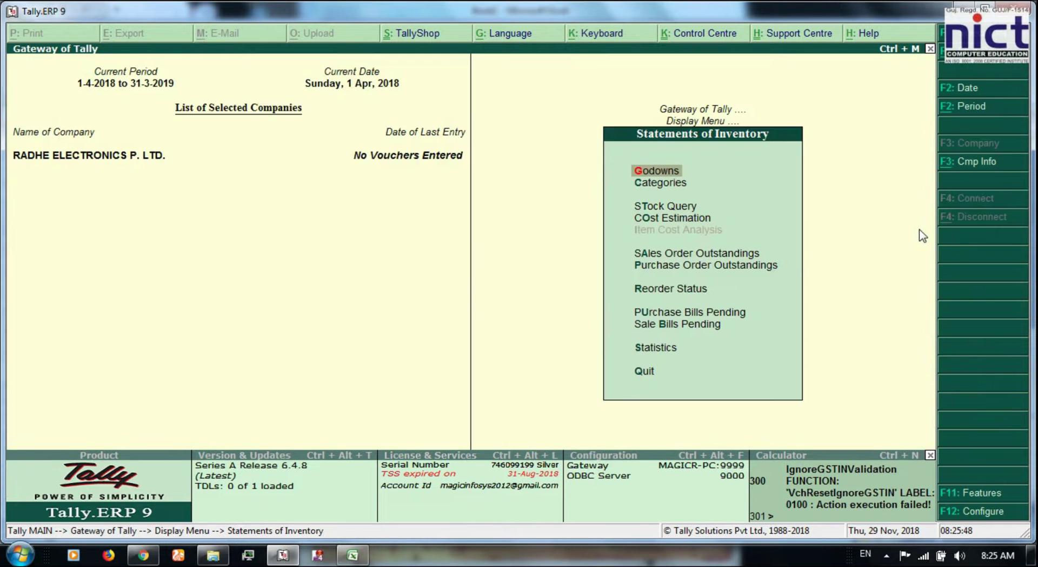
Step: Display the stock category summary for the LG category
{"action": "key", "text": "Down"}
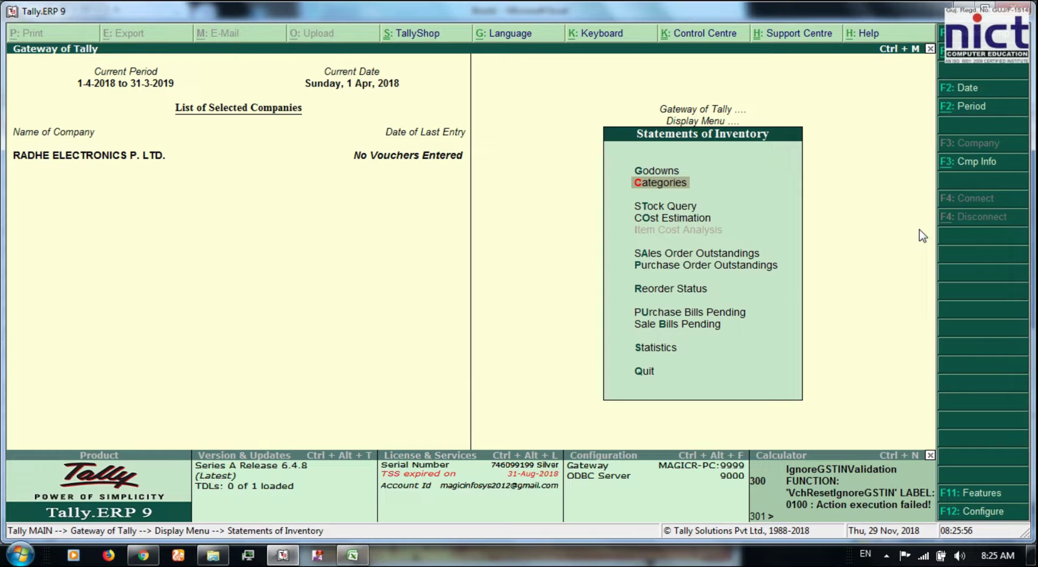
{"action": "key", "text": "Return"}
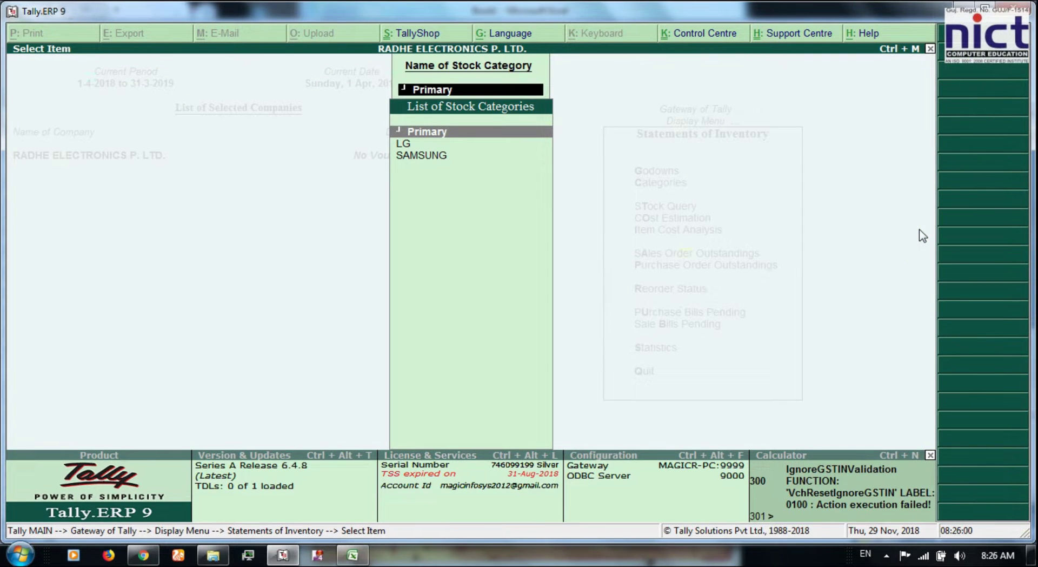
{"action": "key", "text": "Down"}
{"action": "key", "text": "Return"}
Step: Examine the closing quantity, rate and value of each curved and flat TV in the LG category
{"action": "key", "text": "Down"}
{"action": "key", "text": "Down"}
{"action": "key", "text": "Down"}
{"action": "key", "text": "Up"}
{"action": "key", "text": "Up"}
{"action": "key", "text": "Up"}
{"action": "key", "text": "Up"}
{"action": "key", "text": "Up"}
{"action": "key", "text": "Up"}
{"action": "key", "text": "Up"}
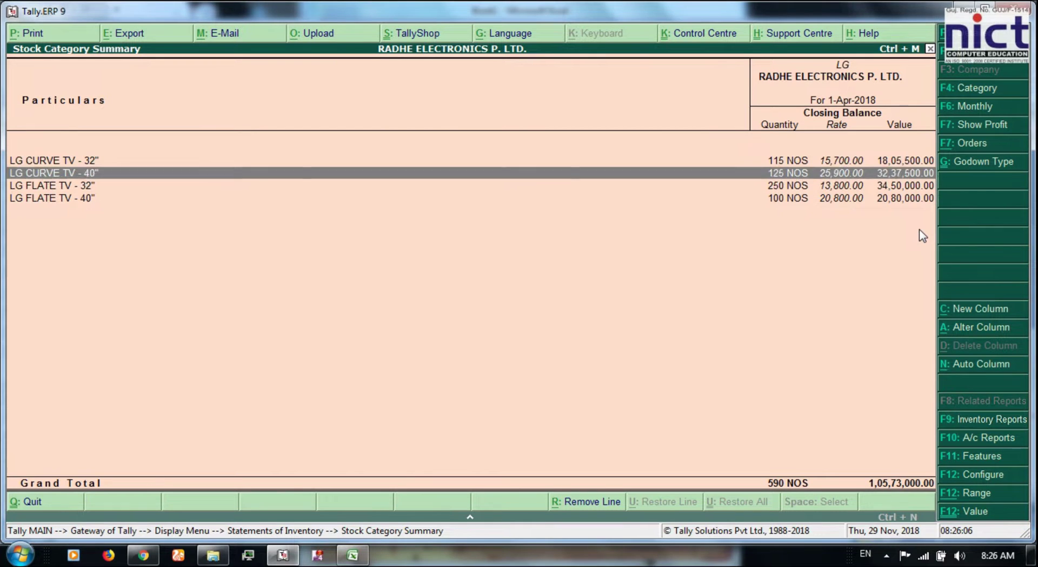
{"action": "key", "text": "Down"}
{"action": "key", "text": "Down"}
{"action": "key", "text": "Down"}
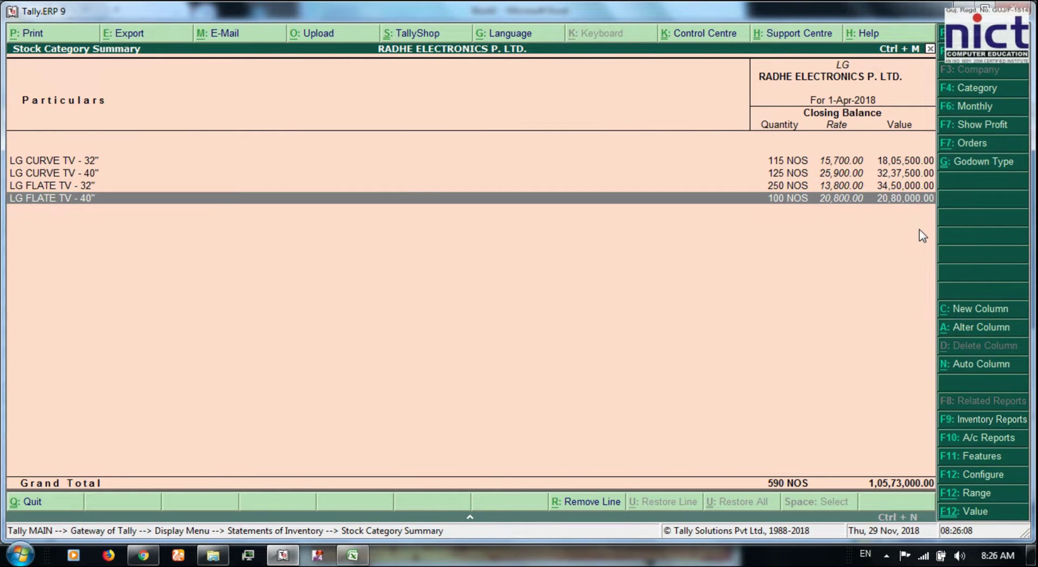
Step: Display the stock category summary for SAMSUNG, examine each TV's closing quantity, rate and value, and return to the Display Menu
{"action": "key", "text": "Escape"}
{"action": "key", "text": "Down"}
{"action": "key", "text": "Return"}
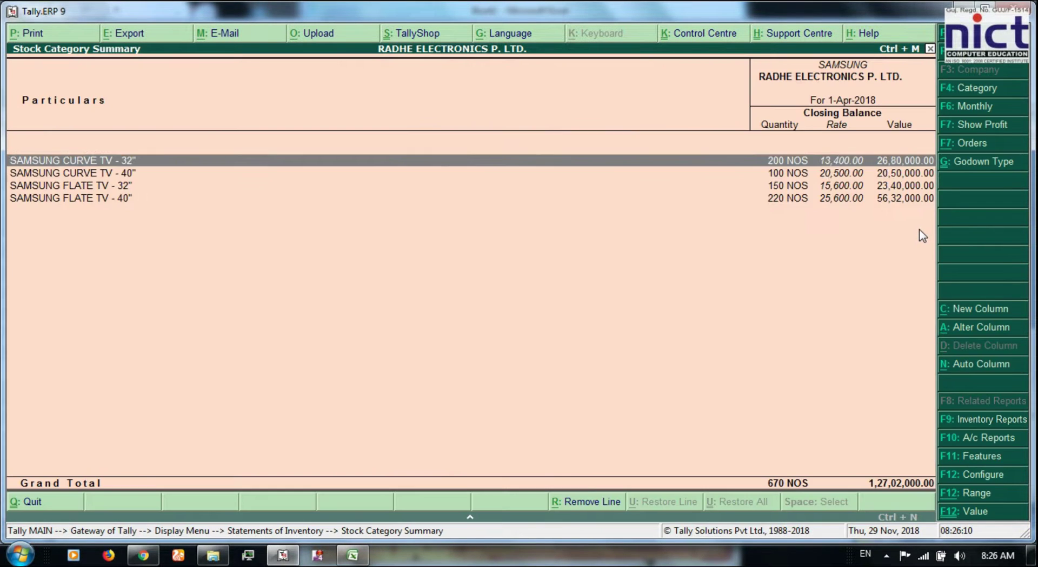
{"action": "key", "text": "Down"}
{"action": "key", "text": "Down"}
{"action": "key", "text": "Down"}
{"action": "key", "text": "Up"}
{"action": "key", "text": "Up"}
{"action": "key", "text": "Up"}
{"action": "key", "text": "Escape"}
{"action": "key", "text": "Escape"}
{"action": "key", "text": "Escape"}
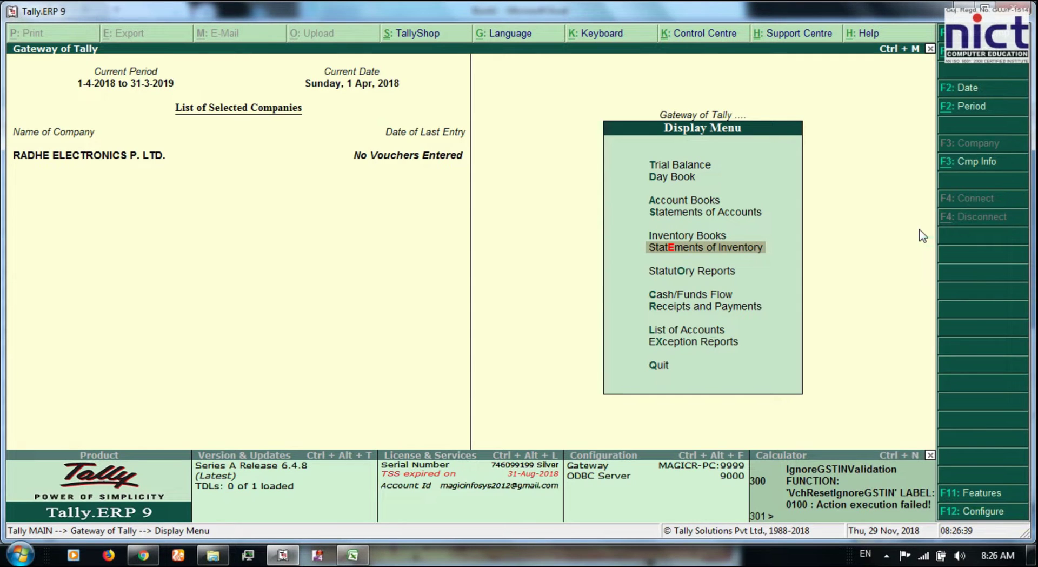
Step: Switch to the Book1 workbook in Excel and review the company name, state, GST number and financial year
{"action": "left_click", "coordinate": [359, 559]}
{"action": "scroll", "coordinate": [379, 427], "scroll_direction": "up", "scroll_amount": 3}
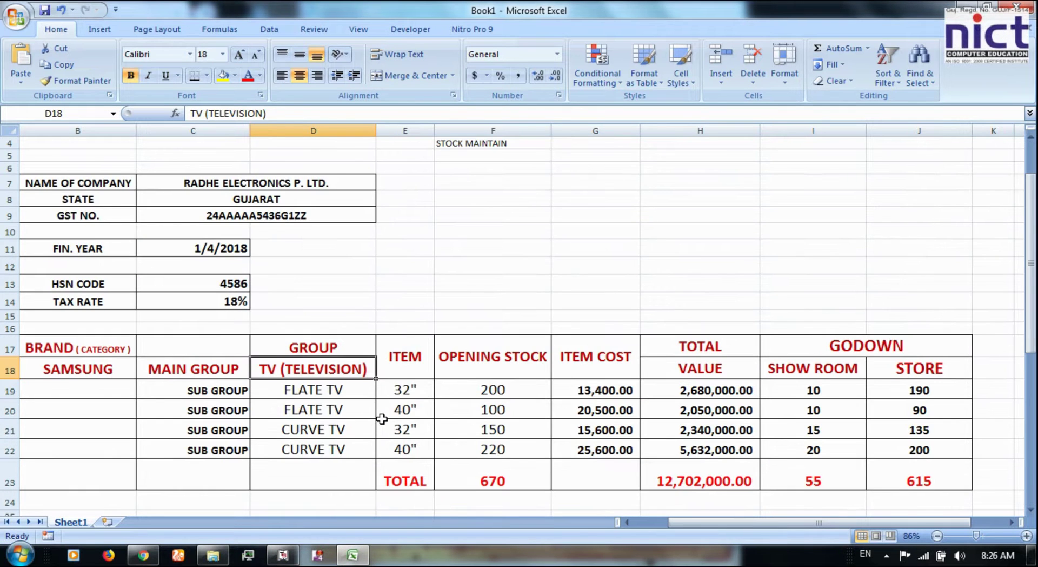
{"action": "scroll", "coordinate": [232, 267], "scroll_direction": "up", "scroll_amount": 1}
{"action": "left_click_drag", "start_coordinate": [258, 208], "coordinate": [258, 215]}
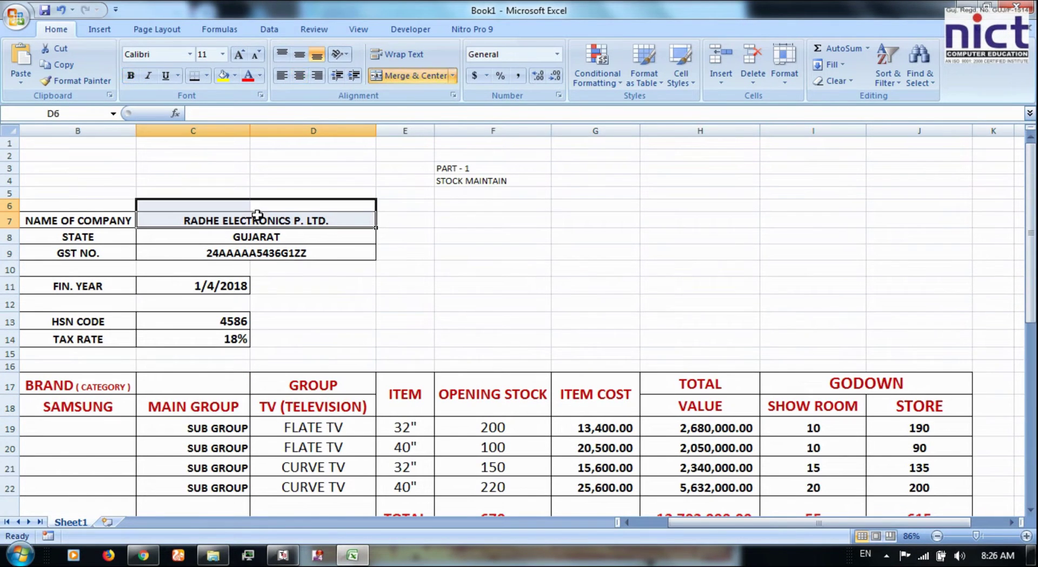
{"action": "left_click", "coordinate": [261, 236]}
{"action": "left_click", "coordinate": [265, 253]}
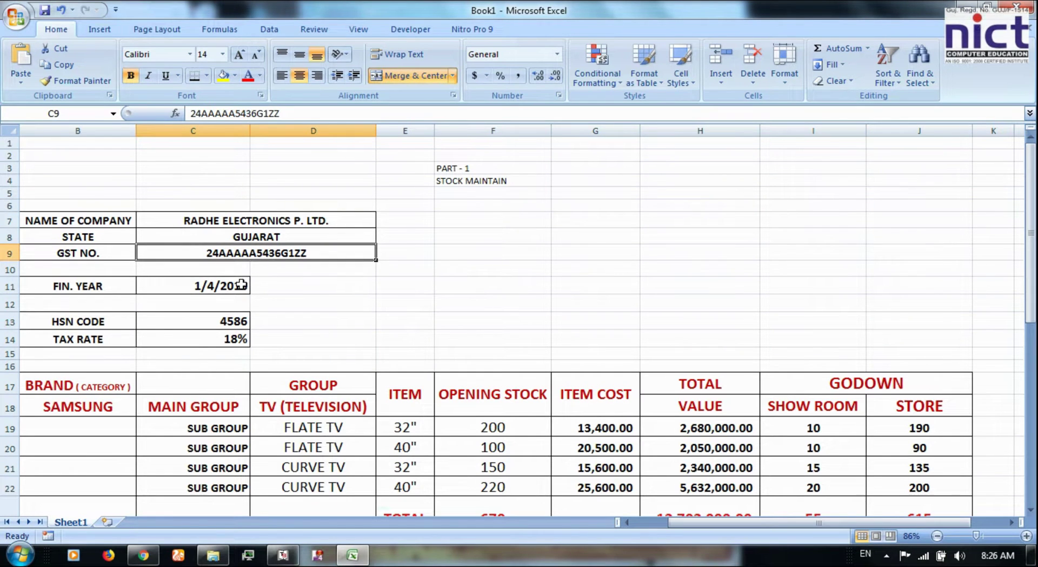
{"action": "left_click", "coordinate": [240, 284]}
Step: Review the HSN code and tax rate in the sheet, dismissing the Windows color scheme prompt
{"action": "scroll", "coordinate": [240, 284], "scroll_direction": "down", "scroll_amount": 1}
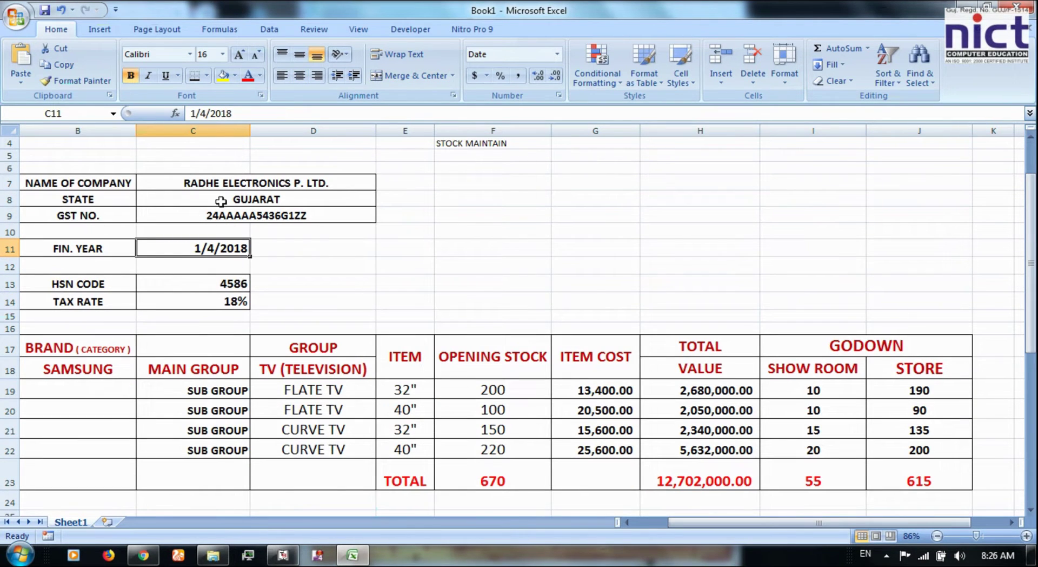
{"action": "scroll", "coordinate": [230, 278], "scroll_direction": "down", "scroll_amount": 2}
{"action": "left_click", "coordinate": [300, 231]}
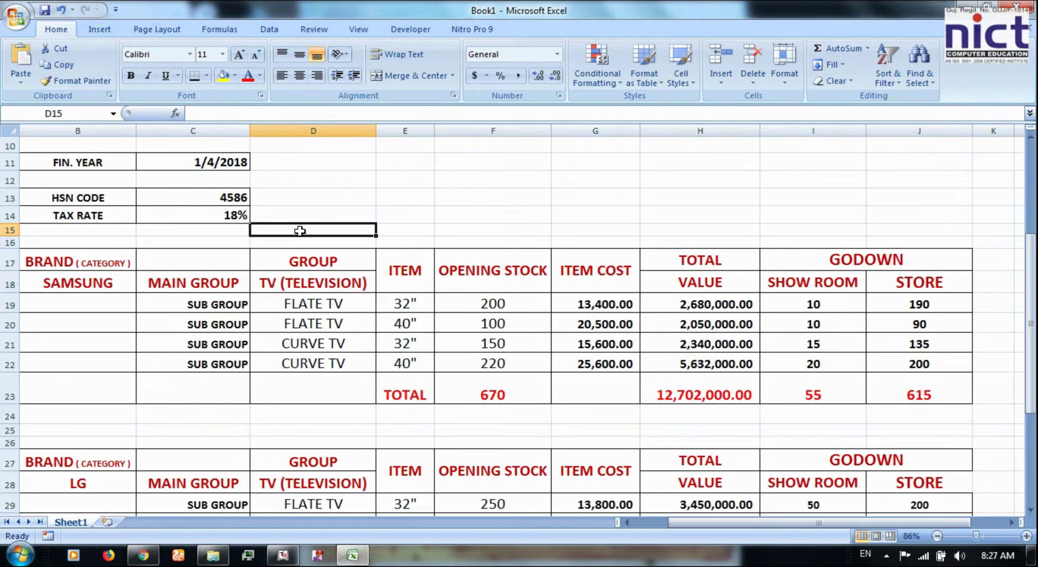
{"action": "left_click", "coordinate": [232, 203]}
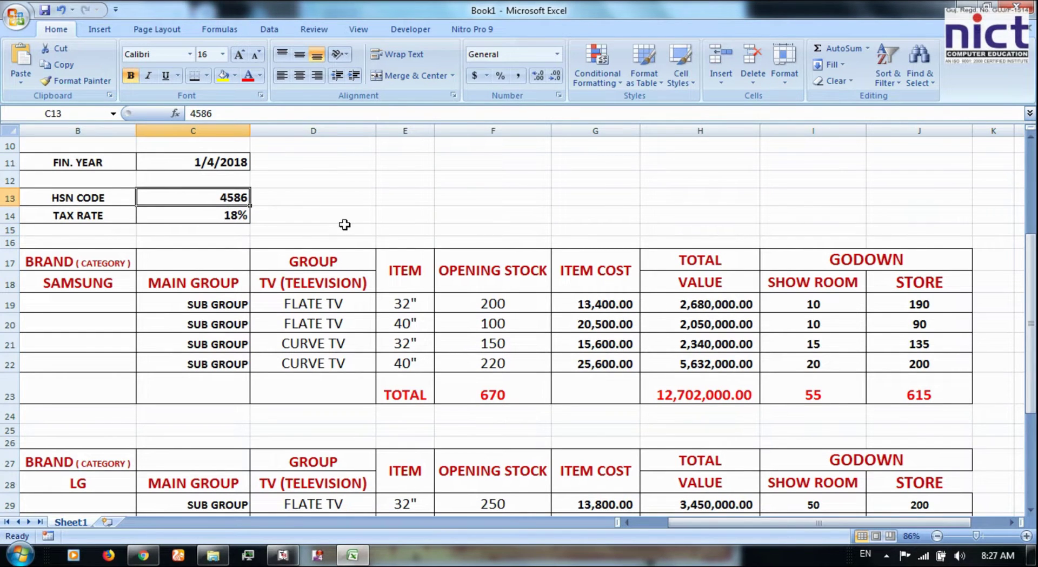
{"action": "left_click", "coordinate": [243, 219]}
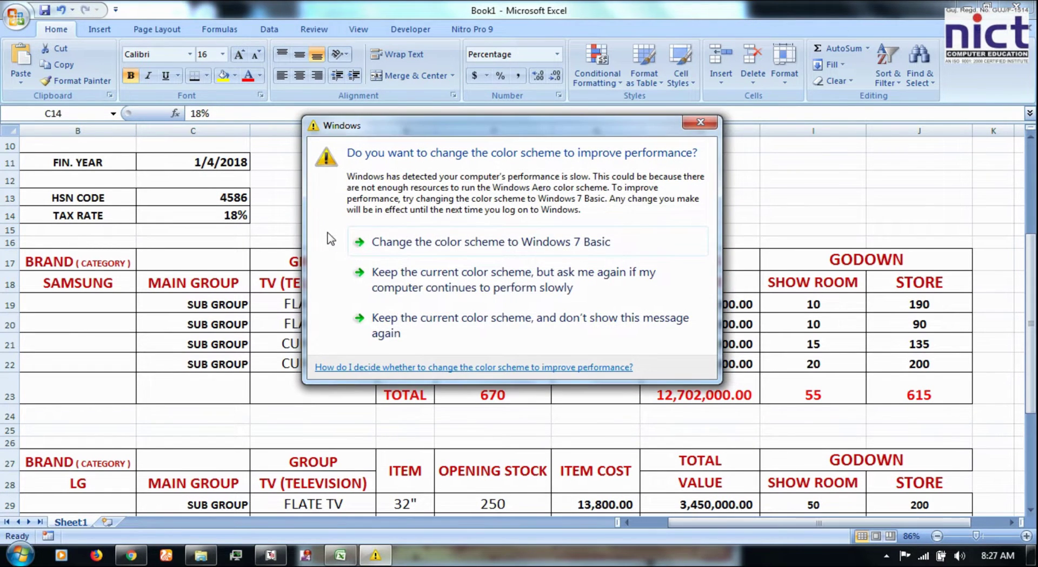
{"action": "left_click", "coordinate": [701, 123]}
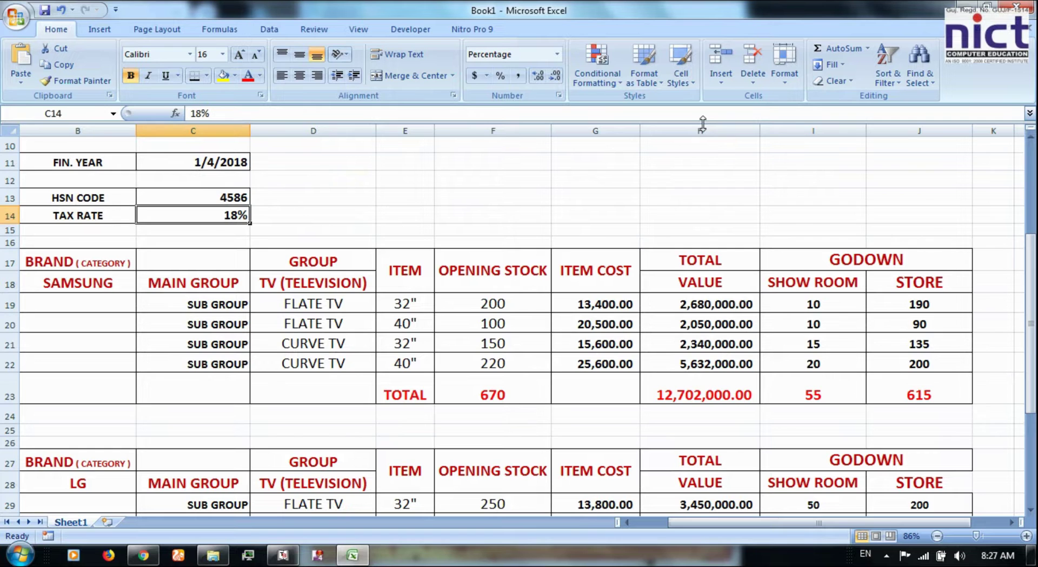
{"action": "scroll", "coordinate": [466, 281], "scroll_direction": "down", "scroll_amount": 2}
{"action": "scroll", "coordinate": [415, 242], "scroll_direction": "up", "scroll_amount": 2}
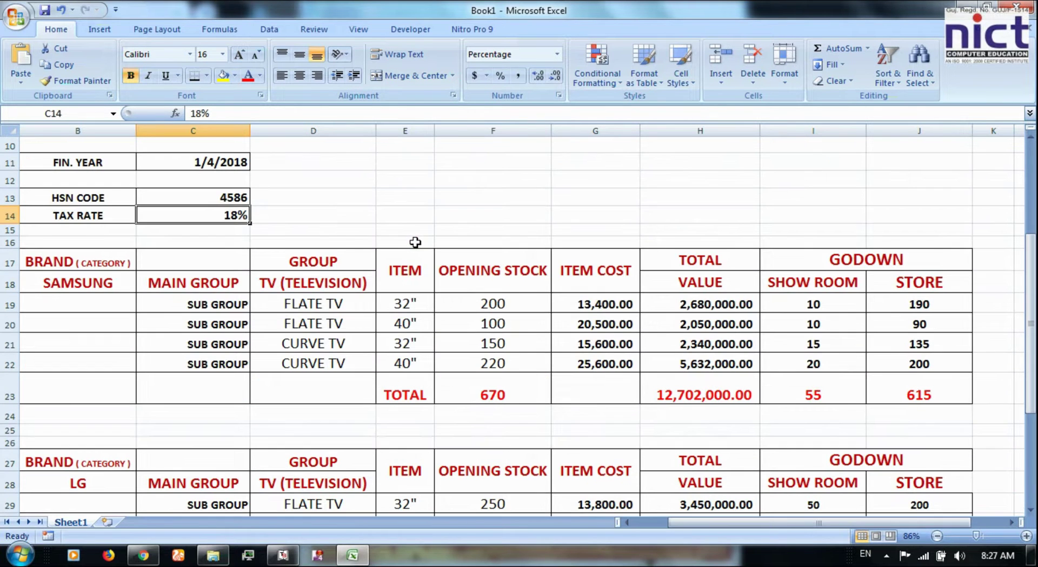
Step: Examine the SAMSUNG and LG stock tables and godown totals, dismiss the color scheme prompt, and return to the company name
{"action": "left_click", "coordinate": [111, 268]}
{"action": "left_click", "coordinate": [106, 277]}
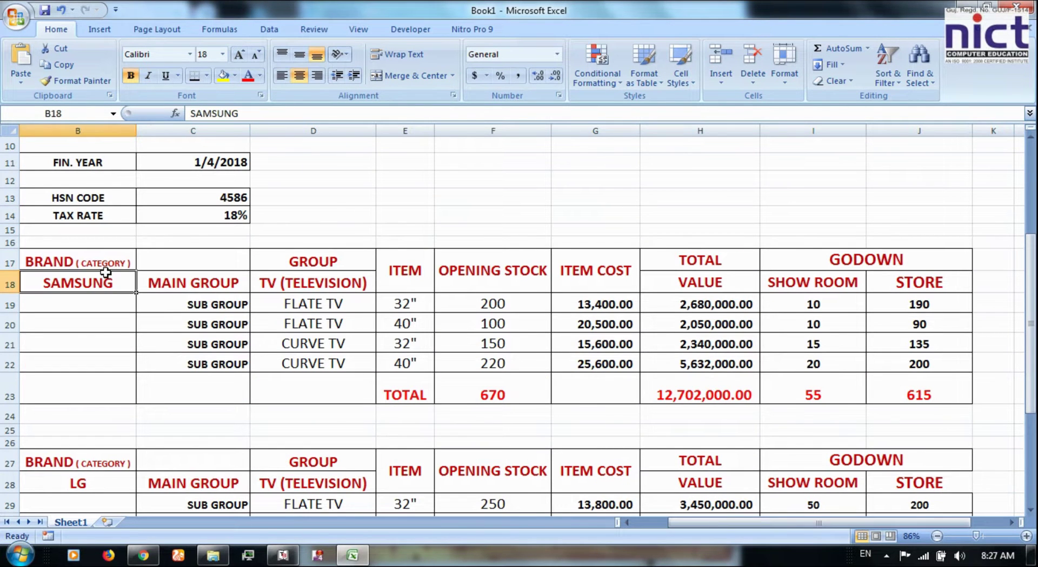
{"action": "left_click", "coordinate": [186, 286]}
{"action": "left_click", "coordinate": [303, 285]}
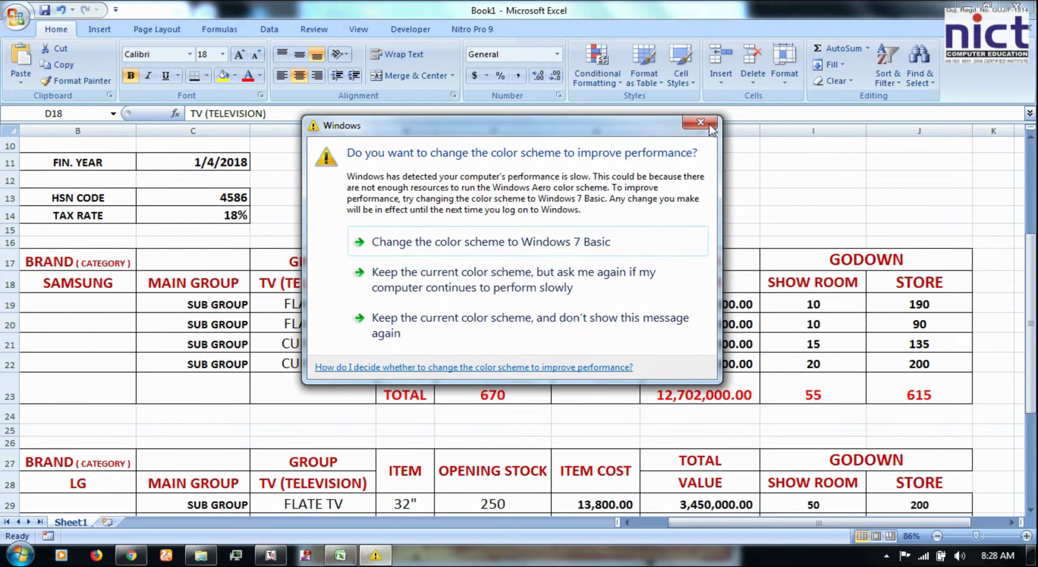
{"action": "left_click", "coordinate": [710, 126]}
{"action": "scroll", "coordinate": [699, 271], "scroll_direction": "down", "scroll_amount": 2}
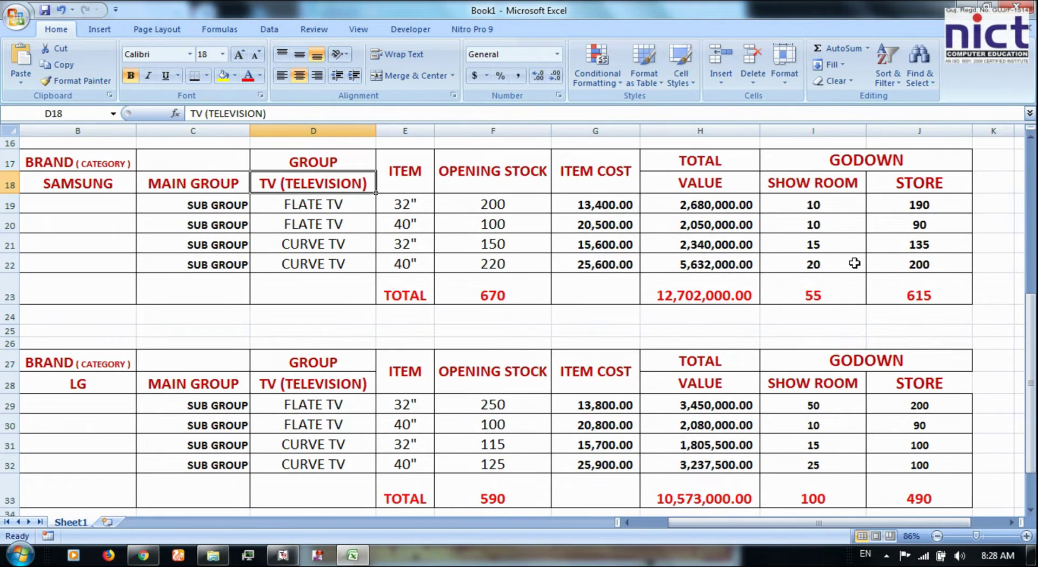
{"action": "scroll", "coordinate": [479, 270], "scroll_direction": "down", "scroll_amount": 1}
{"action": "scroll", "coordinate": [654, 313], "scroll_direction": "down", "scroll_amount": 2}
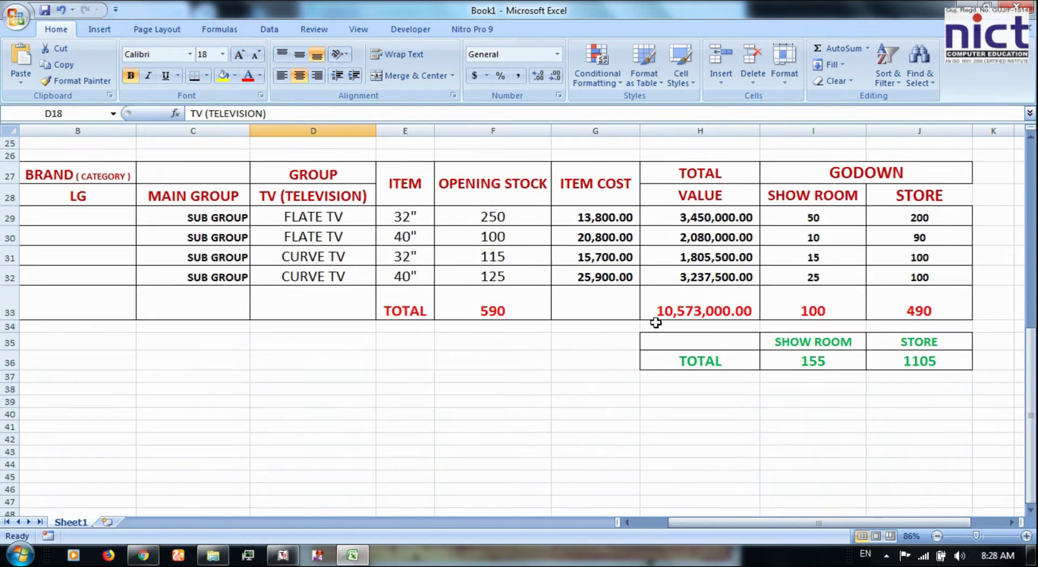
{"action": "scroll", "coordinate": [655, 322], "scroll_direction": "up", "scroll_amount": 8}
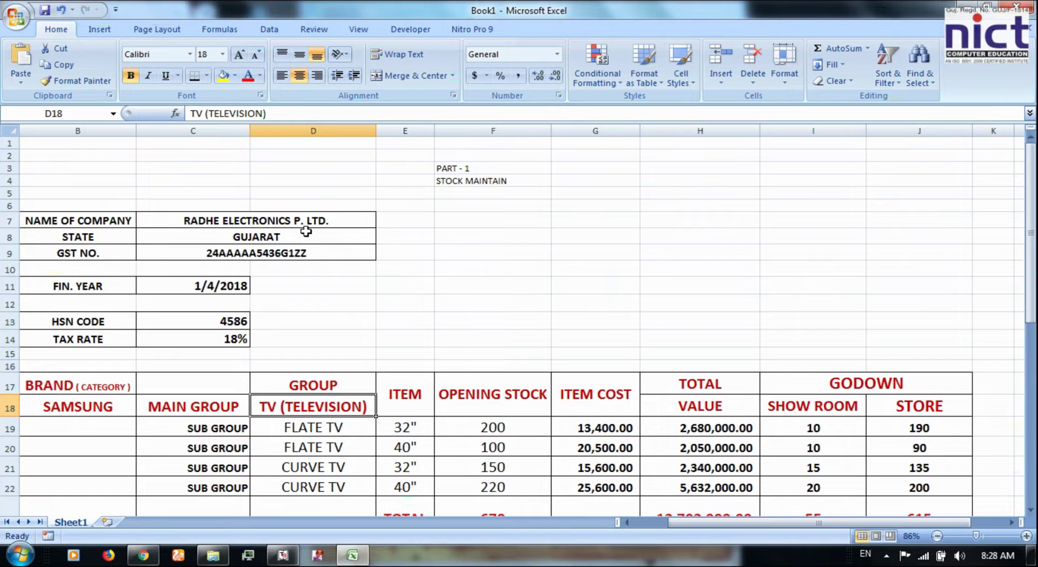
{"action": "left_click", "coordinate": [307, 220]}
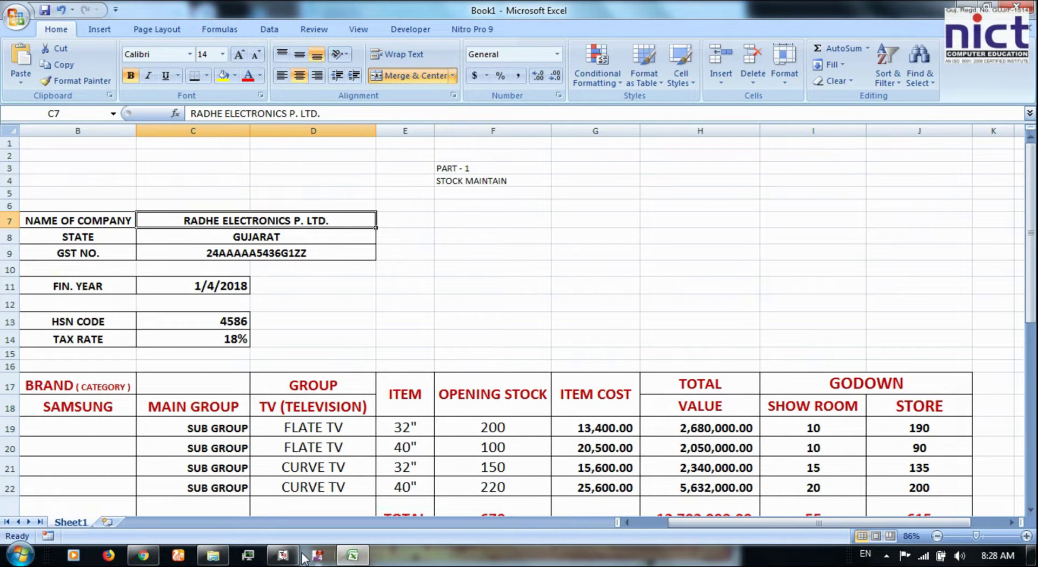
Step: Switch back to Tally.ERP 9 and start a new company with MAGIC ELECTRONICS as its name and mailing name
{"action": "left_click", "coordinate": [294, 554]}
{"action": "key", "text": "Escape"}
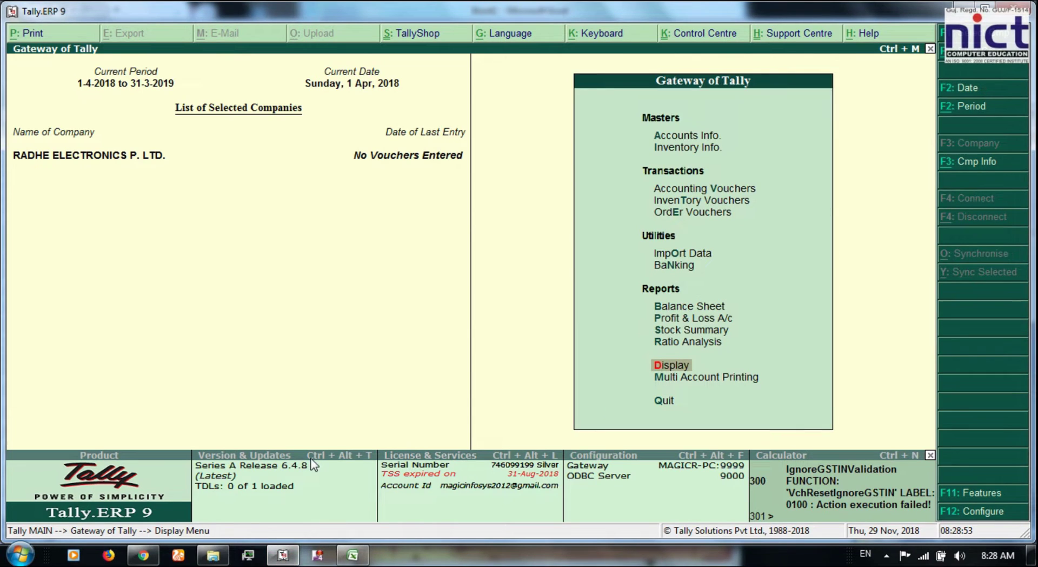
{"action": "left_click", "coordinate": [976, 161]}
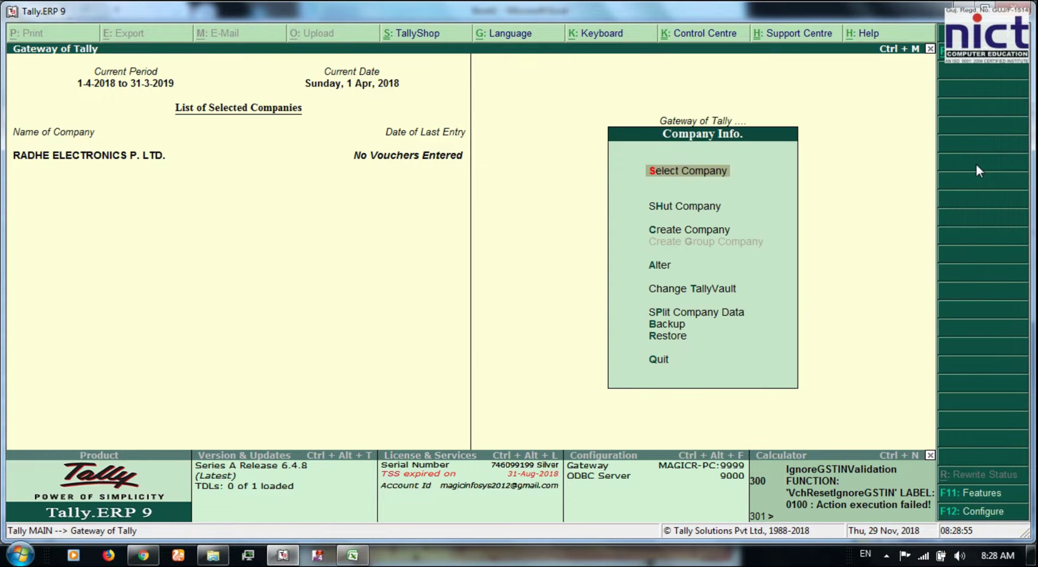
{"action": "key", "text": "Down"}
{"action": "key", "text": "Down"}
{"action": "key", "text": "Down"}
{"action": "key", "text": "Up"}
{"action": "key", "text": "Return"}
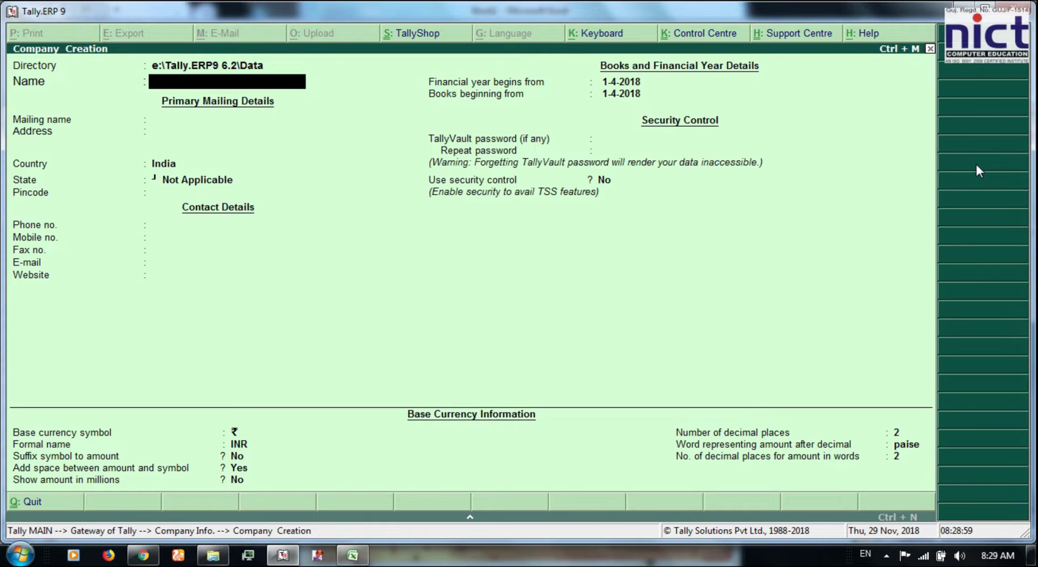
{"action": "type", "text": "MAGIC ELE"}
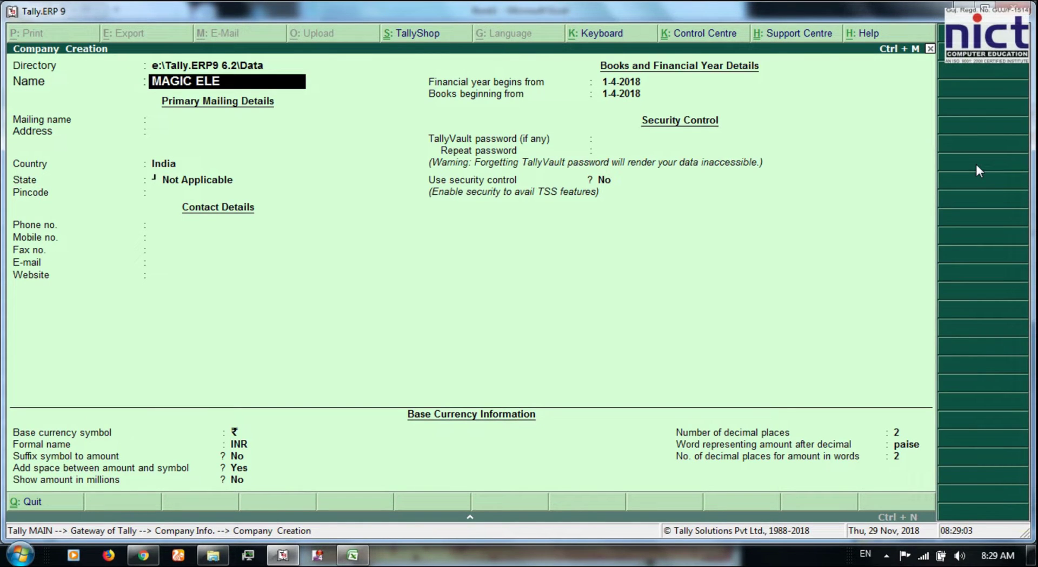
{"action": "type", "text": "CTRONICS"}
{"action": "key", "text": "Return"}
{"action": "key", "text": "Return"}
Step: Set the new company's address to VAPI and its state to Gujarat, keep the remaining defaults, and save the company
{"action": "type", "text": "VAPI"}
{"action": "key", "text": "Return"}
{"action": "key", "text": "Return"}
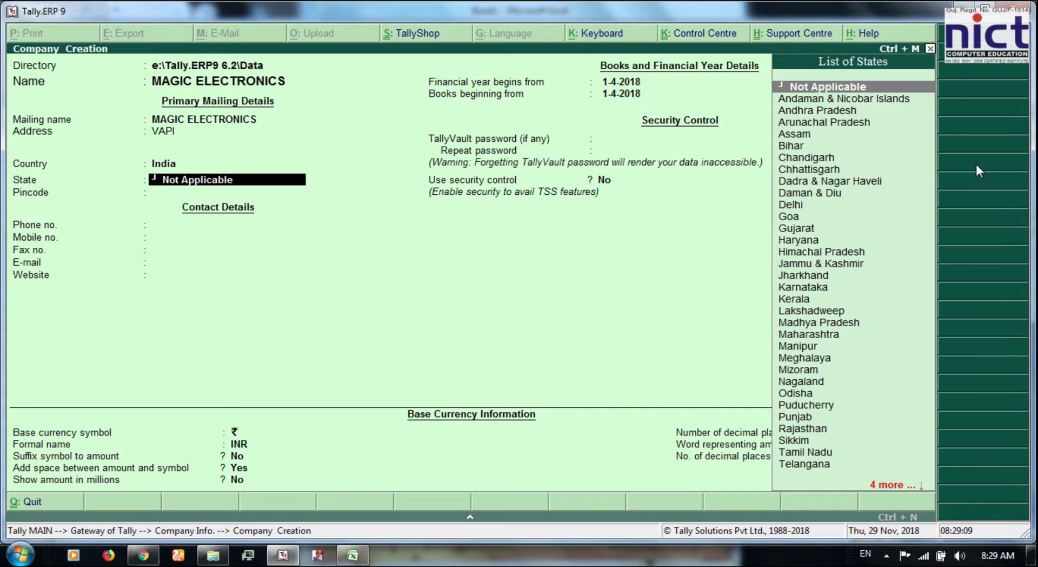
{"action": "type", "text": "GU"}
{"action": "key", "text": "Return"}
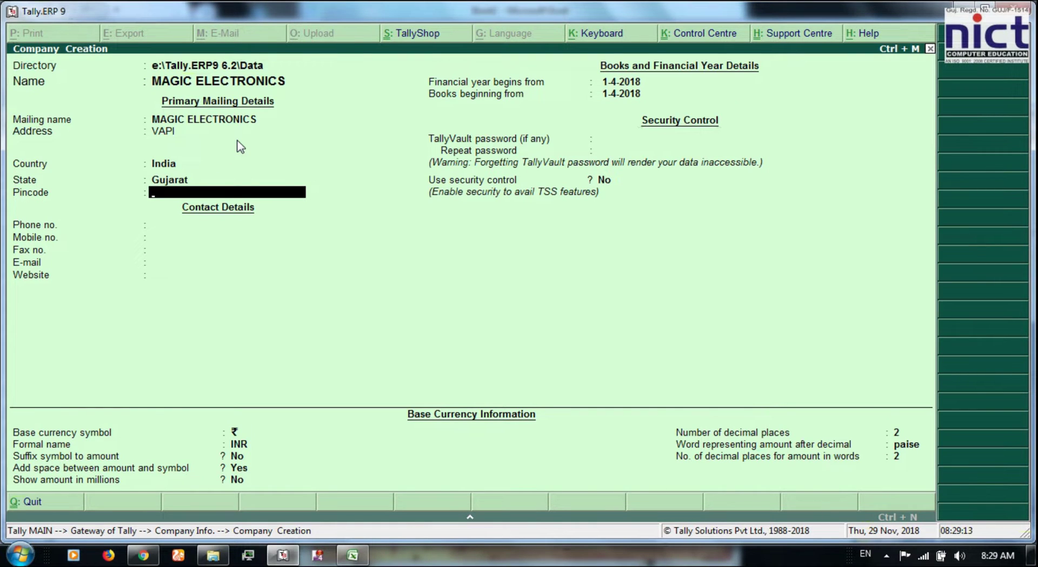
{"action": "key", "text": "Return"}
{"action": "key", "text": "Return"}
{"action": "key", "text": "Return"}
{"action": "key", "text": "Return"}
{"action": "key", "text": "Return"}
{"action": "key", "text": "Return"}
{"action": "key", "text": "Return"}
{"action": "key", "text": "ctrl+a"}
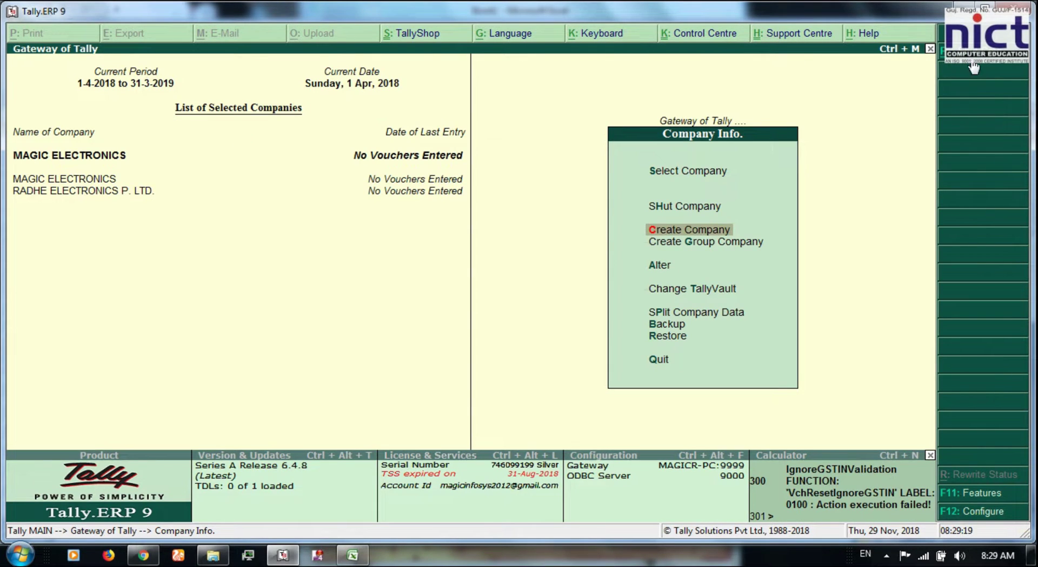
Step: Shut the company RADHE ELECTRONICS P. LTD. and return to the Gateway of Tally
{"action": "key", "text": "h"}
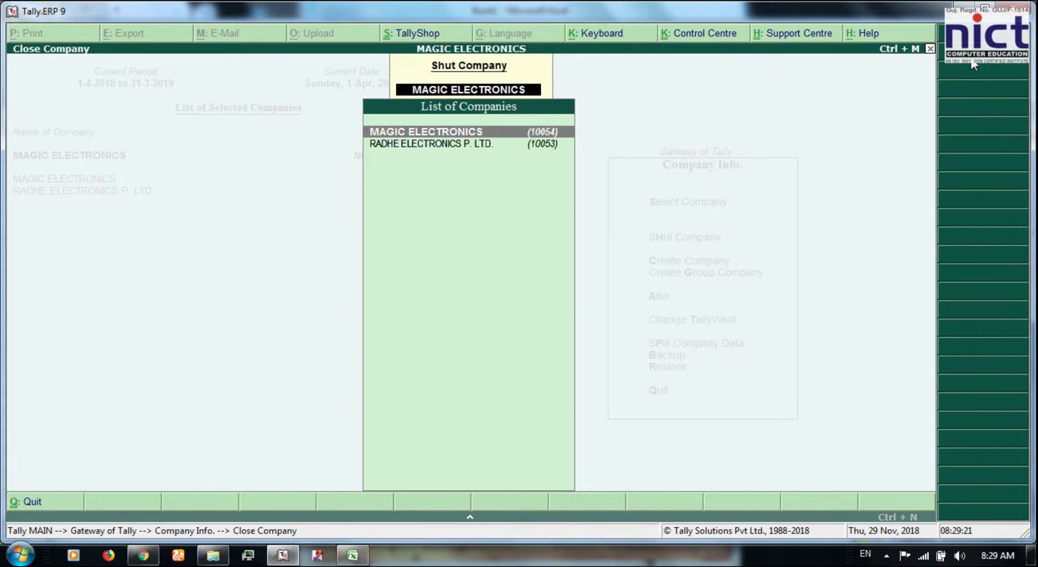
{"action": "key", "text": "Down"}
{"action": "key", "text": "Return"}
{"action": "key", "text": "Escape"}
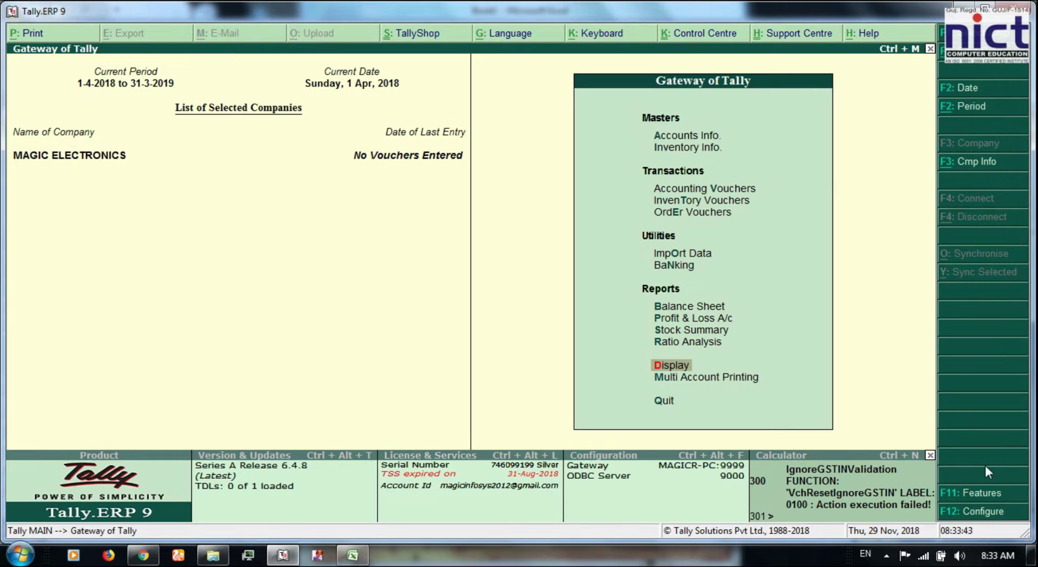
Step: Enable Goods and Services Tax in the statutory and taxation features of MAGIC ELECTRONICS and open its GST details
{"action": "left_click", "coordinate": [986, 488]}
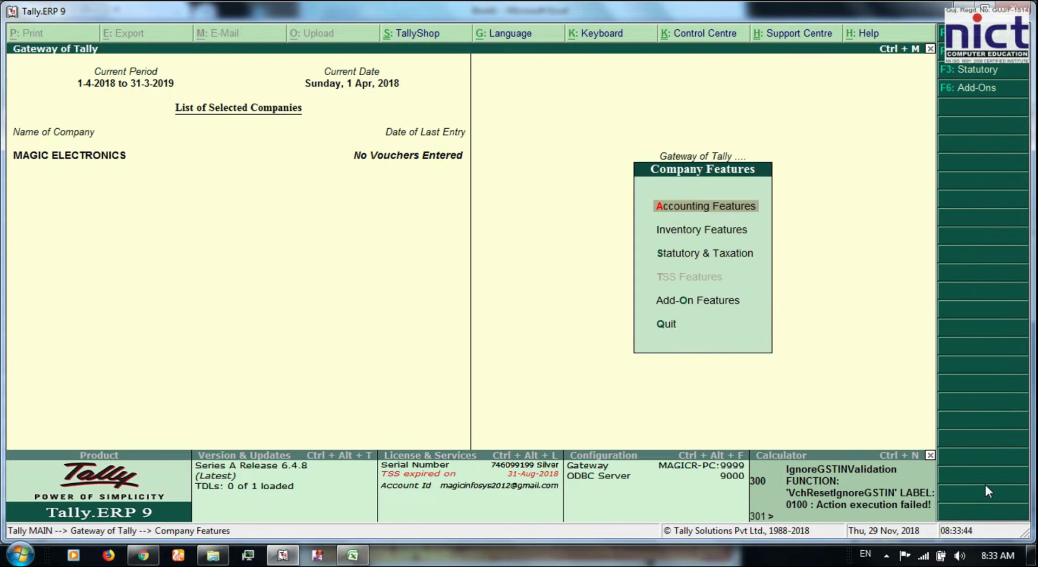
{"action": "key", "text": "Down"}
{"action": "key", "text": "Down"}
{"action": "key", "text": "Return"}
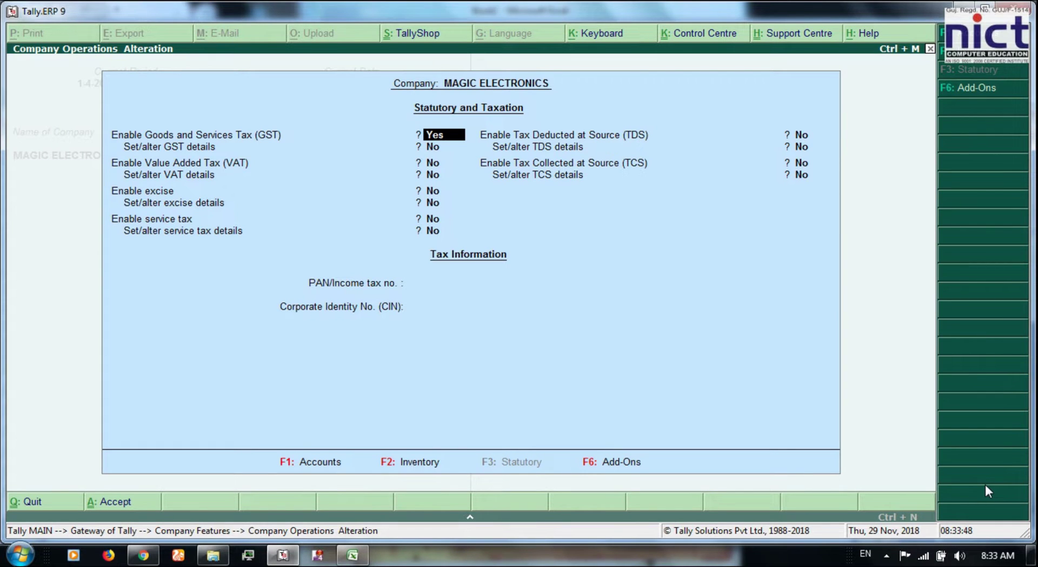
{"action": "type", "text": "y"}
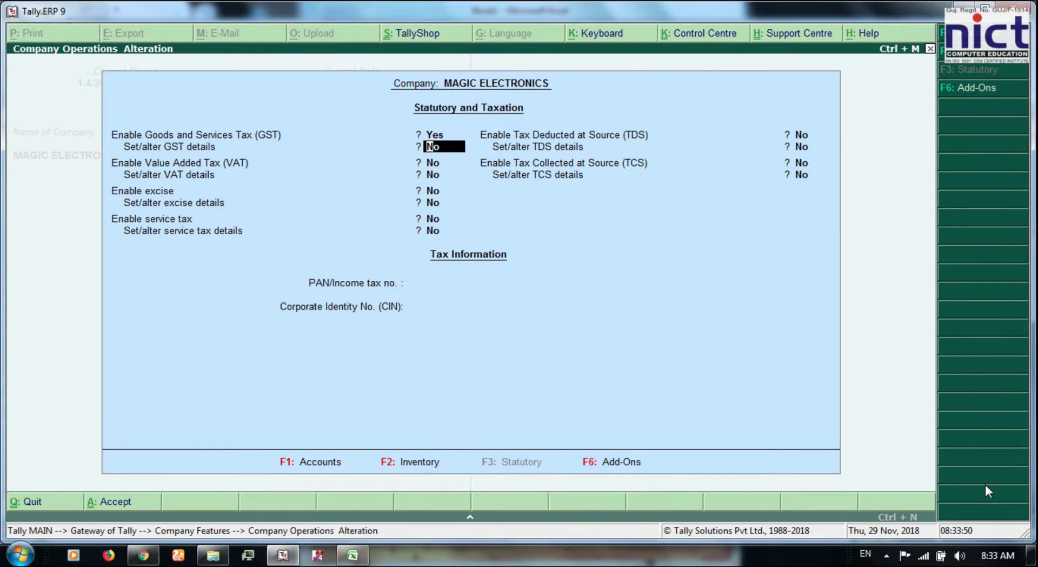
{"action": "type", "text": "y"}
{"action": "key", "text": "Return"}
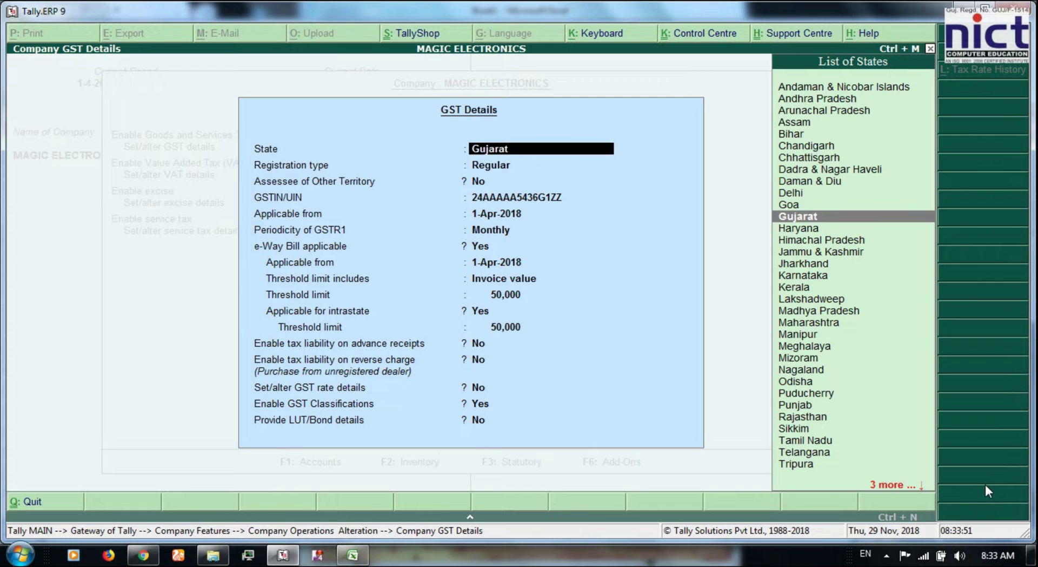
Step: Keep Gujarat and Regular registration in the GST details, and remove the last character of the GSTIN/UIN
{"action": "key", "text": "Return"}
{"action": "key", "text": "Return"}
{"action": "key", "text": "Return"}
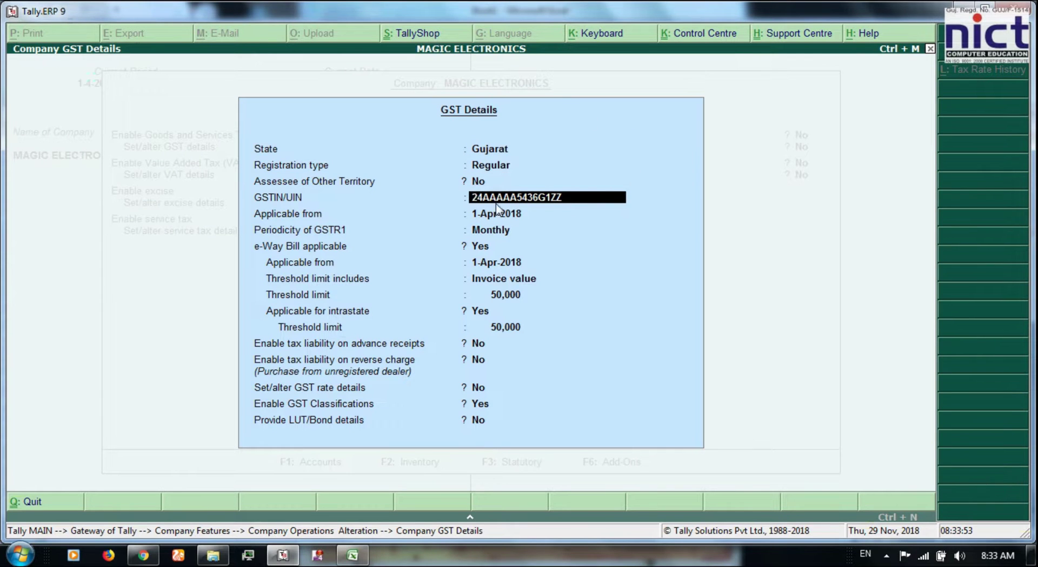
{"action": "key", "text": "Return"}
{"action": "key", "text": "Return"}
{"action": "key", "text": "Up"}
{"action": "key", "text": "Up"}
{"action": "key", "text": "Up"}
{"action": "key", "text": "Return"}
{"action": "key", "text": "Return"}
{"action": "key", "text": "Up"}
{"action": "key", "text": "Return"}
{"action": "key", "text": "Up"}
{"action": "key", "text": "BackSpace"}
{"action": "key", "text": "Return"}
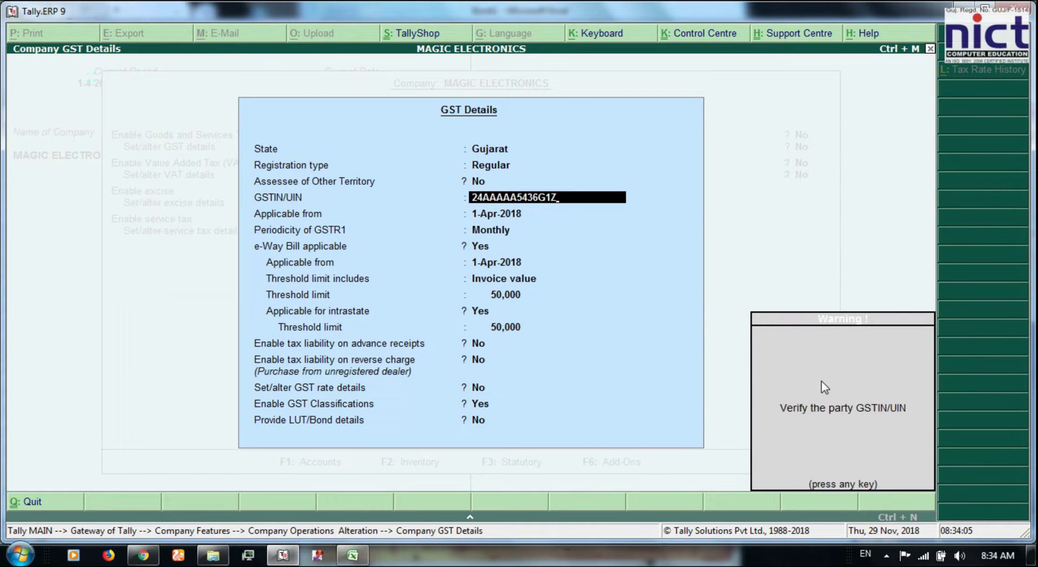
Step: Accept the GST details with 1-Apr-2018 applicability and monthly GSTR1 periodicity, and save the statutory and taxation settings
{"action": "key", "text": "Return"}
{"action": "key", "text": "Return"}
{"action": "key", "text": "Return"}
{"action": "key", "text": "Return"}
{"action": "key", "text": "Return"}
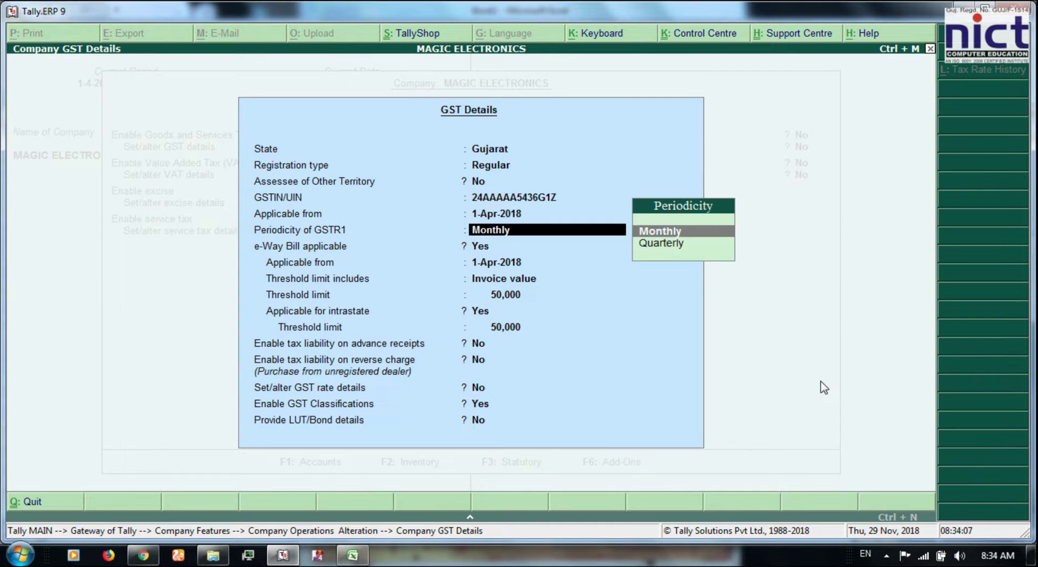
{"action": "key", "text": "ctrl+a"}
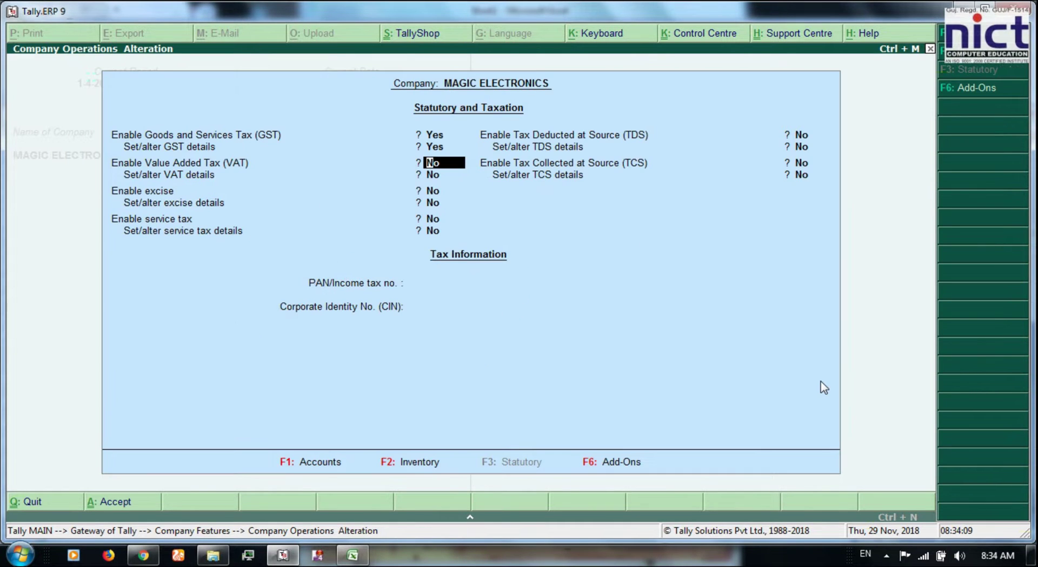
{"action": "key", "text": "ctrl+a"}
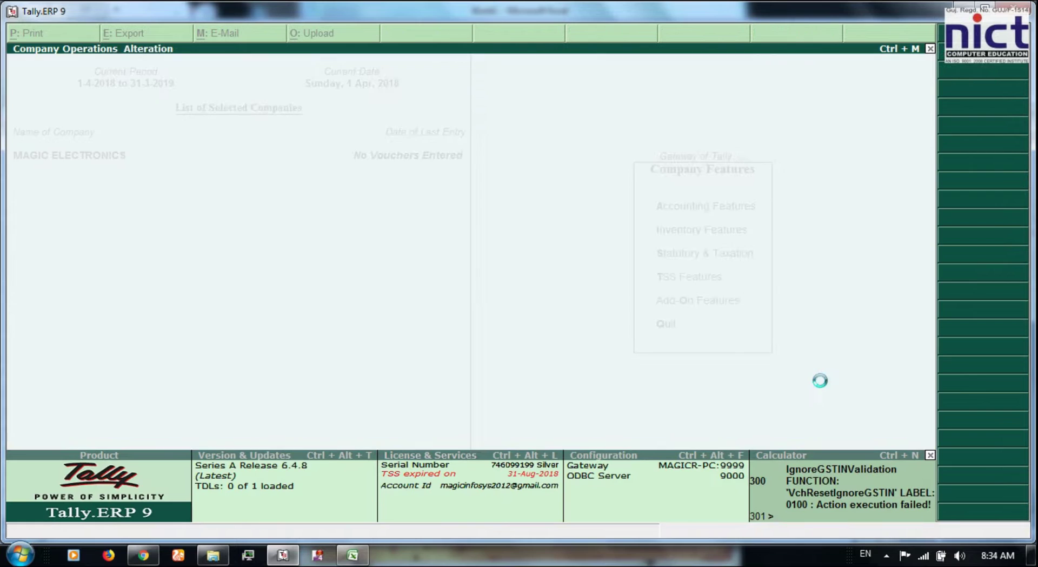
Step: Return to the Gateway of Tally and open the inventory features of MAGIC ELECTRONICS from its company features
{"action": "key", "text": "Escape"}
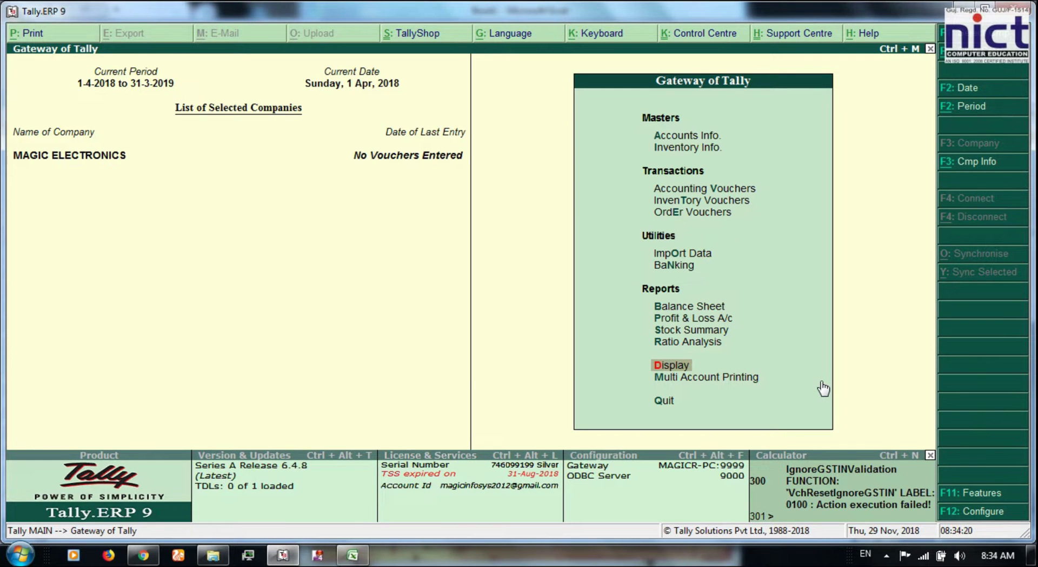
{"action": "key", "text": "F11"}
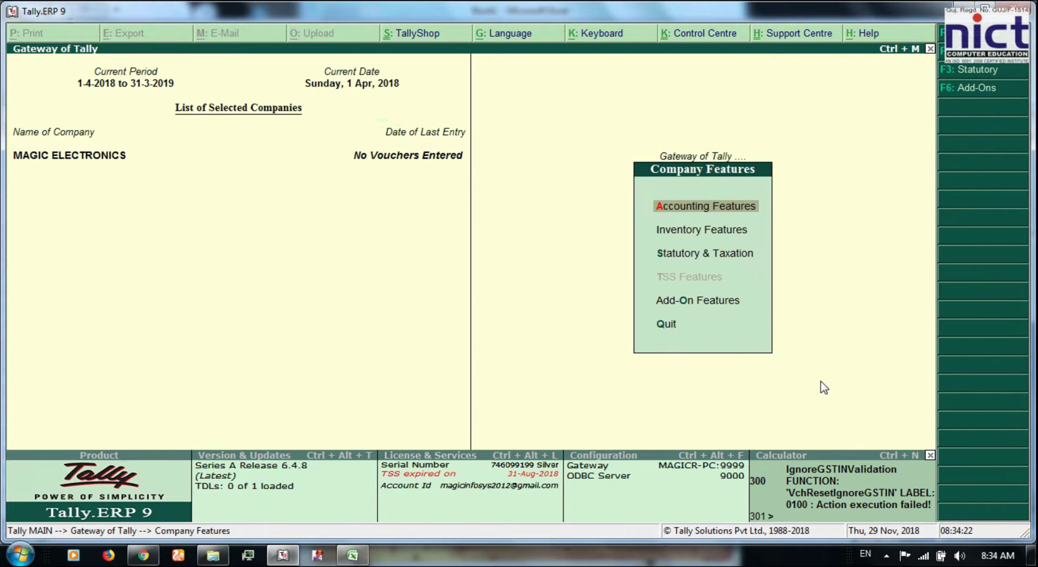
{"action": "key", "text": "Down"}
{"action": "key", "text": "Down"}
{"action": "key", "text": "Up"}
{"action": "key", "text": "Up"}
{"action": "key", "text": "Return"}
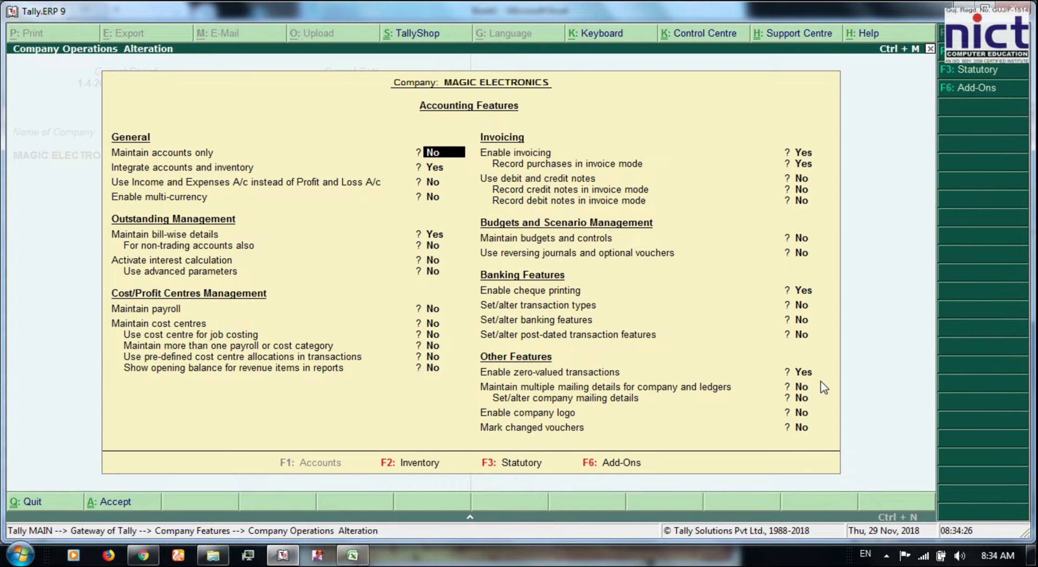
{"action": "key", "text": "F2"}
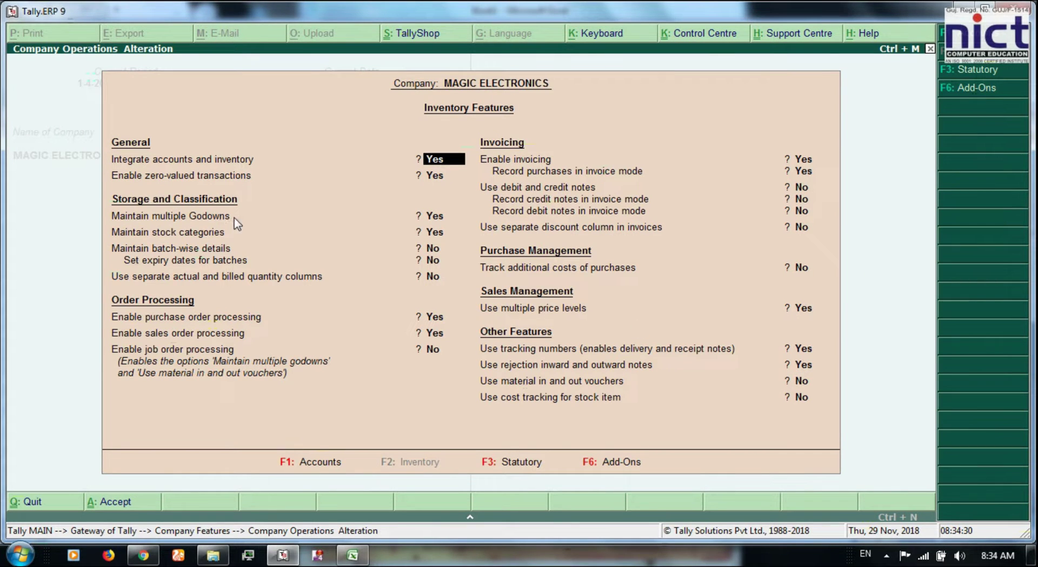
Step: Keep multiple godowns and stock categories set to Yes, save the inventory features and return to the Gateway of Tally
{"action": "left_click", "coordinate": [432, 233]}
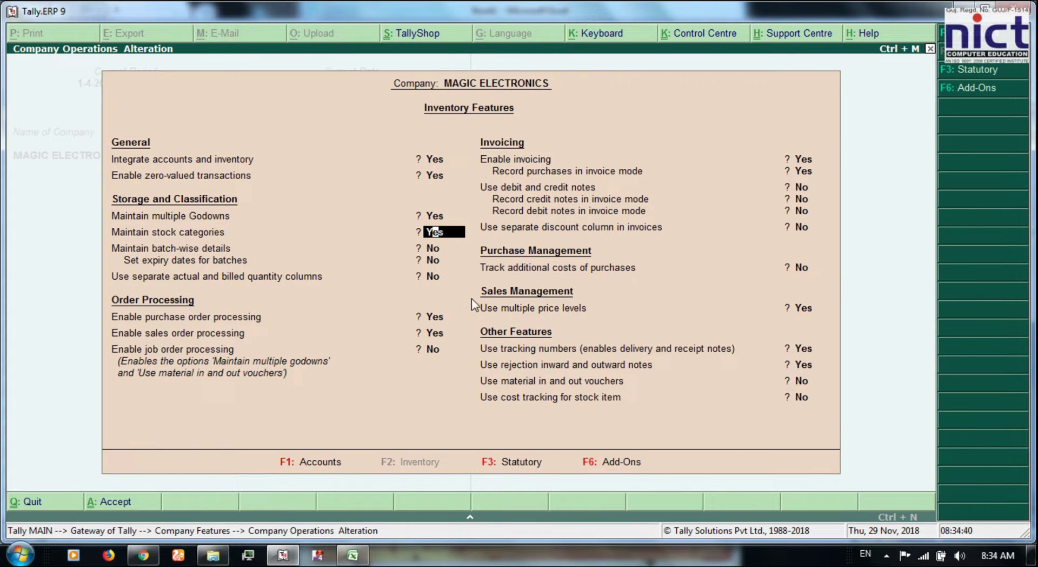
{"action": "key", "text": "Return"}
{"action": "key", "text": "Return"}
{"action": "key", "text": "Return"}
{"action": "key", "text": "Return"}
{"action": "key", "text": "Return"}
{"action": "key", "text": "Return"}
{"action": "key", "text": "Return"}
{"action": "key", "text": "Return"}
{"action": "key", "text": "Return"}
{"action": "key", "text": "Return"}
{"action": "key", "text": "Return"}
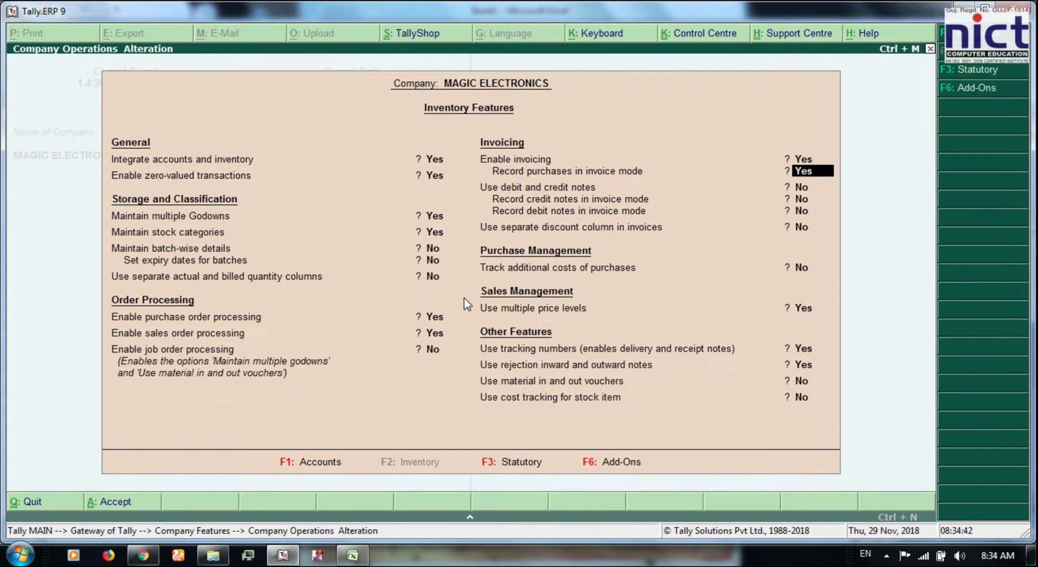
{"action": "key", "text": "ctrl+a"}
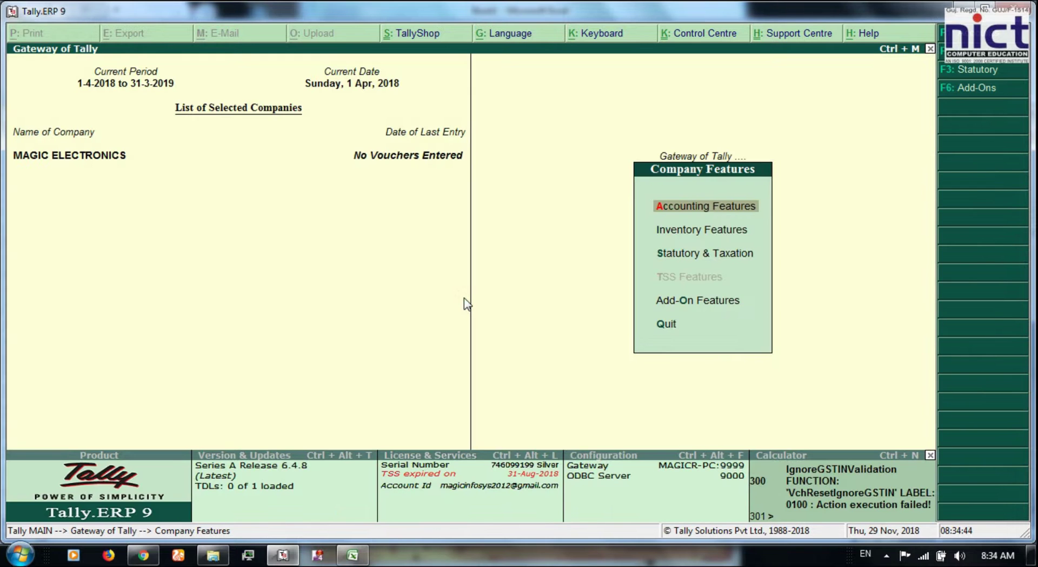
{"action": "key", "text": "Escape"}
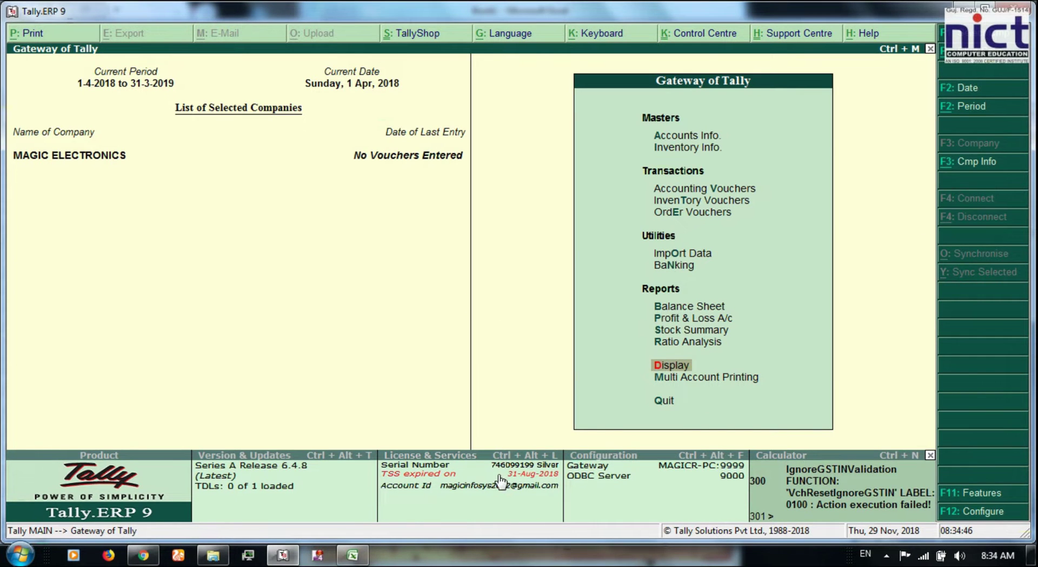
Step: Switch to the Excel stock sheet and examine the HSN code, tax rate, brand categories, TV (TELEVISION) groups, items and godown columns
{"action": "left_click", "coordinate": [352, 555]}
{"action": "scroll", "coordinate": [274, 275], "scroll_direction": "down", "scroll_amount": 2}
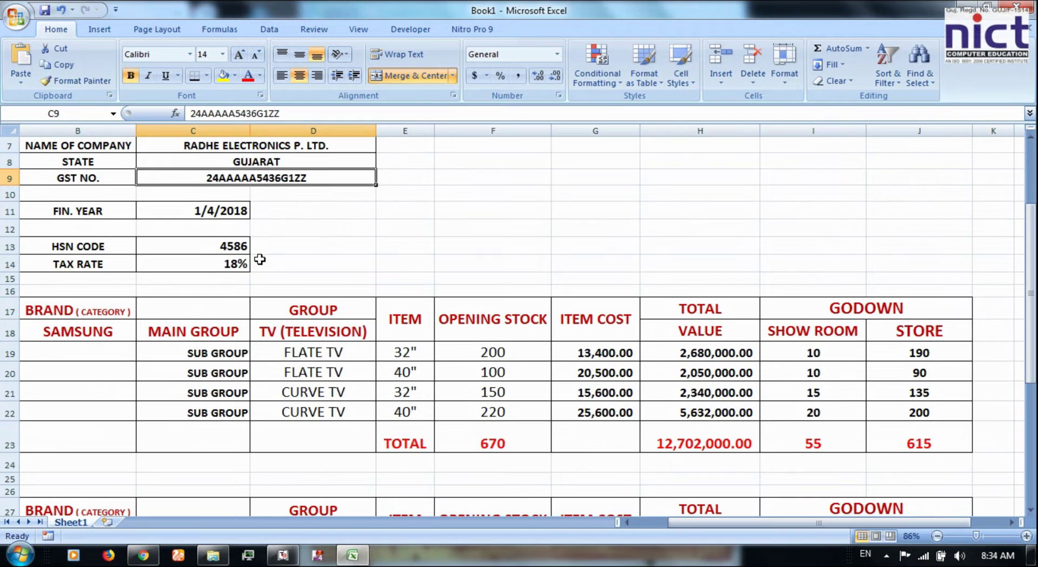
{"action": "scroll", "coordinate": [232, 271], "scroll_direction": "up", "scroll_amount": 1}
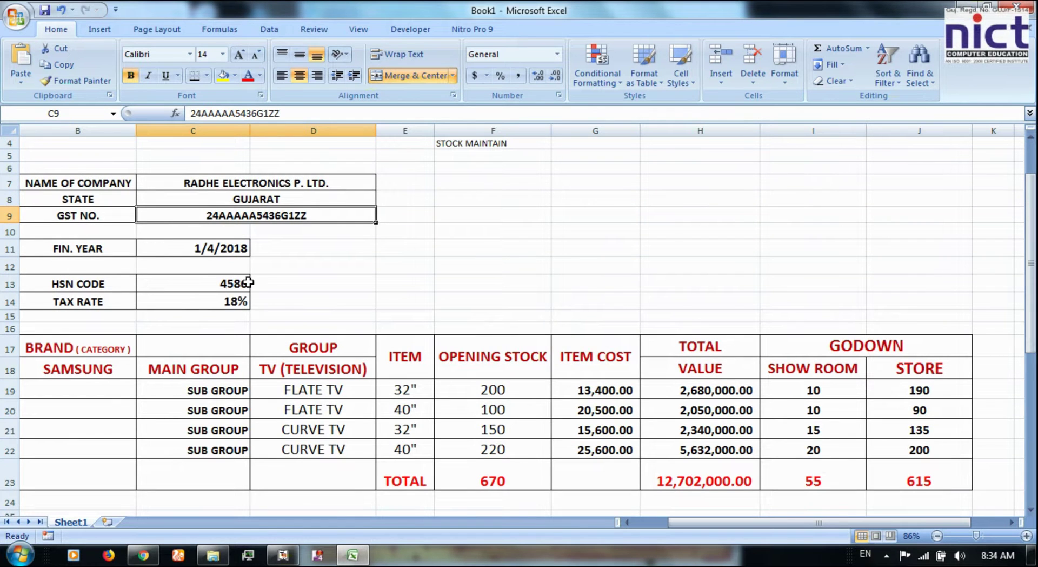
{"action": "scroll", "coordinate": [276, 290], "scroll_direction": "down", "scroll_amount": 2}
{"action": "scroll", "coordinate": [276, 288], "scroll_direction": "down", "scroll_amount": 1}
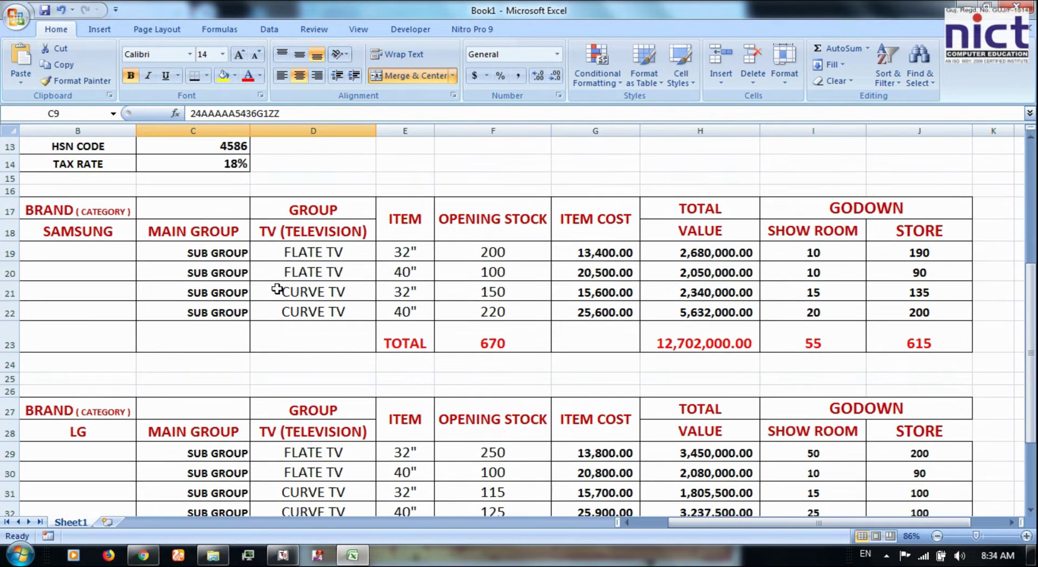
{"action": "left_click", "coordinate": [112, 227]}
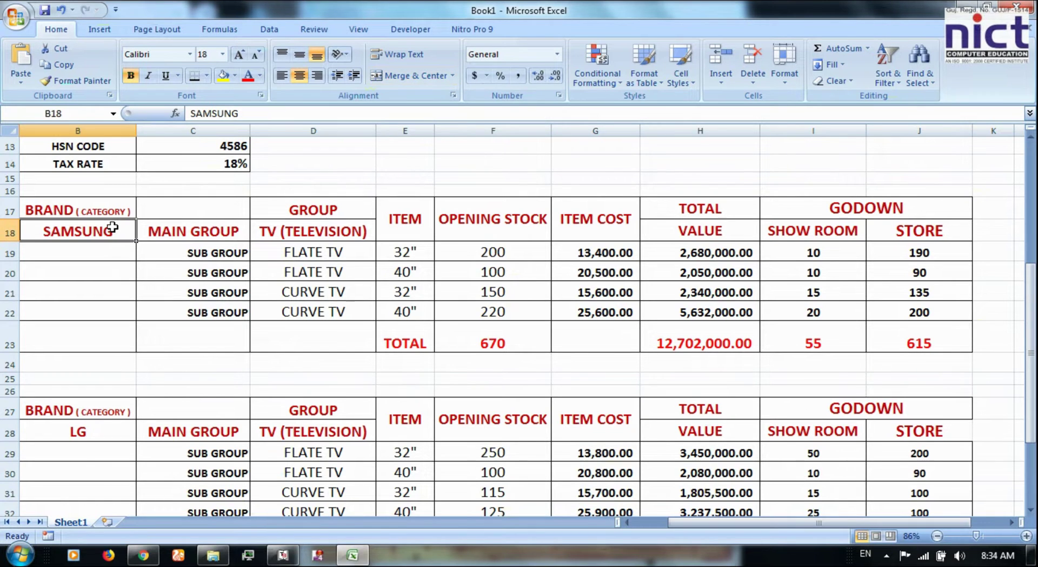
{"action": "left_click", "coordinate": [297, 232]}
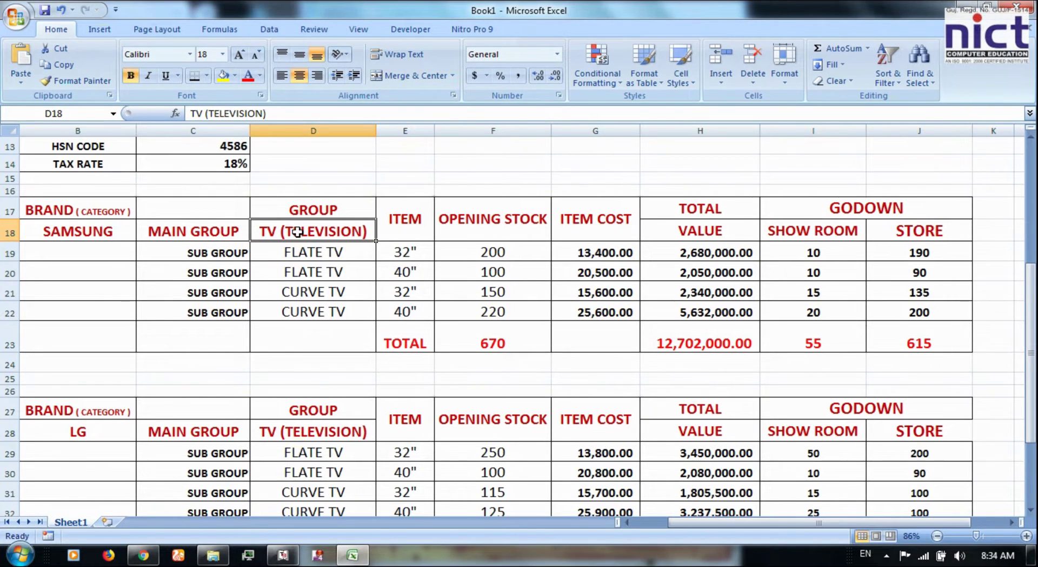
{"action": "scroll", "coordinate": [222, 230], "scroll_direction": "up", "scroll_amount": 1}
{"action": "scroll", "coordinate": [222, 230], "scroll_direction": "down", "scroll_amount": 2}
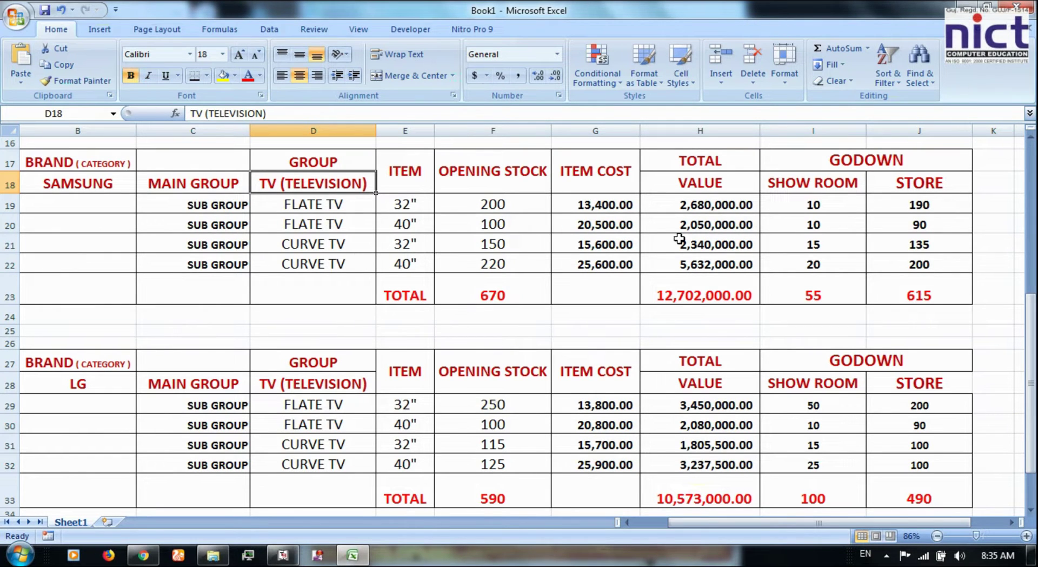
Step: Switch back to Tally and open the single godown creation form in the inventory masters
{"action": "left_click", "coordinate": [283, 556]}
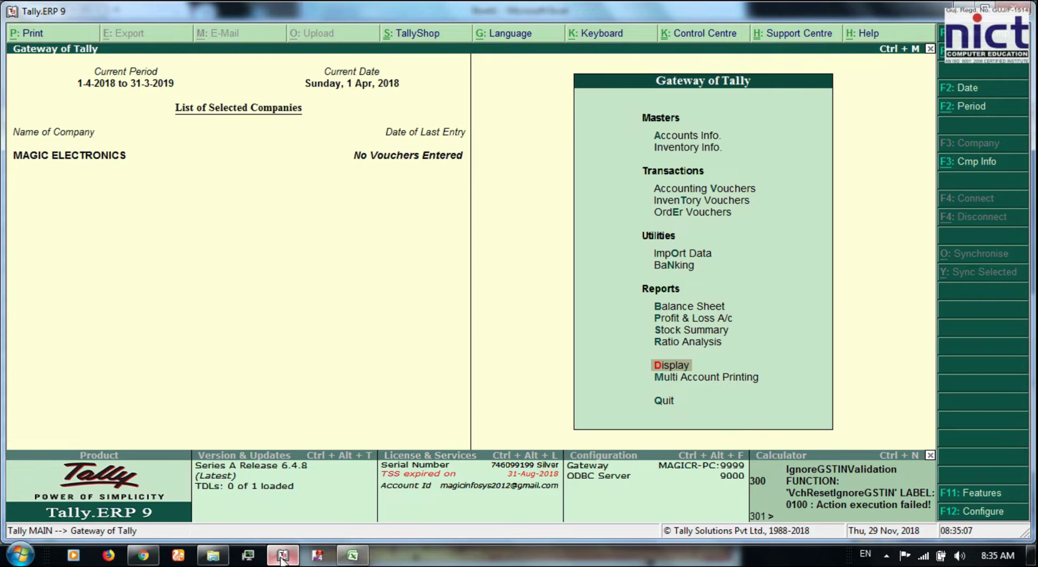
{"action": "key", "text": "Down"}
{"action": "key", "text": "Down"}
{"action": "key", "text": "Down"}
{"action": "key", "text": "Down"}
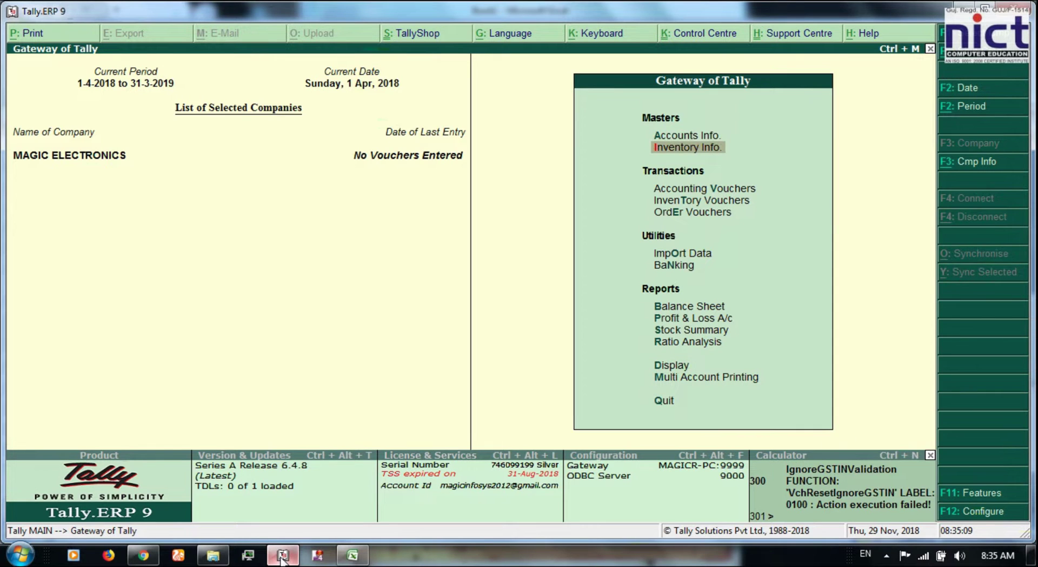
{"action": "key", "text": "Return"}
{"action": "key", "text": "Down"}
{"action": "key", "text": "Down"}
{"action": "key", "text": "Down"}
{"action": "key", "text": "Down"}
{"action": "key", "text": "Return"}
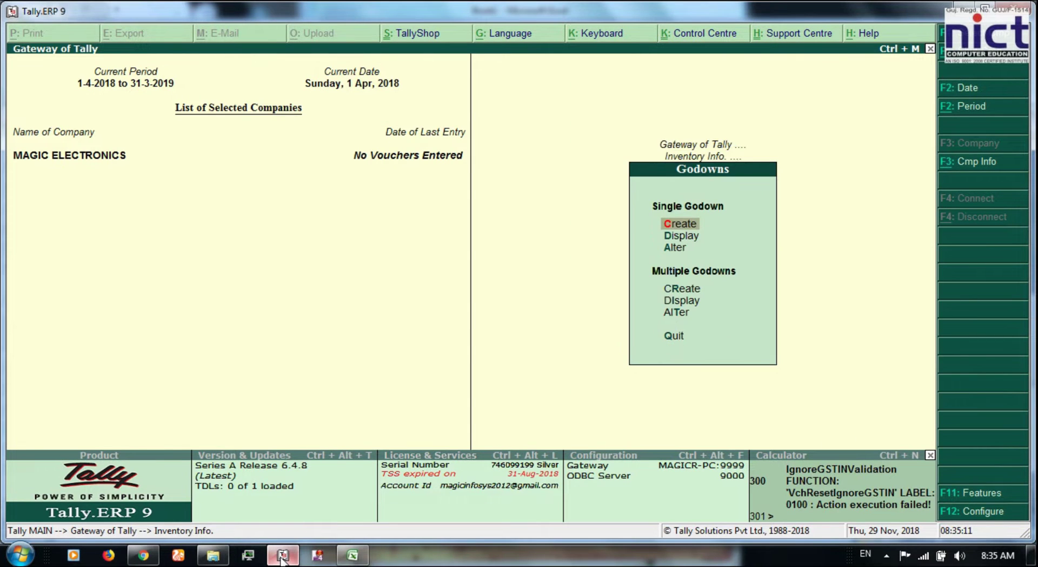
{"action": "key", "text": "Return"}
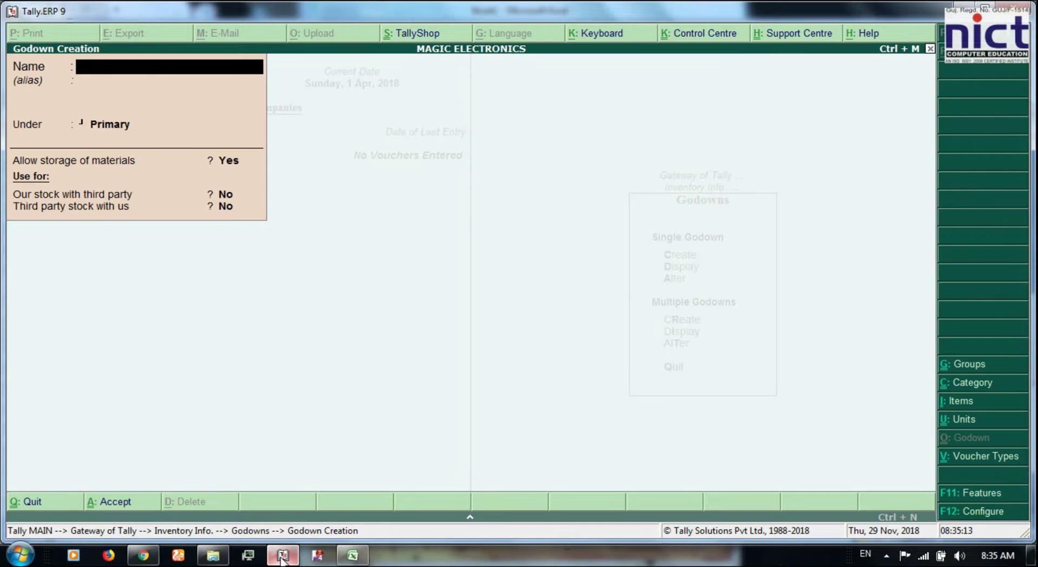
Step: Create the godown STORE GODOWN under Main Location, with storage of materials allowed and both third-party stock options set to No
{"action": "type", "text": "STORE GODOWN"}
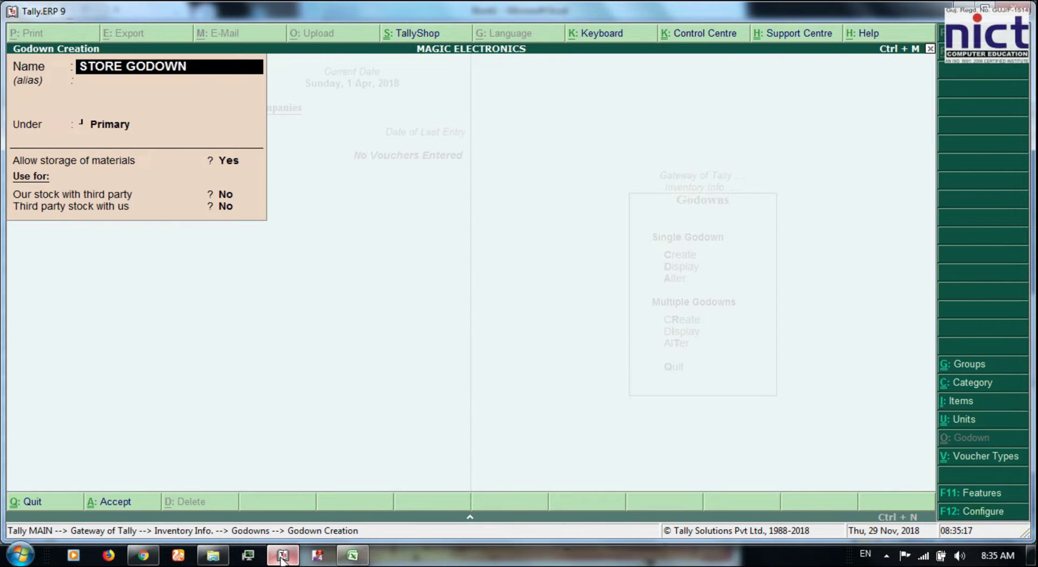
{"action": "key", "text": "Return"}
{"action": "key", "text": "Down"}
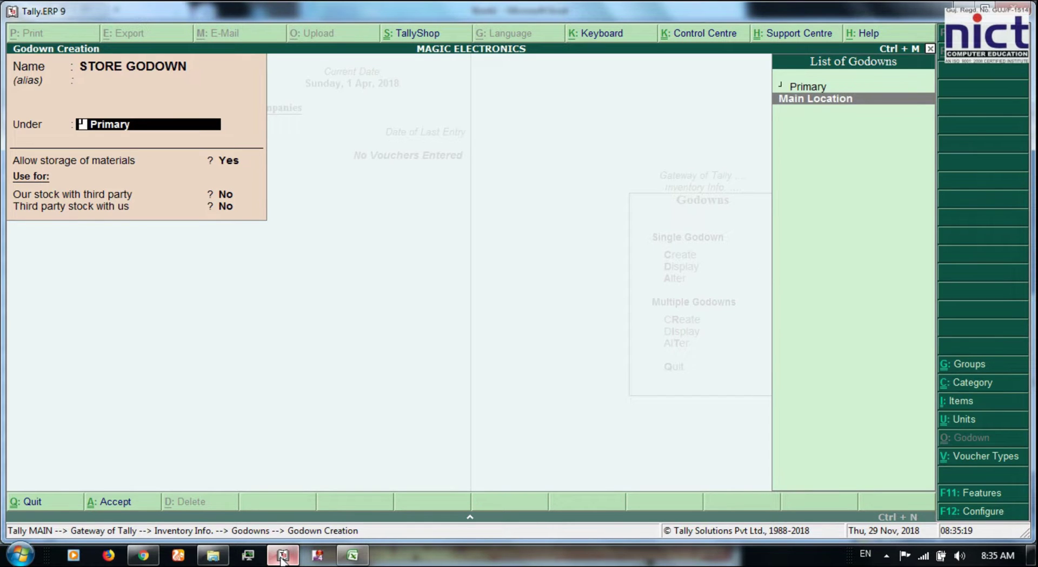
{"action": "key", "text": "Return"}
{"action": "key", "text": "Return"}
{"action": "key", "text": "Return"}
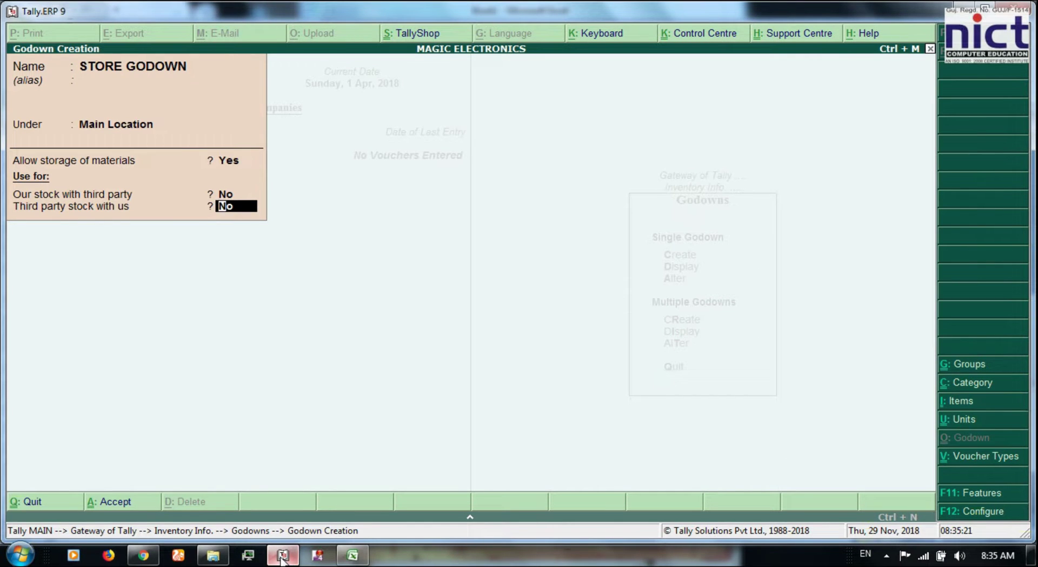
{"action": "key", "text": "Return"}
{"action": "key", "text": "Return"}
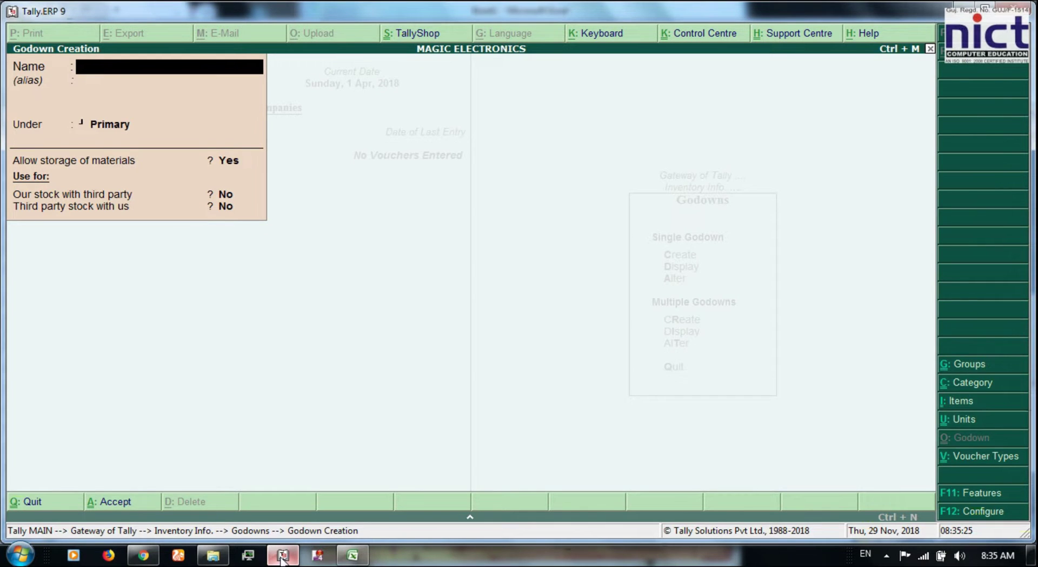
Step: Create the godown SHOW ROOM under Main Location with storage of materials allowed, and return to the inventory masters
{"action": "left_click", "coordinate": [282, 557]}
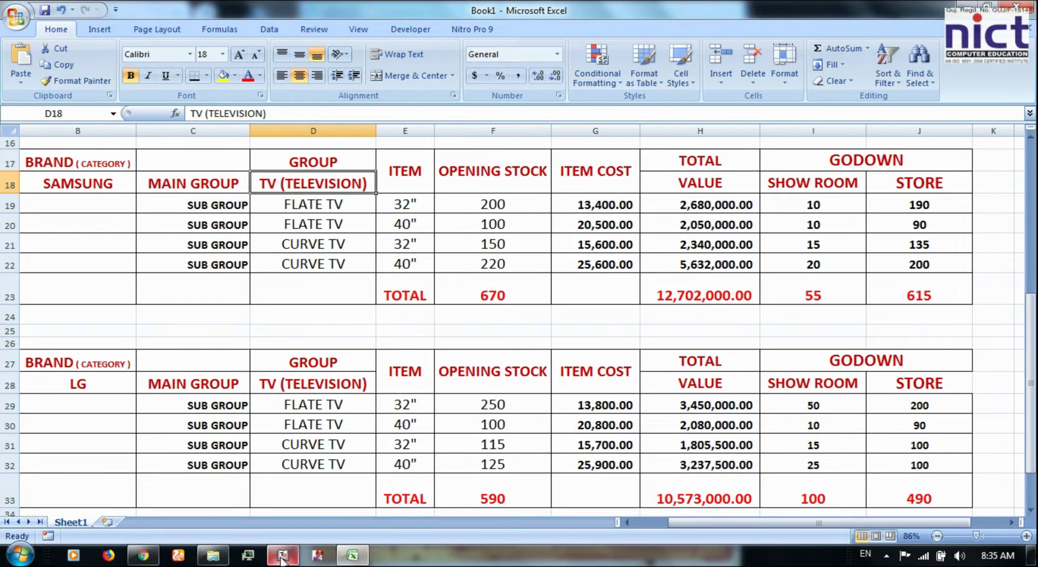
{"action": "key", "text": "alt"}
{"action": "left_click", "coordinate": [282, 557]}
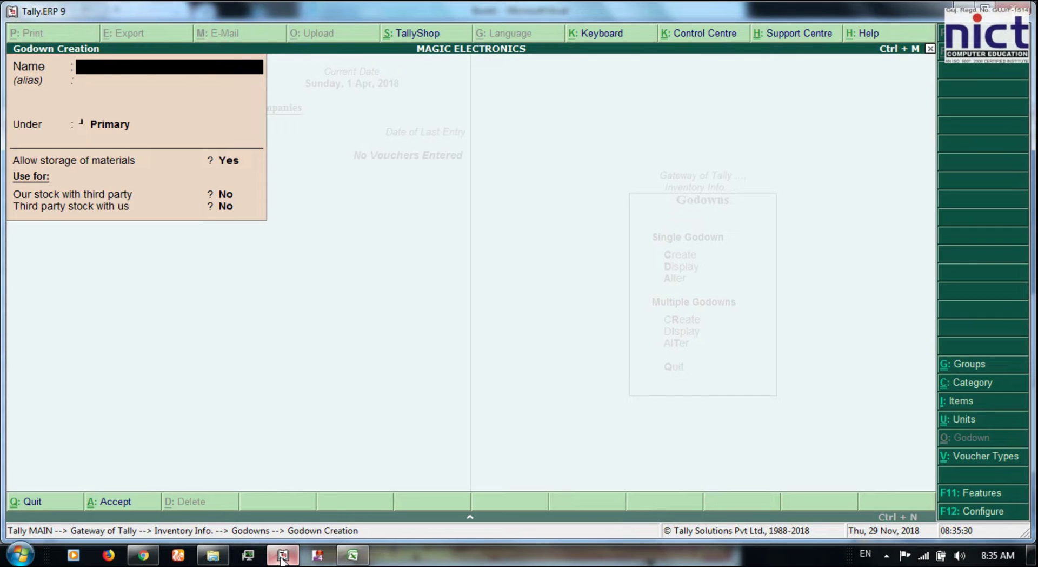
{"action": "type", "text": "SHOW ROOM"}
{"action": "key", "text": "Return"}
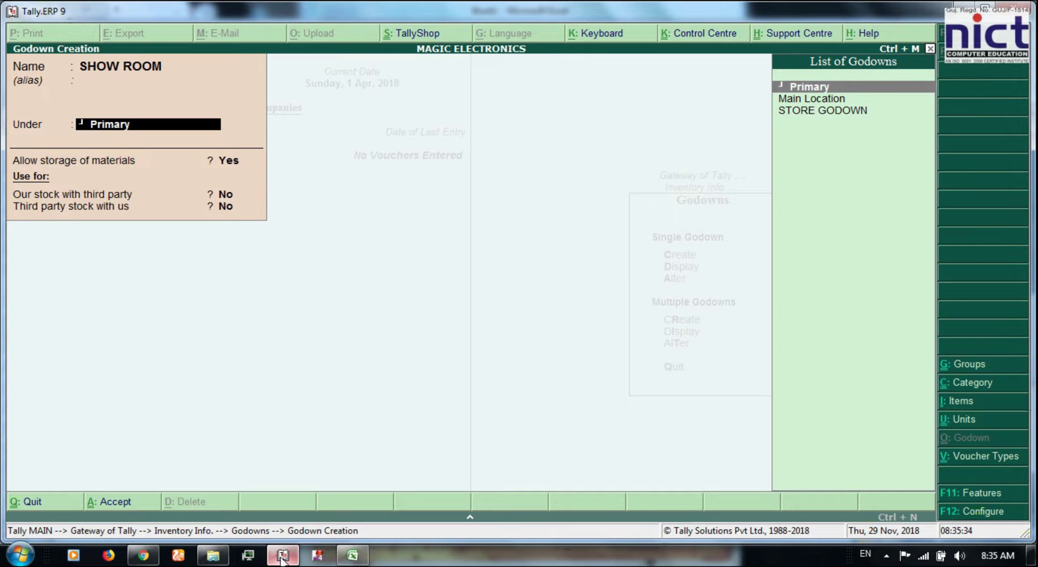
{"action": "key", "text": "Down"}
{"action": "key", "text": "Return"}
{"action": "key", "text": "Return"}
{"action": "key", "text": "Return"}
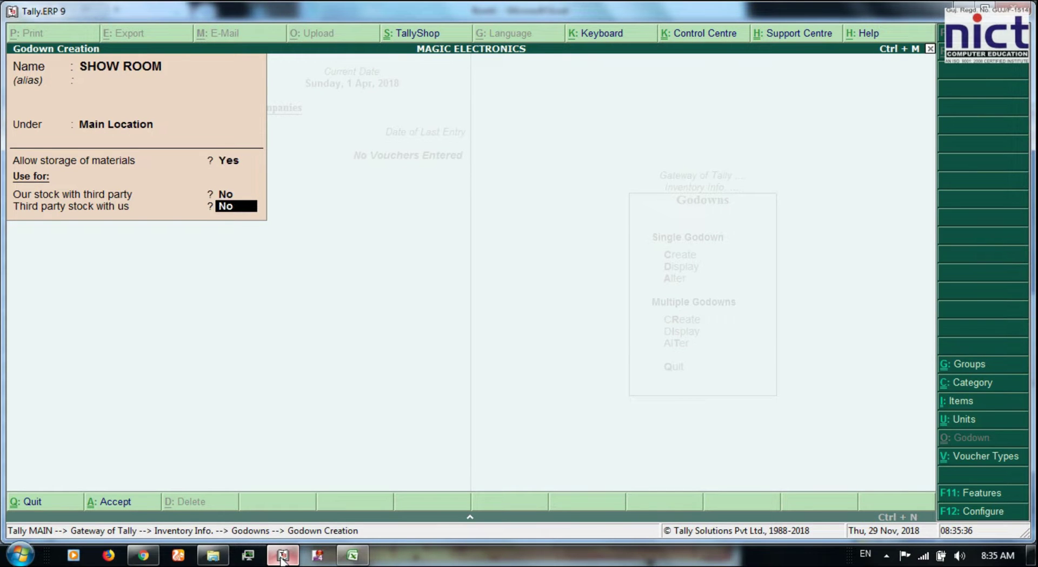
{"action": "key", "text": "Return"}
{"action": "key", "text": "Return"}
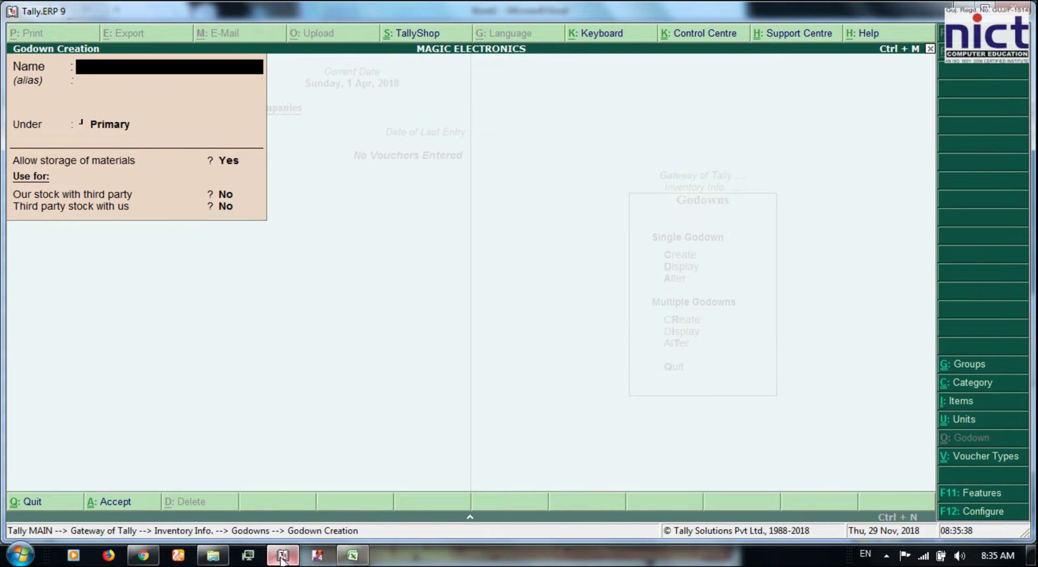
{"action": "key", "text": "Escape"}
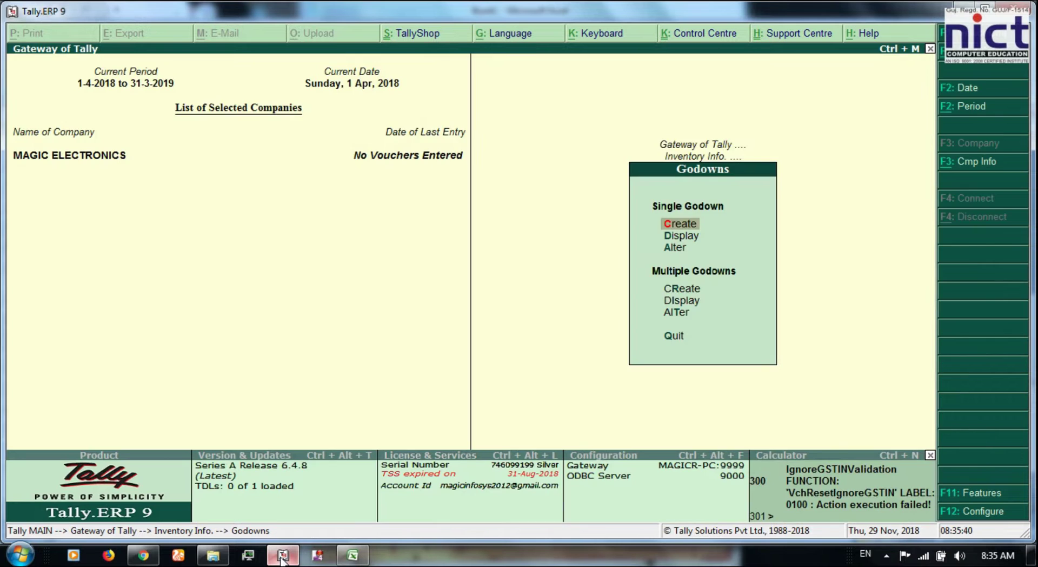
{"action": "key", "text": "Escape"}
Step: Open the single stock group creation form and check the main group name in the Excel stock sheet
{"action": "key", "text": "Up"}
{"action": "key", "text": "Up"}
{"action": "key", "text": "Up"}
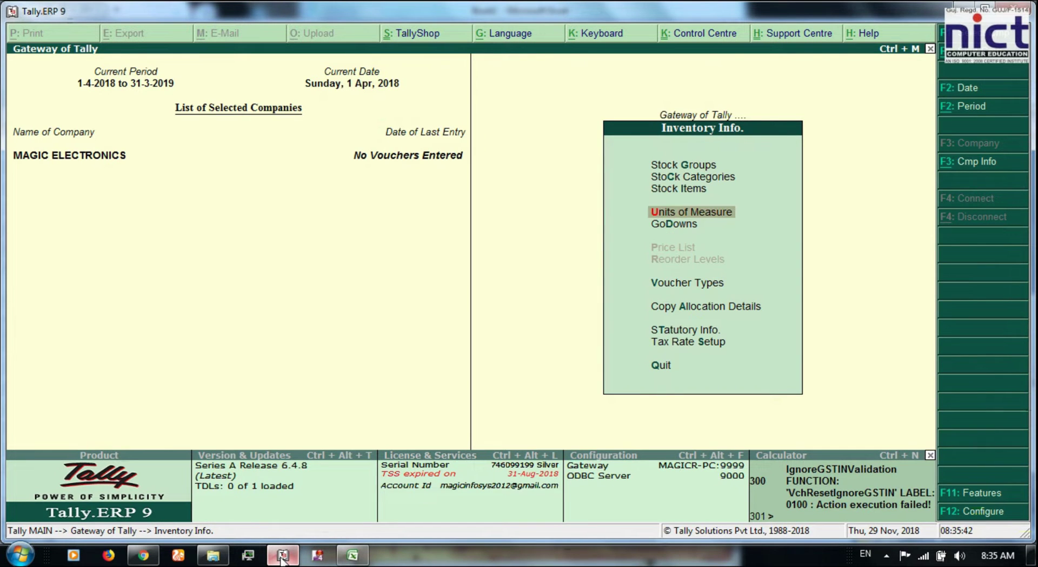
{"action": "key", "text": "Up"}
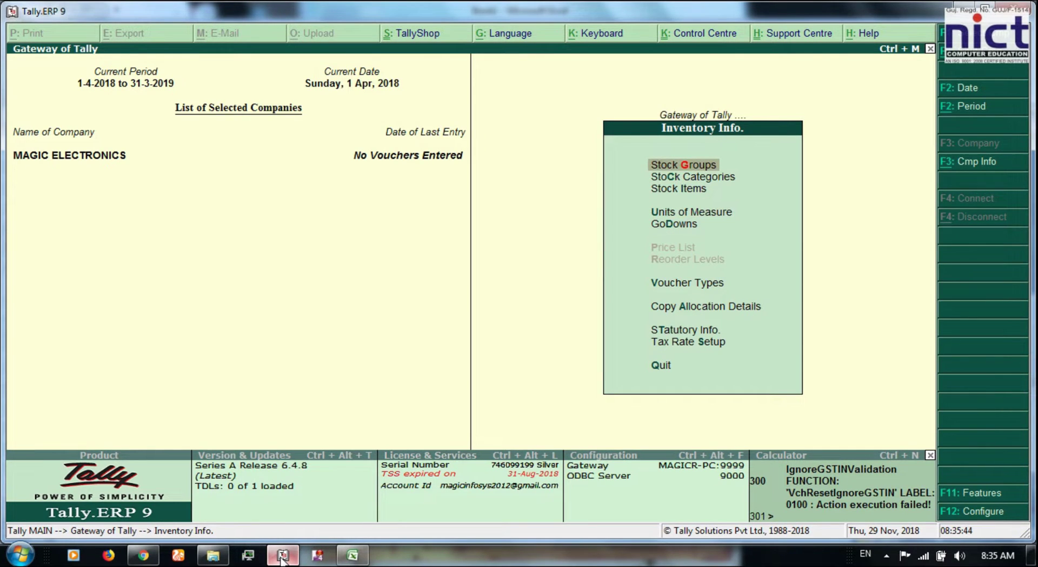
{"action": "key", "text": "Return"}
{"action": "key", "text": "Return"}
{"action": "left_click", "coordinate": [281, 555]}
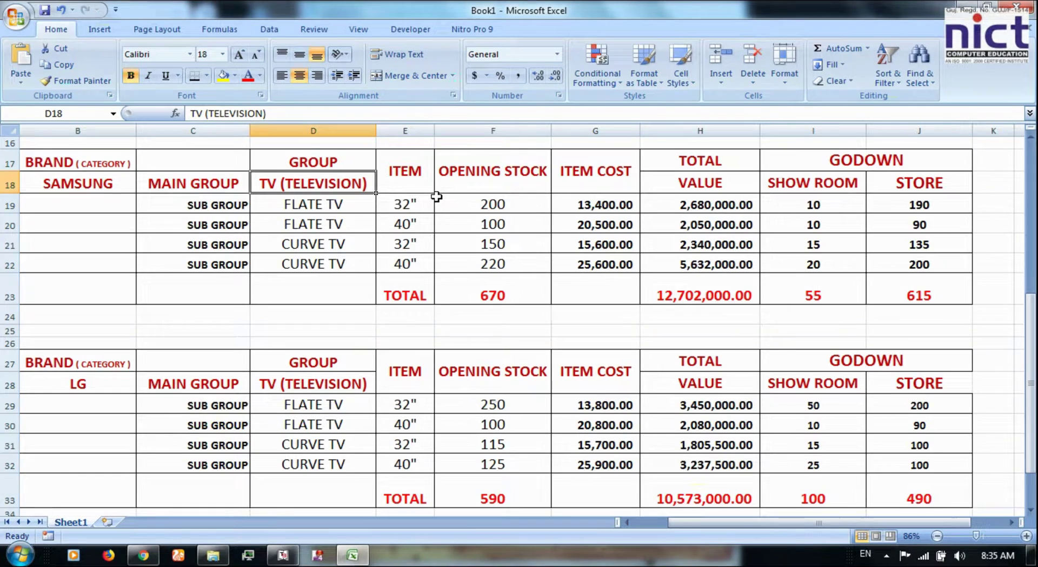
{"action": "key", "text": "alt+Tab"}
Step: Create the stock group TELEVISION under Primary, with quantity addition and GST details both set to No
{"action": "type", "text": "TELEVISION"}
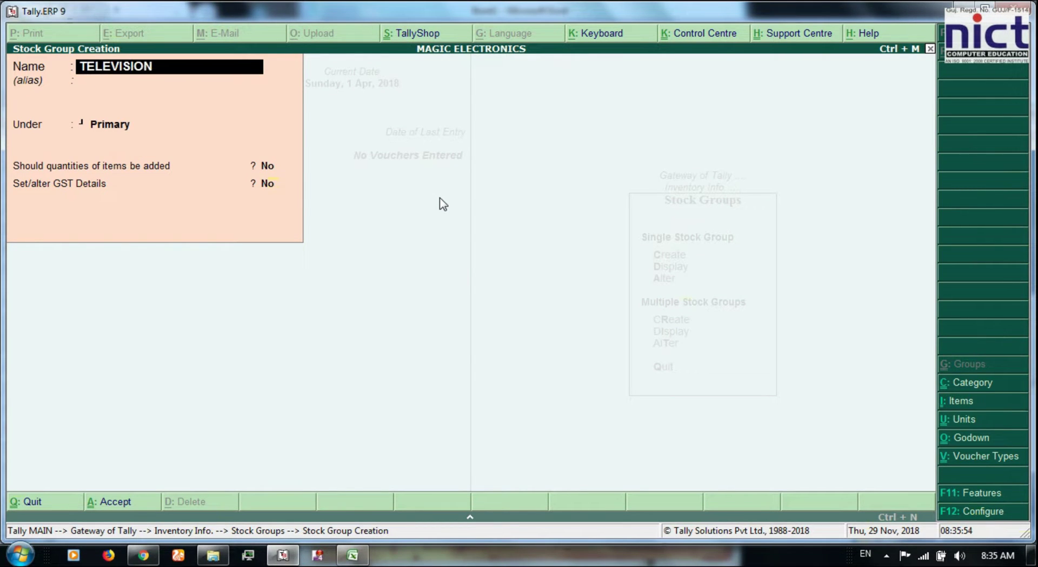
{"action": "key", "text": "Return"}
{"action": "key", "text": "Return"}
{"action": "key", "text": "Return"}
{"action": "key", "text": "Return"}
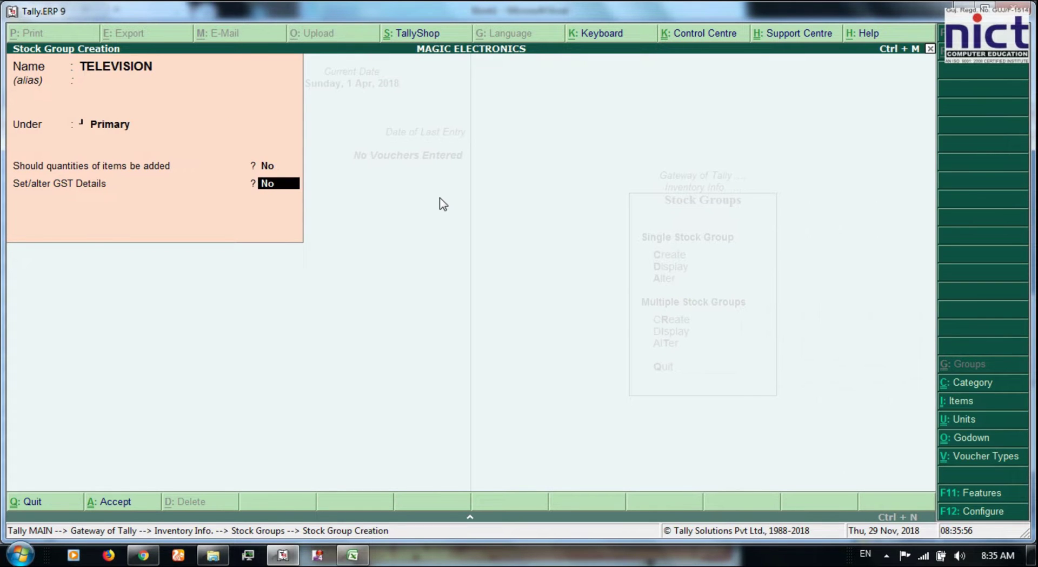
{"action": "key", "text": "Return"}
{"action": "key", "text": "Return"}
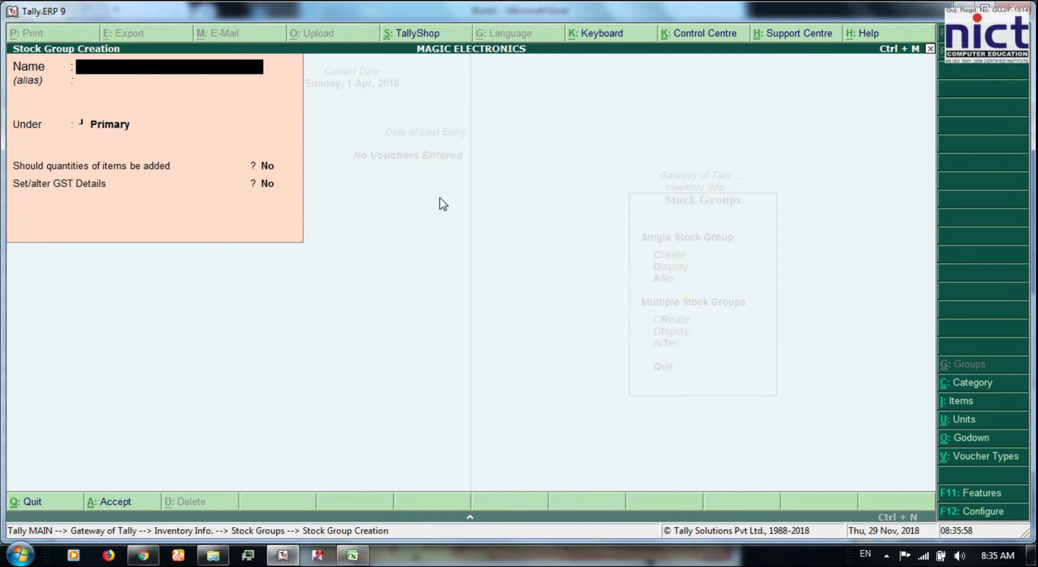
Step: Check the sub group in the Excel stock sheet and create the stock group FLATE TV under TELEVISION, with quantity addition Yes and GST details No
{"action": "key", "text": "alt+Tab"}
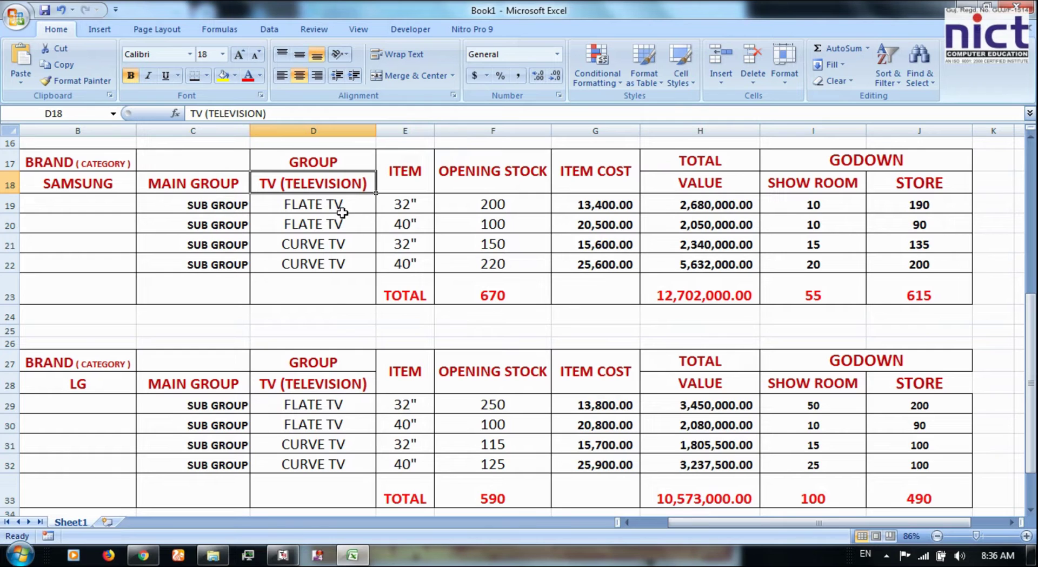
{"action": "key", "text": "alt+Tab"}
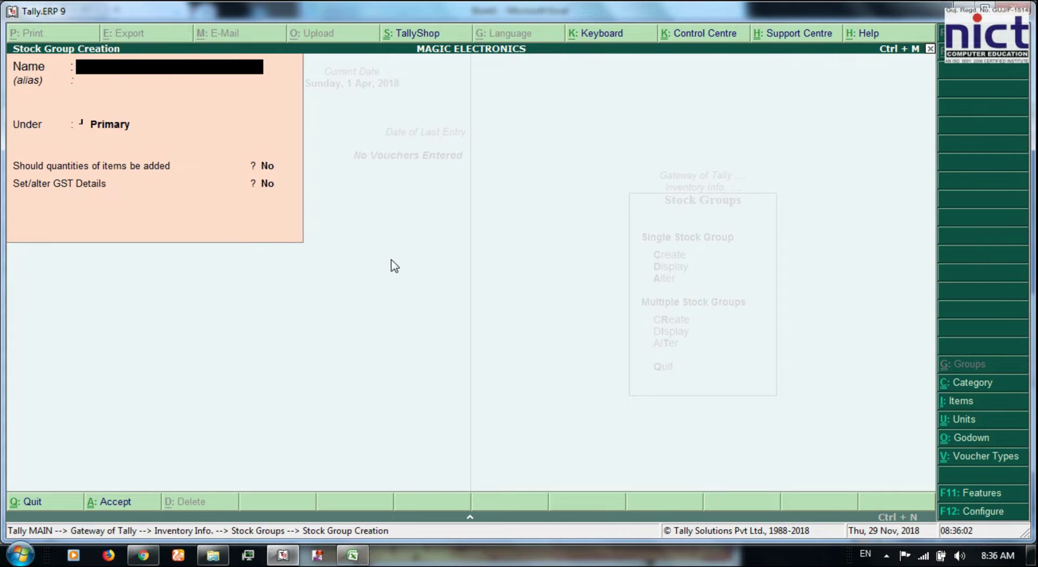
{"action": "type", "text": "FLATE TC"}
{"action": "key", "text": "BackSpace"}
{"action": "type", "text": "V"}
{"action": "key", "text": "Return"}
{"action": "key", "text": "Return"}
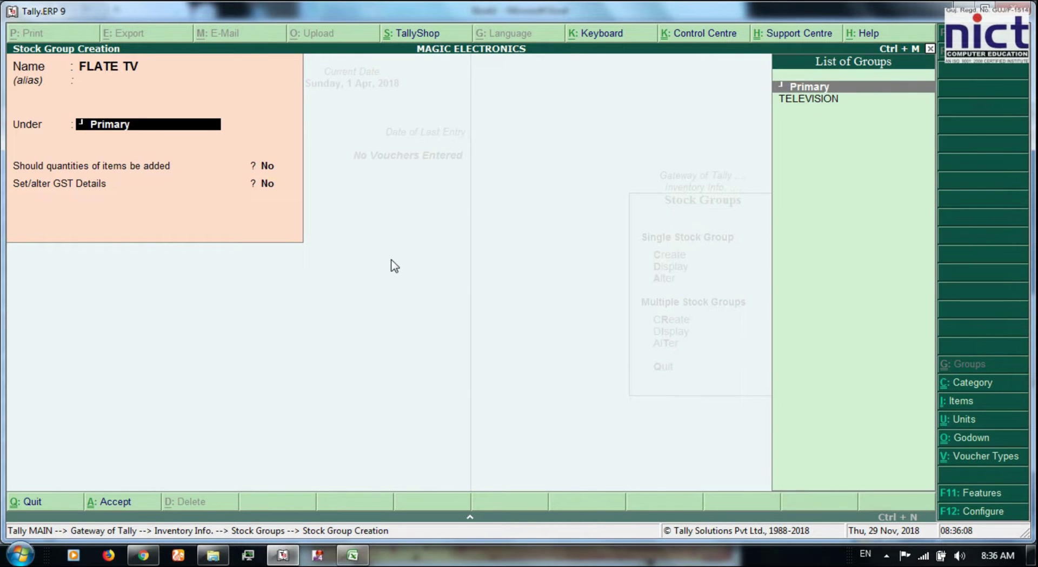
{"action": "key", "text": "Down"}
{"action": "key", "text": "Return"}
{"action": "key", "text": "Return"}
{"action": "key", "text": "Return"}
{"action": "key", "text": "Return"}
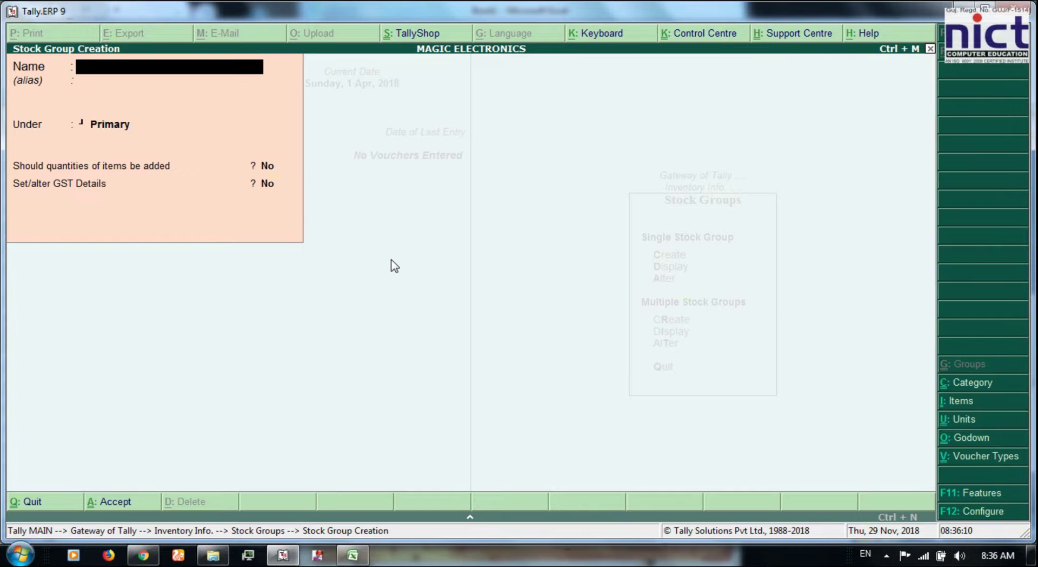
Step: Create the stock group CURVE TV under TELEVISION, with quantity addition Yes and GST details No, and leave stock group creation
{"action": "type", "text": "CURVE TV"}
{"action": "key", "text": "Return"}
{"action": "key", "text": "Return"}
{"action": "key", "text": "Down"}
{"action": "key", "text": "Down"}
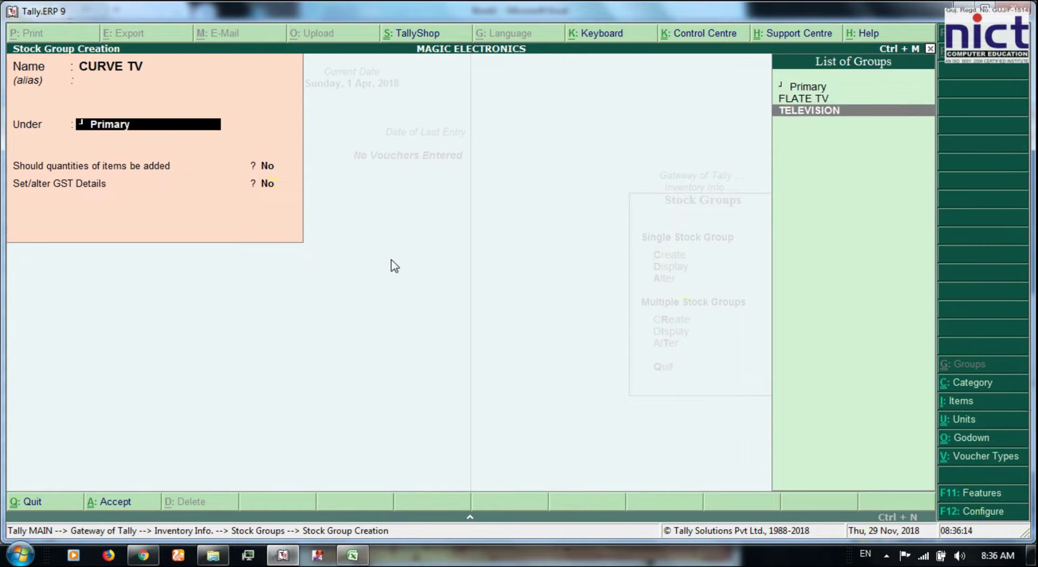
{"action": "key", "text": "Return"}
{"action": "key", "text": "Return"}
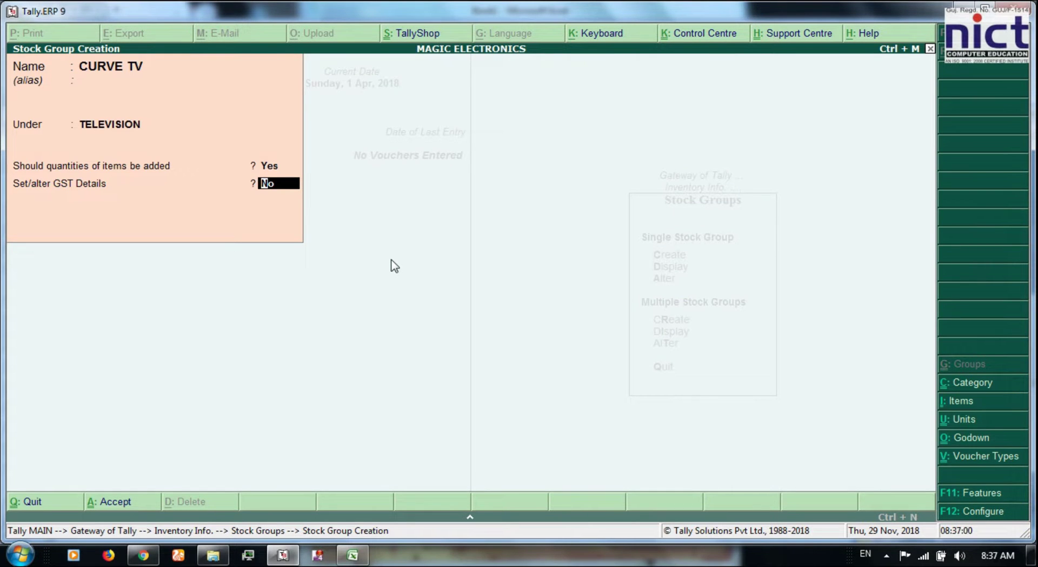
{"action": "key", "text": "Return"}
{"action": "key", "text": "Return"}
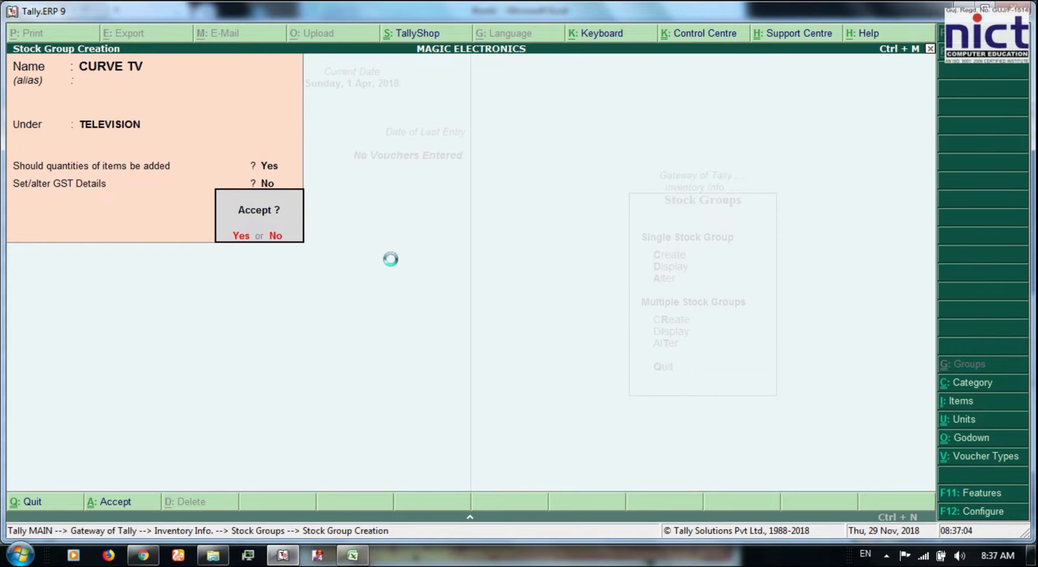
{"action": "key", "text": "Escape"}
{"action": "key", "text": "Return"}
Step: Review the parent and quantity settings of all stock groups in the multiple stock group alteration list, leaving them unaltered
{"action": "key", "text": "Down"}
{"action": "key", "text": "Down"}
{"action": "key", "text": "Down"}
{"action": "key", "text": "Down"}
{"action": "key", "text": "Down"}
{"action": "key", "text": "Return"}
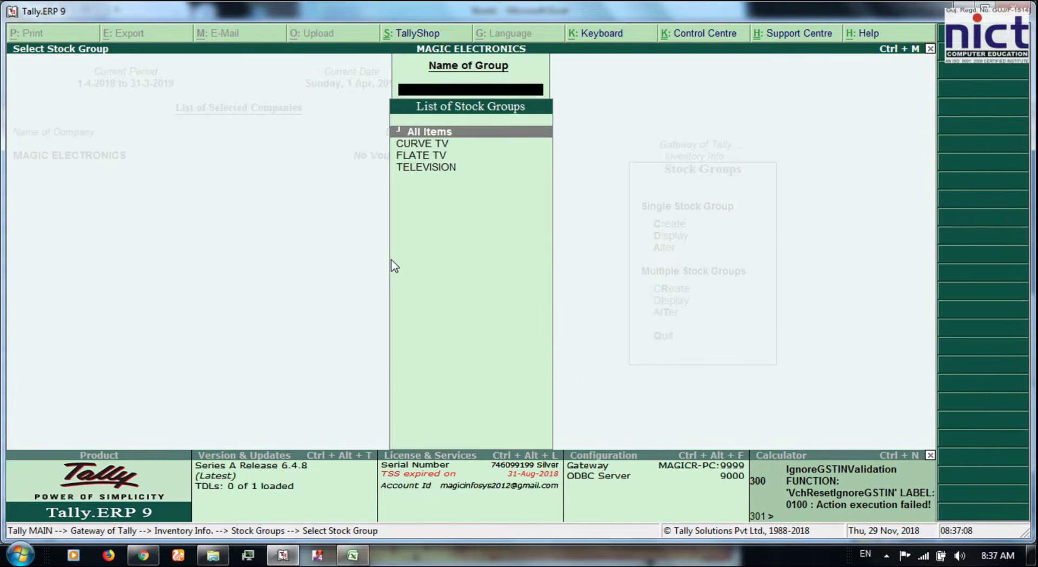
{"action": "key", "text": "Return"}
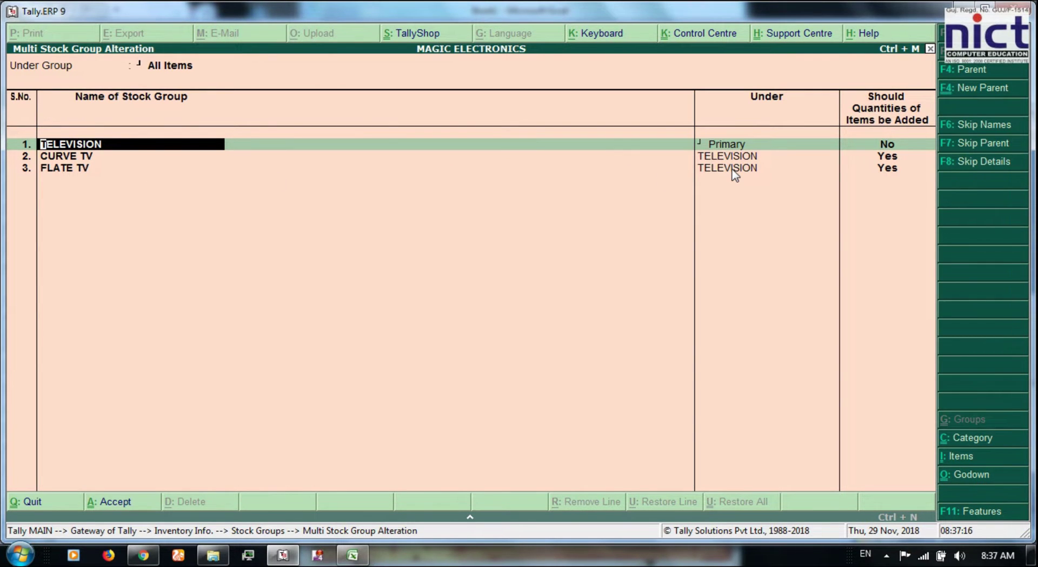
{"action": "key", "text": "BackSpace"}
{"action": "key", "text": "Escape"}
{"action": "key", "text": "y"}
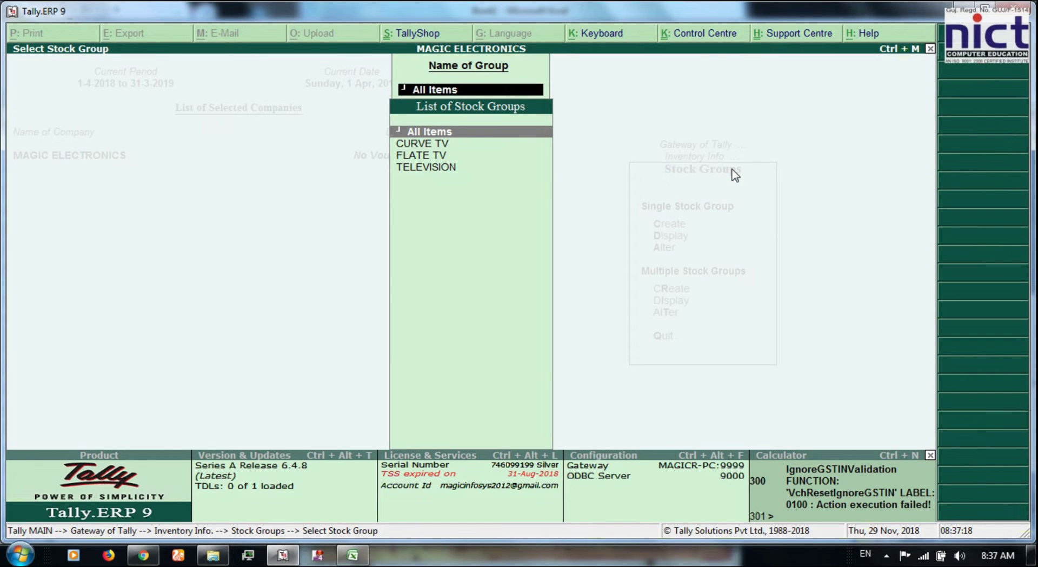
Step: Check the brands in the Excel stock sheet and create the stock category LG under Primary
{"action": "key", "text": "alt+Tab"}
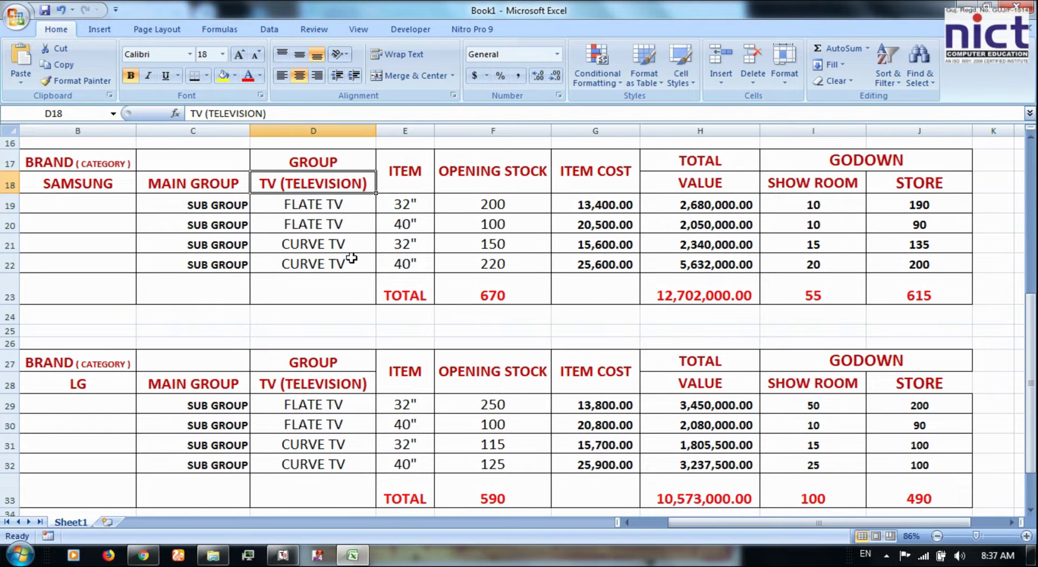
{"action": "key", "text": "alt+Tab"}
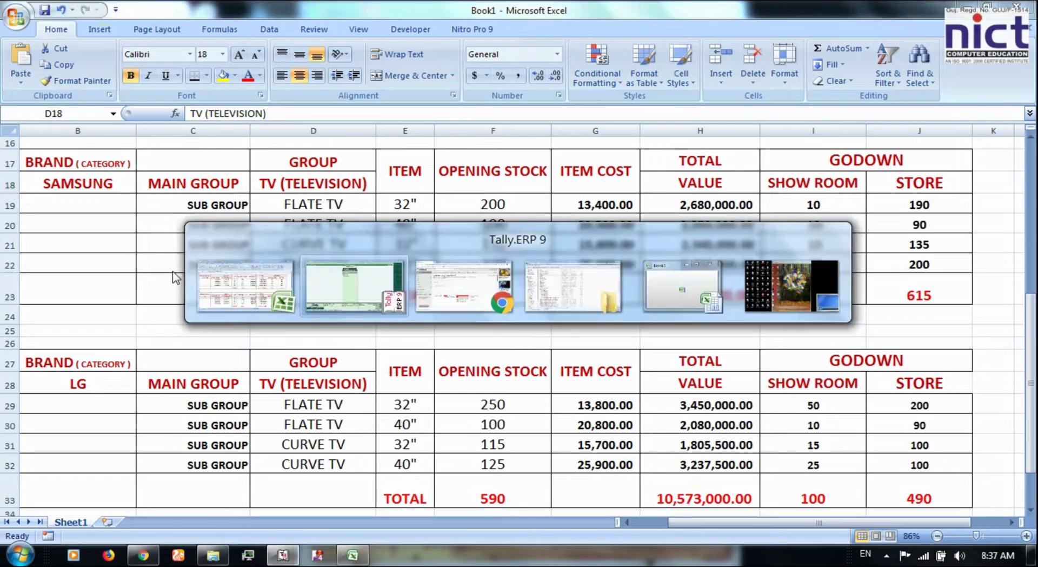
{"action": "key", "text": "Escape"}
{"action": "key", "text": "Down"}
{"action": "key", "text": "Down"}
{"action": "key", "text": "Up"}
{"action": "key", "text": "Return"}
{"action": "key", "text": "Return"}
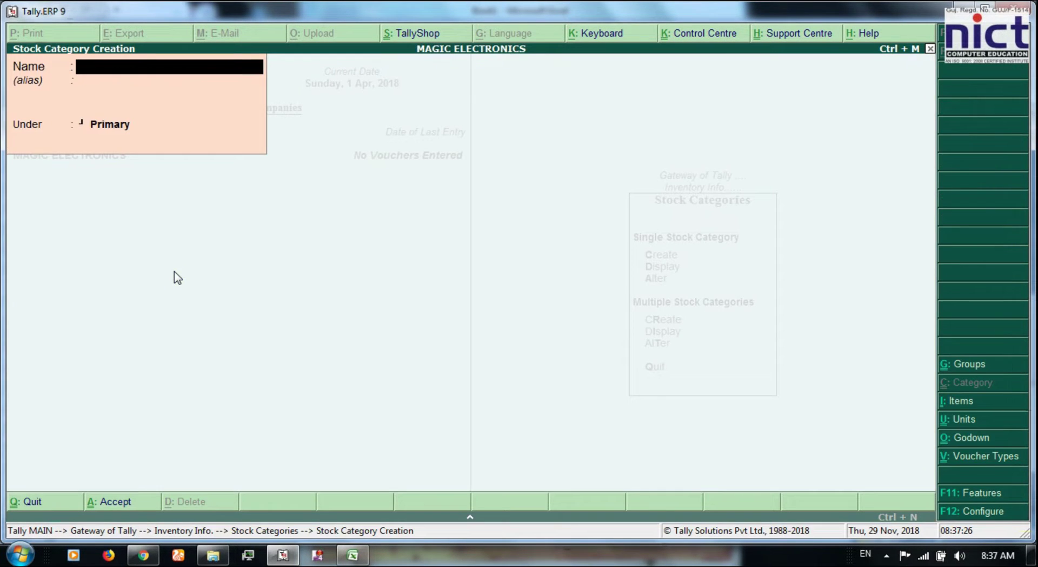
{"action": "key", "text": "Return"}
{"action": "key", "text": "Return"}
{"action": "key", "text": "Return"}
{"action": "key", "text": "Return"}
Step: Create the stock category SAMSUNG under Primary and leave stock category creation
{"action": "type", "text": "SAMSUN"}
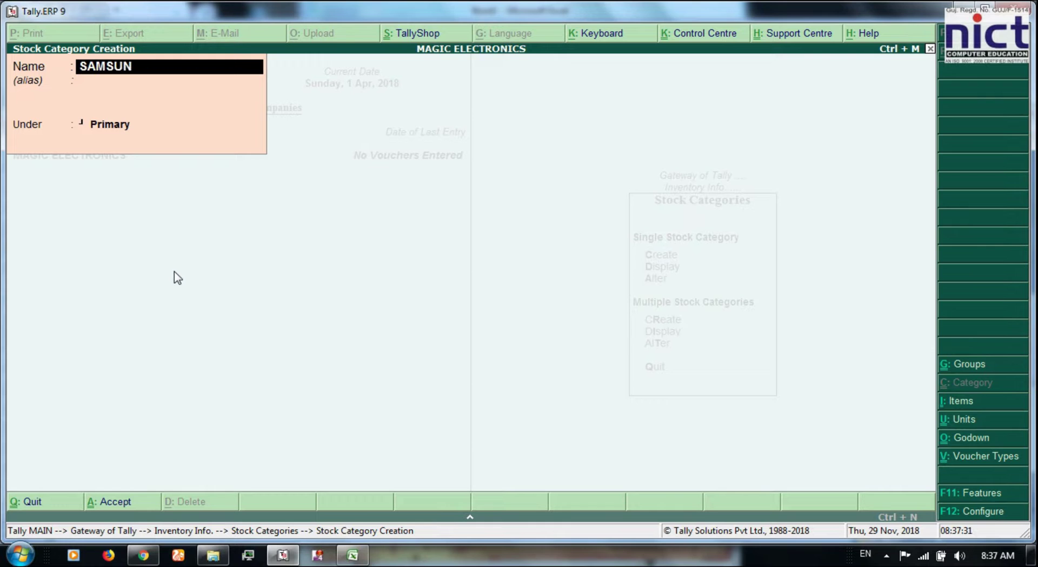
{"action": "type", "text": "G"}
{"action": "key", "text": "Return"}
{"action": "key", "text": "Return"}
{"action": "key", "text": "Return"}
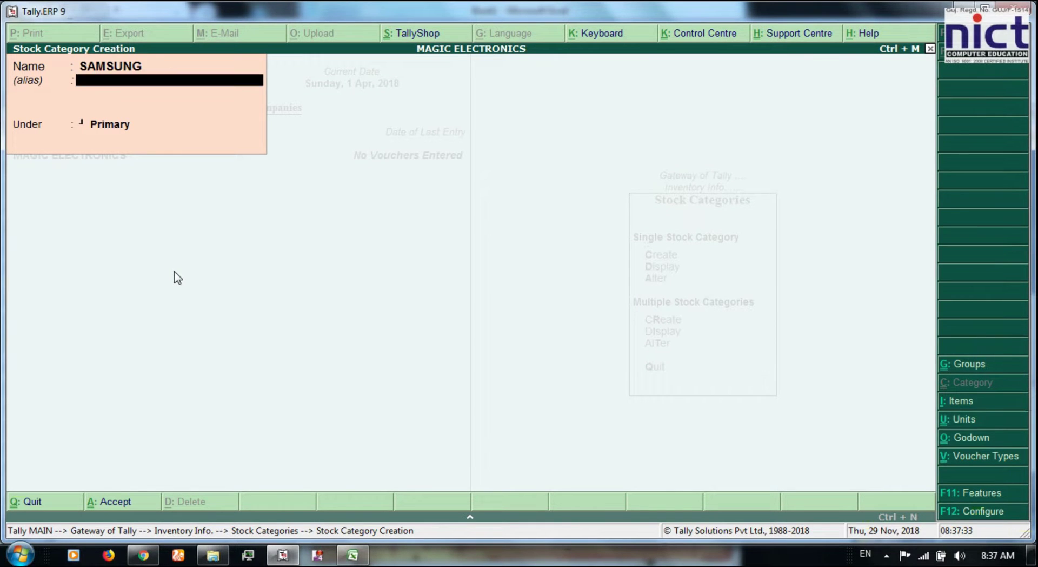
{"action": "key", "text": "Return"}
{"action": "key", "text": "Escape"}
{"action": "key", "text": "Return"}
Step: Review the names and parents of all stock categories in the multiple stock category alteration list, leaving them unaltered
{"action": "key", "text": "Down"}
{"action": "key", "text": "Down"}
{"action": "key", "text": "Down"}
{"action": "key", "text": "Down"}
{"action": "key", "text": "Down"}
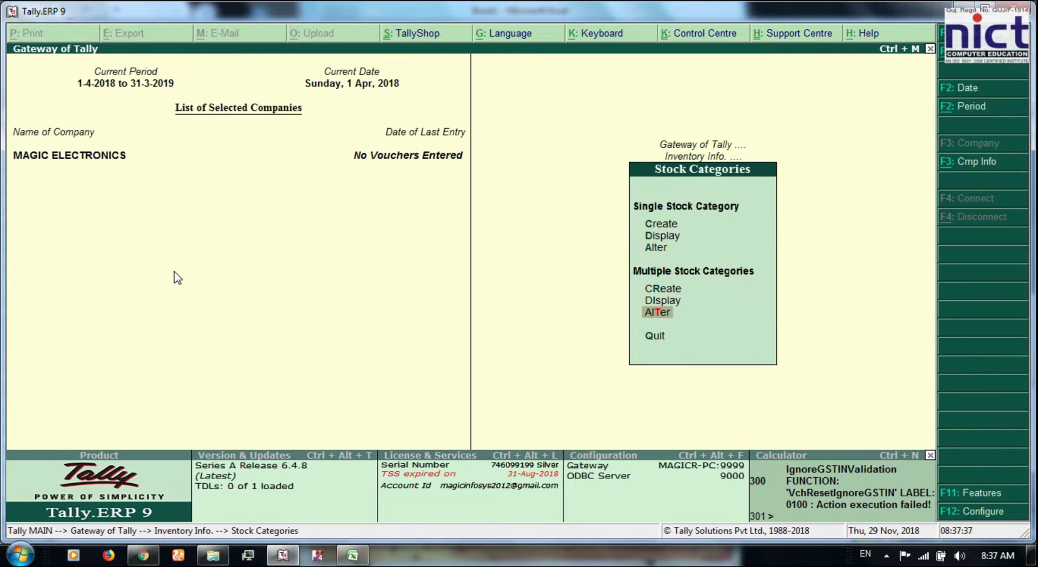
{"action": "key", "text": "Return"}
{"action": "key", "text": "Return"}
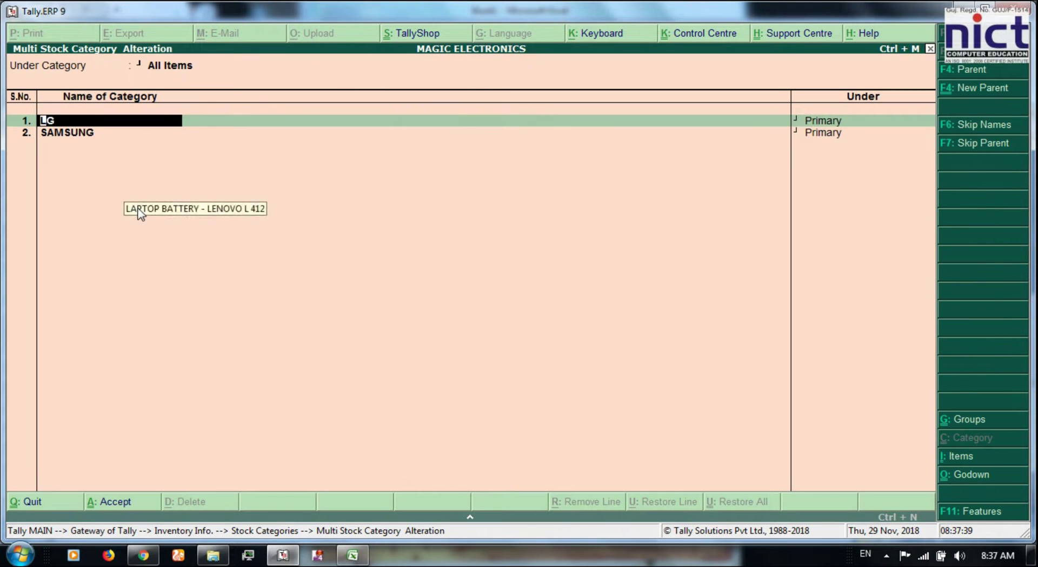
{"action": "key", "text": "BackSpace"}
{"action": "key", "text": "Escape"}
{"action": "key", "text": "Return"}
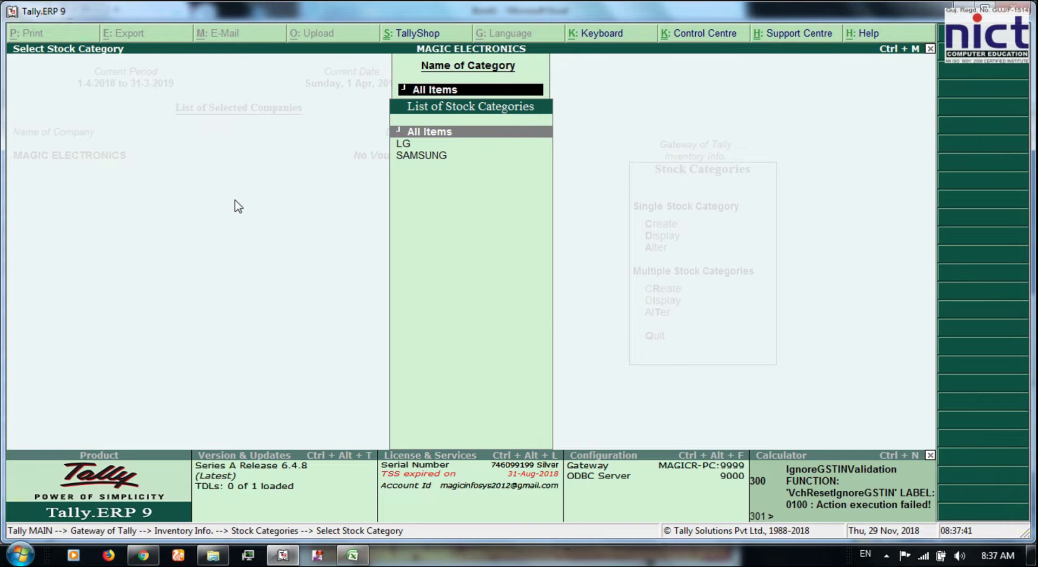
Step: Check the first television's group, size and brand in the Excel stock sheet and open the single stock item creation form
{"action": "key", "text": "alt+Tab"}
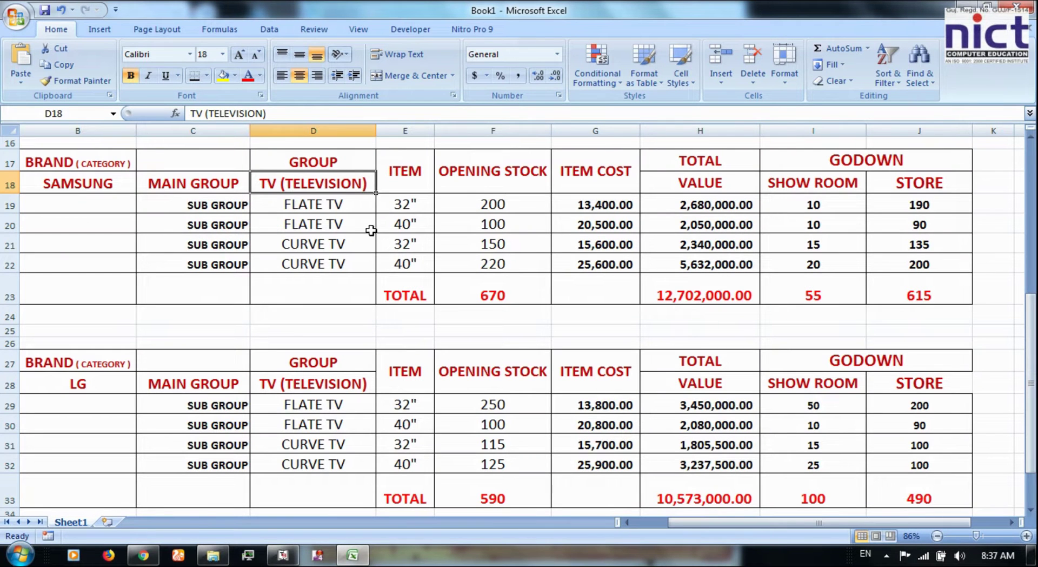
{"action": "left_click", "coordinate": [355, 199]}
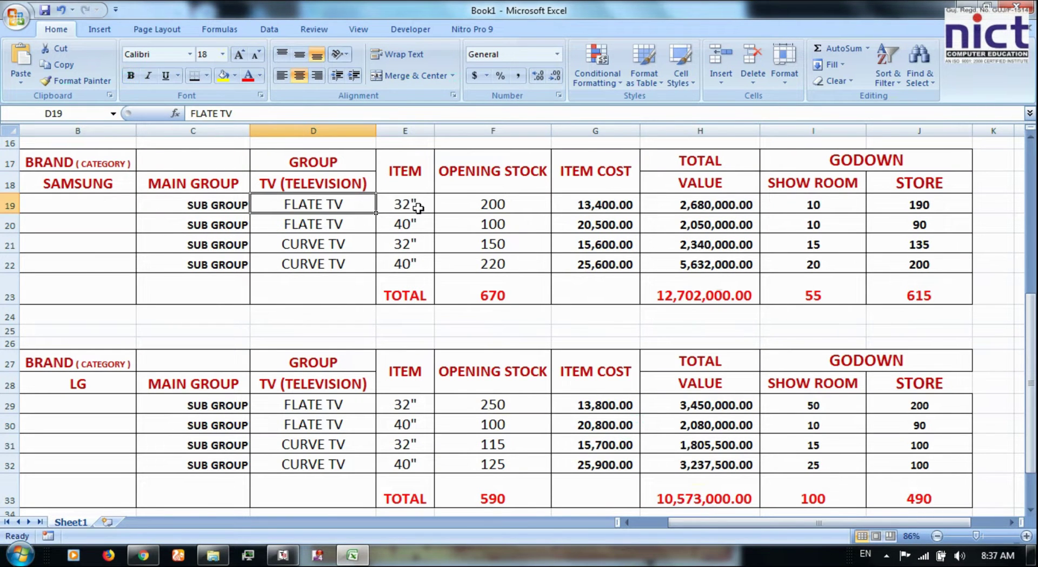
{"action": "left_click", "coordinate": [417, 206]}
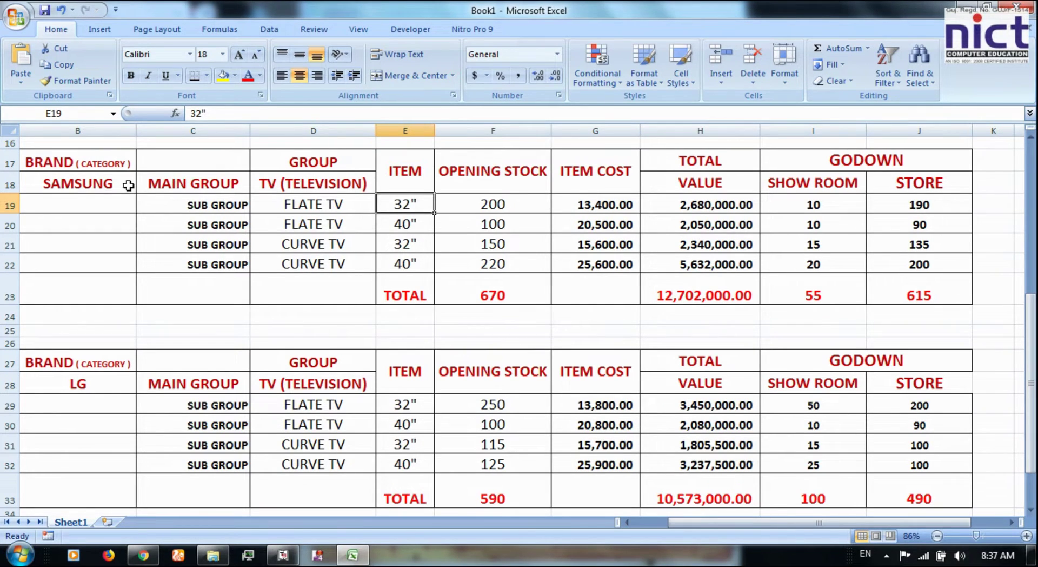
{"action": "left_click", "coordinate": [128, 185]}
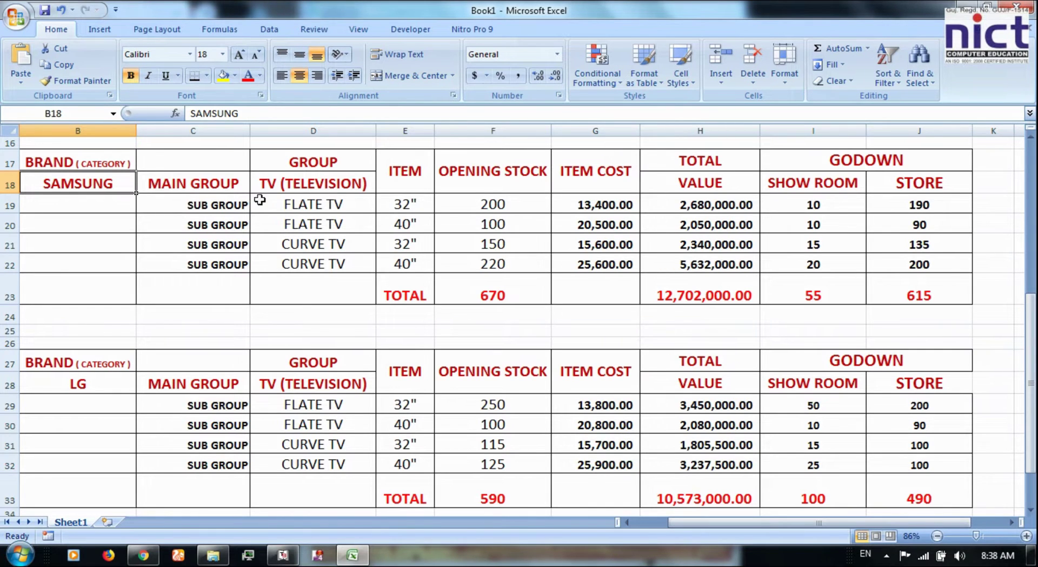
{"action": "key", "text": "alt+Tab"}
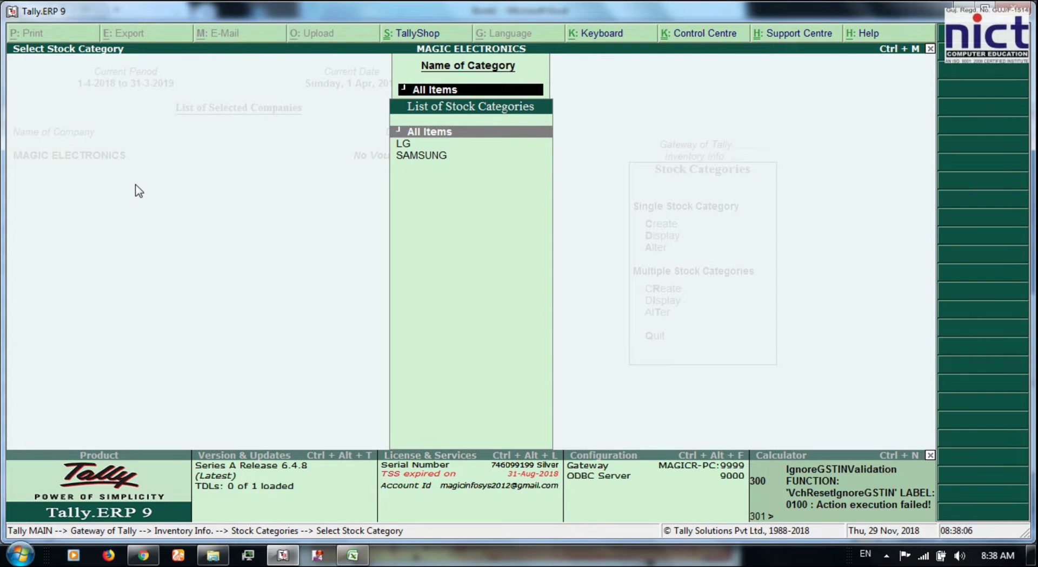
{"action": "key", "text": "Escape"}
{"action": "key", "text": "Down"}
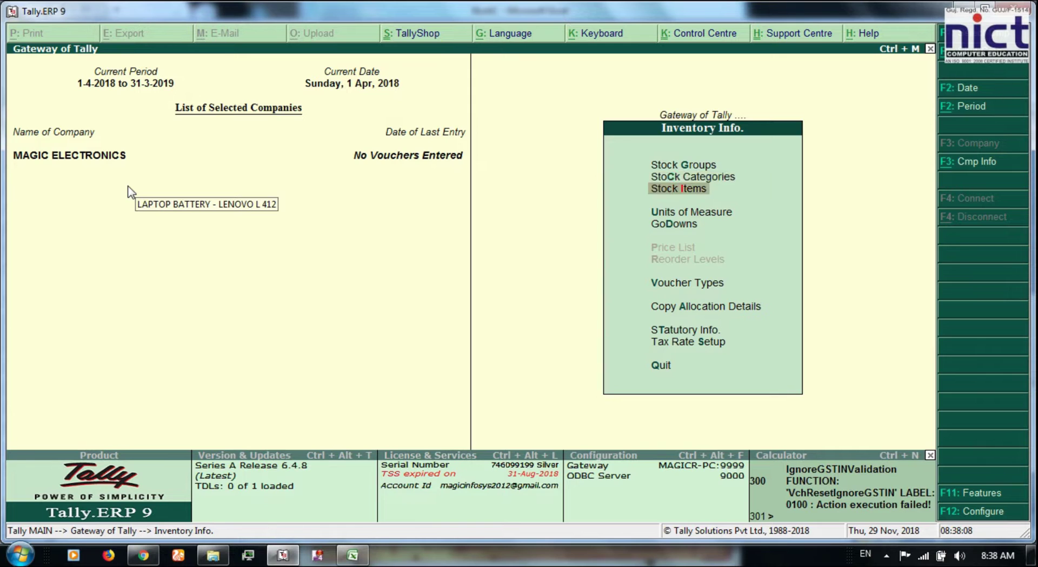
{"action": "key", "text": "Return"}
{"action": "key", "text": "Return"}
Step: Name the new stock item SAMSUNG FLATE TV- 32", checking the wording against the Excel stock sheet
{"action": "type", "text": "S"}
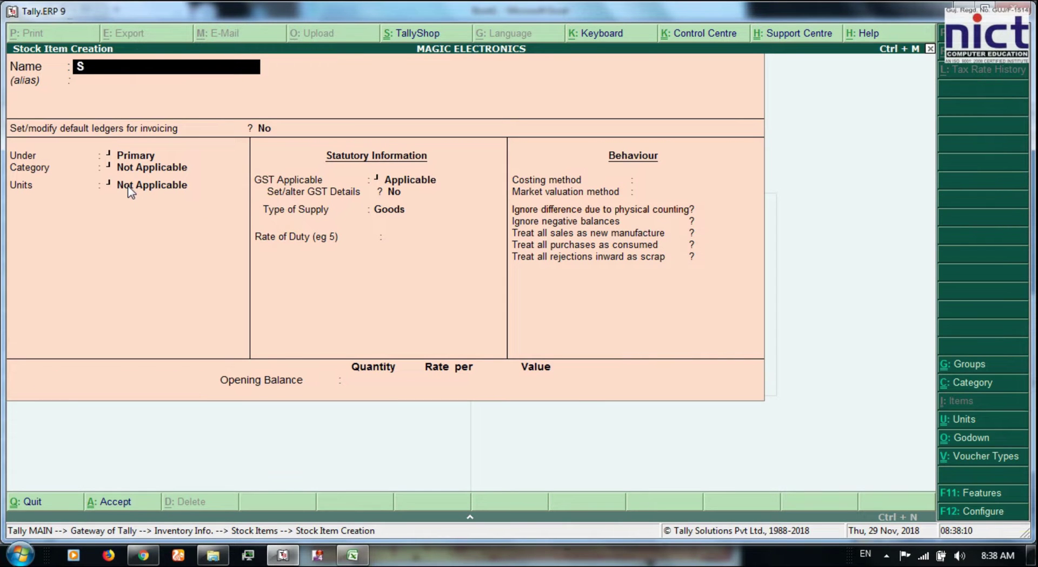
{"action": "type", "text": "AMSUNG"}
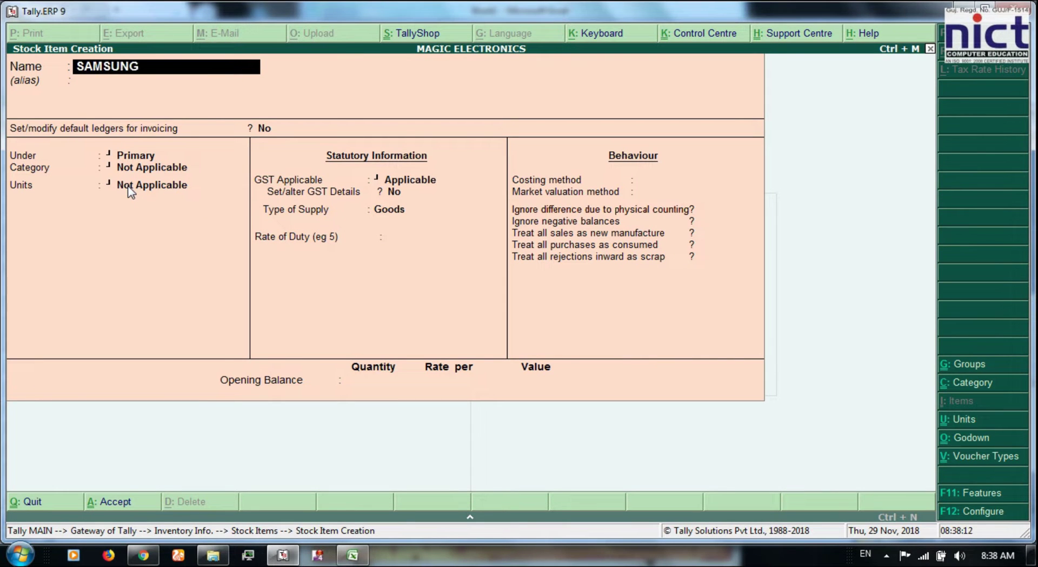
{"action": "key", "text": "alt+Tab"}
{"action": "key", "text": "alt+Tab"}
{"action": "type", "text": "FLATE TV- 32"}
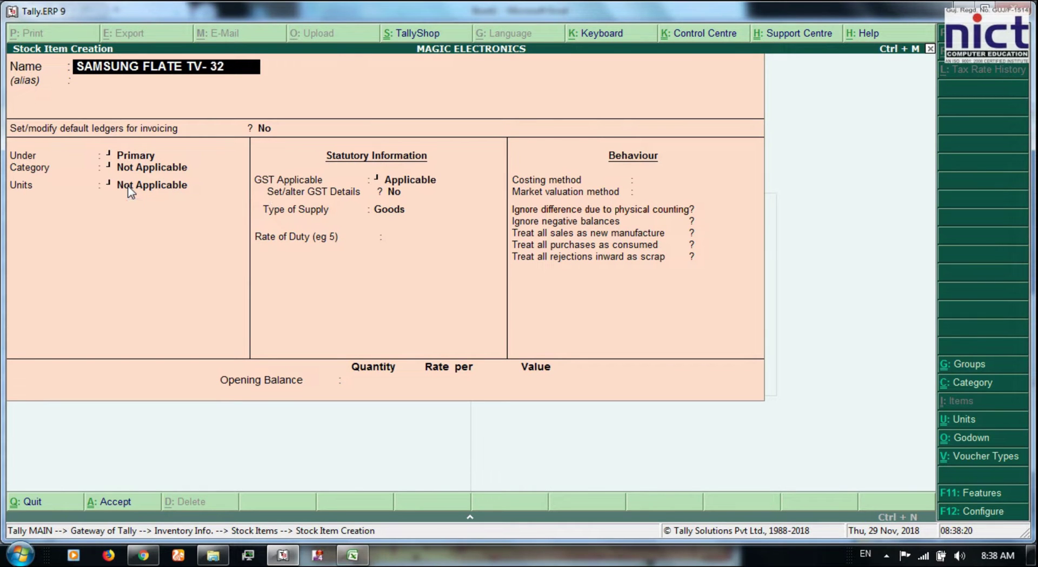
{"action": "type", "text": "\""}
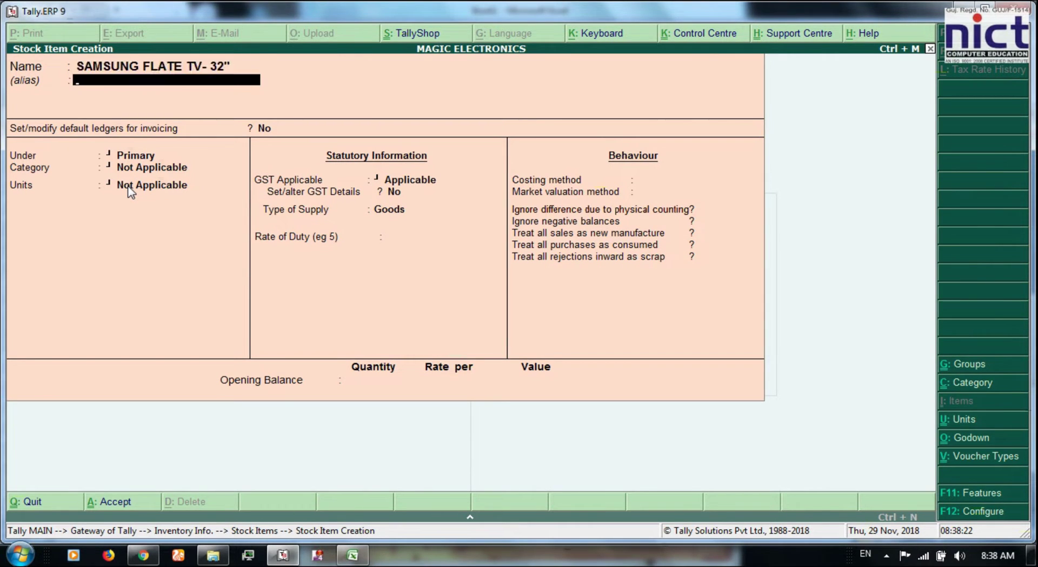
{"action": "key", "text": "alt+Tab"}
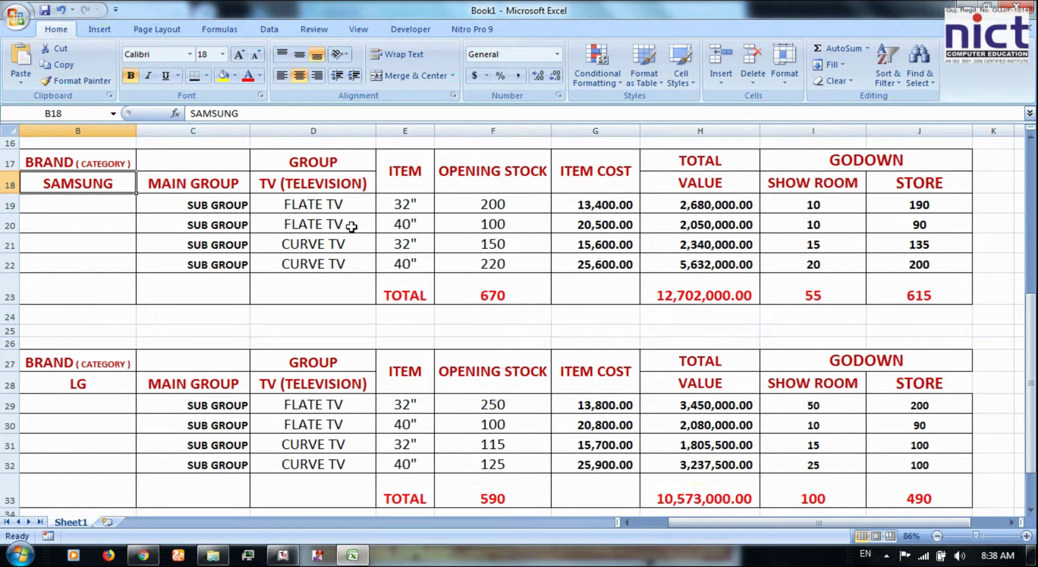
{"action": "key", "text": "alt+Tab"}
{"action": "key", "text": "alt+Tab"}
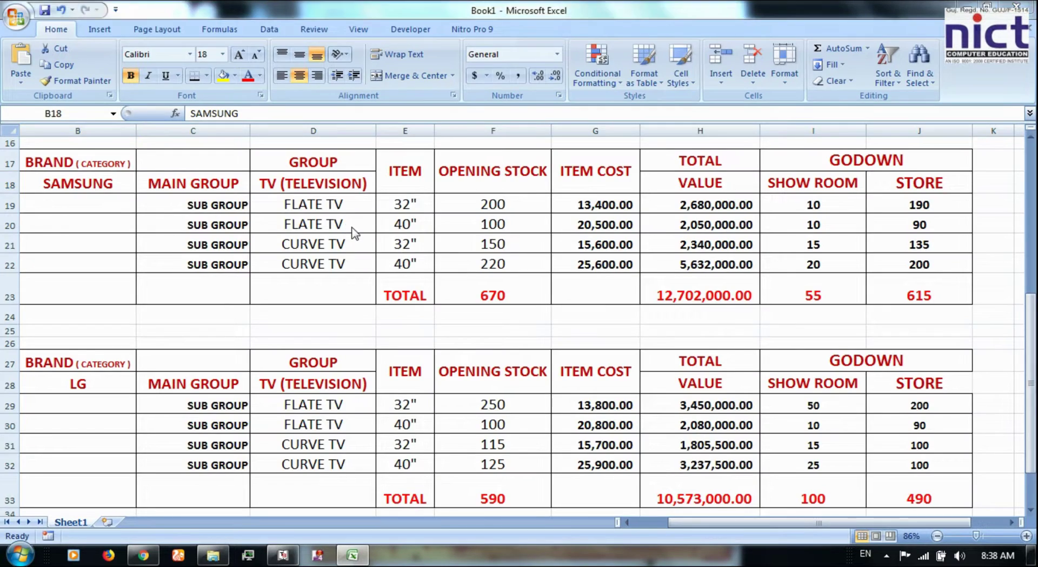
{"action": "key", "text": "alt+Tab"}
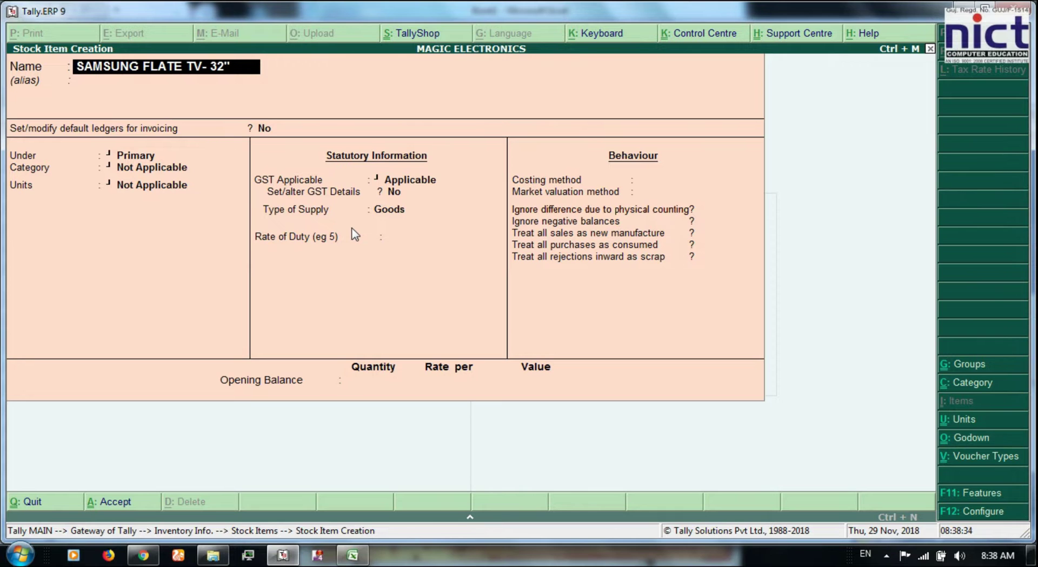
{"action": "key", "text": "Return"}
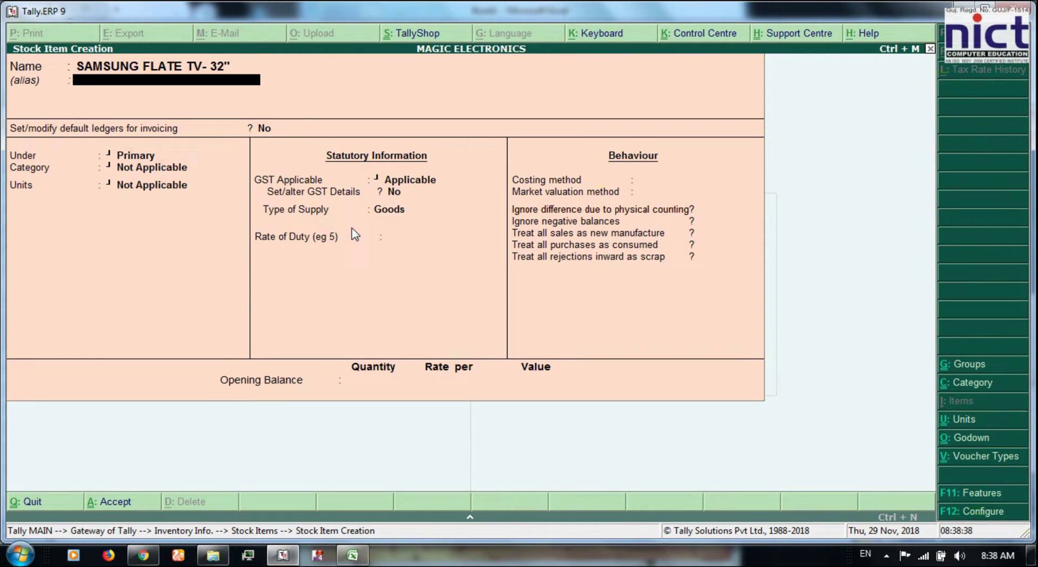
Step: Keep default ledgers for invoicing at No, place the item under the stock group FLATE TV, and check its brand in the Excel sheet
{"action": "key", "text": "Return"}
{"action": "key", "text": "Return"}
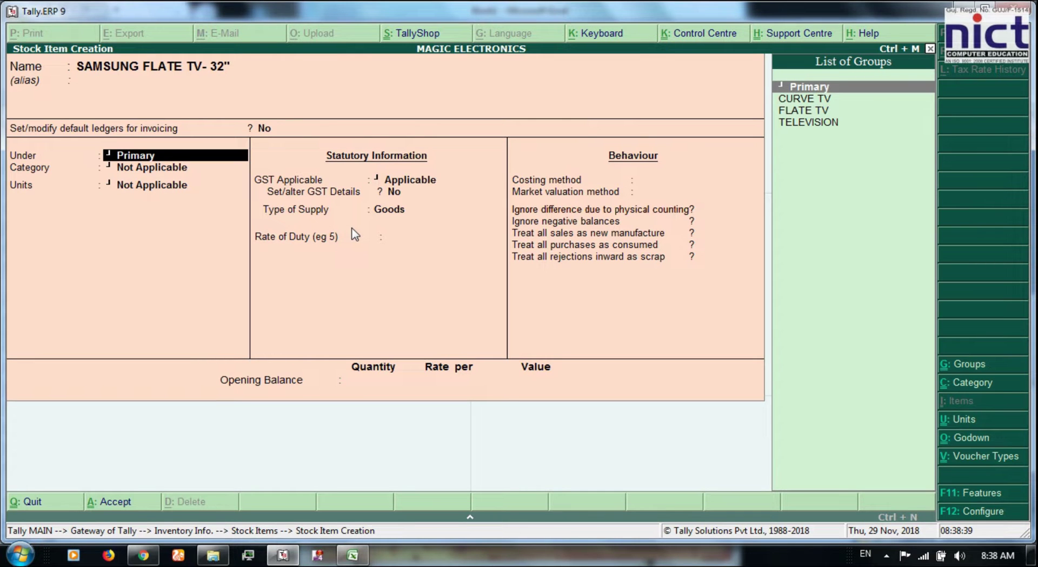
{"action": "key", "text": "Down"}
{"action": "key", "text": "Down"}
{"action": "key", "text": "Return"}
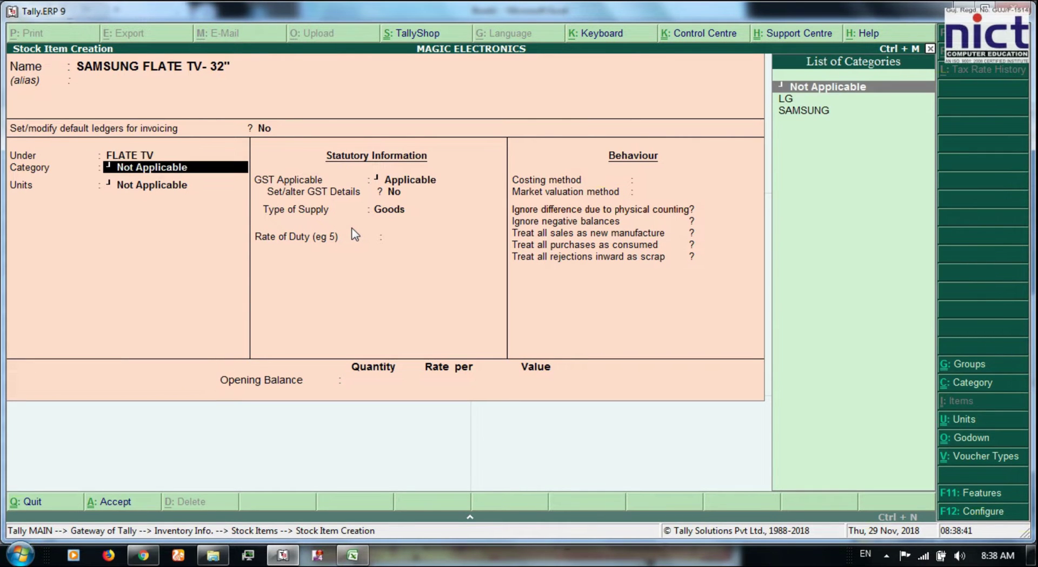
{"action": "key", "text": "alt+Tab"}
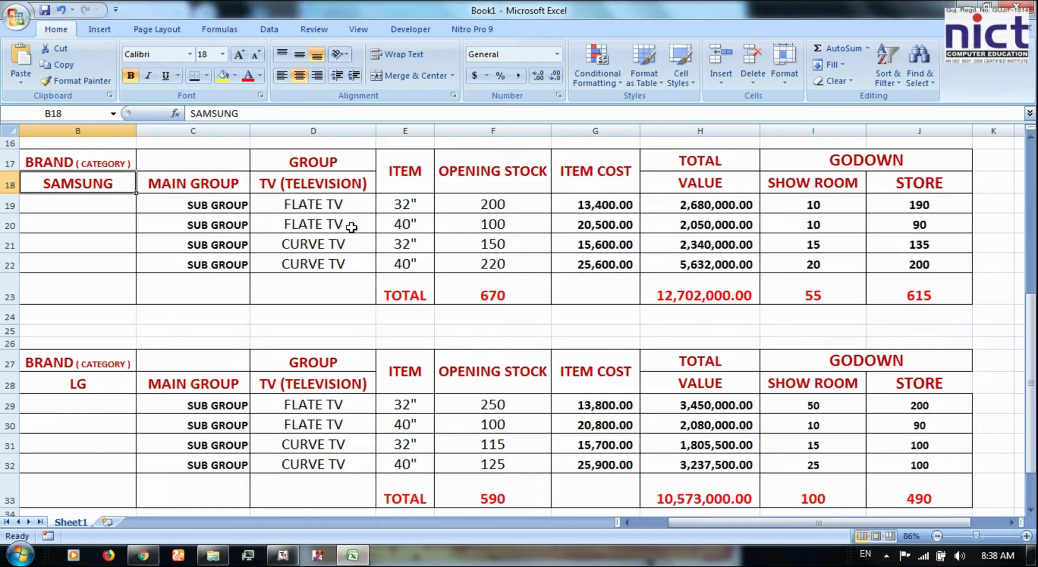
Step: Return to Tally and assign the 32" Samsung television item to the stock category SAMSUNG
{"action": "key", "text": "alt+Tab"}
{"action": "key", "text": "Down"}
{"action": "key", "text": "Down"}
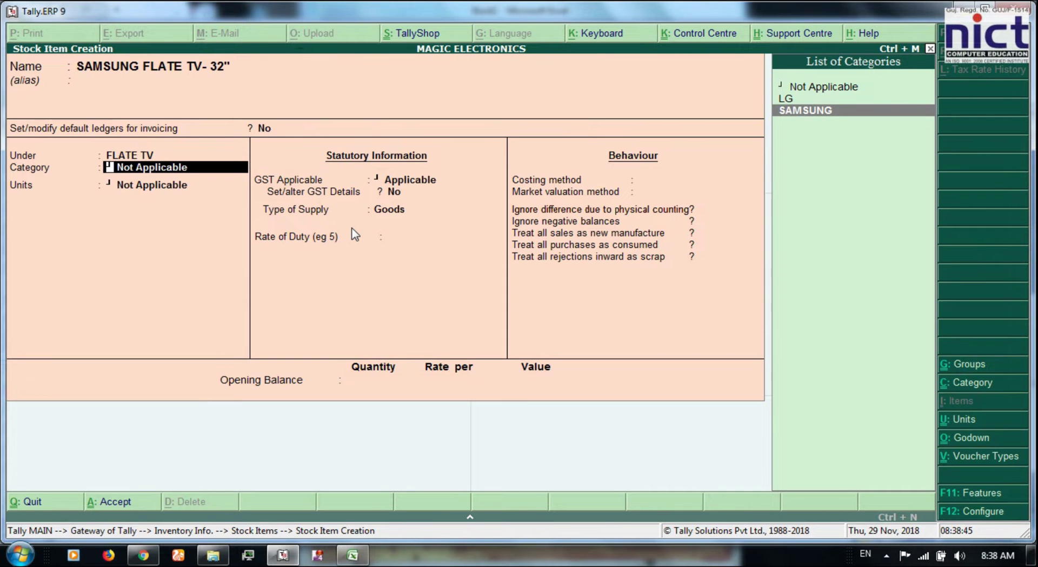
{"action": "key", "text": "Return"}
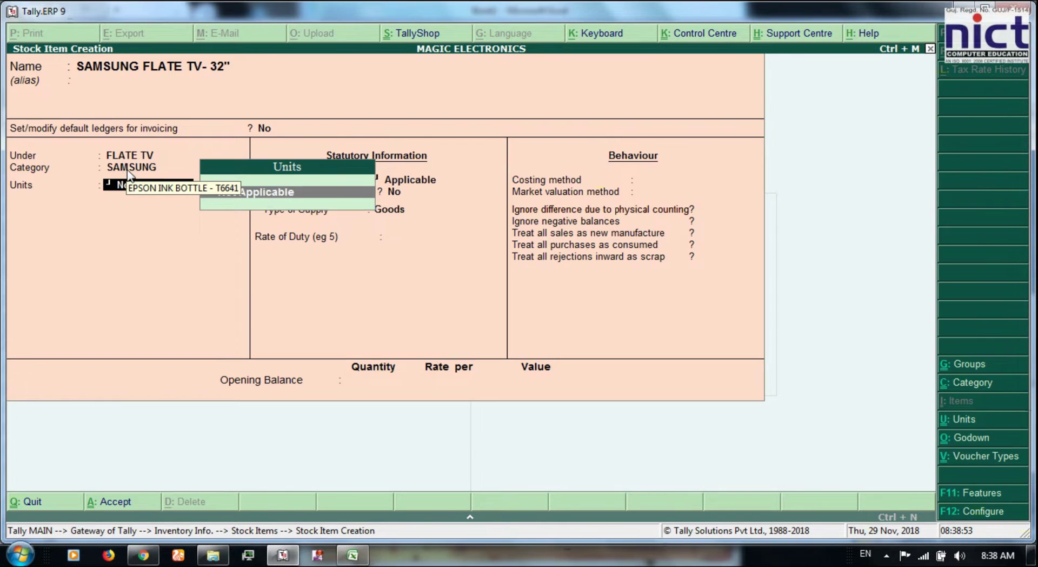
Step: Create the simple unit NOS with quantity code NOS-NUMBERS and 0 decimal places from the item's unit field
{"action": "key", "text": "alt+c"}
{"action": "type", "text": "NOS"}
{"action": "key", "text": "Return"}
{"action": "key", "text": "Return"}
{"action": "type", "text": "num"}
{"action": "key", "text": "Down"}
{"action": "key", "text": "Return"}
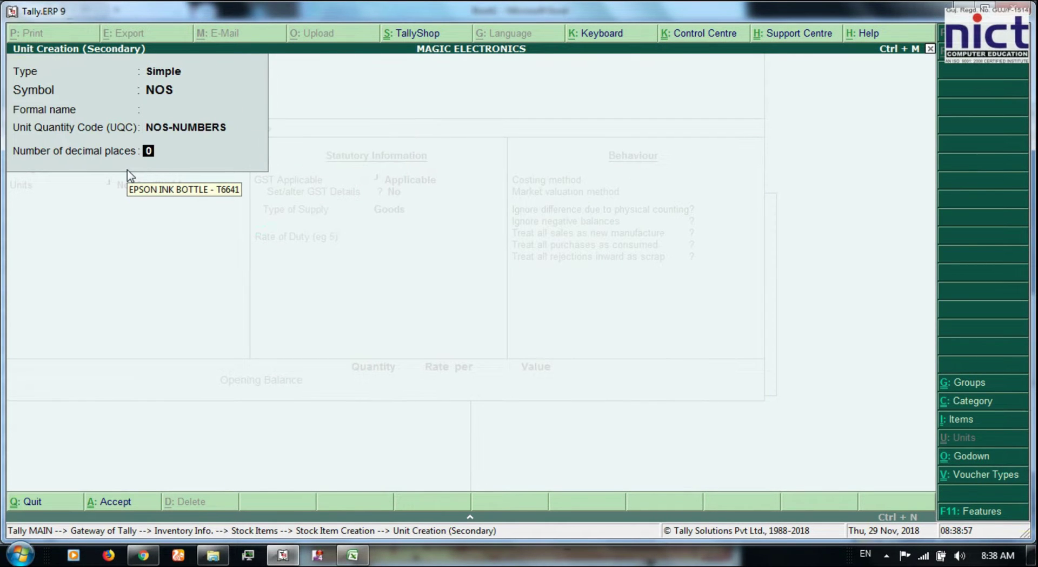
{"action": "key", "text": "Return"}
{"action": "key", "text": "Return"}
Step: Keep GST Applicable with details at No, supply type Goods, duty rate 0, Avg. Cost, Avg. Price and all behaviour options at No
{"action": "key", "text": "Return"}
{"action": "key", "text": "Return"}
{"action": "key", "text": "Return"}
{"action": "key", "text": "Return"}
{"action": "key", "text": "Return"}
{"action": "key", "text": "Return"}
{"action": "key", "text": "Return"}
{"action": "key", "text": "Return"}
{"action": "key", "text": "Return"}
{"action": "key", "text": "Return"}
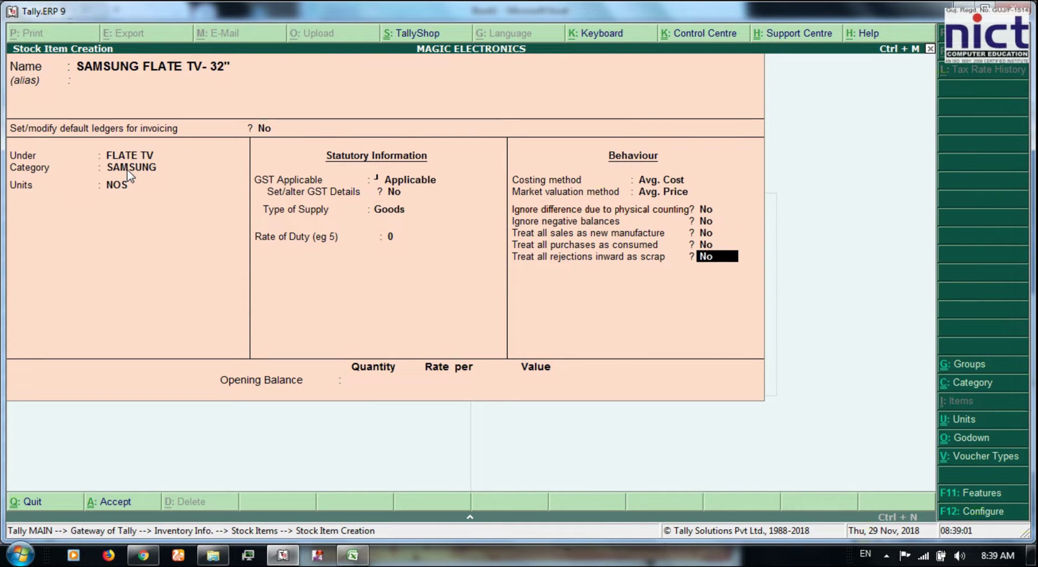
{"action": "key", "text": "Return"}
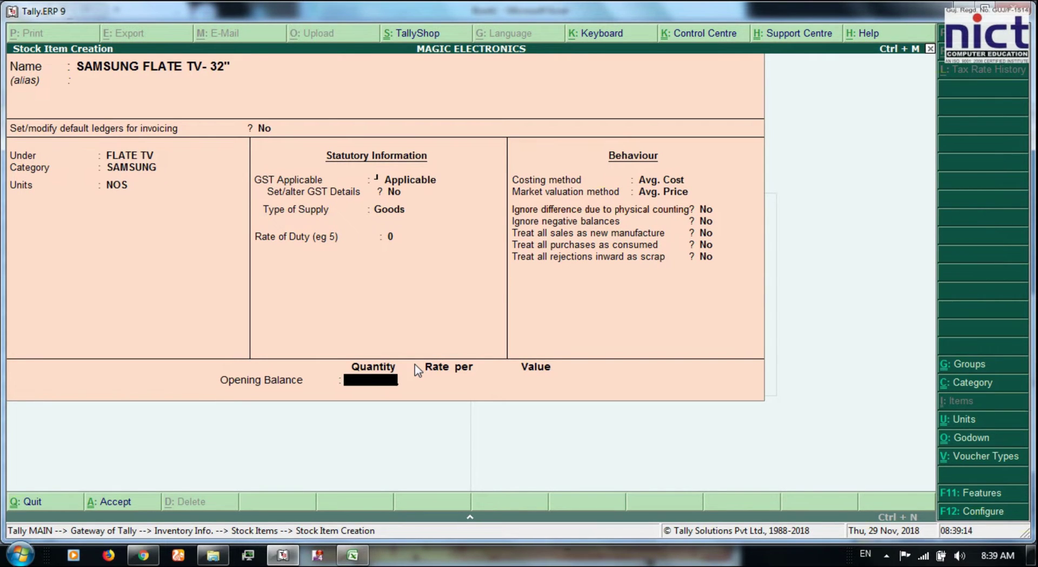
Step: Copy the 32" Samsung FLATE TV opening stock from the Excel sheet and enter 200 as the item's opening quantity
{"action": "key", "text": "alt+Tab"}
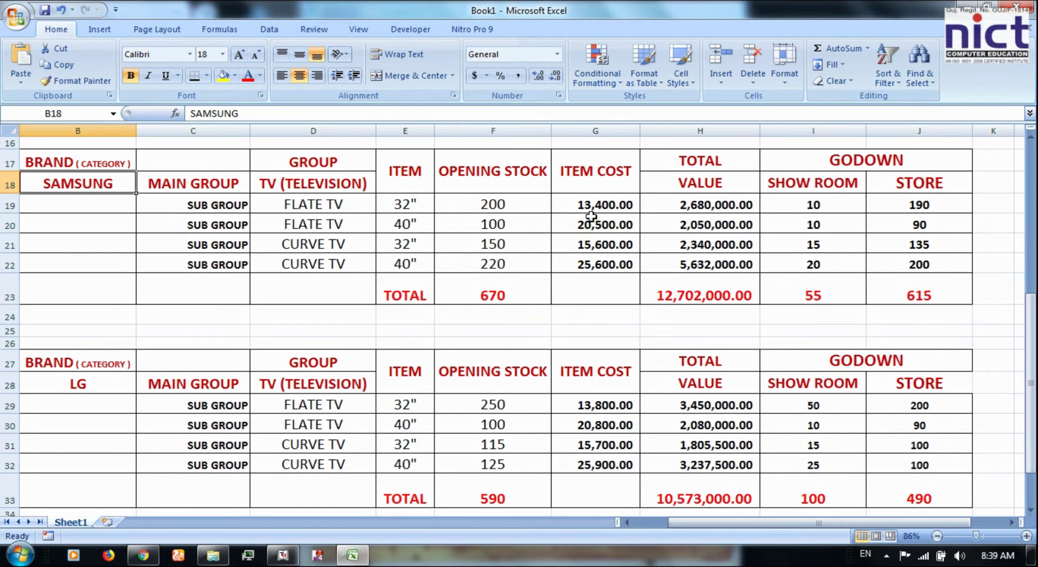
{"action": "left_click", "coordinate": [529, 204]}
{"action": "key", "text": "ctrl+c"}
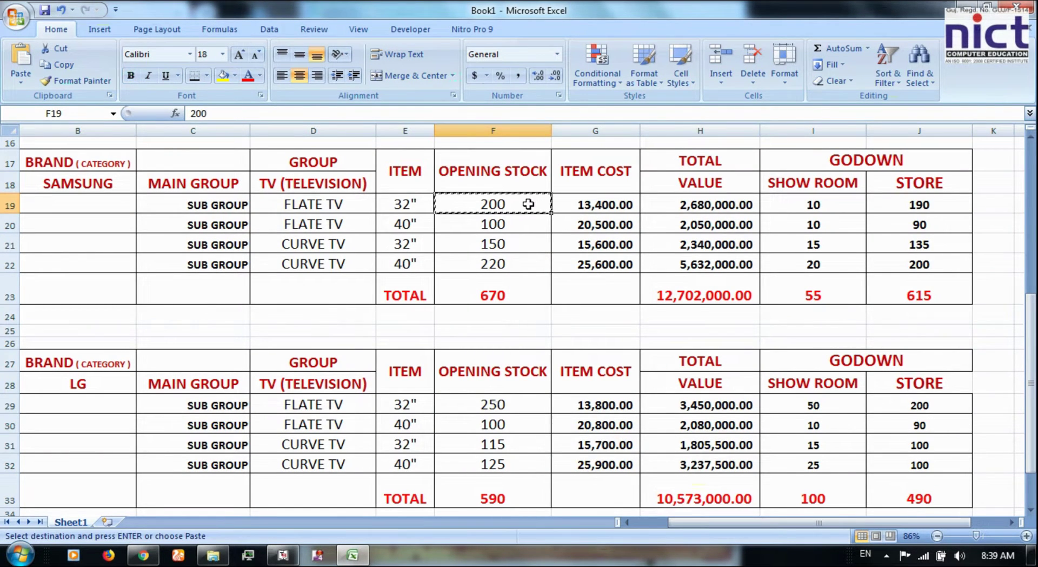
{"action": "key", "text": "alt+Tab"}
{"action": "key", "text": "ctrl+alt+v"}
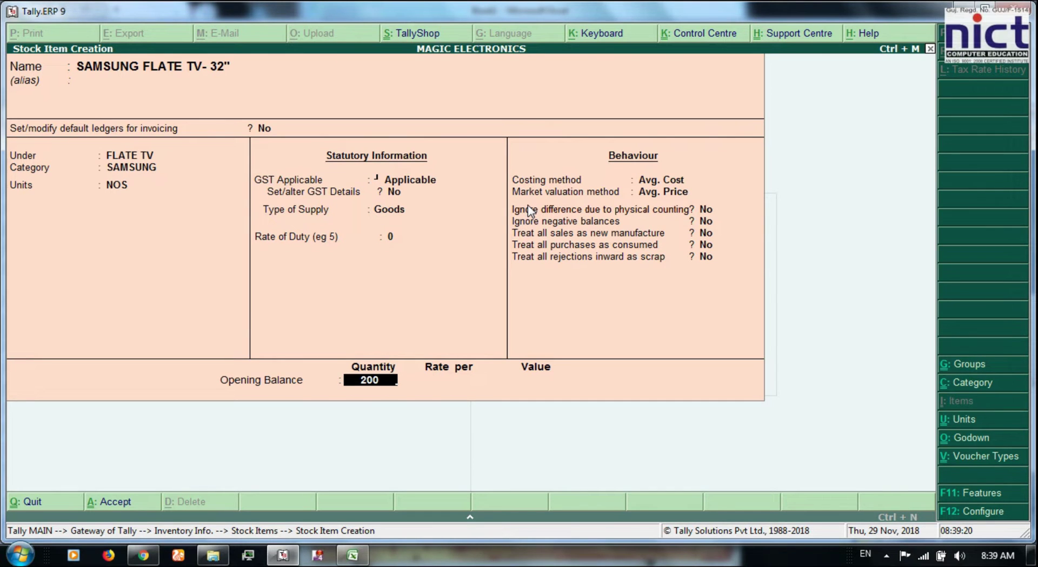
{"action": "key", "text": "Return"}
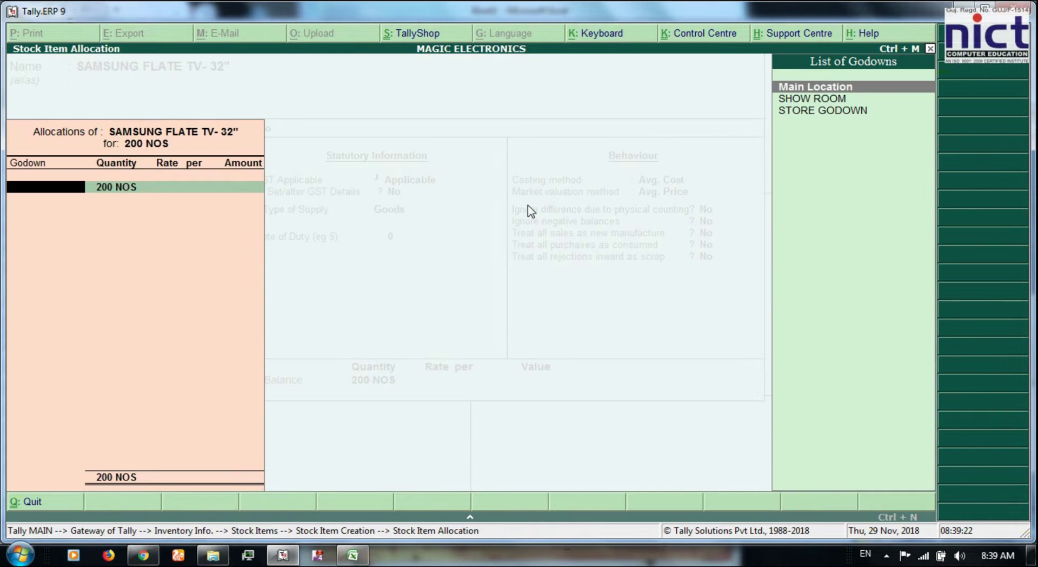
Step: Check the godown split in the Excel sheet and allocate 10 NOS of the opening stock to the SHOW ROOM godown
{"action": "key", "text": "alt+Tab"}
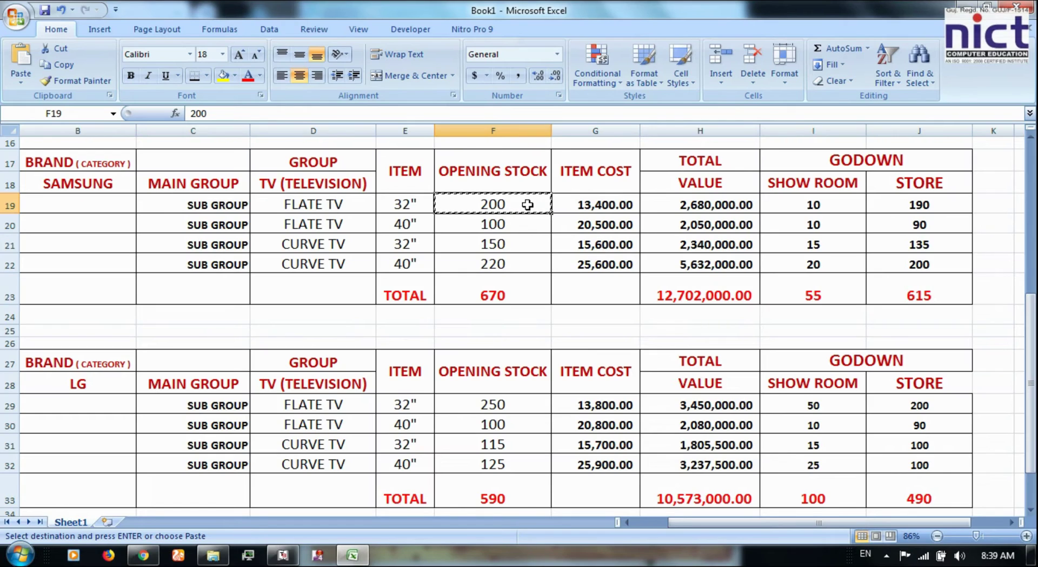
{"action": "key", "text": "alt+Tab"}
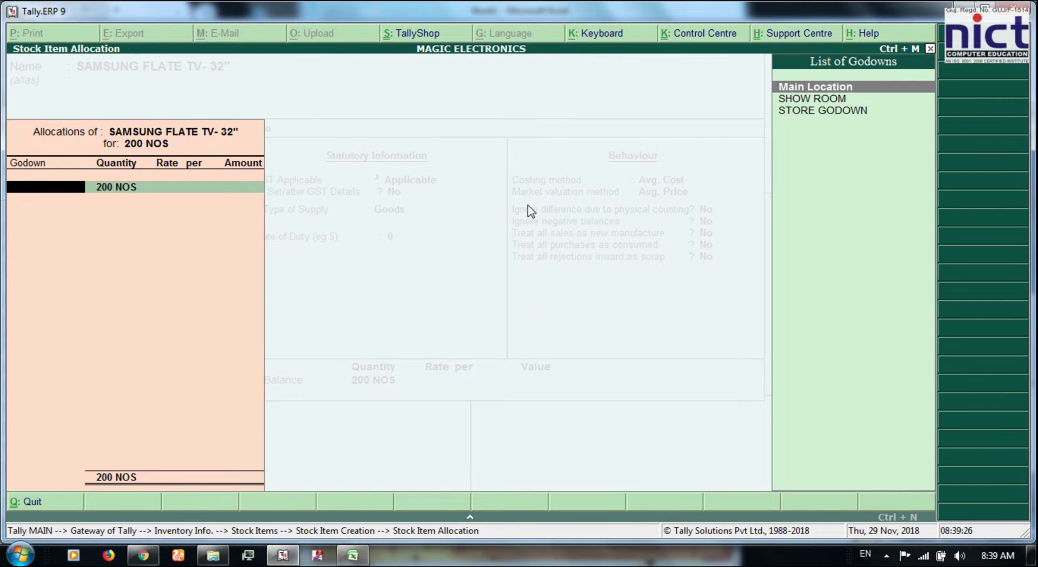
{"action": "key", "text": "alt+Tab"}
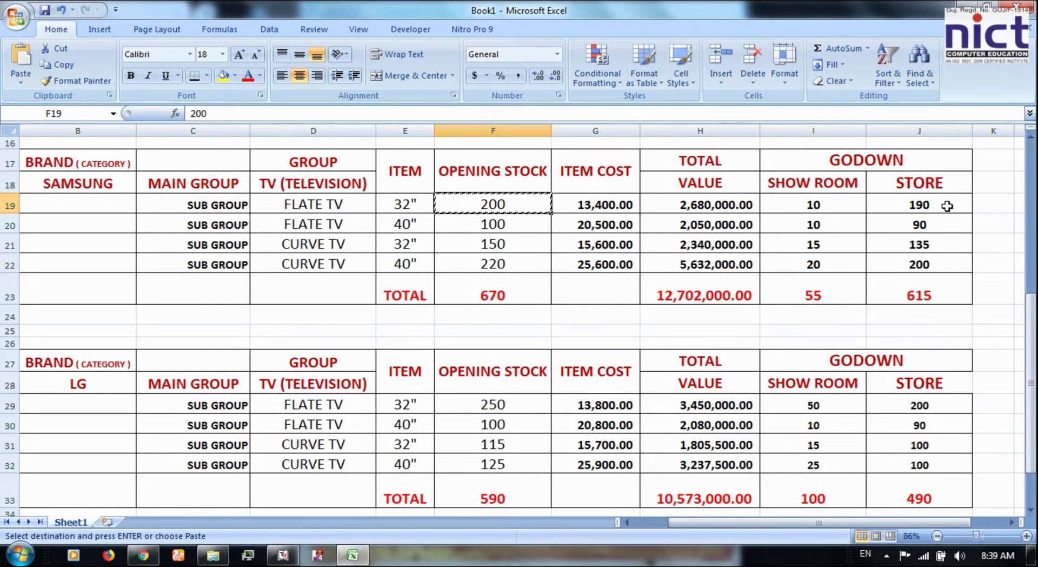
{"action": "key", "text": "alt+Tab"}
{"action": "key", "text": "Down"}
{"action": "key", "text": "Down"}
{"action": "key", "text": "Up"}
{"action": "key", "text": "Return"}
{"action": "type", "text": "10"}
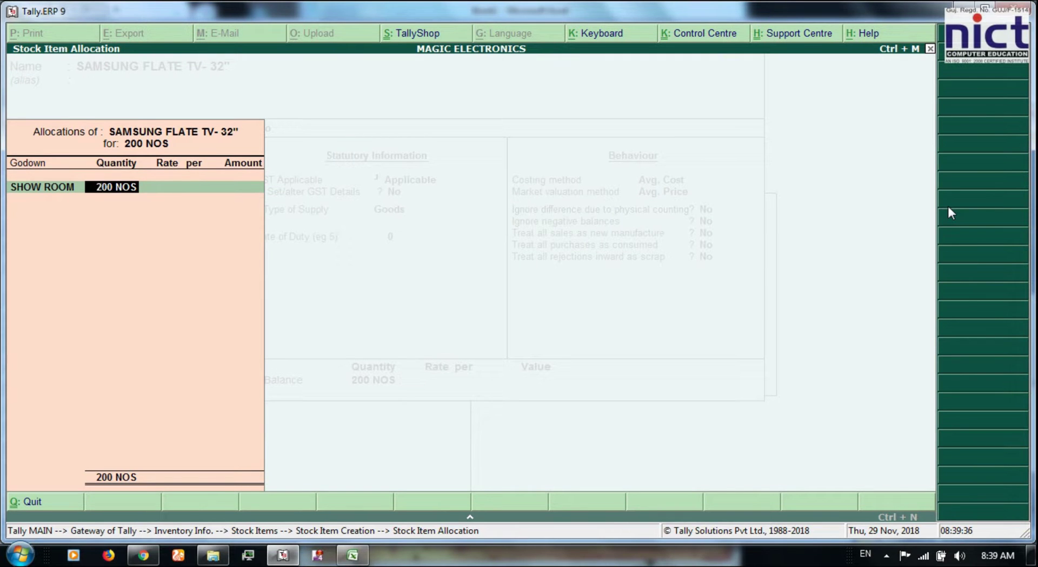
{"action": "key", "text": "Return"}
Step: Copy the item cost from the Excel sheet and set the SHOW ROOM allocation's rate to 13,400.00 per NOS
{"action": "key", "text": "alt+Tab"}
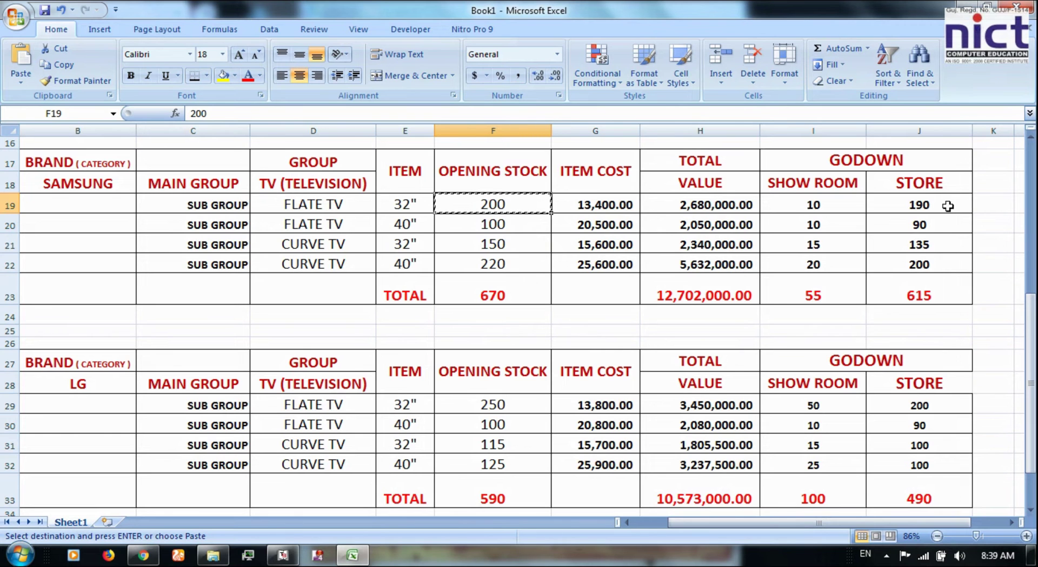
{"action": "left_click_drag", "start_coordinate": [622, 172], "coordinate": [609, 205]}
{"action": "left_click", "coordinate": [609, 205]}
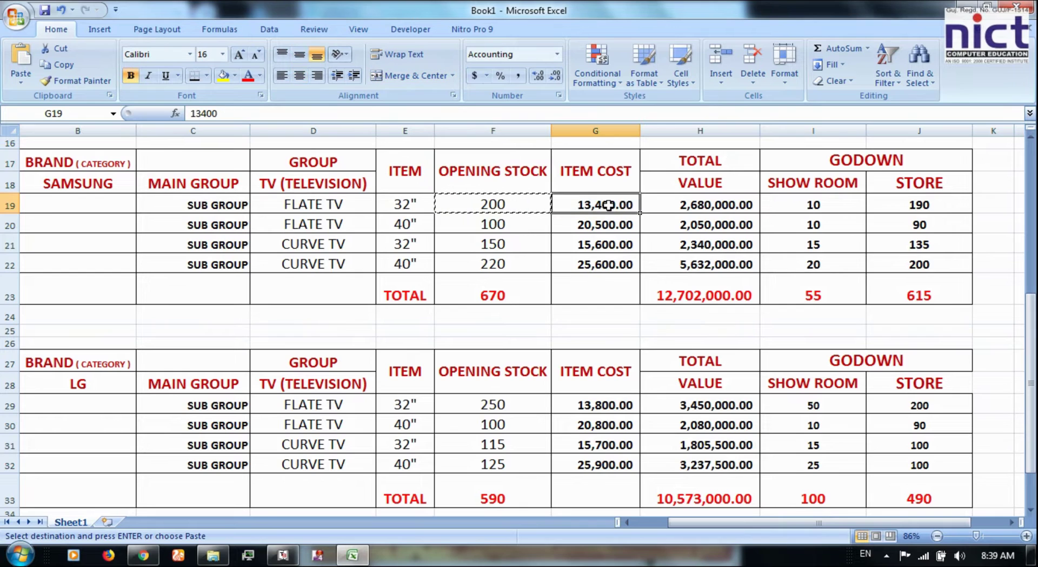
{"action": "key", "text": "ctrl+c"}
{"action": "key", "text": "alt+Tab"}
{"action": "key", "text": "ctrl+alt+v"}
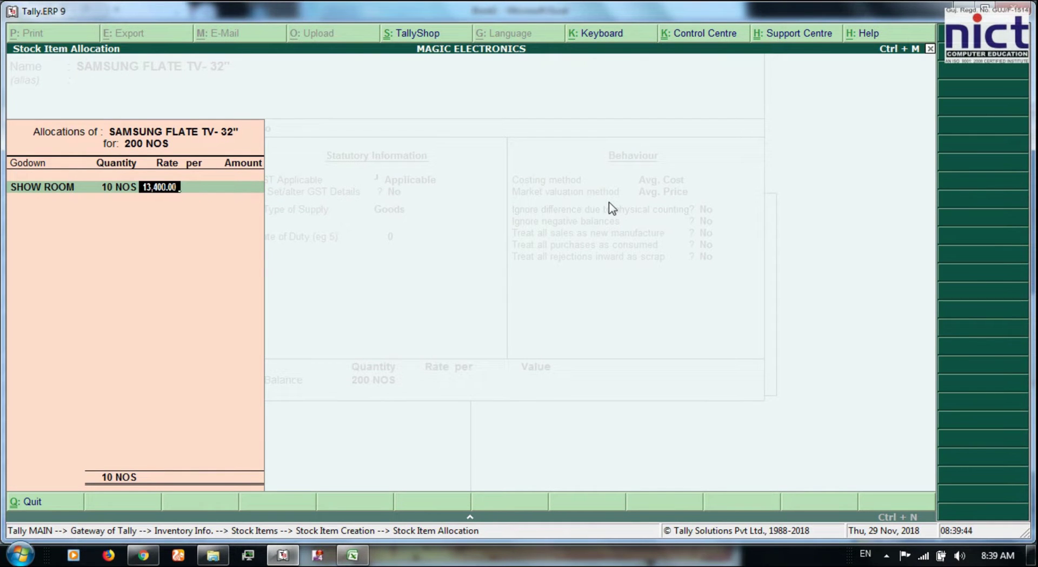
{"action": "key", "text": "Return"}
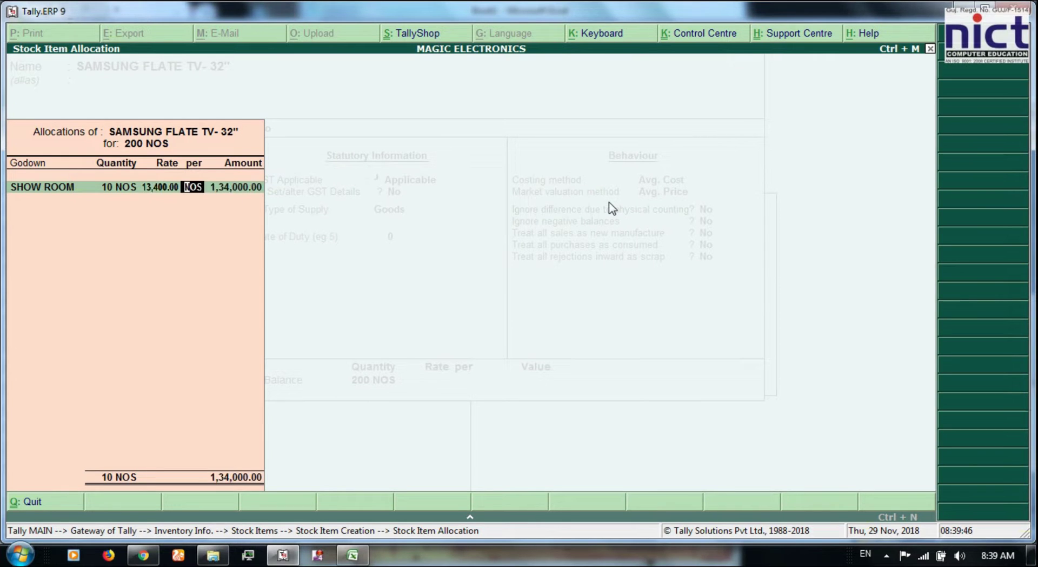
{"action": "key", "text": "Return"}
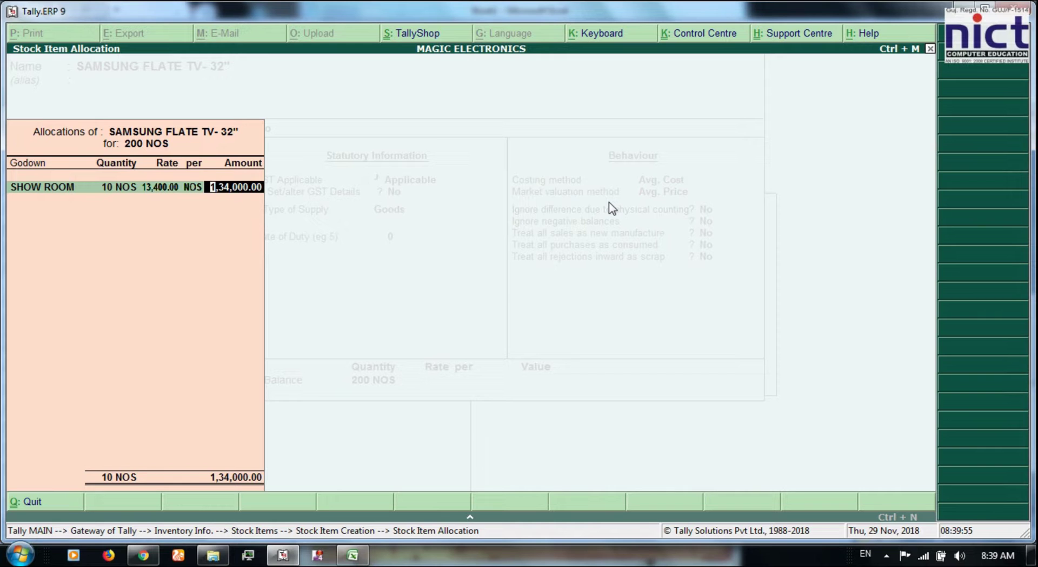
{"action": "key", "text": "Return"}
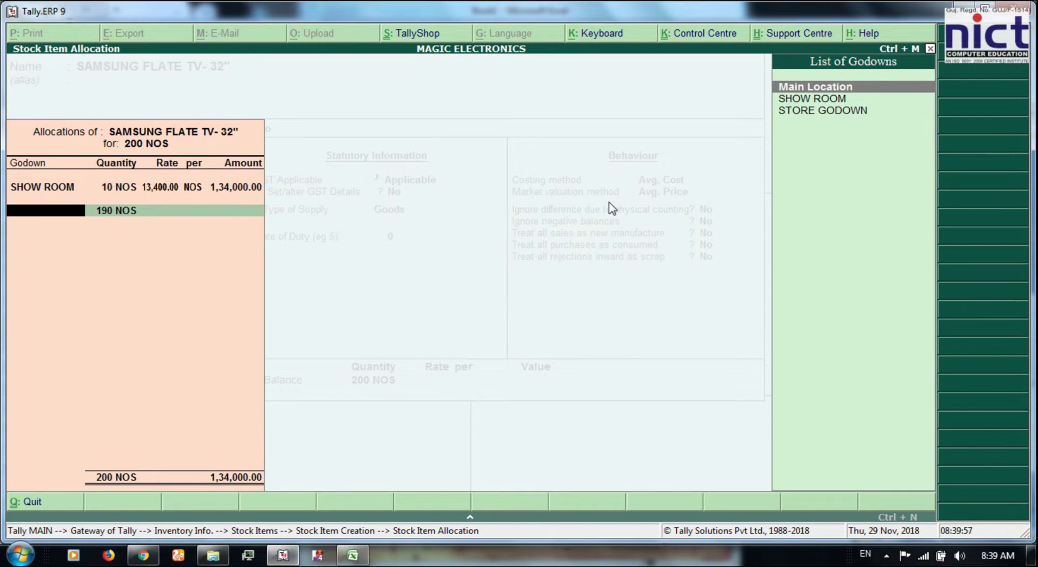
Step: Allocate the remaining 190 NOS to STORE GODOWN at a rate of 13,400 per NOS
{"action": "key", "text": "Down"}
{"action": "key", "text": "Down"}
{"action": "key", "text": "Return"}
{"action": "key", "text": "Return"}
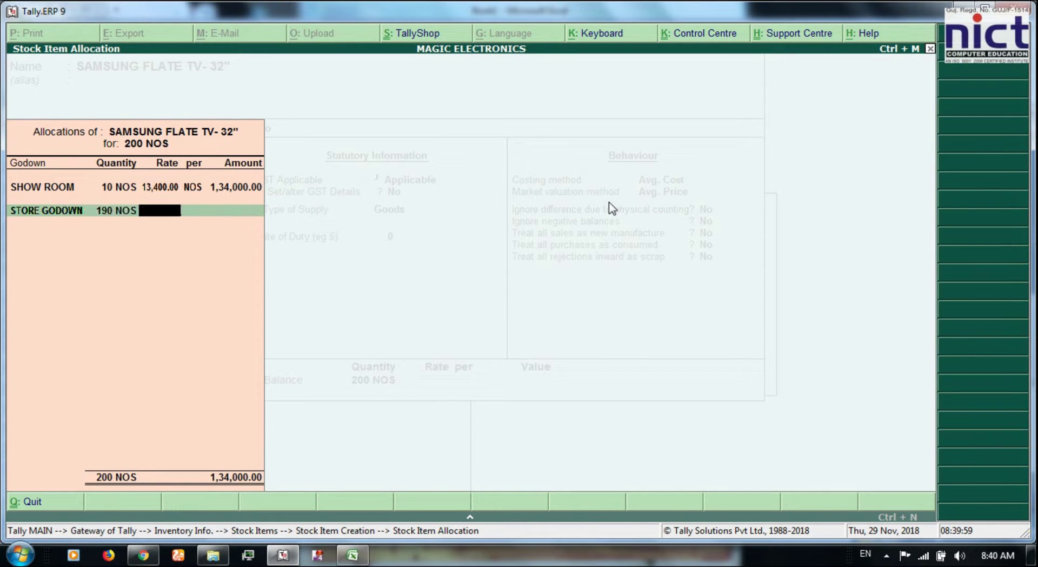
{"action": "type", "text": "13,400"}
{"action": "key", "text": "Return"}
{"action": "key", "text": "Return"}
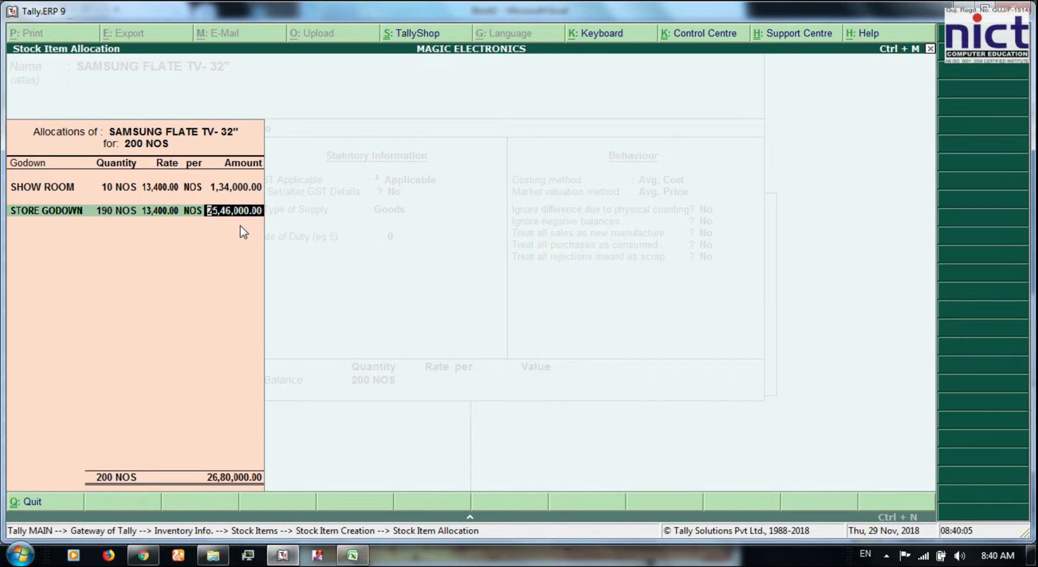
Step: Check the store quantity against the Excel sheet and complete the godown allocation
{"action": "key", "text": "alt+Tab"}
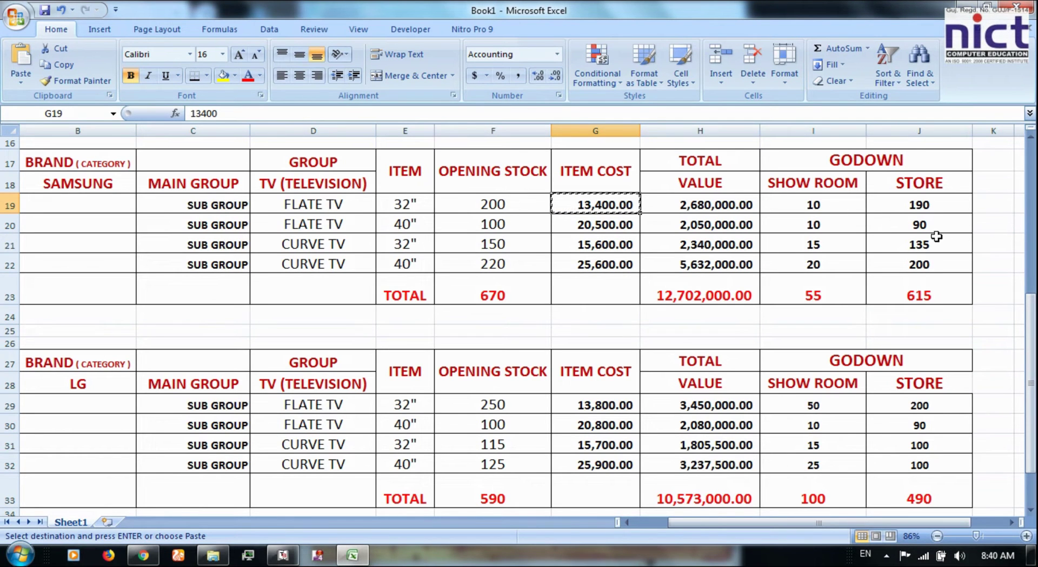
{"action": "key", "text": "alt+Tab"}
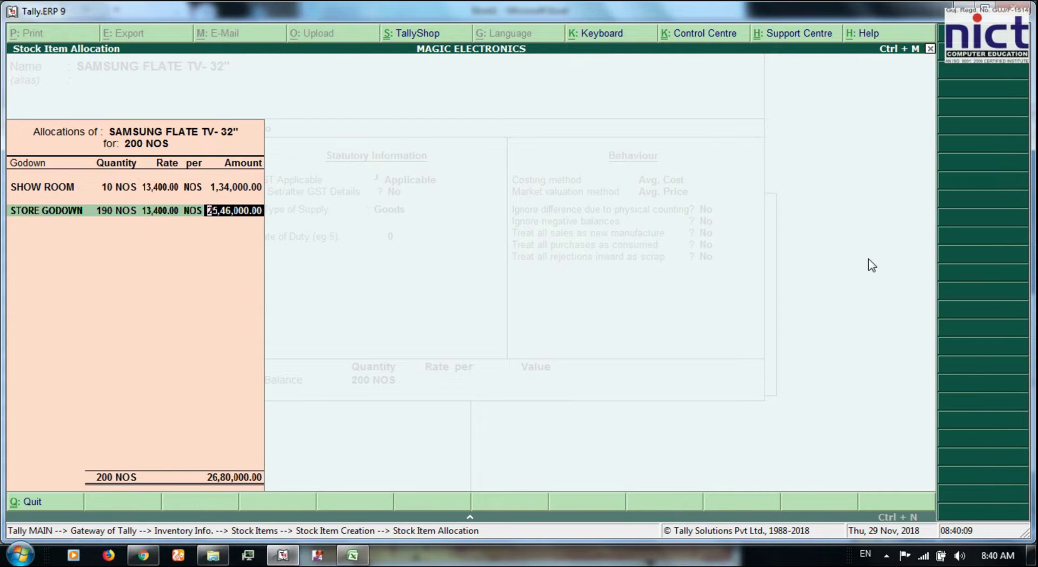
{"action": "key", "text": "Return"}
{"action": "key", "text": "Return"}
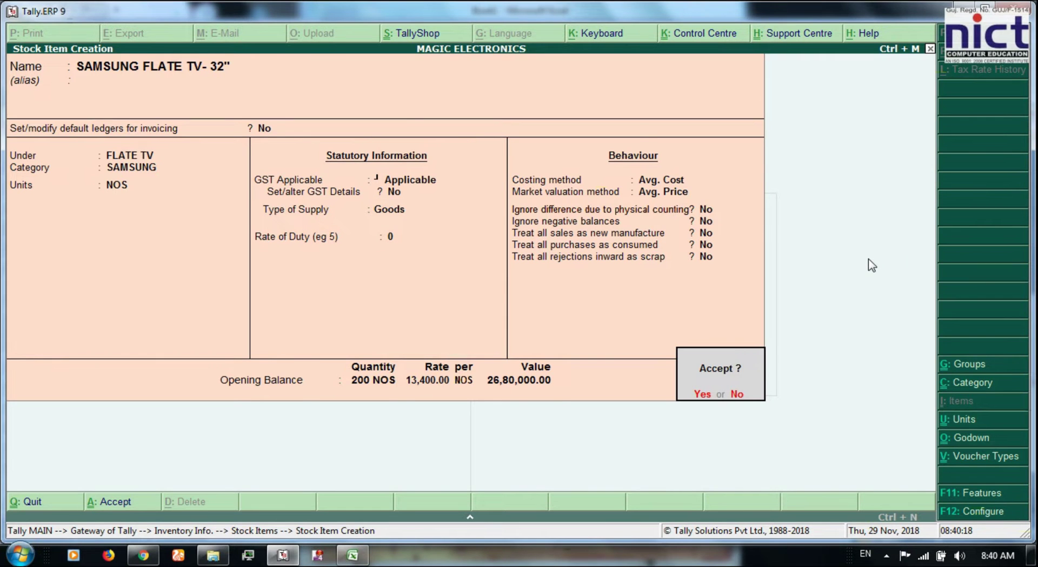
Step: Review the value and godown totals in the Excel sheet, and save the stock item SAMSUNG FLATE TV- 32" in Tally
{"action": "key", "text": "alt+Tab"}
{"action": "left_click", "coordinate": [738, 297]}
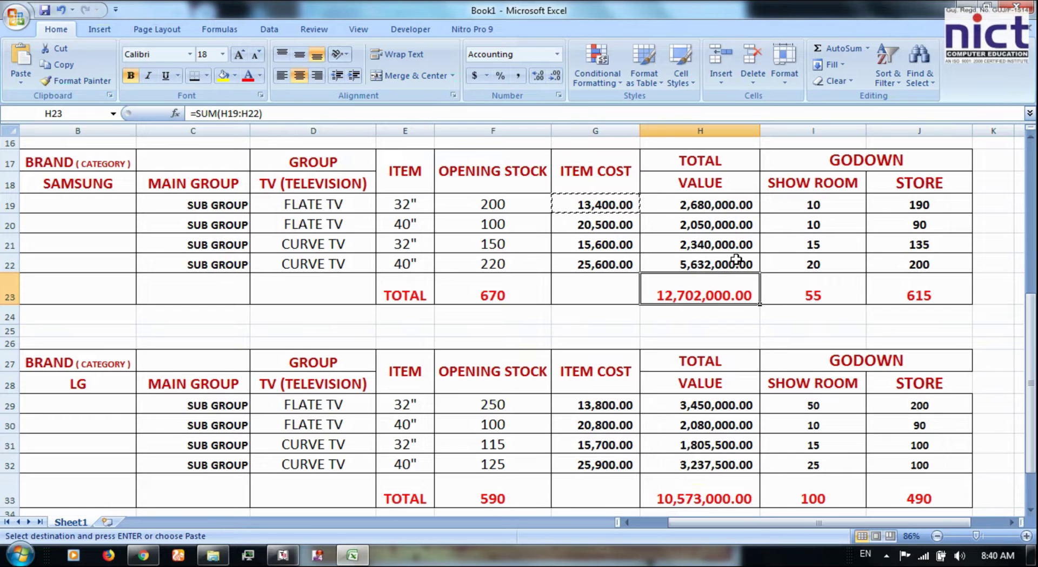
{"action": "key", "text": "alt"}
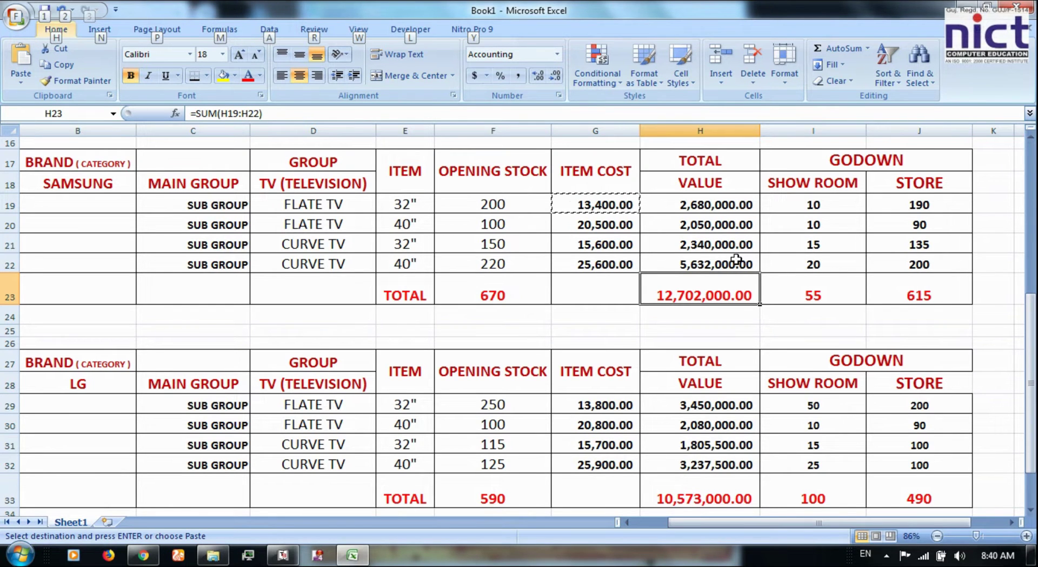
{"action": "key", "text": "alt+Tab"}
{"action": "key", "text": "alt+Tab"}
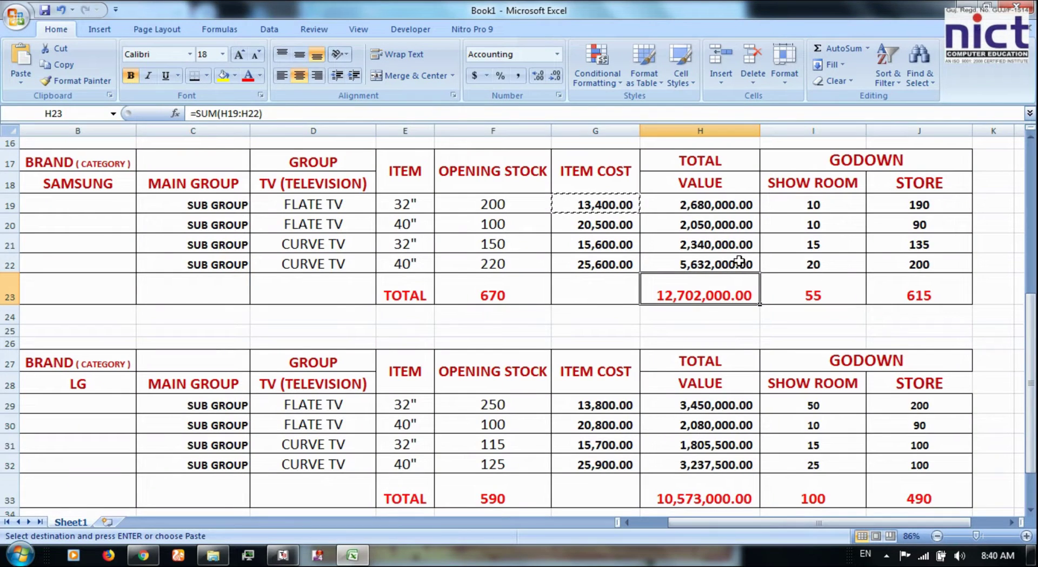
{"action": "left_click", "coordinate": [830, 283]}
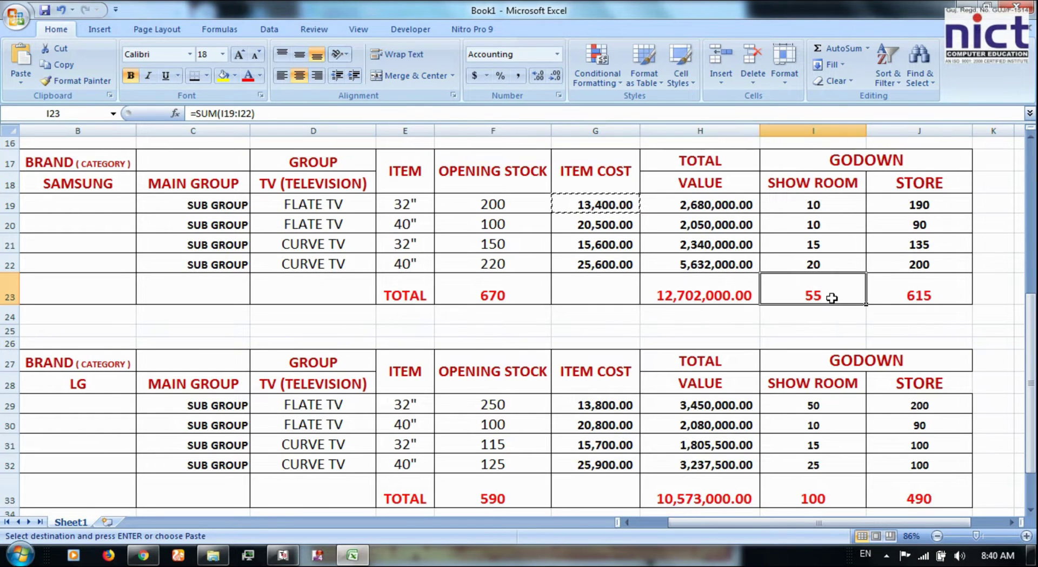
{"action": "scroll", "coordinate": [822, 287], "scroll_direction": "down", "scroll_amount": 2}
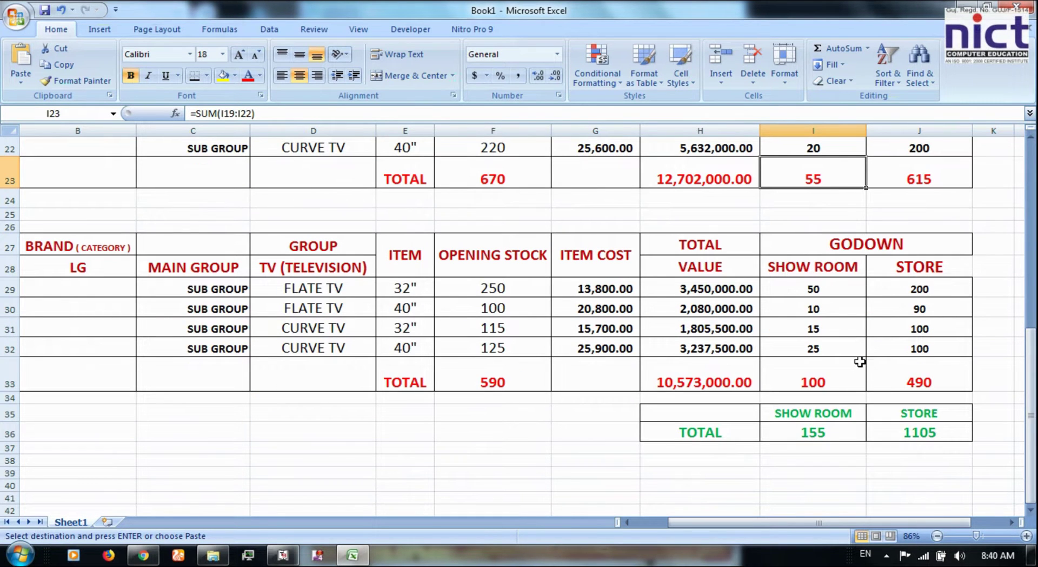
{"action": "scroll", "coordinate": [818, 297], "scroll_direction": "up", "scroll_amount": 3}
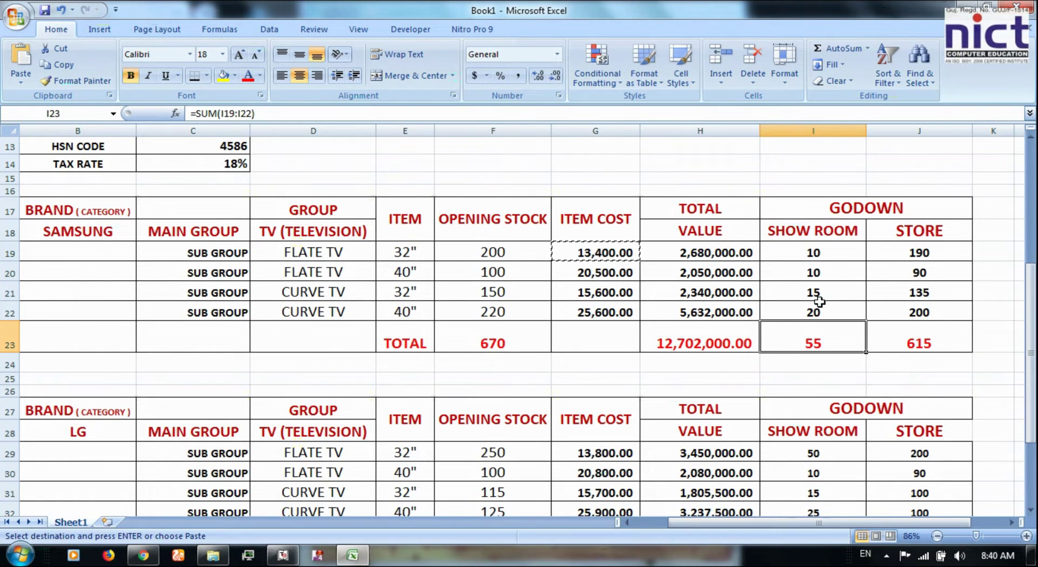
{"action": "key", "text": "alt+Tab"}
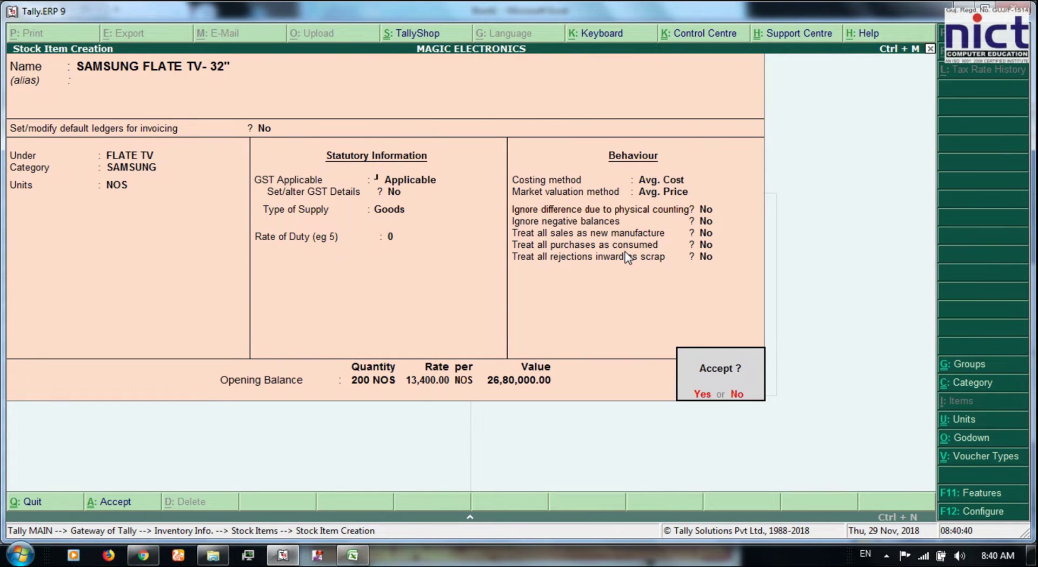
{"action": "key", "text": "Return"}
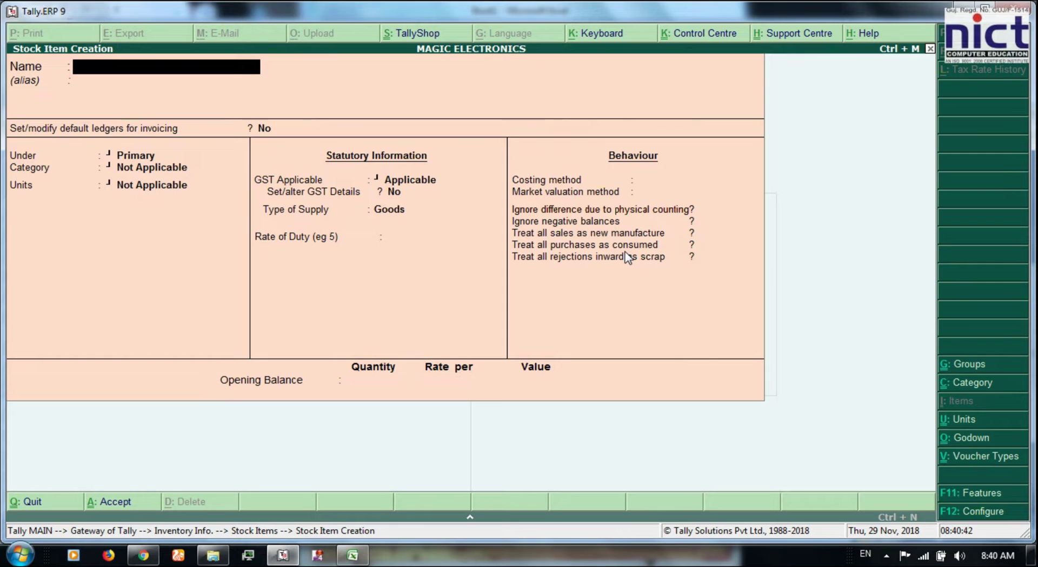
{"action": "key", "text": "ctrl+alt+v"}
{"action": "key", "text": "BackSpace"}
{"action": "key", "text": "BackSpace"}
{"action": "key", "text": "BackSpace"}
{"action": "key", "text": "BackSpace"}
{"action": "key", "text": "BackSpace"}
{"action": "key", "text": "BackSpace"}
{"action": "key", "text": "BackSpace"}
{"action": "key", "text": "BackSpace"}
{"action": "key", "text": "BackSpace"}
Step: Reuse the previous item's name for a new stock item and change it to SAMSUNG FLATE TV- 40"
{"action": "key", "text": "Escape"}
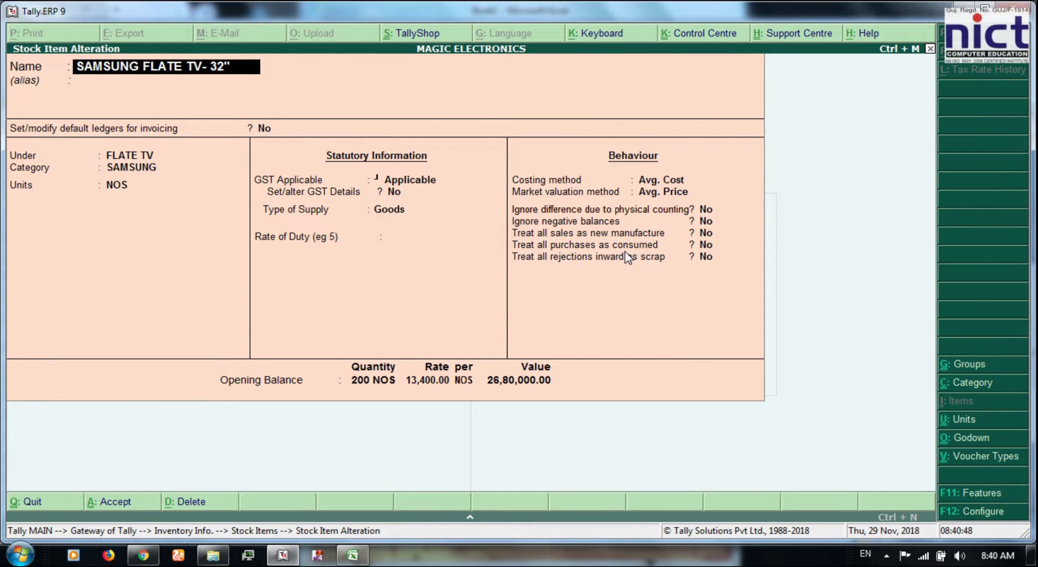
{"action": "key", "text": "Page_Down"}
{"action": "key", "text": "ctrl+alt+v"}
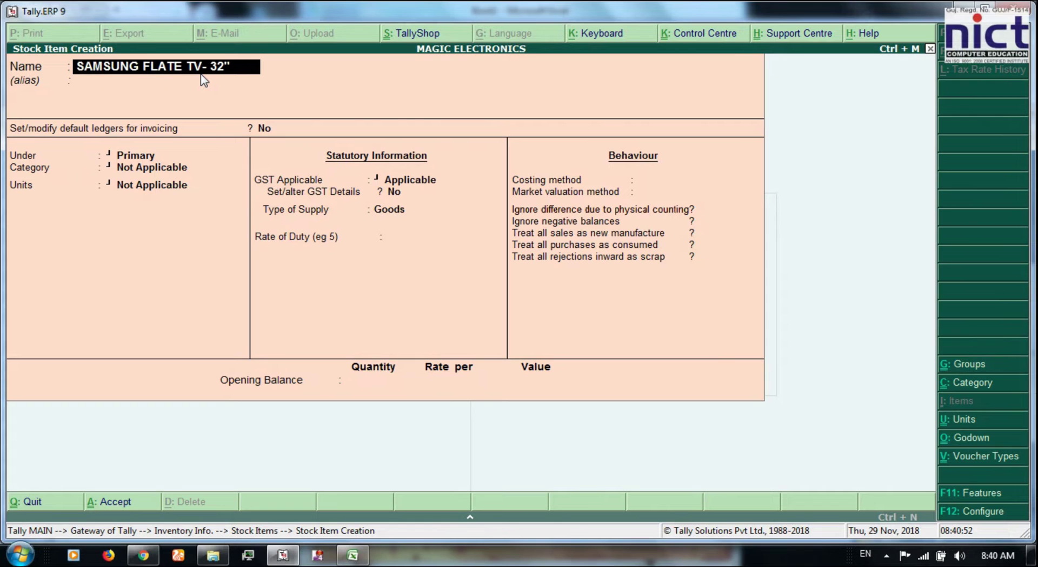
{"action": "key", "text": "Left"}
{"action": "key", "text": "BackSpace"}
{"action": "key", "text": "BackSpace"}
{"action": "type", "text": "40"}
Step: Place SAMSUNG FLATE TV- 40" under group FLATE TV with category SAMSUNG and units NOS
{"action": "key", "text": "Return"}
{"action": "key", "text": "Return"}
{"action": "key", "text": "Down"}
{"action": "key", "text": "Down"}
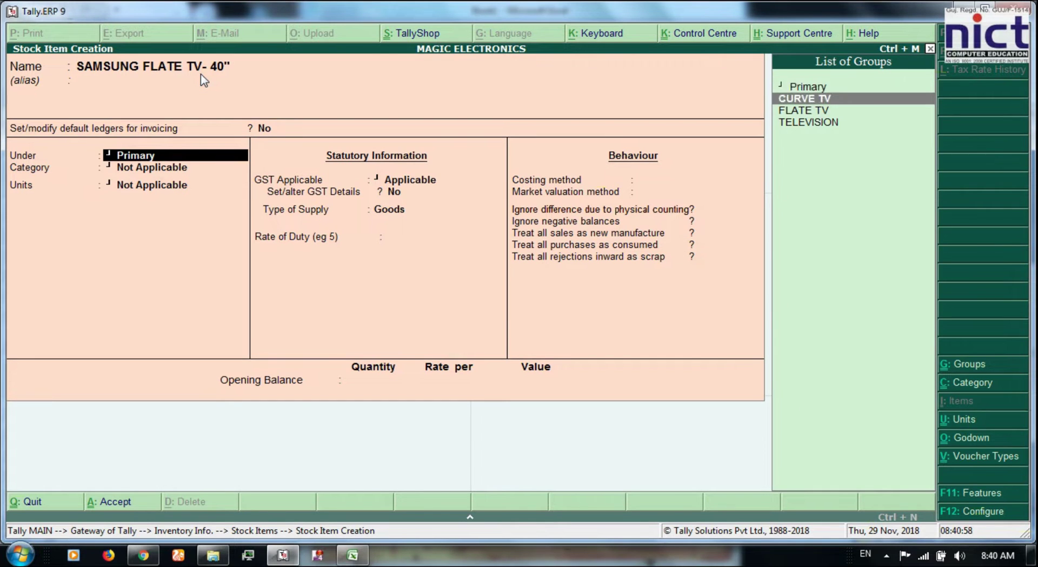
{"action": "key", "text": "Return"}
{"action": "key", "text": "Down"}
{"action": "key", "text": "Down"}
{"action": "key", "text": "Return"}
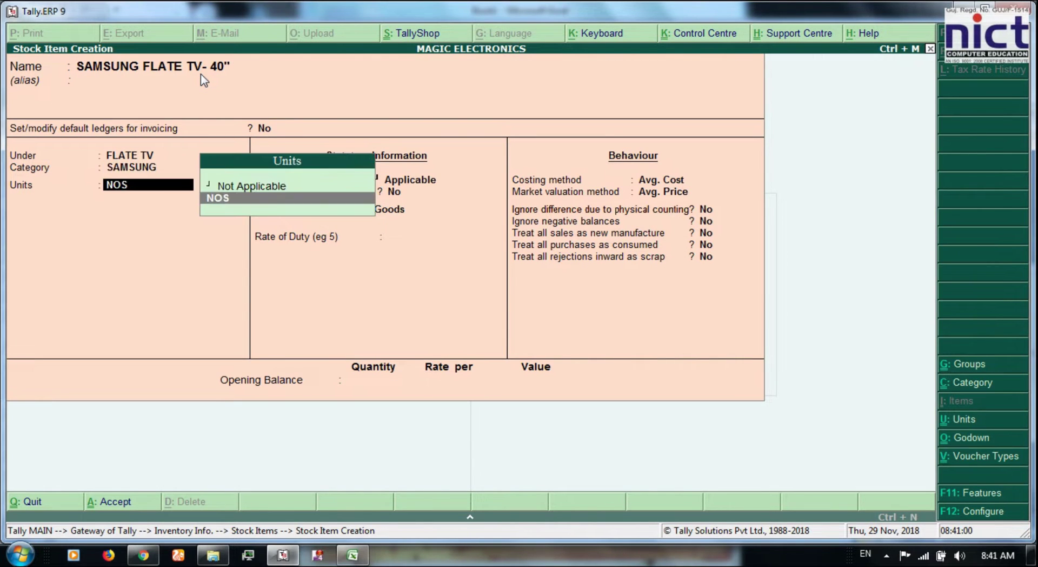
{"action": "key", "text": "Return"}
Step: Keep the default GST, supply type, duty rate and behaviour settings for SAMSUNG FLATE TV- 40" and proceed to its opening balance
{"action": "key", "text": "Return"}
{"action": "key", "text": "Return"}
{"action": "key", "text": "Return"}
{"action": "key", "text": "Return"}
{"action": "key", "text": "Return"}
{"action": "key", "text": "Return"}
{"action": "key", "text": "Return"}
{"action": "key", "text": "Return"}
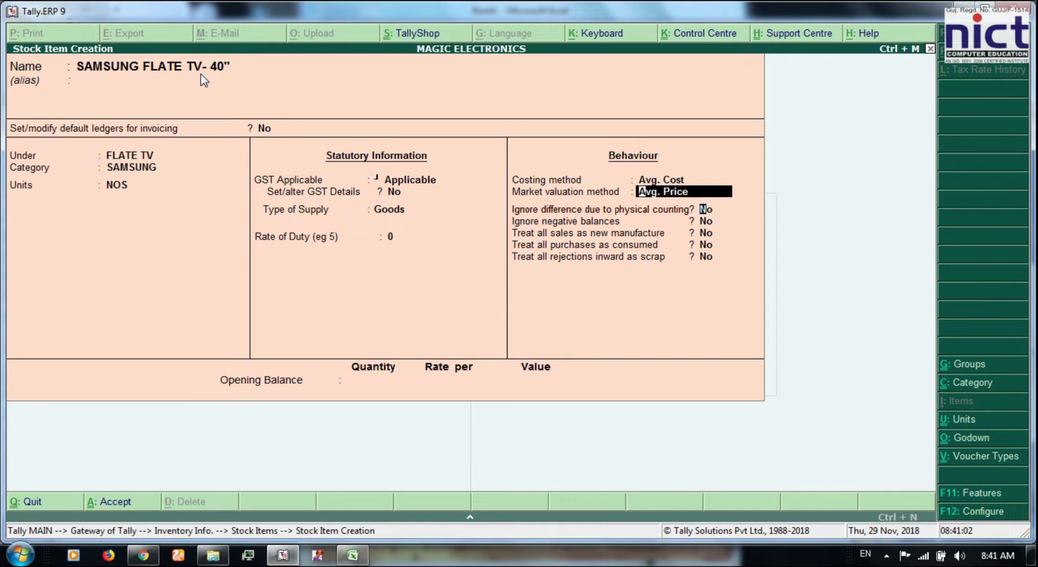
{"action": "key", "text": "Return"}
{"action": "key", "text": "Return"}
{"action": "key", "text": "Return"}
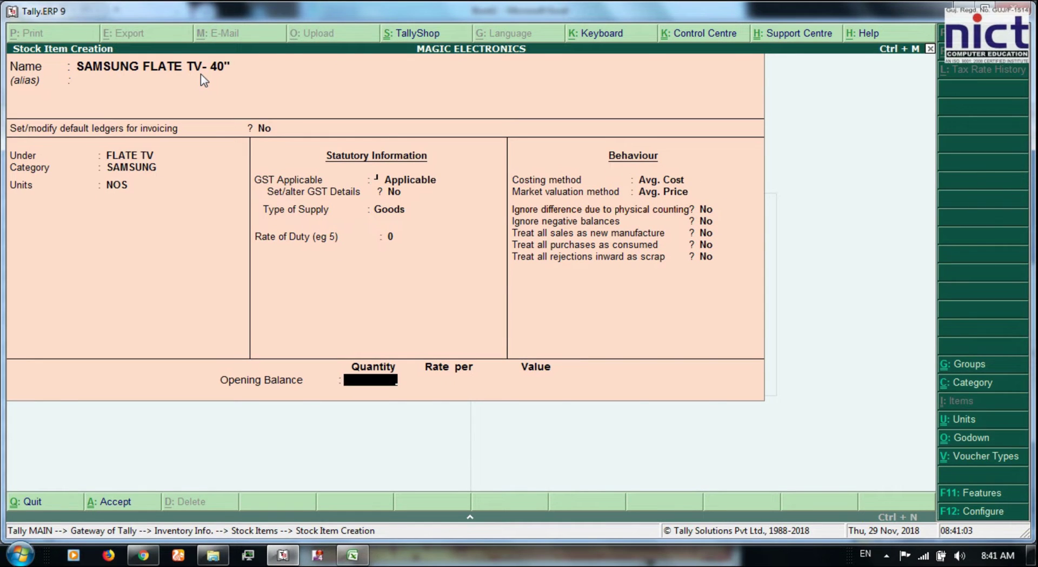
Step: Check the opening stock in the Excel sheet and set the opening quantity of SAMSUNG FLATE TV- 40" to 100 NOS
{"action": "key", "text": "alt+Tab"}
{"action": "key", "text": "alt+Tab"}
{"action": "type", "text": "100"}
{"action": "key", "text": "Return"}
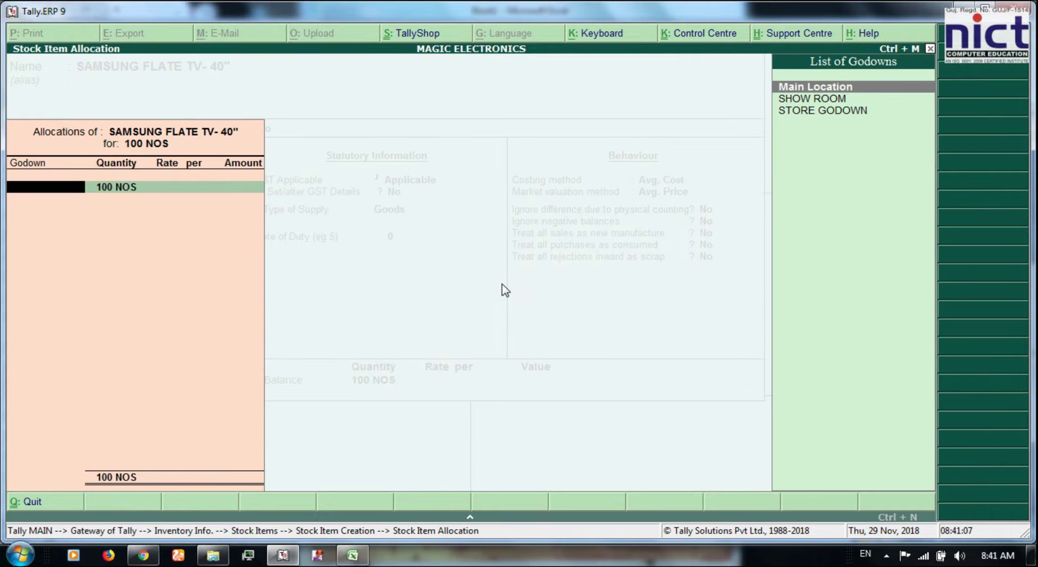
Step: Check the godown split in the Excel sheet and allocate 10 NOS of SAMSUNG FLATE TV- 40" to SHOW ROOM
{"action": "key", "text": "alt+Tab"}
{"action": "key", "text": "alt+Tab"}
{"action": "key", "text": "Down"}
{"action": "key", "text": "Return"}
{"action": "type", "text": "10"}
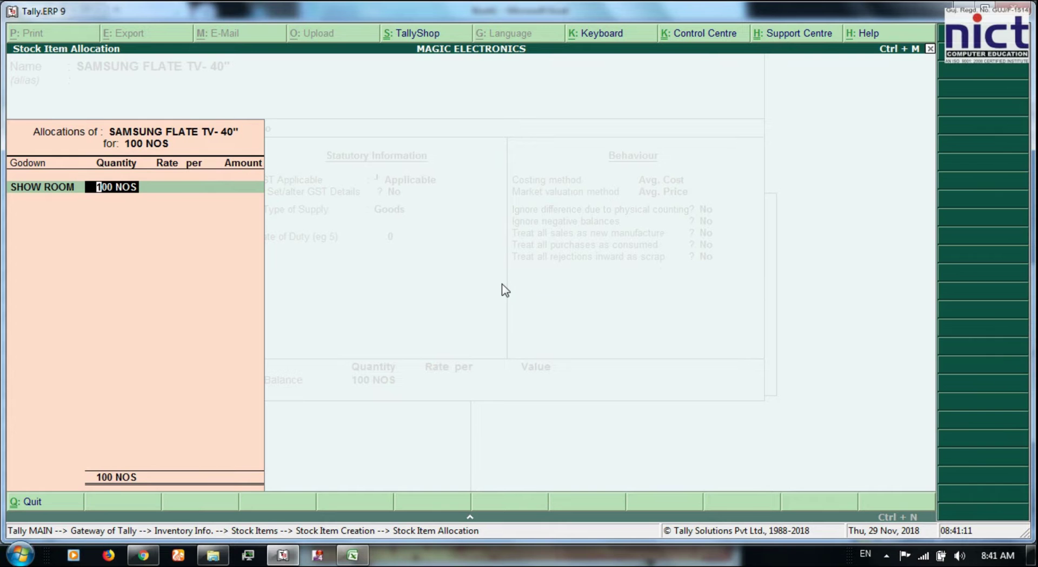
{"action": "key", "text": "Return"}
Step: Look up the item cost in the Excel sheet and set the SHOW ROOM rate to 20,500 per NOS in Tally
{"action": "key", "text": "alt+Tab"}
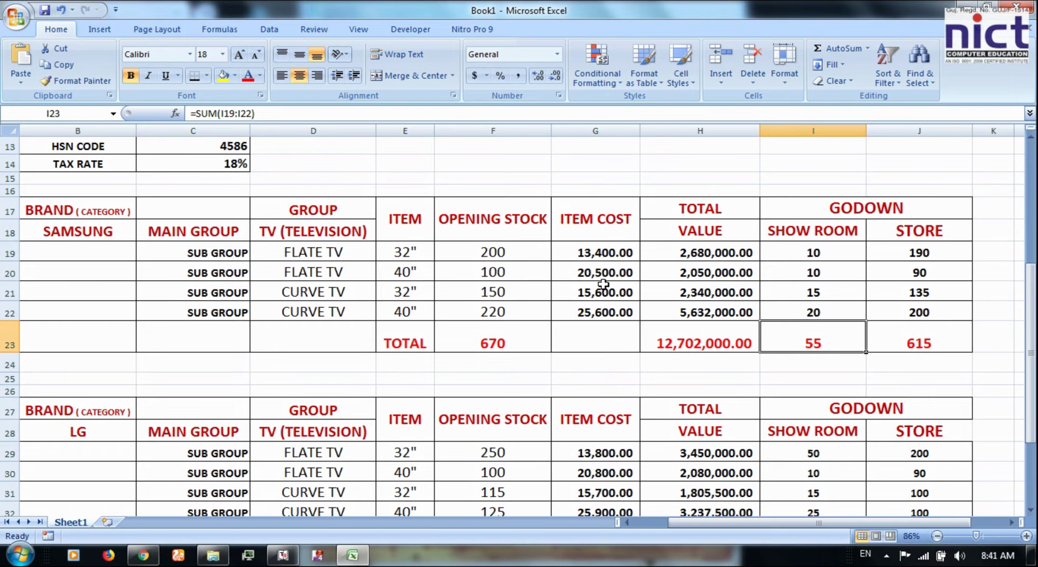
{"action": "key", "text": "alt+Tab"}
{"action": "type", "text": "20500"}
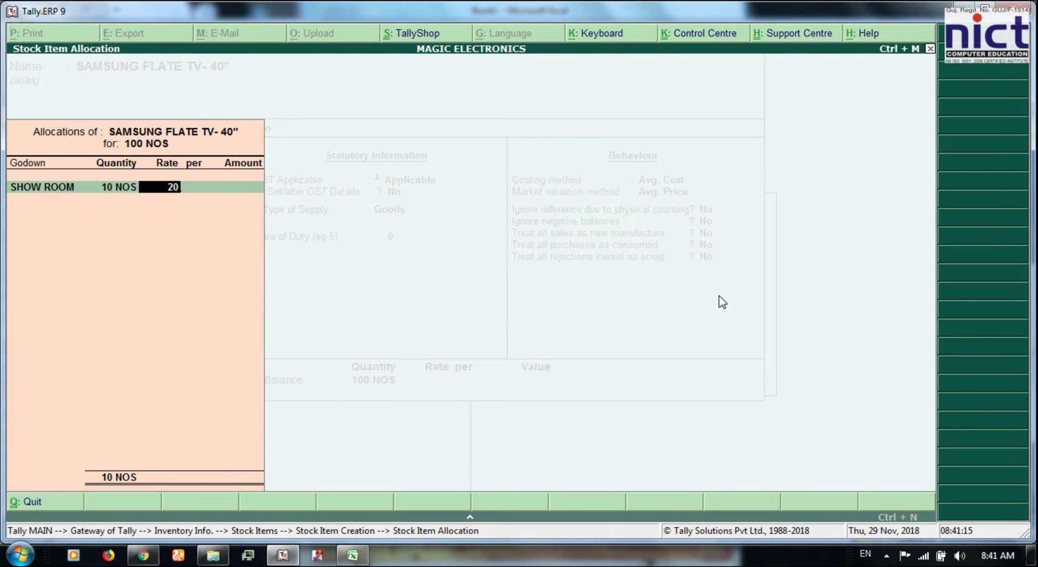
{"action": "key", "text": "Return"}
{"action": "key", "text": "Return"}
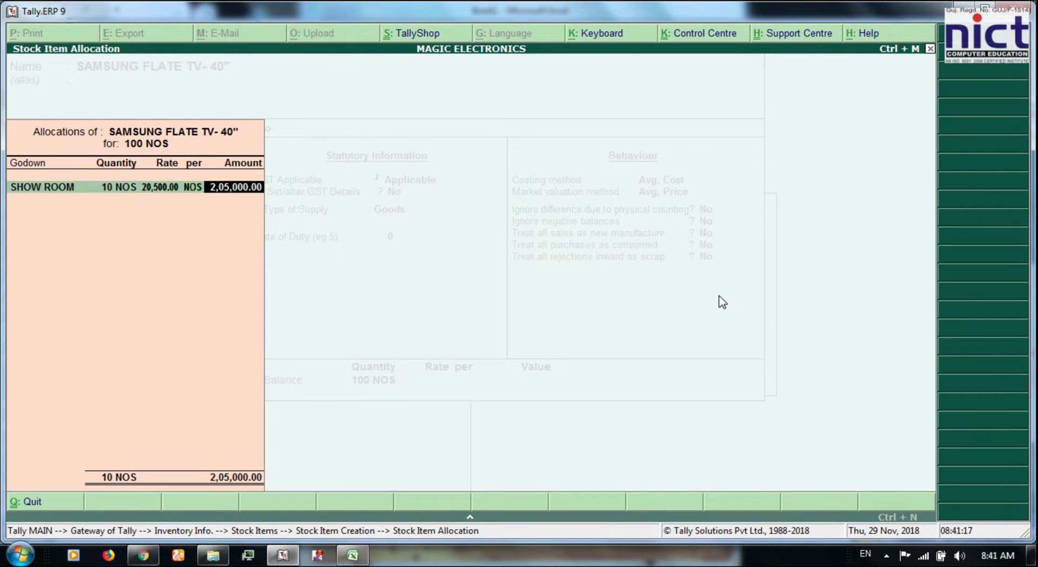
{"action": "key", "text": "Return"}
Step: Allocate the remaining 90 NOS to STORE GODOWN at 20,500 per NOS and save the stock item SAMSUNG FLATE TV- 40"
{"action": "key", "text": "Down"}
{"action": "key", "text": "Down"}
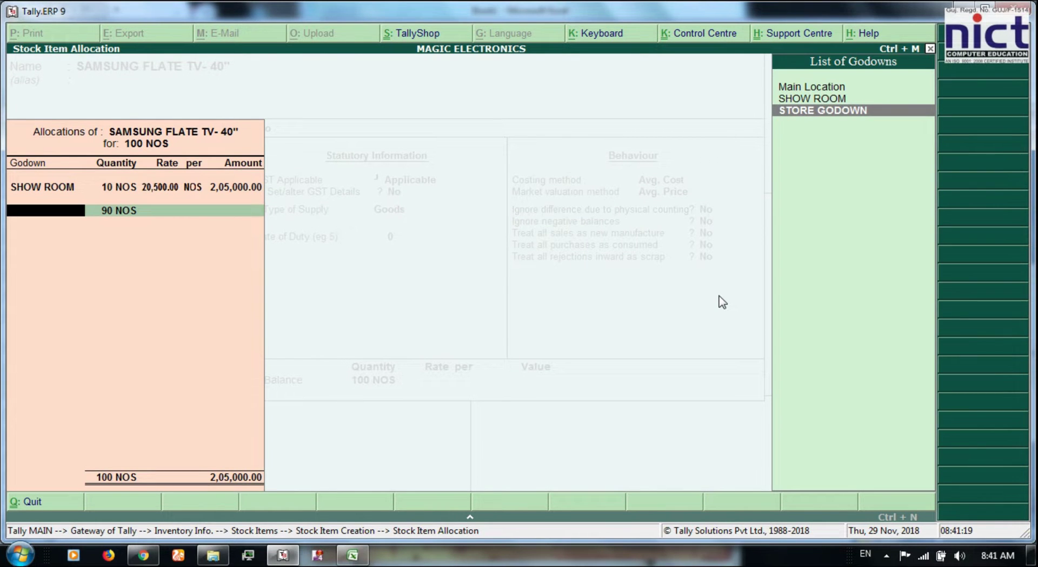
{"action": "key", "text": "Return"}
{"action": "key", "text": "Return"}
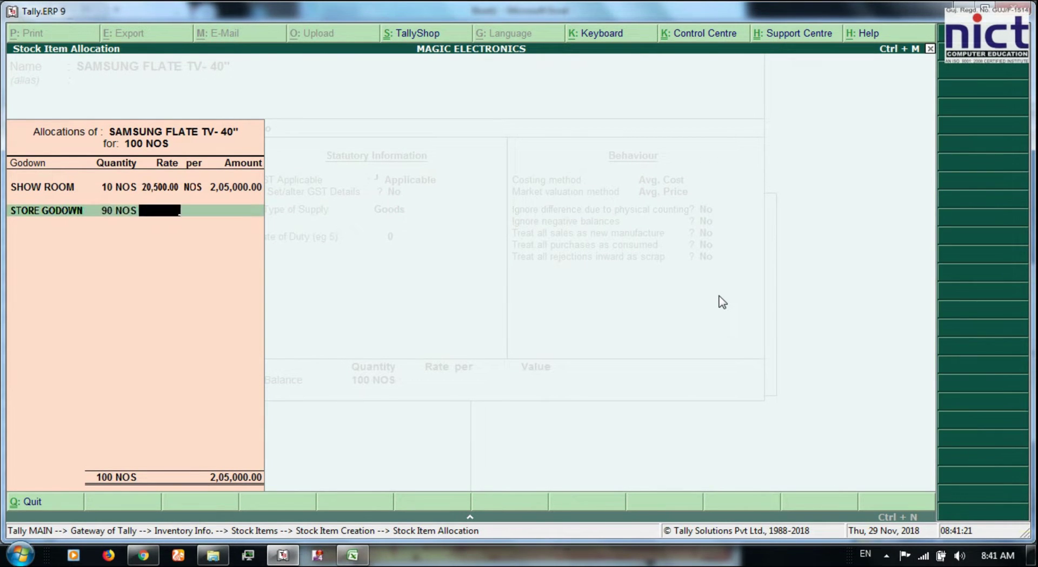
{"action": "type", "text": "20500"}
{"action": "key", "text": "Return"}
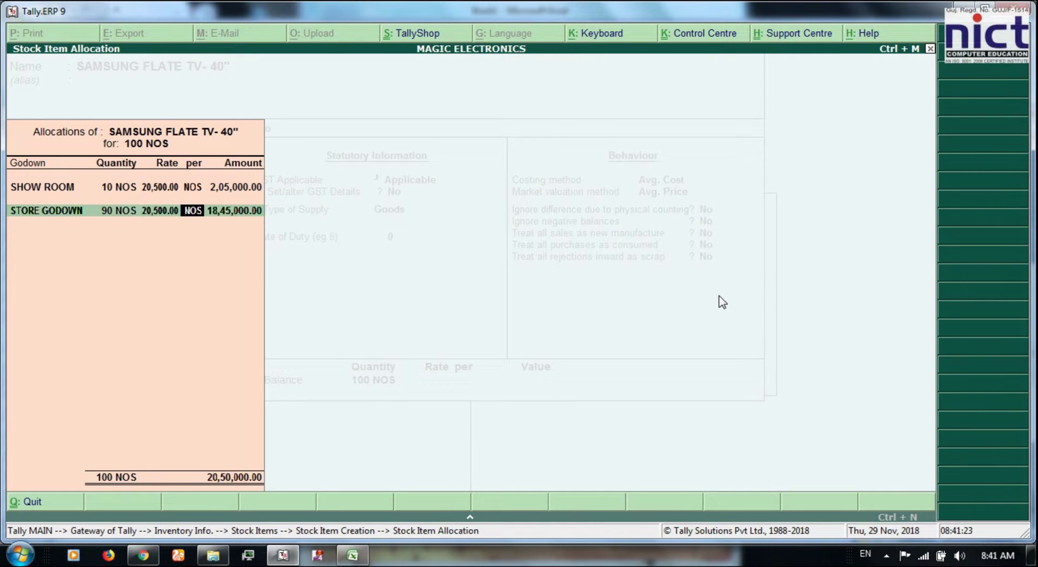
{"action": "key", "text": "Return"}
{"action": "key", "text": "Return"}
{"action": "key", "text": "Return"}
{"action": "key", "text": "Return"}
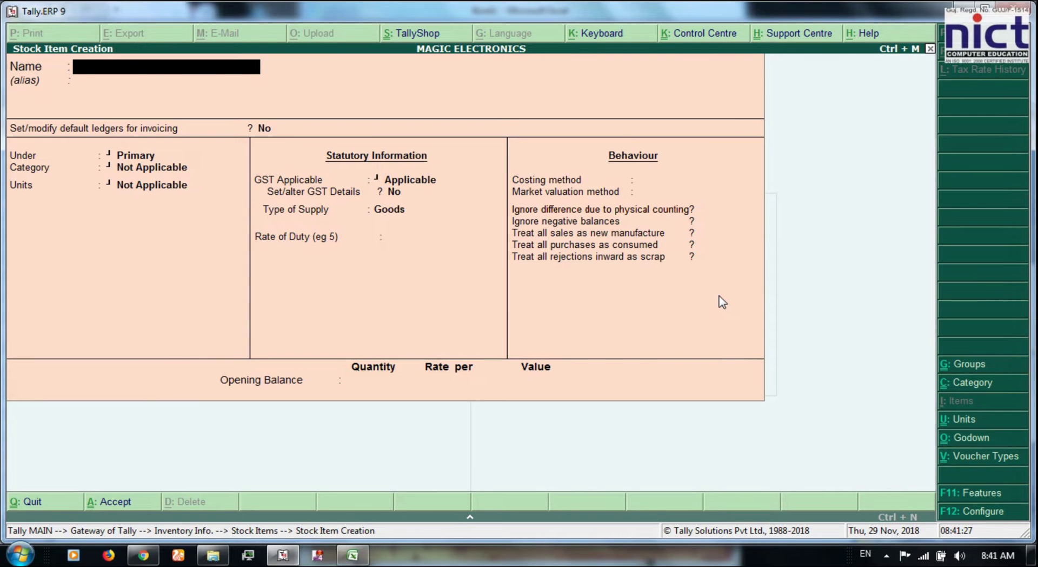
Step: Reuse the SAMSUNG FLATE TV- 32" name for a new item, check the Excel sheet, and change it to SAMSUNG CURVE TV- 32"
{"action": "type", "text": "SAMSUNG FLATE TV- 32\""}
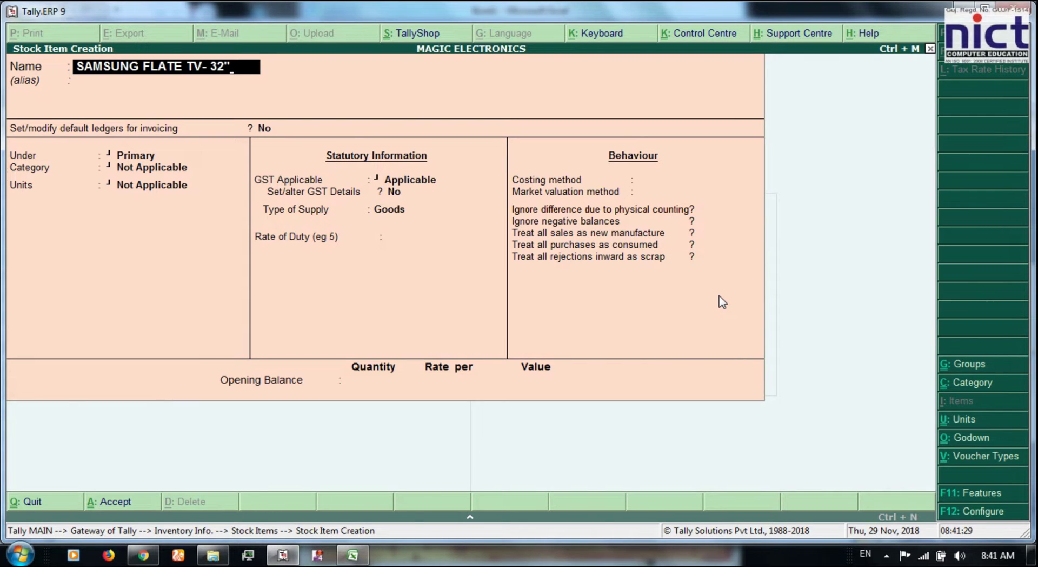
{"action": "key", "text": "alt+Tab"}
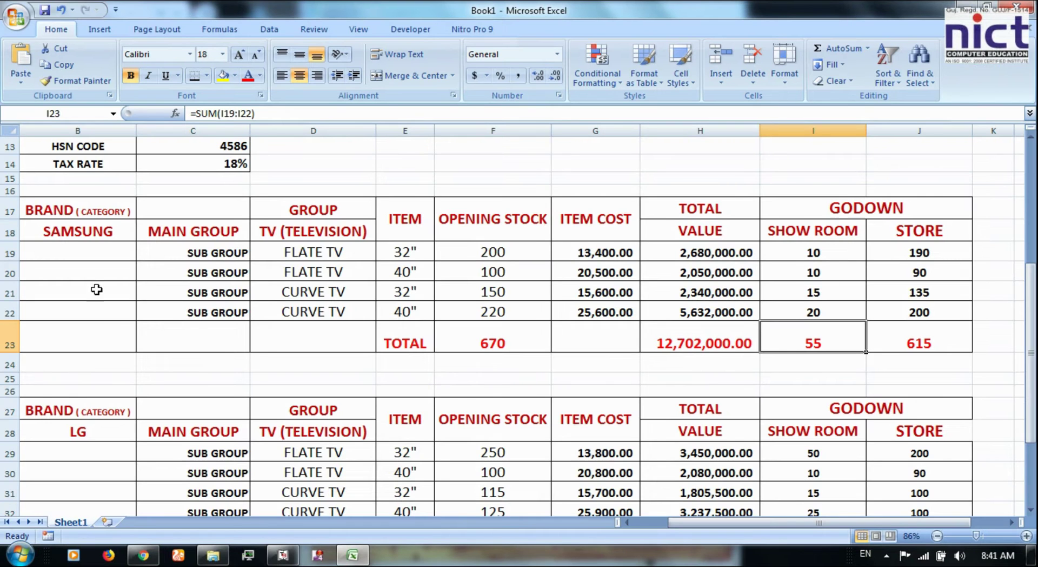
{"action": "double_click", "coordinate": [346, 294]}
{"action": "key", "text": "alt+Tab"}
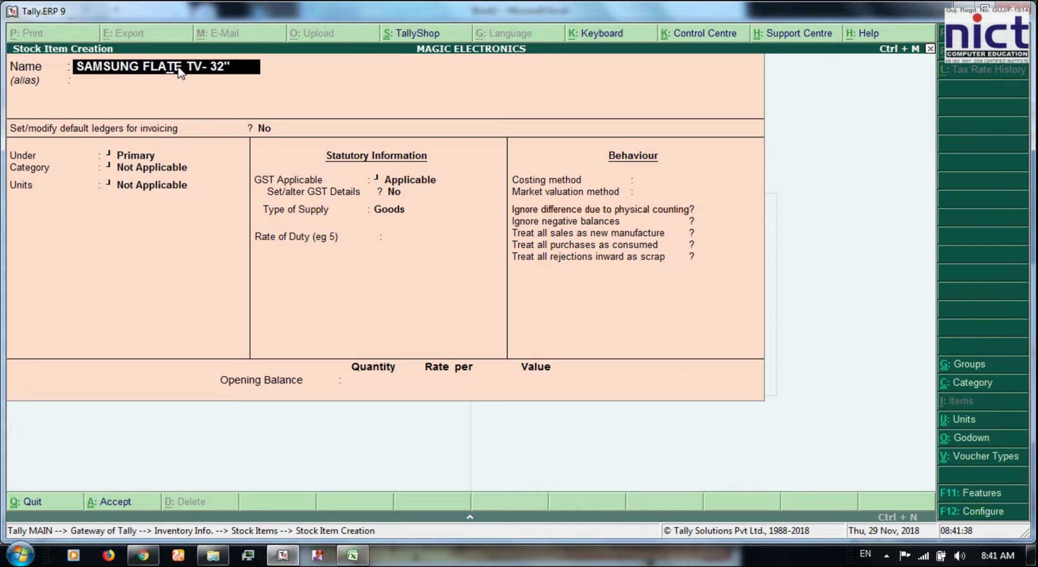
{"action": "key", "text": "BackSpace"}
{"action": "key", "text": "BackSpace"}
{"action": "key", "text": "BackSpace"}
{"action": "key", "text": "BackSpace"}
{"action": "key", "text": "BackSpace"}
{"action": "type", "text": "CURVE"}
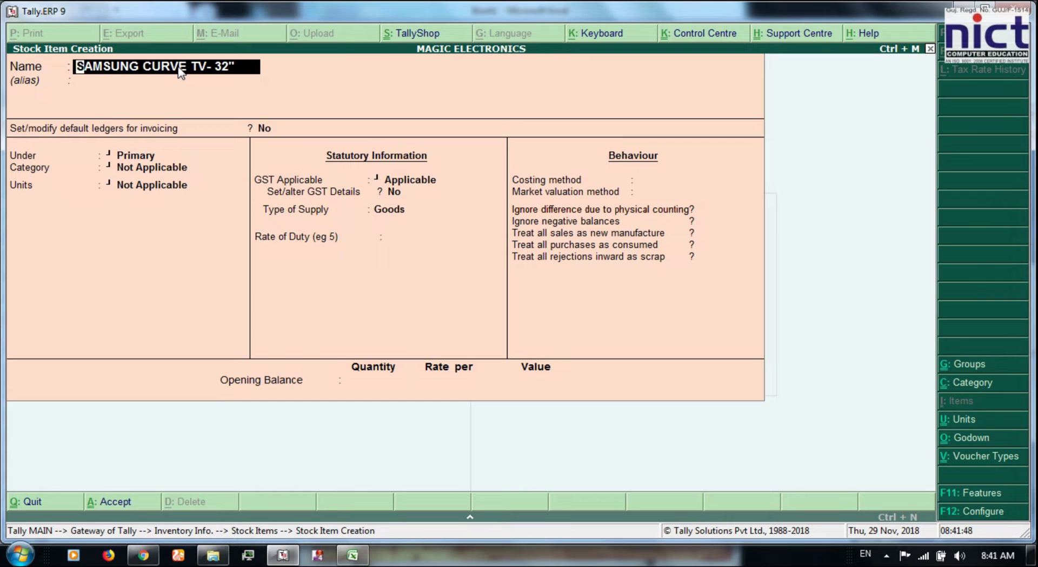
Step: Place SAMSUNG CURVE TV- 32" under group CURVE TV with category SAMSUNG and units NOS
{"action": "key", "text": "Return"}
{"action": "key", "text": "Return"}
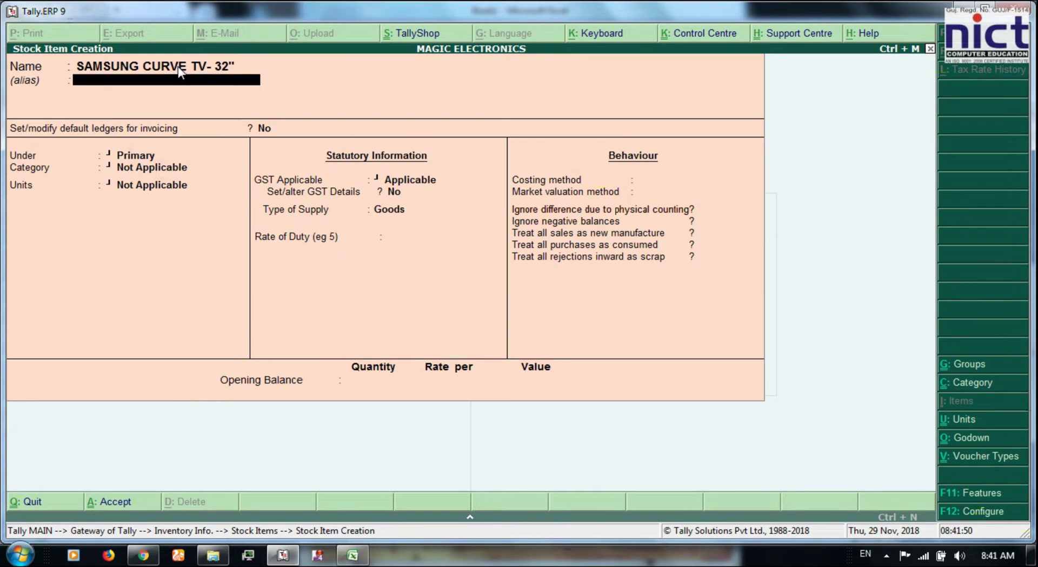
{"action": "key", "text": "Down"}
{"action": "key", "text": "Down"}
{"action": "key", "text": "Up"}
{"action": "key", "text": "Return"}
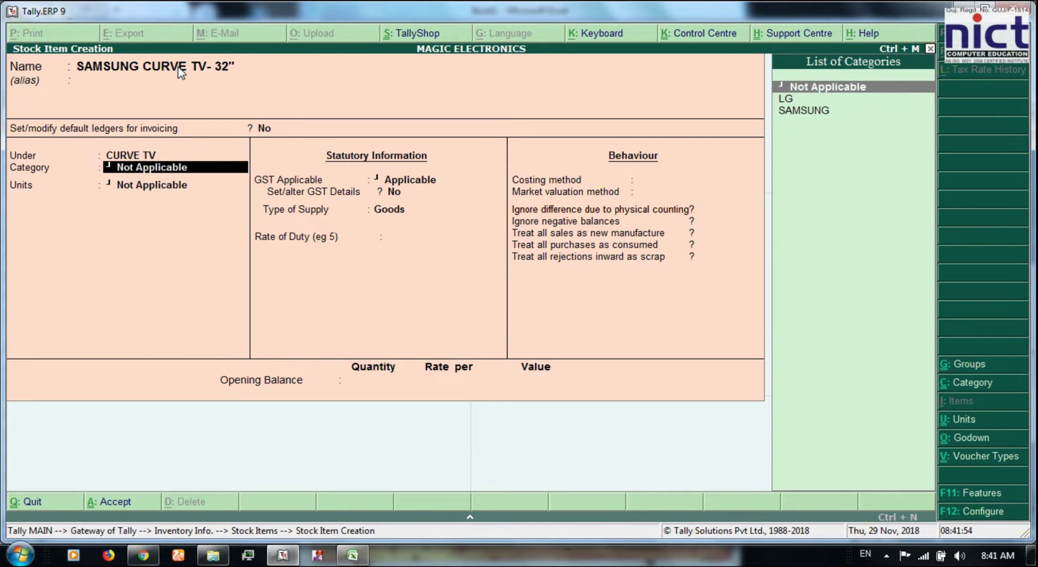
{"action": "key", "text": "Down"}
{"action": "key", "text": "Down"}
{"action": "key", "text": "Return"}
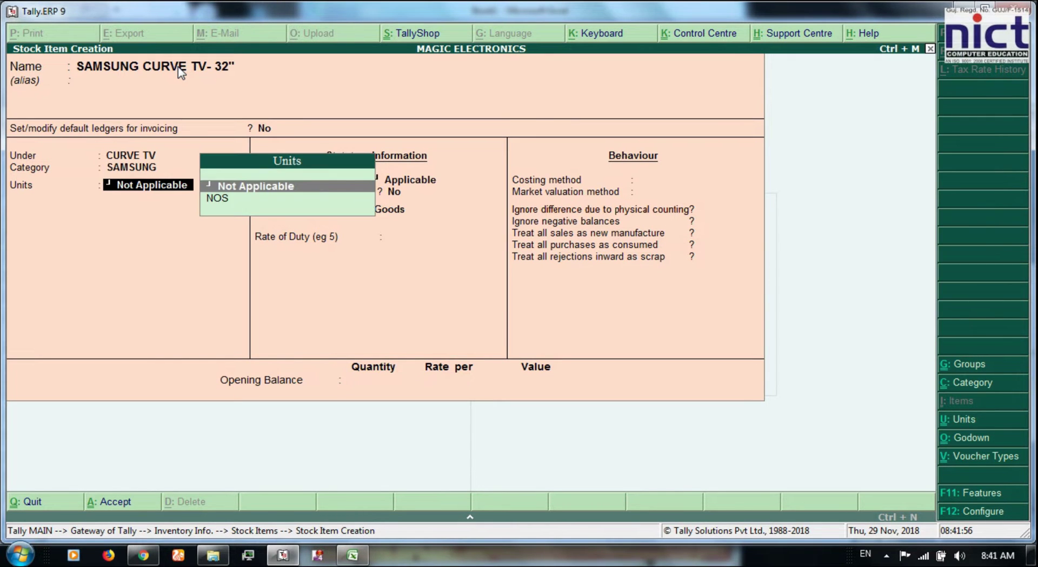
{"action": "key", "text": "Down"}
{"action": "key", "text": "Return"}
Step: Keep the default GST, supply type, duty rate and behaviour settings for SAMSUNG CURVE TV- 32" and proceed to its opening balance
{"action": "key", "text": "Return"}
{"action": "key", "text": "Return"}
{"action": "key", "text": "Return"}
{"action": "key", "text": "Return"}
{"action": "key", "text": "Return"}
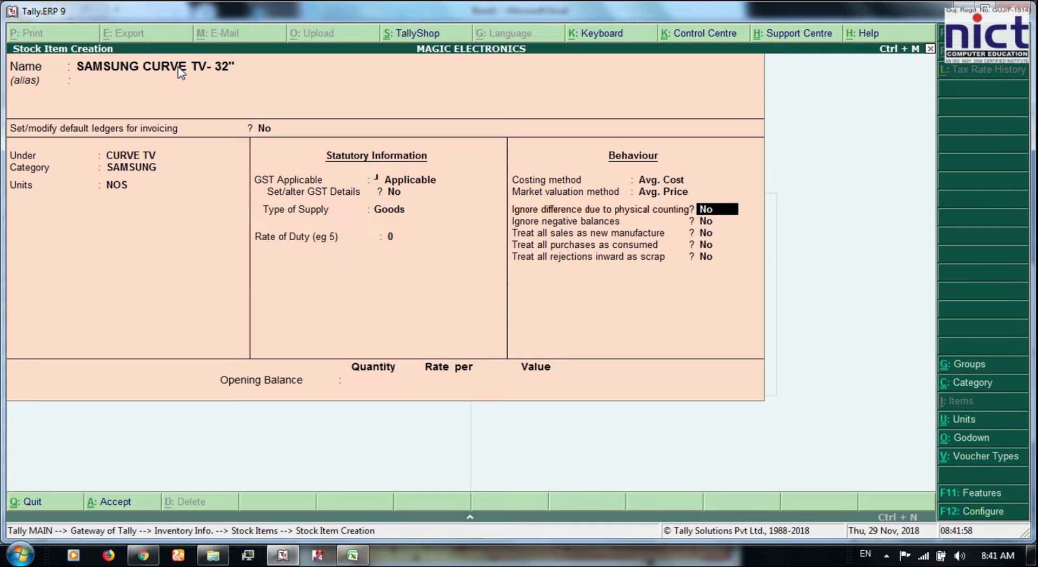
{"action": "key", "text": "Return"}
{"action": "key", "text": "Return"}
{"action": "key", "text": "Return"}
{"action": "key", "text": "Return"}
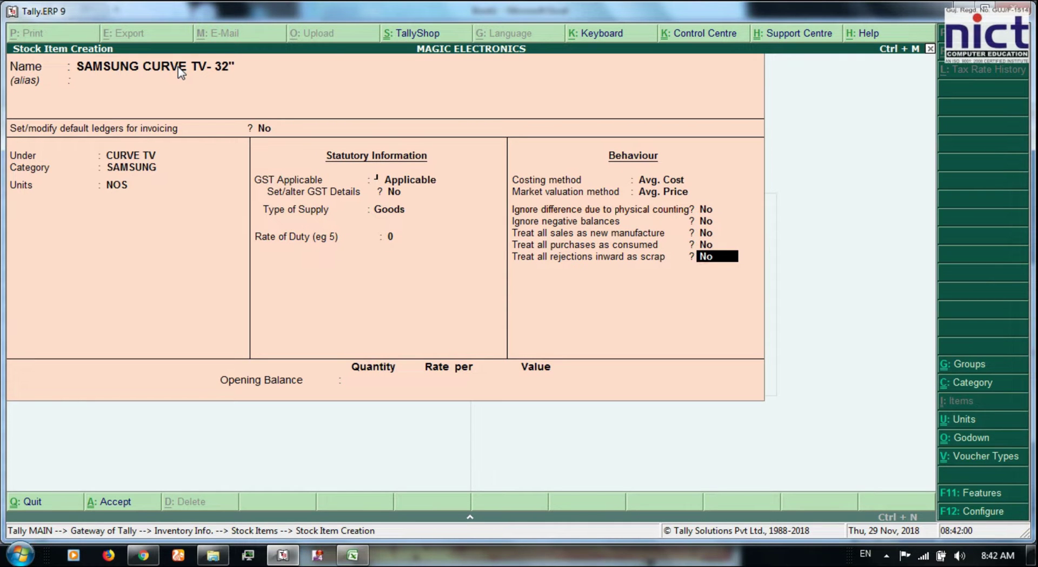
{"action": "key", "text": "Return"}
Step: Check the opening stock in the Excel sheet and set the opening quantity of SAMSUNG CURVE TV- 32" to 150 NOS
{"action": "key", "text": "alt+Tab"}
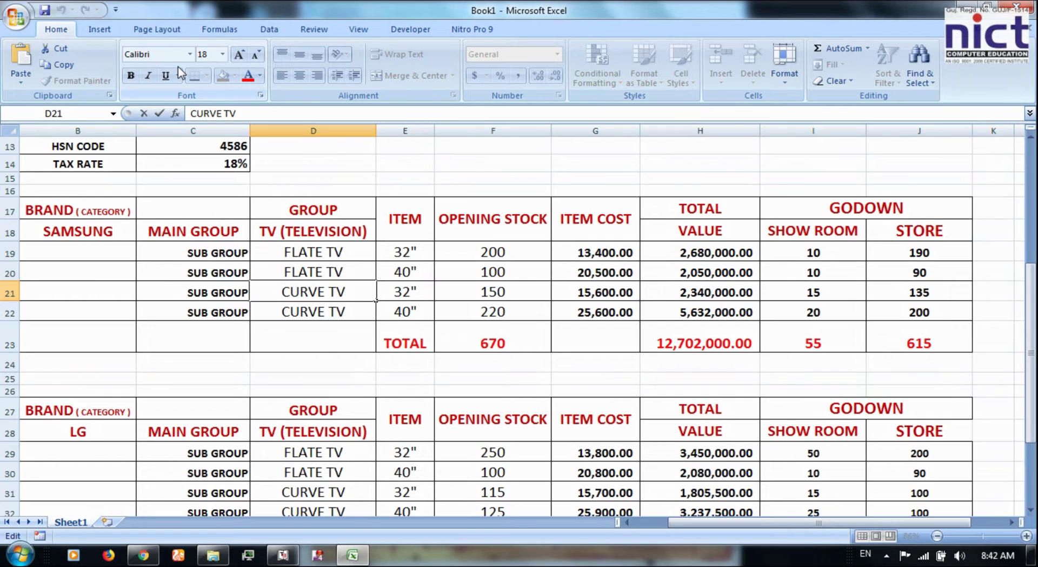
{"action": "key", "text": "alt+Tab"}
{"action": "type", "text": "150"}
{"action": "key", "text": "Return"}
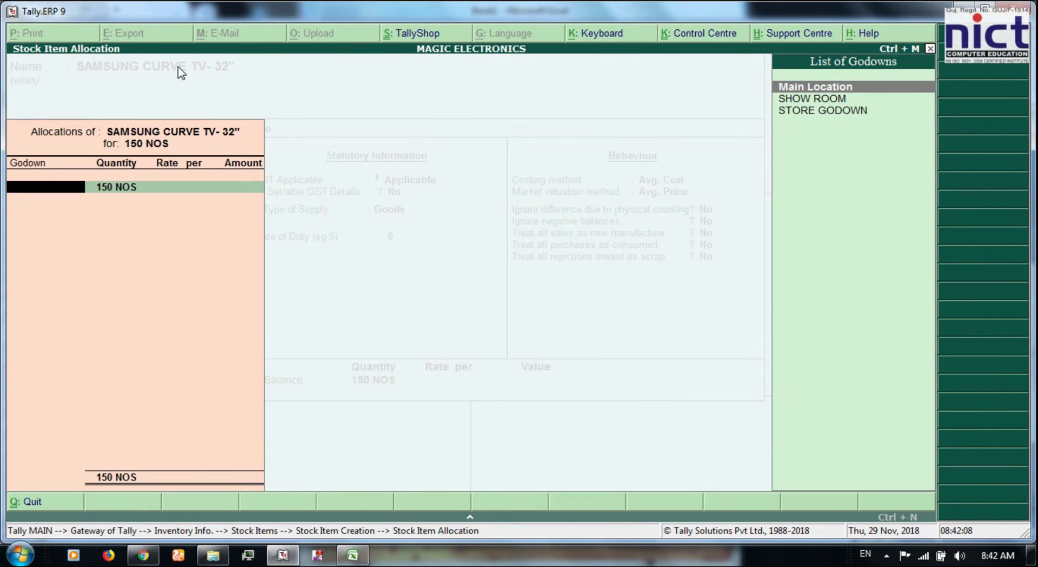
Step: Check the godown split in the Excel sheet and allocate 15 NOS of SAMSUNG CURVE TV- 32" to SHOW ROOM
{"action": "key", "text": "alt+Tab"}
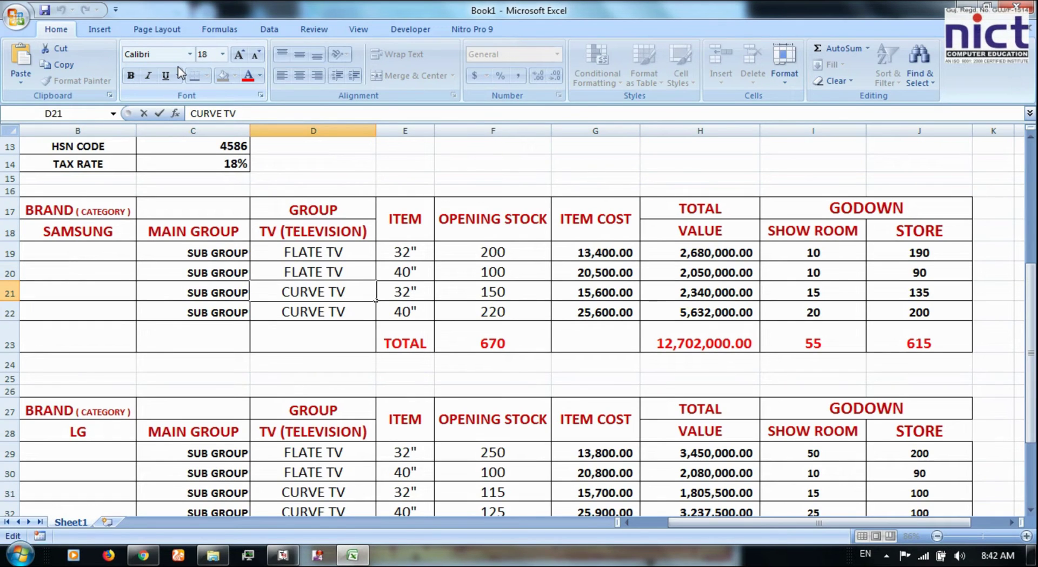
{"action": "key", "text": "alt+Tab"}
{"action": "key", "text": "Down"}
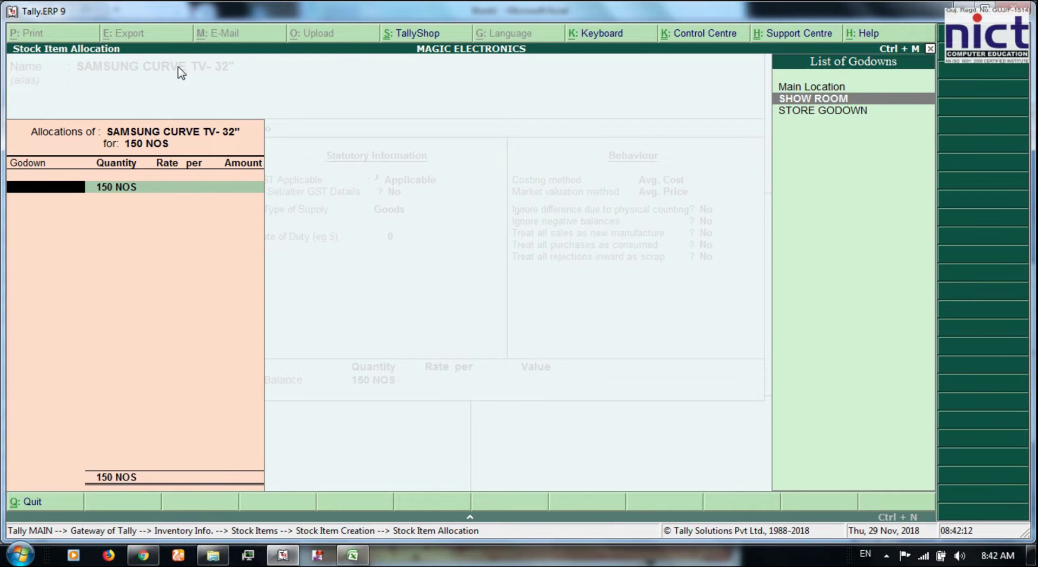
{"action": "key", "text": "Return"}
{"action": "type", "text": "15"}
{"action": "key", "text": "Return"}
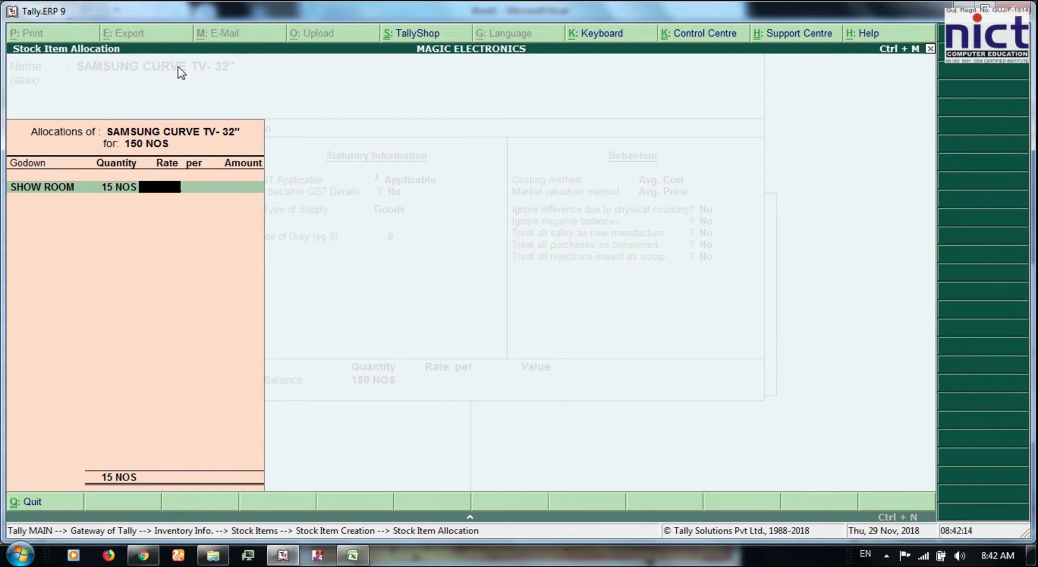
Step: Look up the item cost in the Excel sheet and set the SHOW ROOM rate to 15,600 per NOS in Tally
{"action": "key", "text": "alt+Tab"}
{"action": "key", "text": "alt+Tab"}
{"action": "type", "text": "15,600"}
{"action": "key", "text": "Return"}
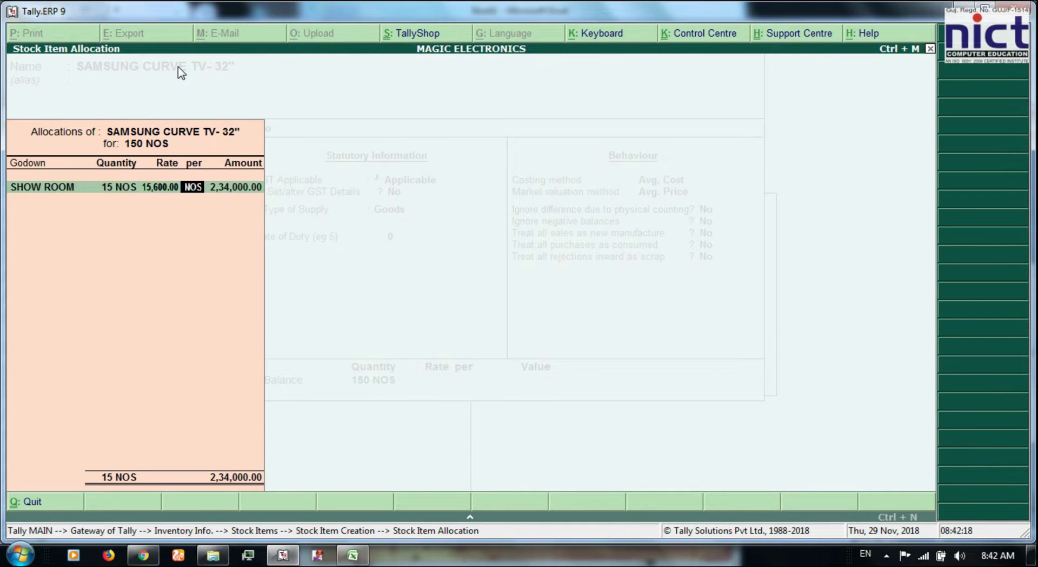
{"action": "key", "text": "Return"}
{"action": "key", "text": "Return"}
Step: Allocate the remaining 135 NOS to STORE GODOWN at 15,600 per NOS and complete the godown allocation
{"action": "key", "text": "Down"}
{"action": "key", "text": "Down"}
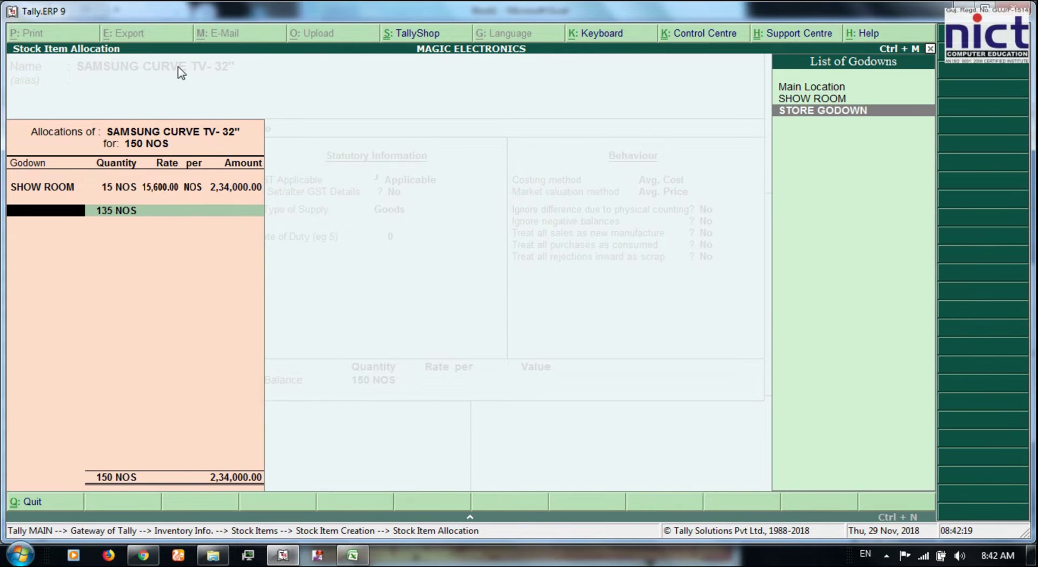
{"action": "key", "text": "Return"}
{"action": "key", "text": "Return"}
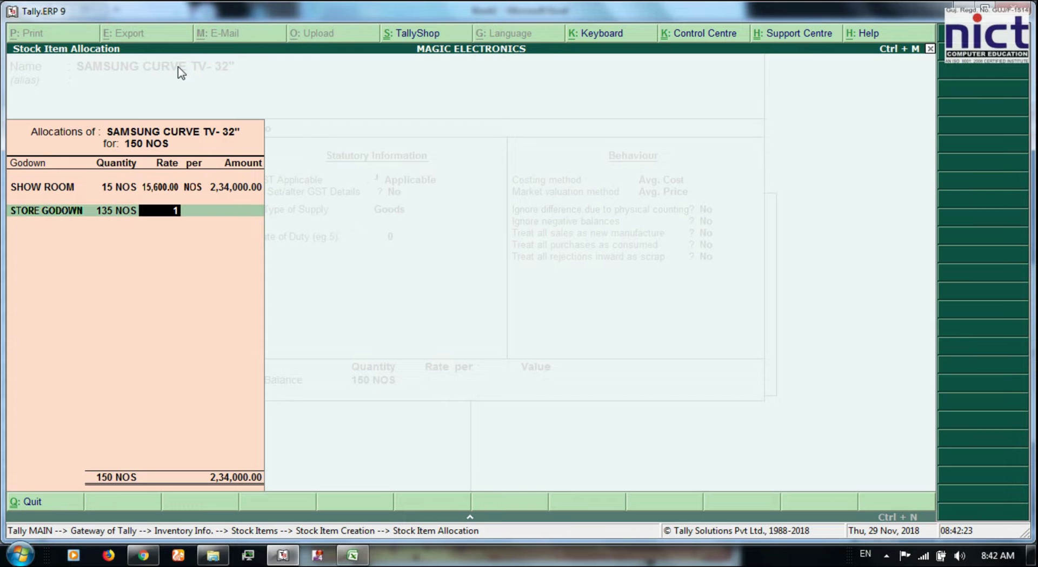
{"action": "type", "text": "15,600"}
{"action": "key", "text": "Return"}
{"action": "key", "text": "Return"}
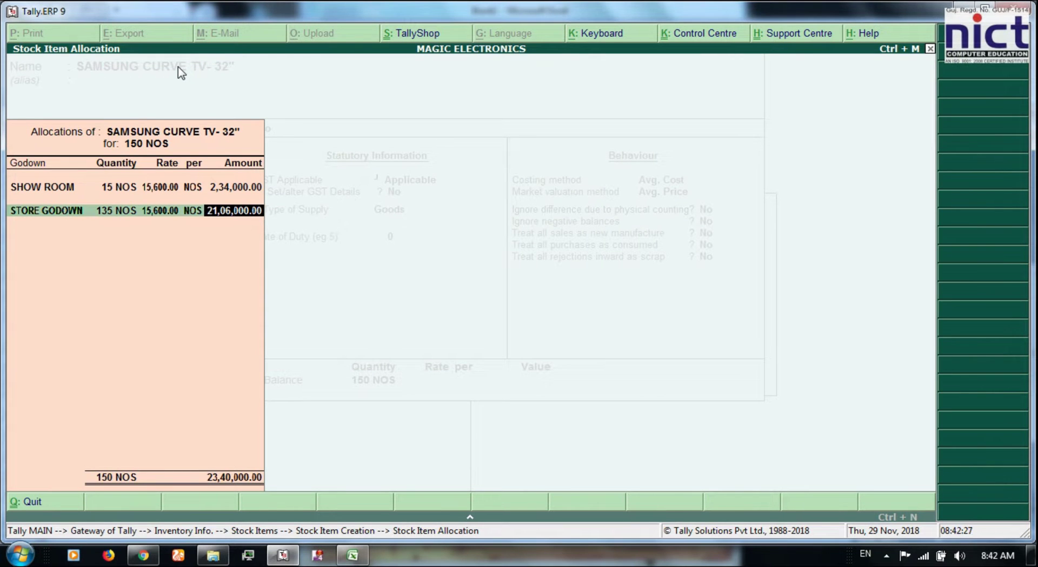
{"action": "key", "text": "Return"}
{"action": "key", "text": "Return"}
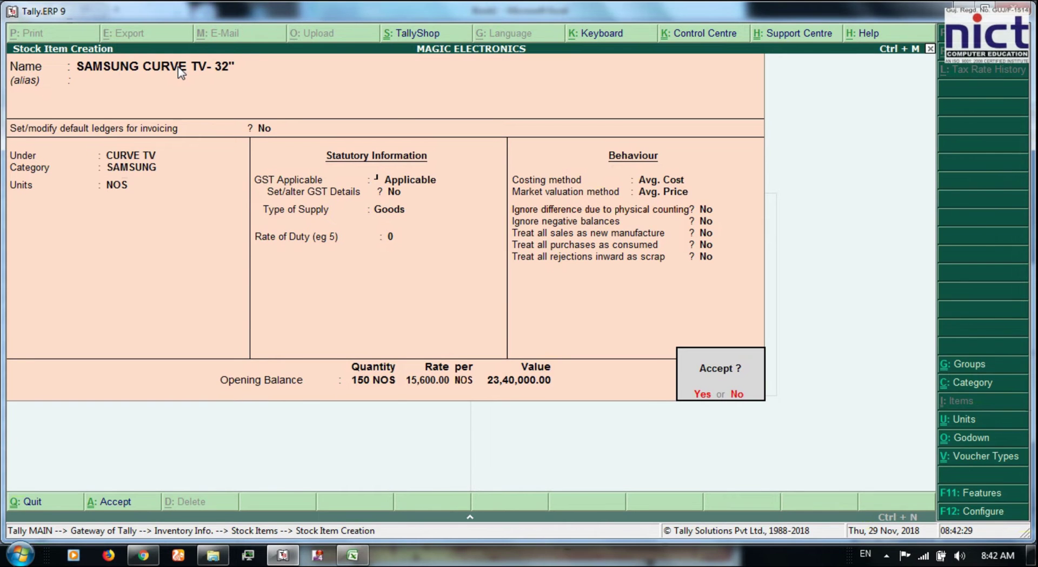
Step: Compare the opening value with the Excel sheet and save the stock item SAMSUNG CURVE TV- 32" in Tally
{"action": "key", "text": "alt+Tab"}
{"action": "key", "text": "alt+Tab"}
{"action": "key", "text": "y"}
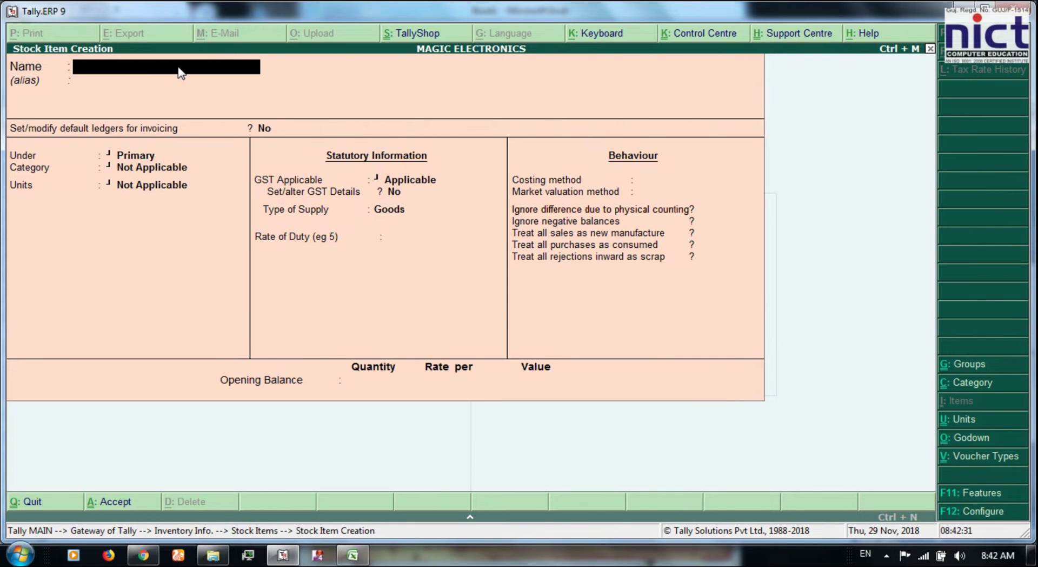
Step: Reuse the previous item's name for a new stock item and change it to SAMSUNG CURVE TV- 40"
{"action": "key", "text": "ctrl+alt+v"}
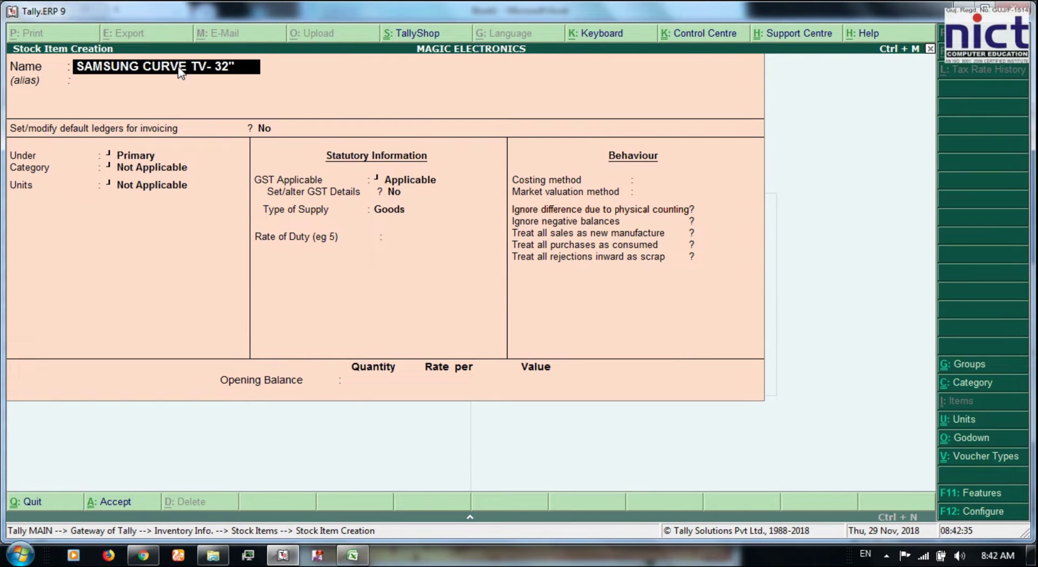
{"action": "key", "text": "BackSpace"}
{"action": "key", "text": "BackSpace"}
{"action": "type", "text": "40"}
{"action": "key", "text": "Return"}
{"action": "key", "text": "Return"}
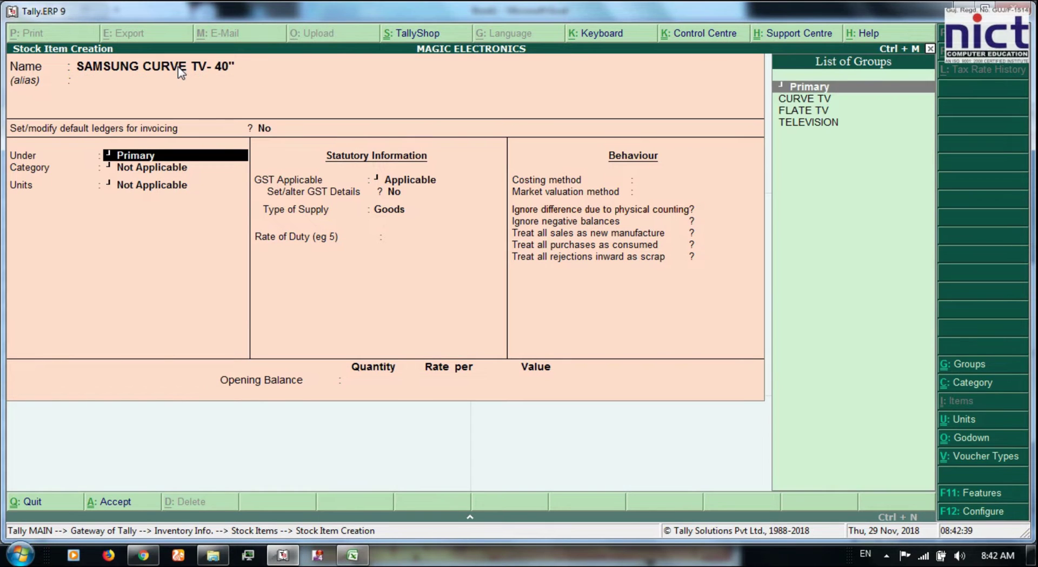
Step: Place the new stock item under the CURVE TV group and assign it the SAMSUNG category
{"action": "key", "text": "Down"}
{"action": "key", "text": "Down"}
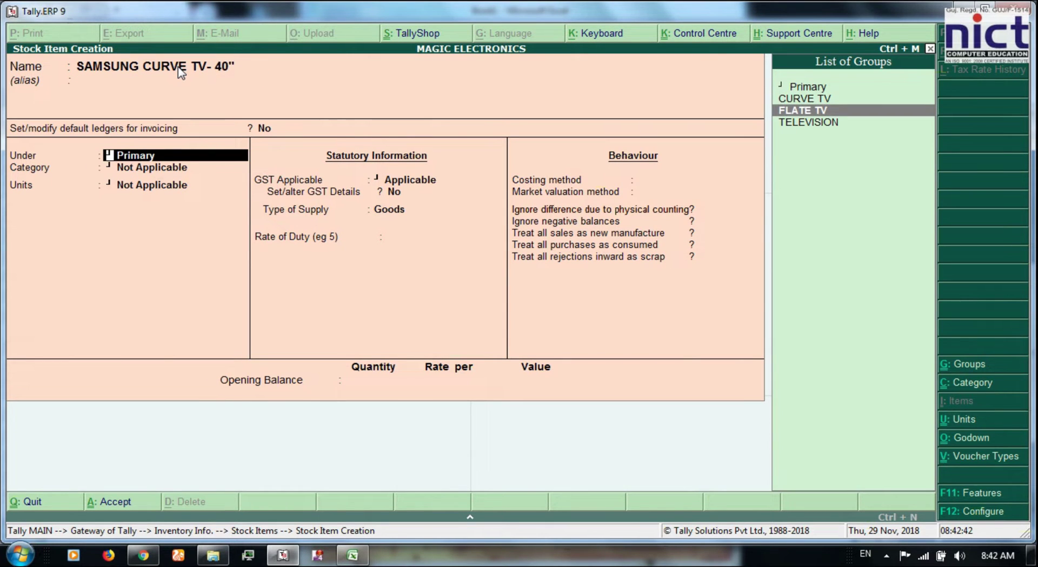
{"action": "key", "text": "Up"}
{"action": "key", "text": "Return"}
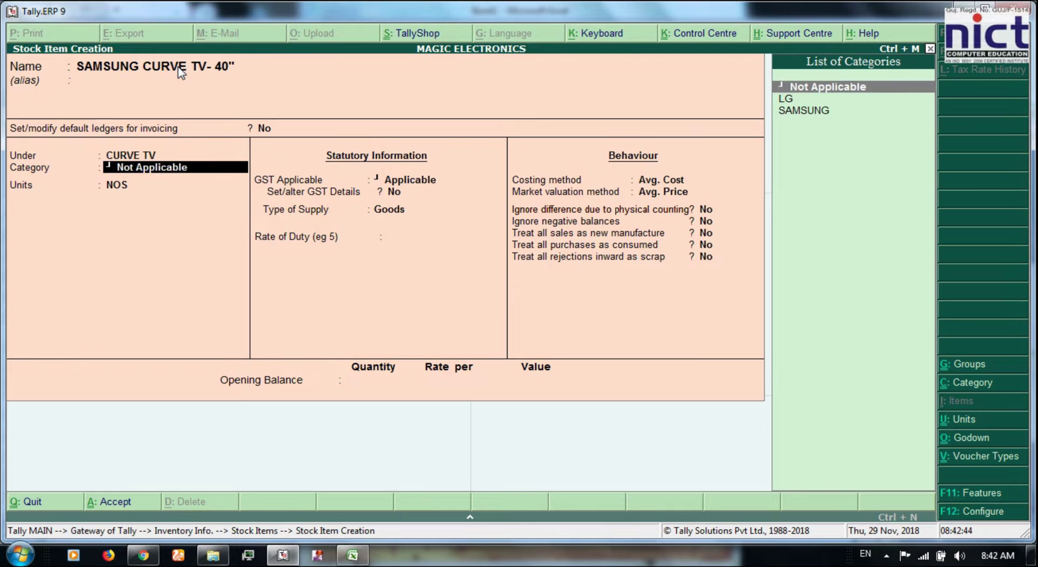
{"action": "key", "text": "Down"}
{"action": "key", "text": "Down"}
{"action": "key", "text": "Return"}
Step: Keep NOS as the unit and accept the default GST, supply type, duty and behaviour settings up to the opening balance
{"action": "key", "text": "Return"}
{"action": "key", "text": "Return"}
{"action": "key", "text": "Return"}
{"action": "key", "text": "Return"}
{"action": "key", "text": "Return"}
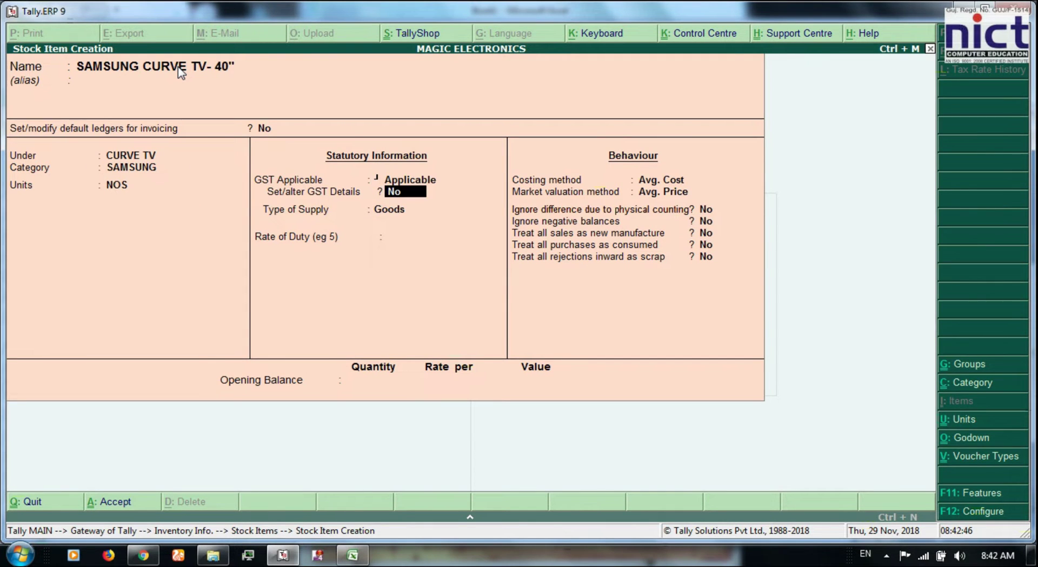
{"action": "key", "text": "Return"}
{"action": "key", "text": "Return"}
{"action": "key", "text": "Return"}
{"action": "key", "text": "Return"}
{"action": "key", "text": "Return"}
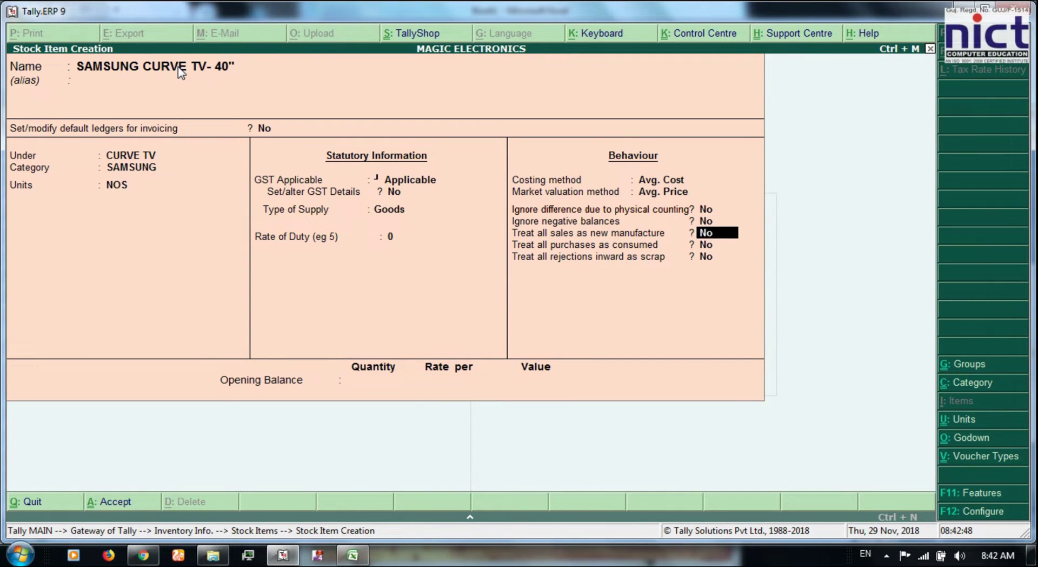
{"action": "key", "text": "Return"}
{"action": "key", "text": "Return"}
Step: Look up the 40" CURVE TV opening stock in the Excel sheet and enter 220 as the opening quantity in Tally
{"action": "key", "text": "alt+Tab"}
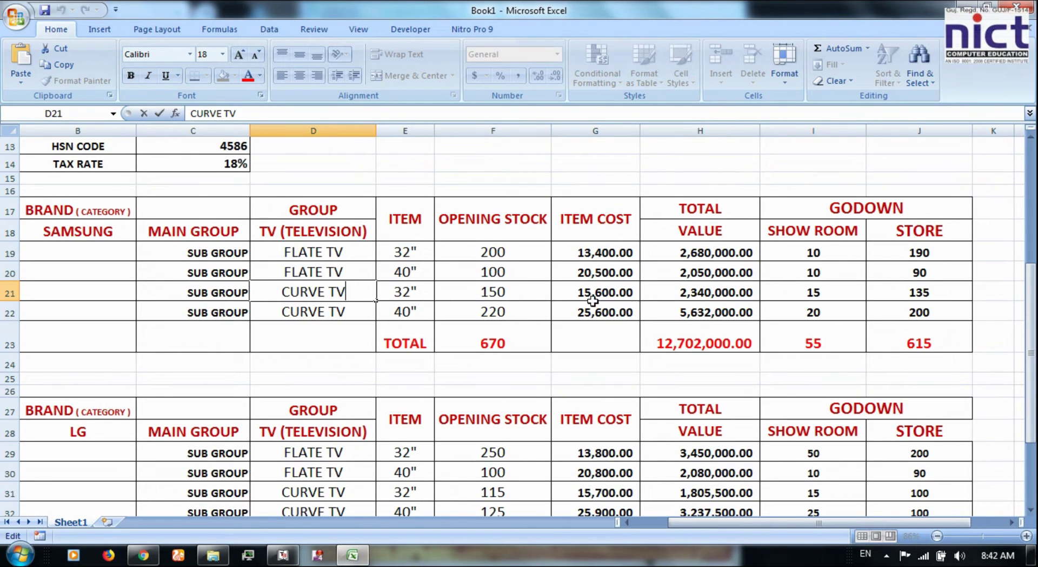
{"action": "left_click", "coordinate": [525, 318]}
{"action": "key", "text": "alt+Tab"}
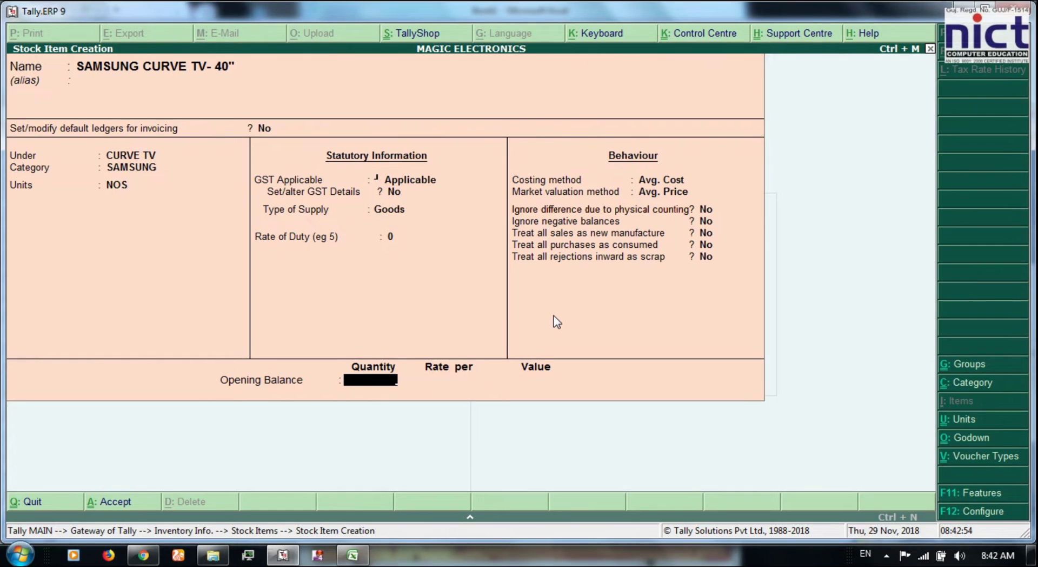
{"action": "type", "text": "220"}
{"action": "key", "text": "Return"}
Step: Allocate 20 NOS to SHOW ROOM at 25,600 per NOS, checking the SAMSUNG 40" CURVE TV row in Excel
{"action": "key", "text": "Down"}
{"action": "key", "text": "Return"}
{"action": "type", "text": "20"}
{"action": "key", "text": "Return"}
{"action": "key", "text": "alt+Tab"}
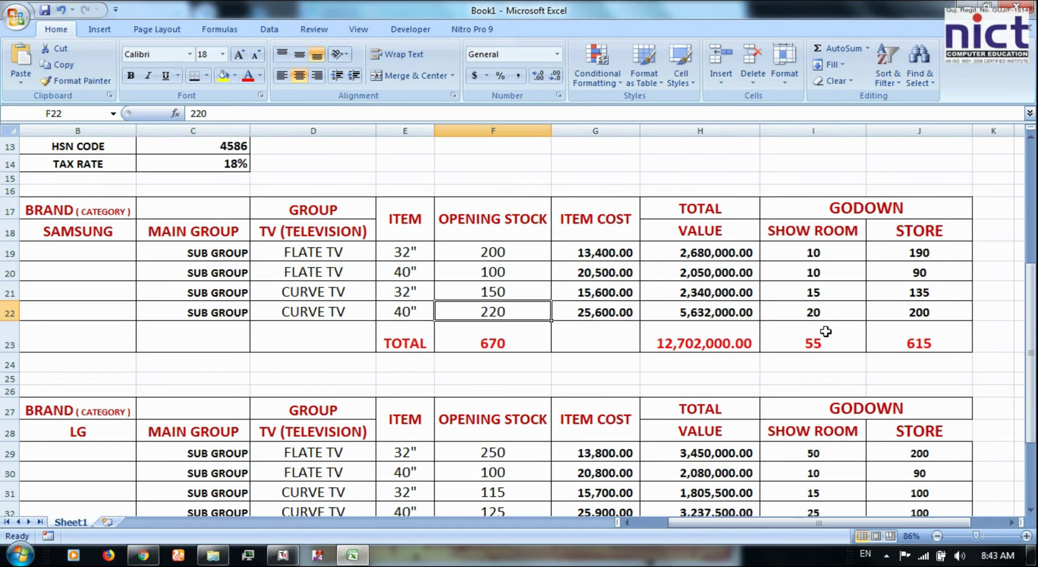
{"action": "key", "text": "alt+Tab"}
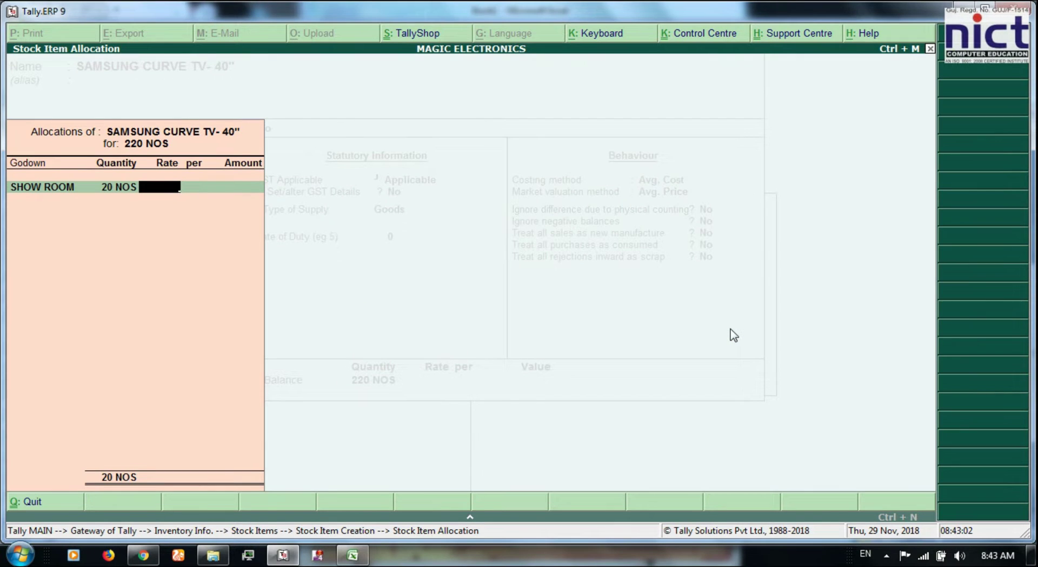
{"action": "type", "text": "25600"}
{"action": "key", "text": "Return"}
{"action": "key", "text": "Return"}
{"action": "key", "text": "Return"}
Step: Allocate the remaining 200 NOS to STORE GODOWN at 25,600 per NOS and save the stock item
{"action": "key", "text": "Down"}
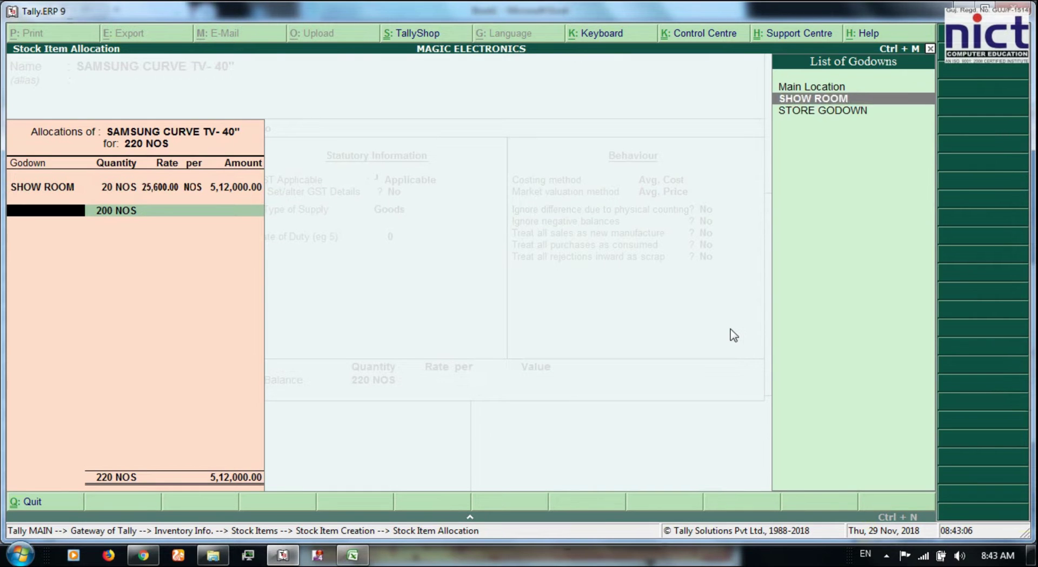
{"action": "key", "text": "Down"}
{"action": "key", "text": "Return"}
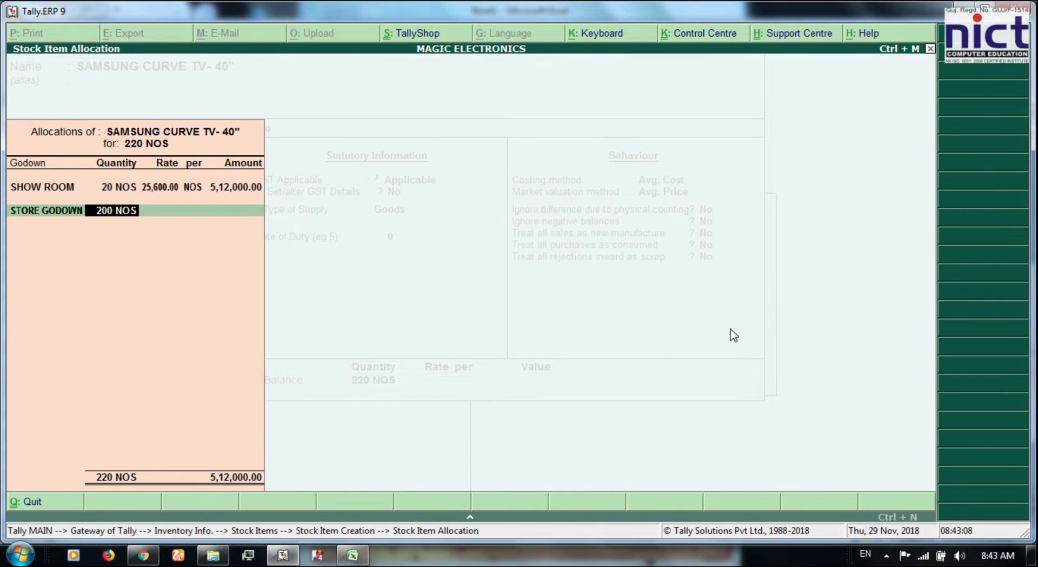
{"action": "key", "text": "Return"}
{"action": "type", "text": "25"}
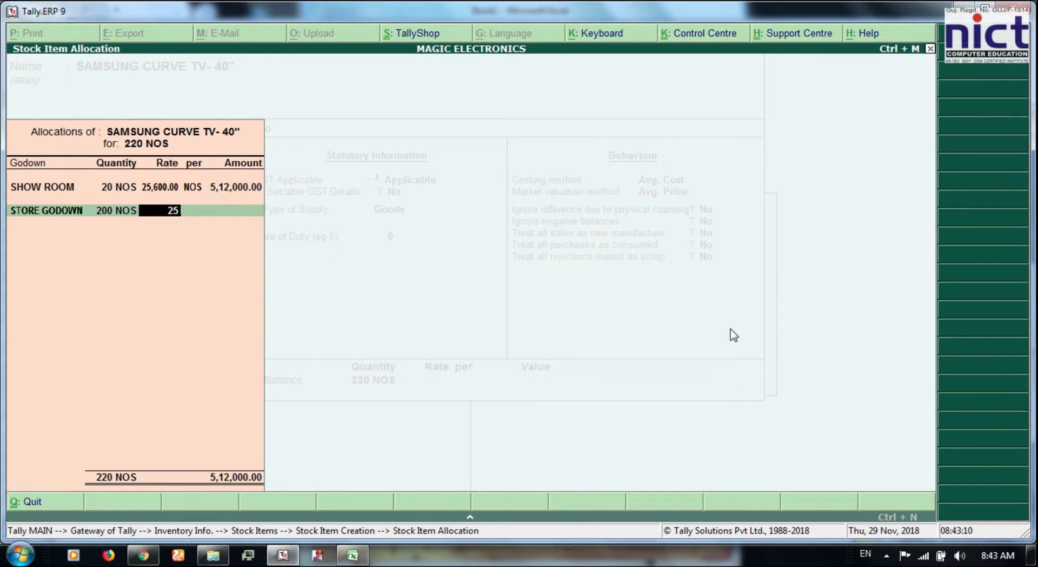
{"action": "type", "text": ",600"}
{"action": "key", "text": "Return"}
{"action": "key", "text": "Return"}
{"action": "key", "text": "Return"}
{"action": "key", "text": "Return"}
{"action": "key", "text": "Return"}
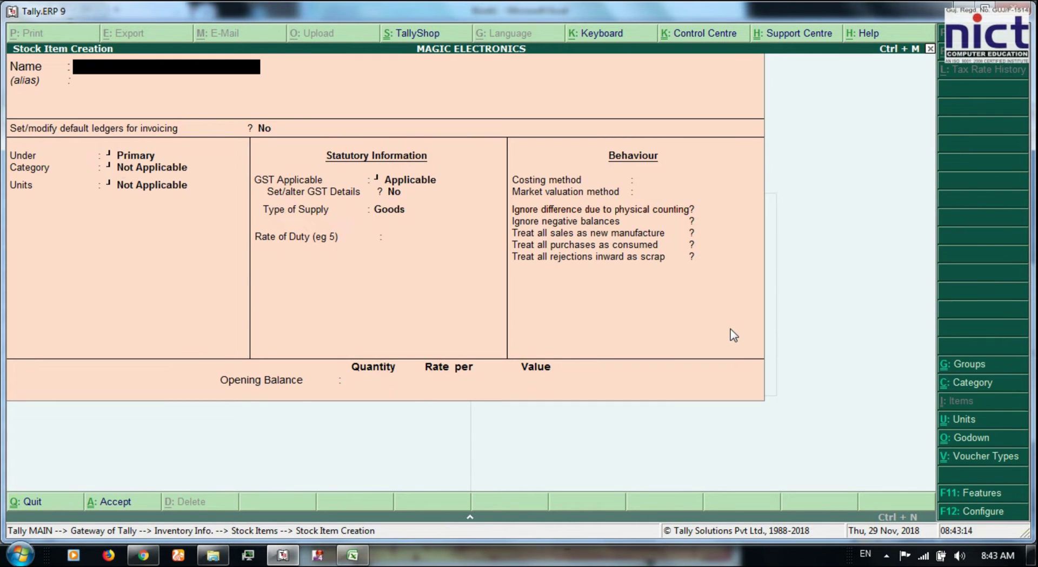
Step: Leave stock item creation and open the multiple stock item alteration list for All Items
{"action": "key", "text": "alt+Tab"}
{"action": "key", "text": "alt+Tab"}
{"action": "key", "text": "Escape"}
{"action": "key", "text": "Return"}
{"action": "key", "text": "Down"}
{"action": "key", "text": "Down"}
{"action": "key", "text": "Down"}
{"action": "key", "text": "Down"}
{"action": "key", "text": "Down"}
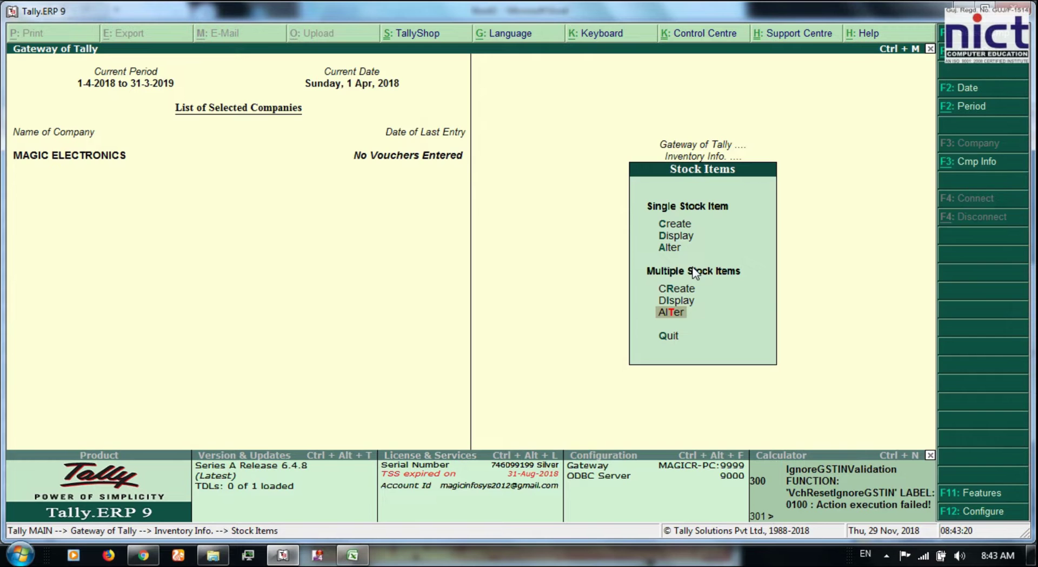
{"action": "key", "text": "Return"}
{"action": "key", "text": "Return"}
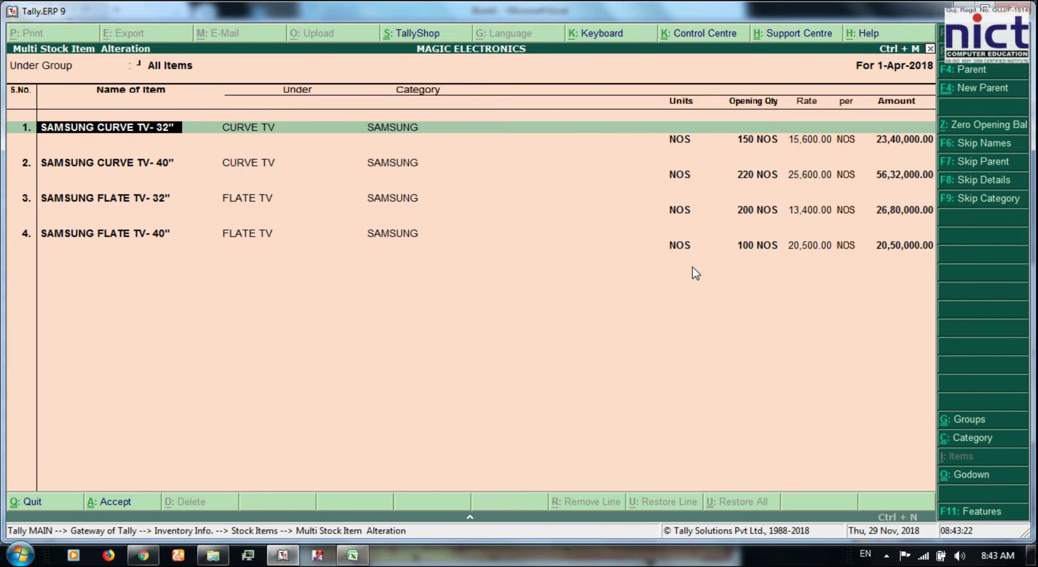
Step: Compare the opening quantity, rate and amount of SAMSUNG CURVE TV- 32" with its row in the Excel sheet
{"action": "key", "text": "alt+Tab"}
{"action": "key", "text": "alt+Tab"}
{"action": "key", "text": "alt+Tab"}
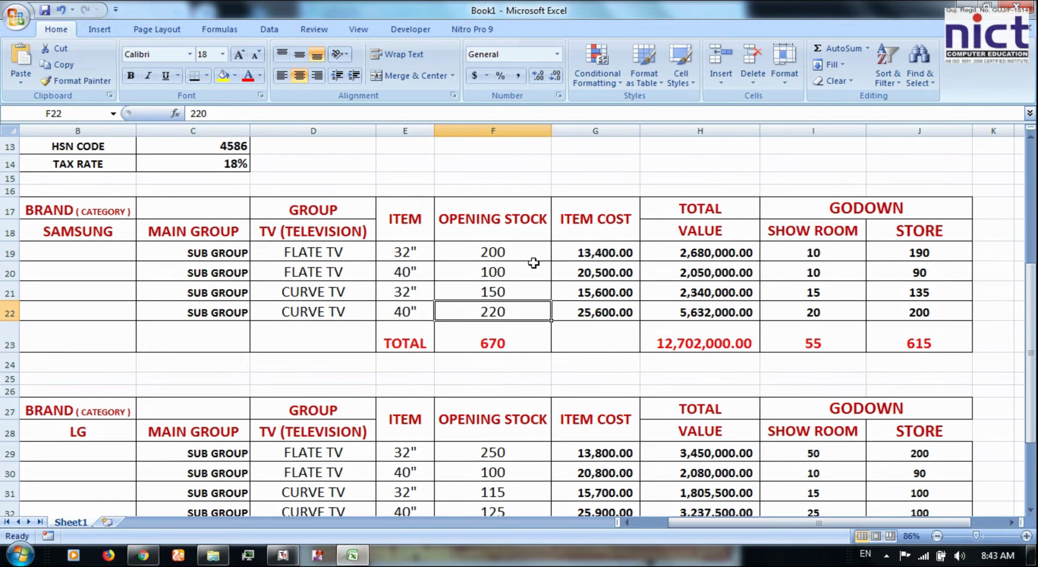
{"action": "key", "text": "alt+Tab"}
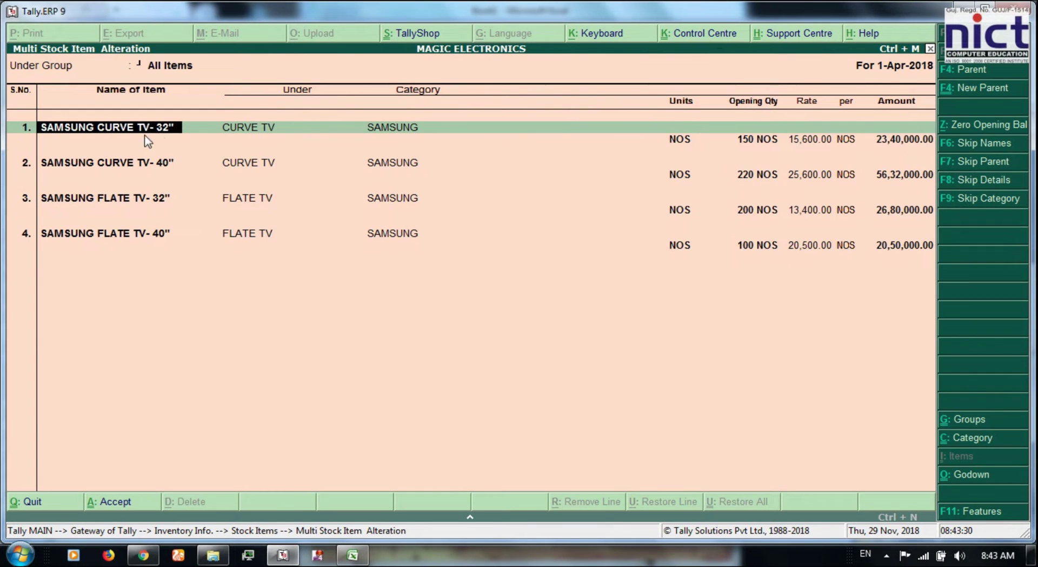
{"action": "key", "text": "alt+Tab"}
{"action": "left_click", "coordinate": [427, 293]}
{"action": "left_click", "coordinate": [535, 293]}
{"action": "key", "text": "alt+Tab"}
{"action": "key", "text": "alt+Tab"}
{"action": "left_click", "coordinate": [628, 294]}
{"action": "key", "text": "alt+Tab"}
{"action": "key", "text": "alt+Tab"}
{"action": "left_click", "coordinate": [719, 295]}
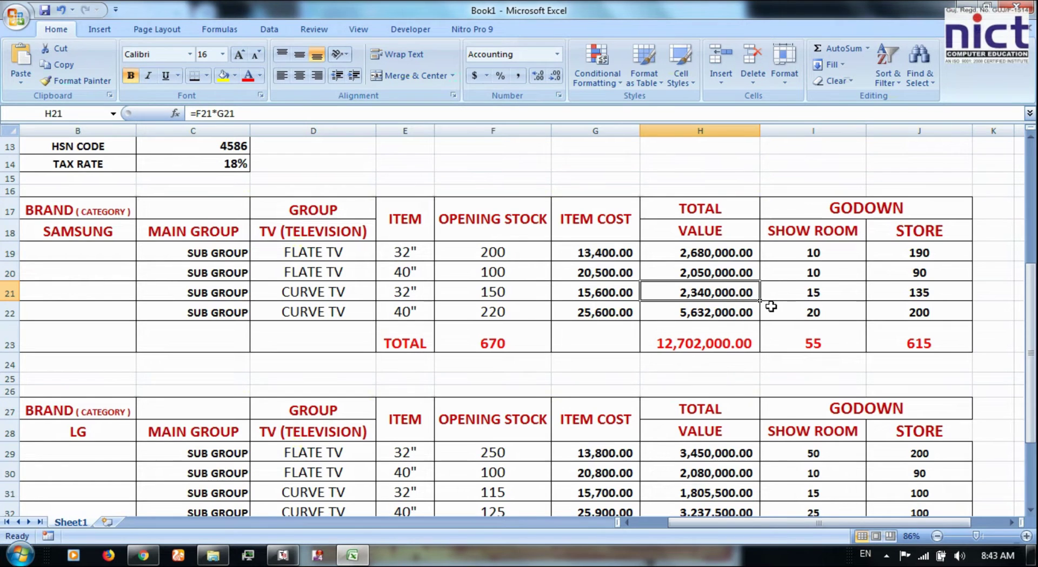
{"action": "key", "text": "alt+Tab"}
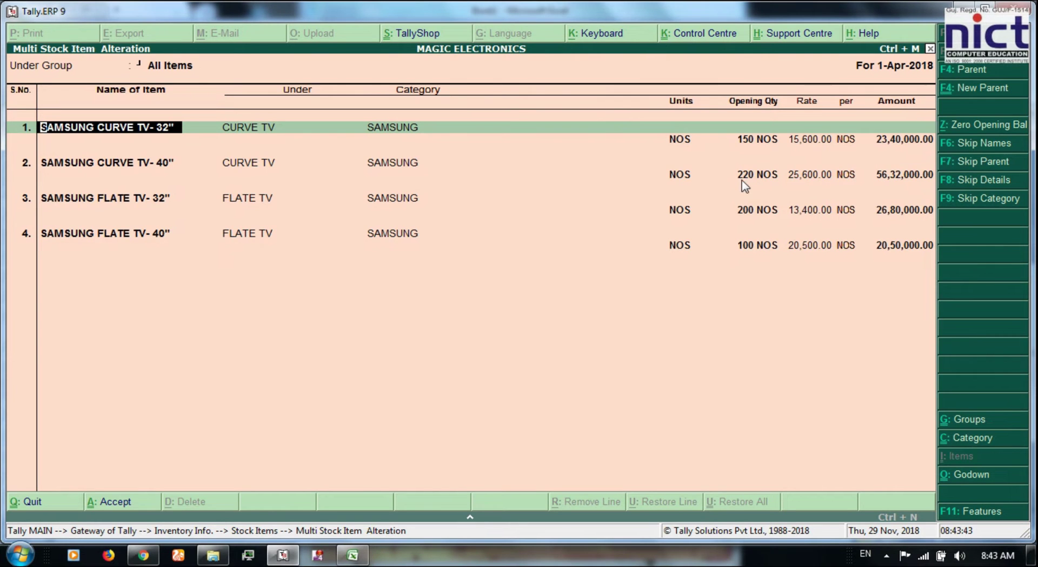
Step: Compare the other SAMSUNG items in the Tally list with the quantities, costs and values in the Excel sheet
{"action": "key", "text": "alt+Tab"}
{"action": "key", "text": "alt+Tab"}
{"action": "key", "text": "alt+Tab"}
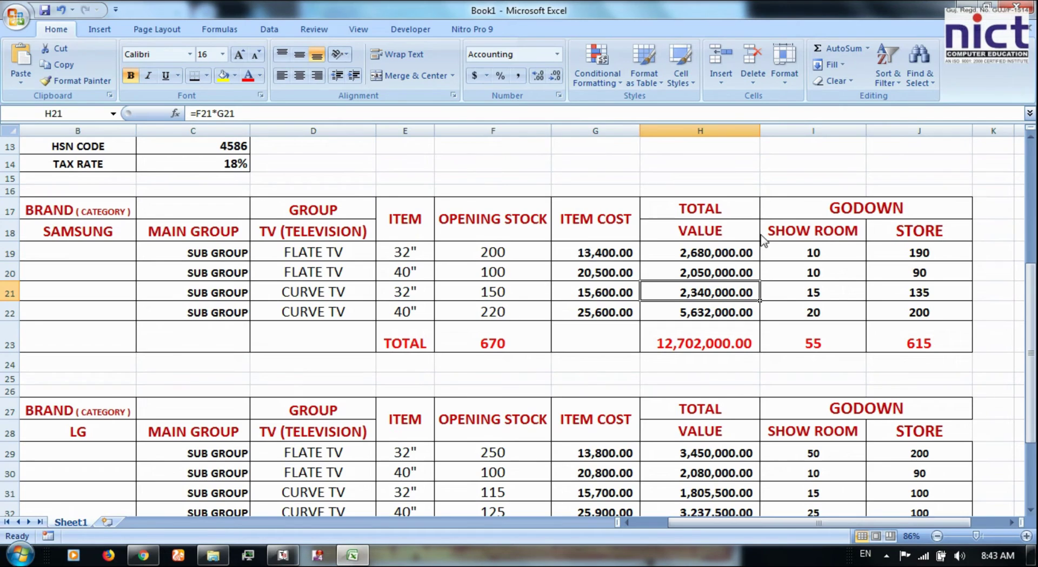
{"action": "key", "text": "alt+Tab"}
{"action": "key", "text": "alt+Tab"}
{"action": "key", "text": "alt+Tab"}
Step: Try to change the Under Group of the open alteration list from All Items to FLATE TV
{"action": "key", "text": "BackSpace"}
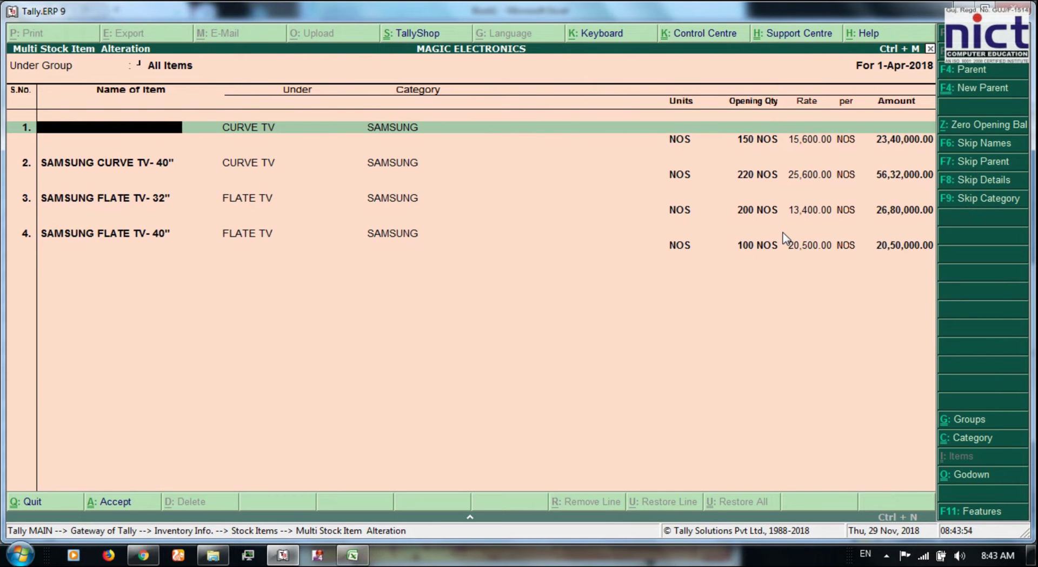
{"action": "key", "text": "Escape"}
{"action": "key", "text": "y"}
{"action": "key", "text": "Return"}
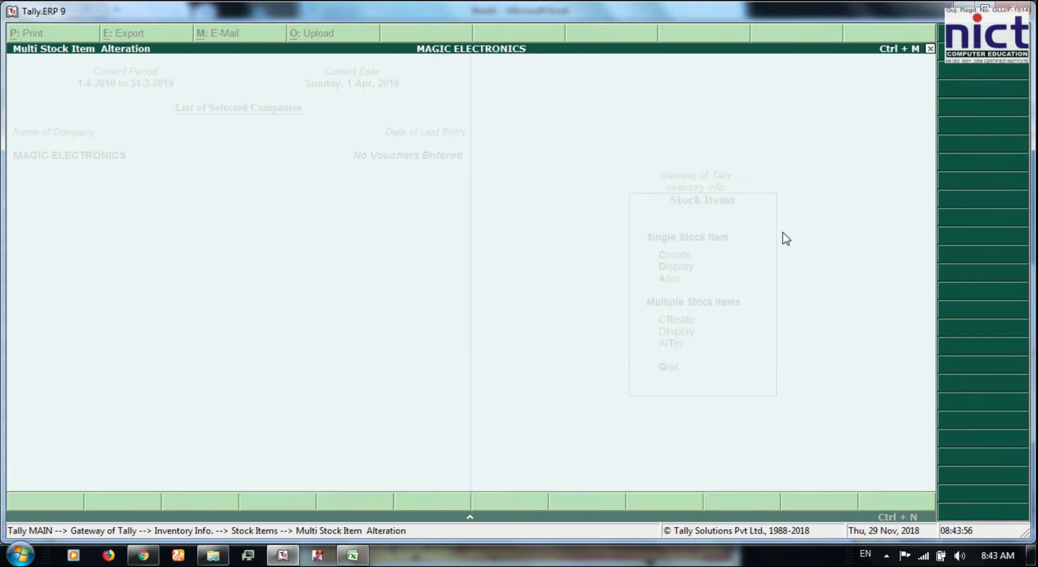
{"action": "key", "text": "Up"}
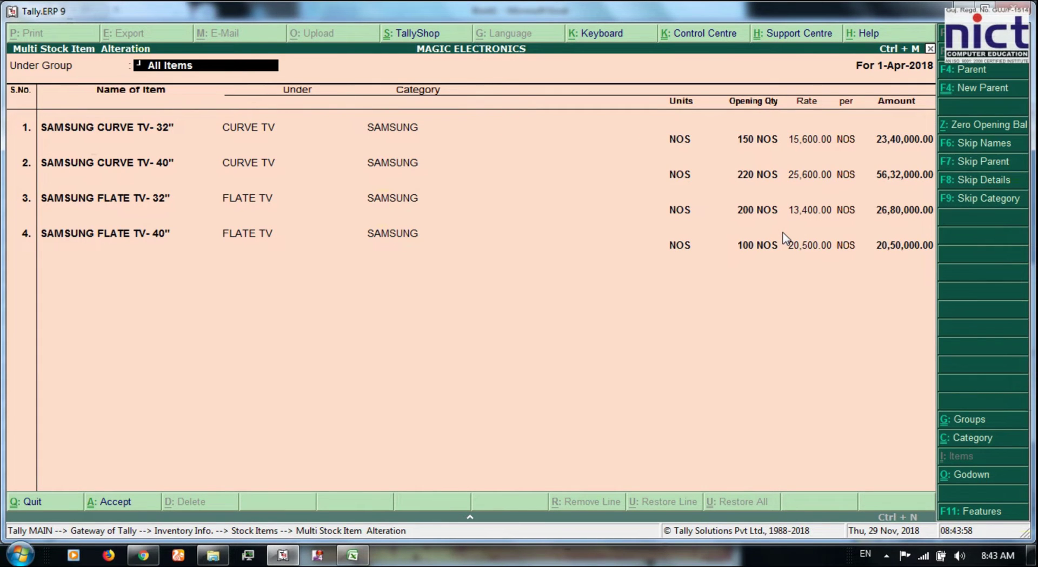
{"action": "type", "text": "A"}
{"action": "key", "text": "Down"}
{"action": "key", "text": "Return"}
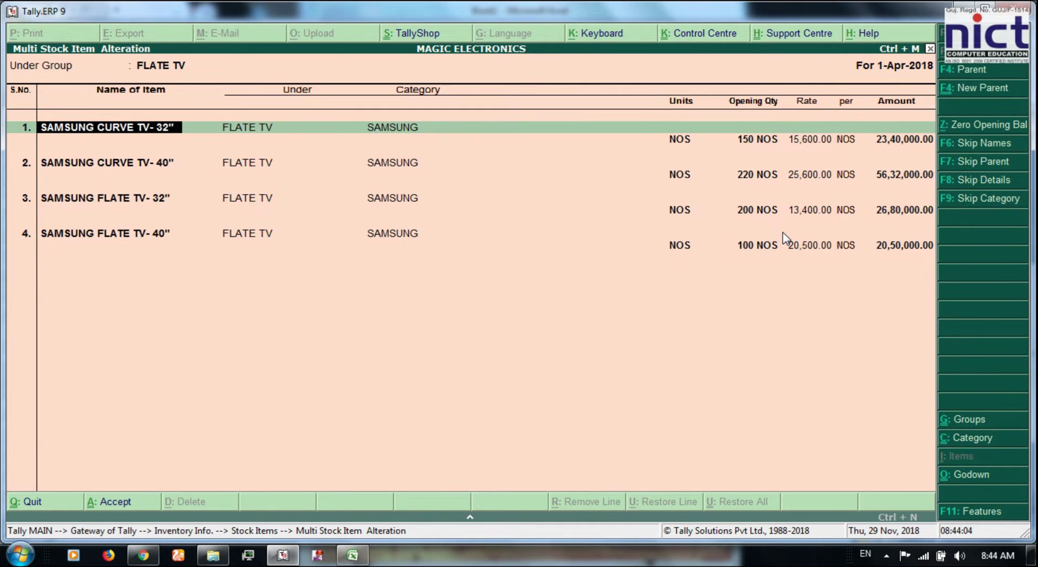
{"action": "key", "text": "Escape"}
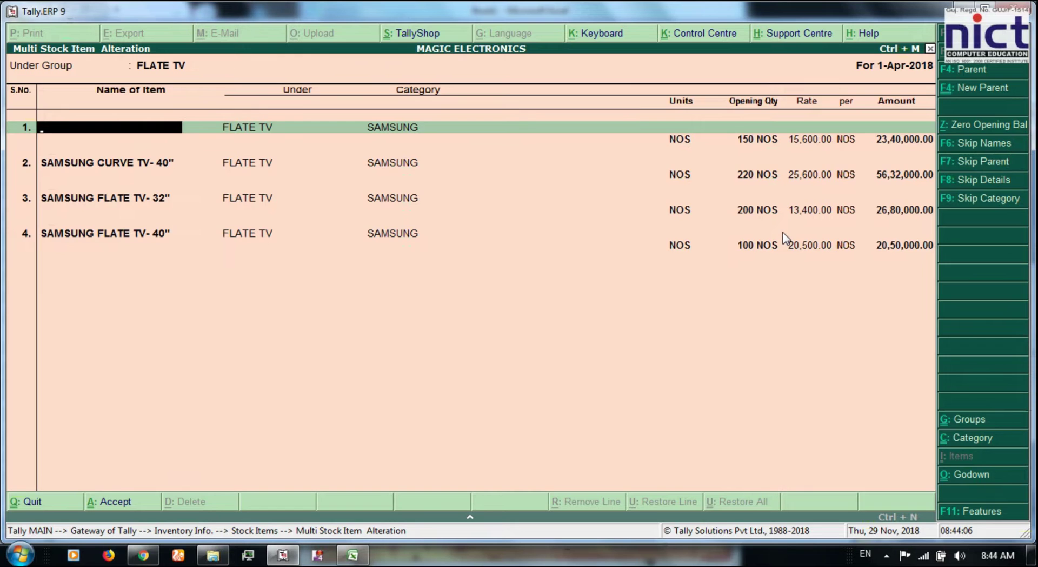
Step: Leave the list without saving and reopen the multiple stock item alteration for the FLATE TV group only
{"action": "key", "text": "Escape"}
{"action": "key", "text": "Return"}
{"action": "key", "text": "Down"}
{"action": "key", "text": "Return"}
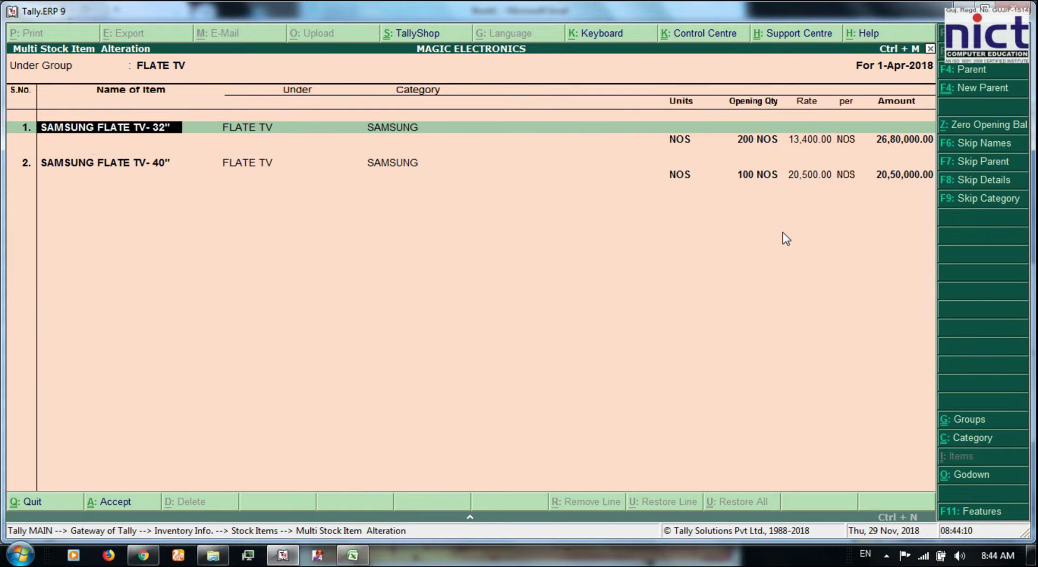
Step: Review the stock items of the TELEVISION group in the multiple alteration list, then close it without changes
{"action": "key", "text": "Escape"}
{"action": "key", "text": "Down"}
{"action": "key", "text": "Up"}
{"action": "key", "text": "Up"}
{"action": "key", "text": "Return"}
{"action": "key", "text": "Escape"}
{"action": "key", "text": "Down"}
{"action": "key", "text": "Down"}
{"action": "key", "text": "Return"}
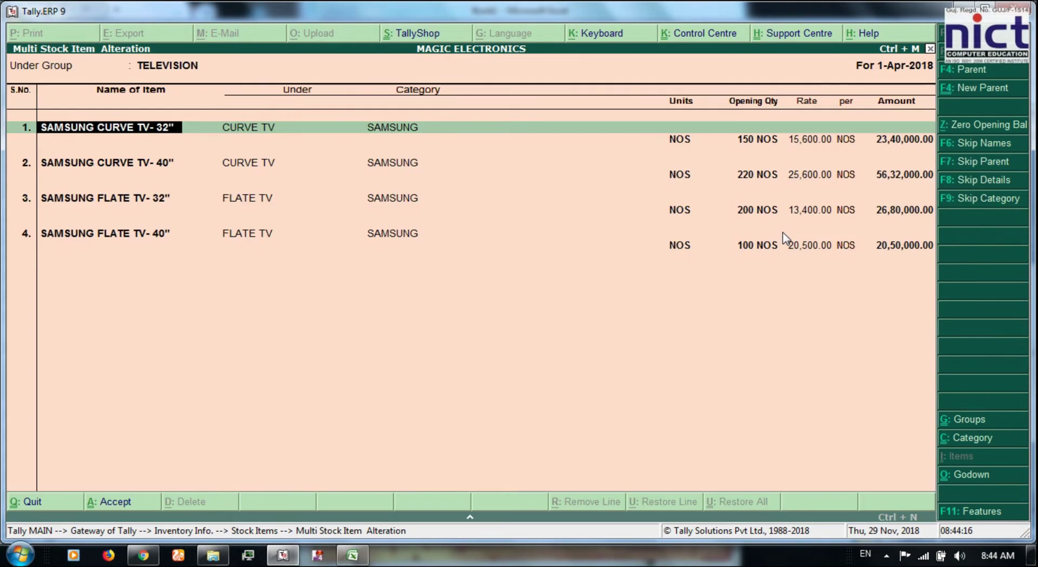
{"action": "key", "text": "BackSpace"}
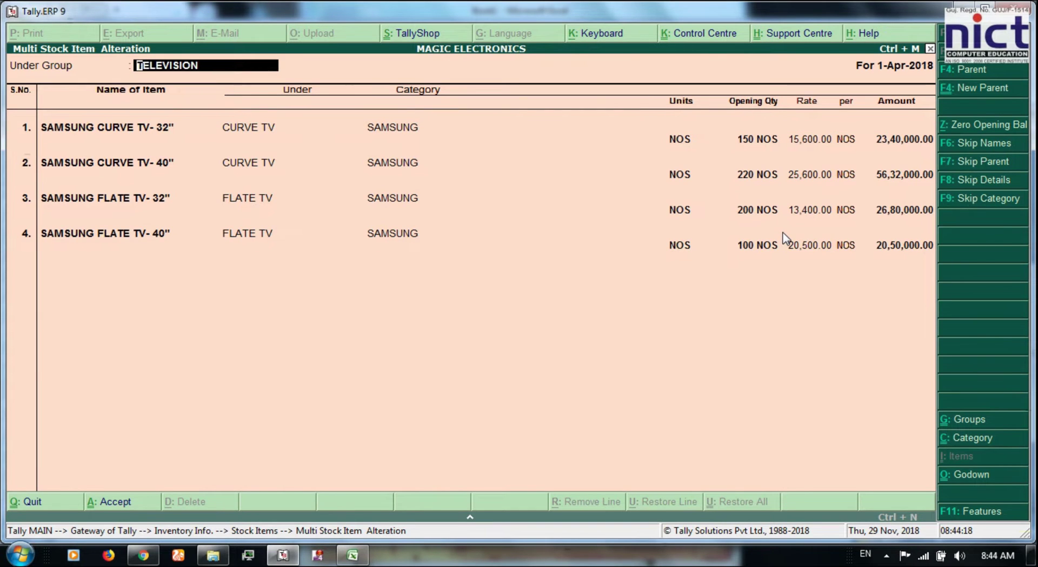
{"action": "key", "text": "Escape"}
{"action": "key", "text": "Escape"}
{"action": "key", "text": "Return"}
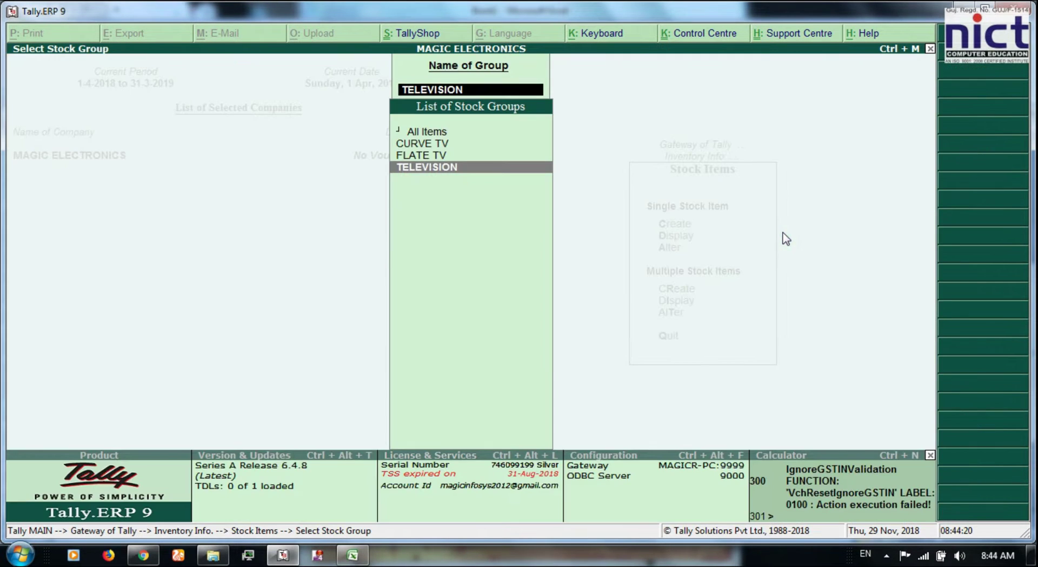
{"action": "key", "text": "Escape"}
Step: Open a new single stock item, check the LG items in Excel, and reuse the name SAMSUNG CURVE TV- 32" in Tally
{"action": "key", "text": "Up"}
{"action": "key", "text": "Up"}
{"action": "key", "text": "Up"}
{"action": "key", "text": "Up"}
{"action": "key", "text": "Up"}
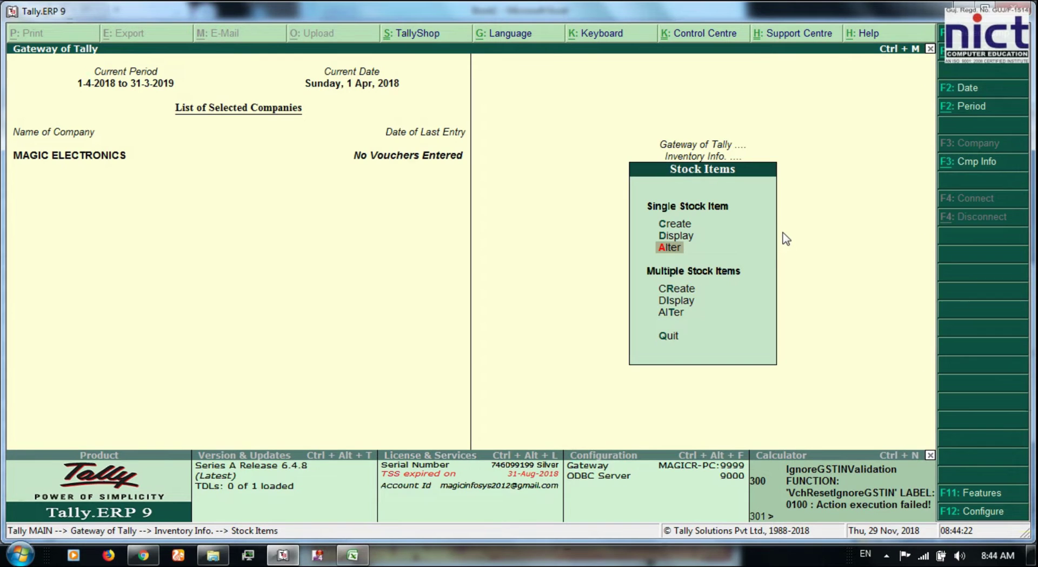
{"action": "key", "text": "Return"}
{"action": "key", "text": "alt+Tab"}
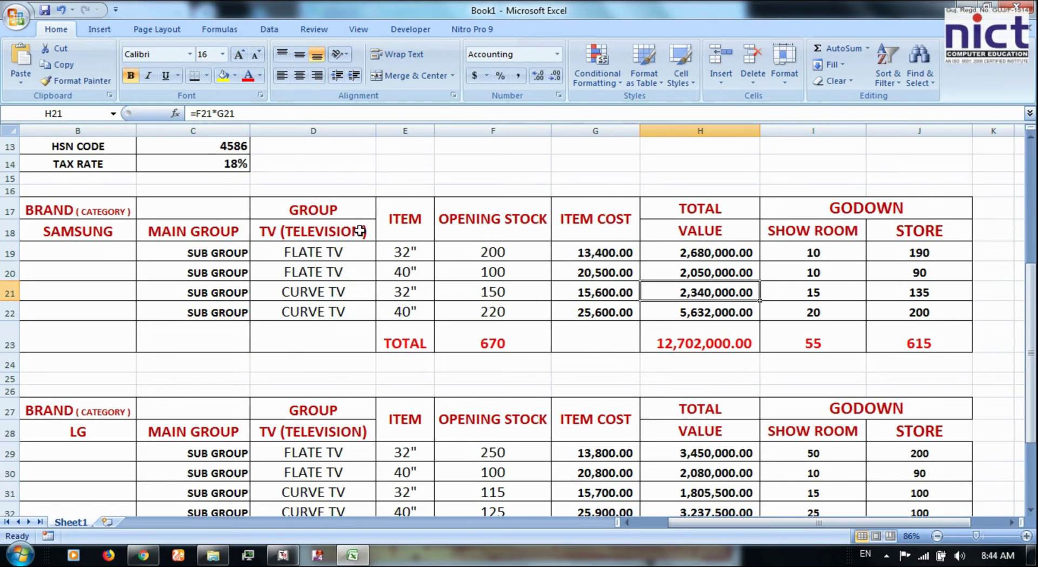
{"action": "key", "text": "alt+Tab"}
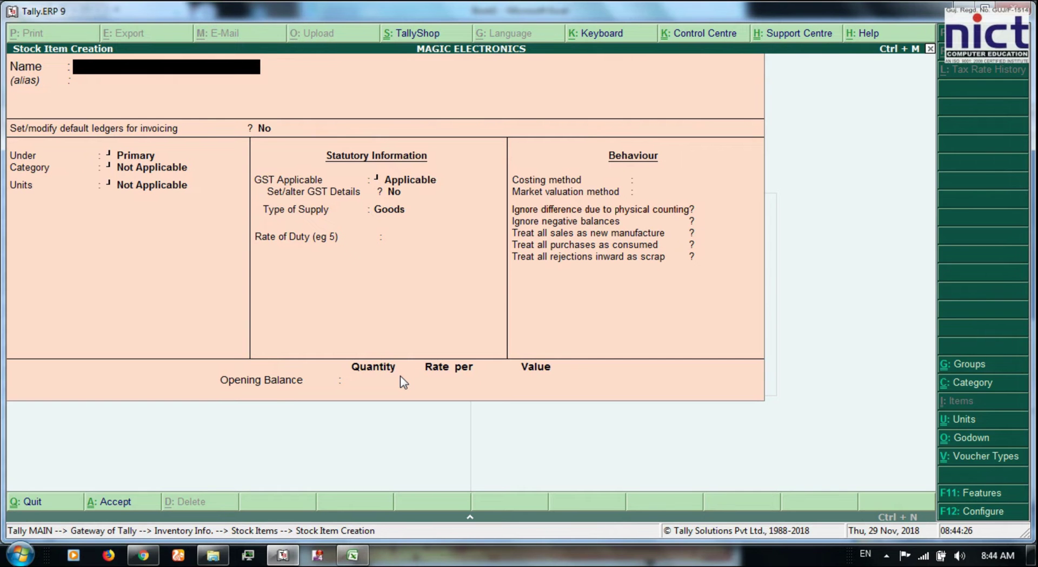
{"action": "key", "text": "alt+Tab"}
{"action": "key", "text": "alt+Tab"}
{"action": "key", "text": "ctrl+alt+v"}
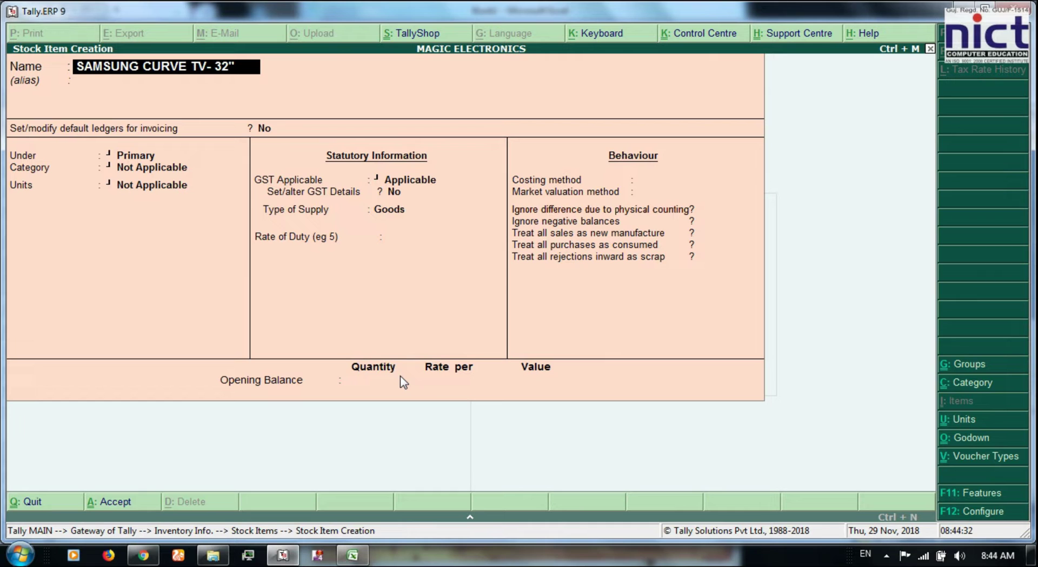
Step: Try to replace the brand SAMSUNG with LG in the new stock item's name
{"action": "key", "text": "BackSpace"}
{"action": "key", "text": "BackSpace"}
{"action": "key", "text": "BackSpace"}
{"action": "key", "text": "BackSpace"}
{"action": "key", "text": "BackSpace"}
{"action": "key", "text": "BackSpace"}
{"action": "key", "text": "BackSpace"}
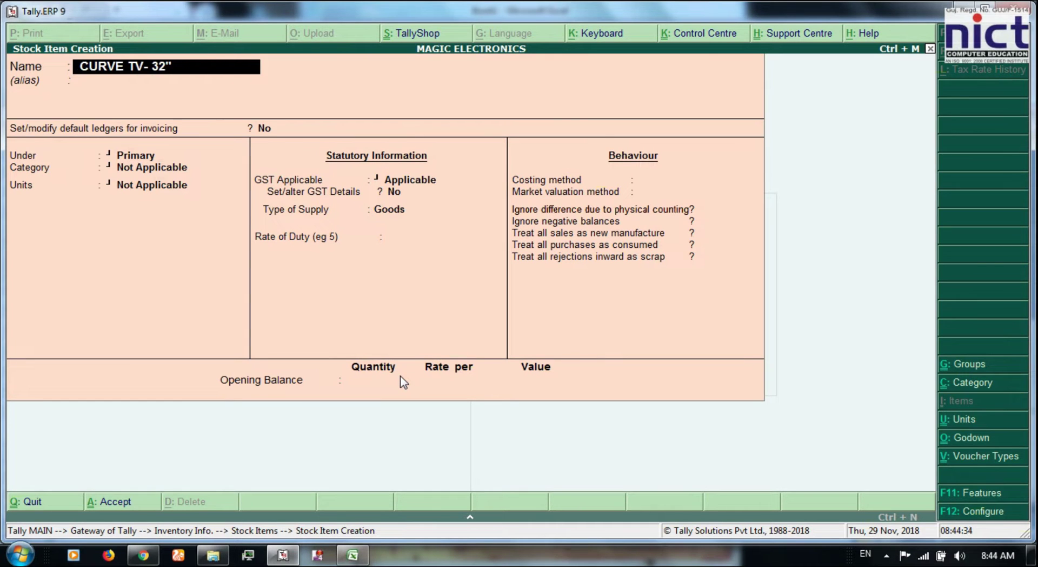
{"action": "key", "text": "BackSpace"}
{"action": "key", "text": "BackSpace"}
{"action": "key", "text": "BackSpace"}
{"action": "key", "text": "BackSpace"}
{"action": "key", "text": "BackSpace"}
{"action": "key", "text": "BackSpace"}
{"action": "key", "text": "BackSpace"}
{"action": "key", "text": "BackSpace"}
{"action": "key", "text": "BackSpace"}
{"action": "key", "text": "BackSpace"}
{"action": "key", "text": "BackSpace"}
{"action": "key", "text": "BackSpace"}
{"action": "key", "text": "BackSpace"}
{"action": "type", "text": "LG"}
{"action": "key", "text": "BackSpace"}
{"action": "key", "text": "BackSpace"}
{"action": "key", "text": "BackSpace"}
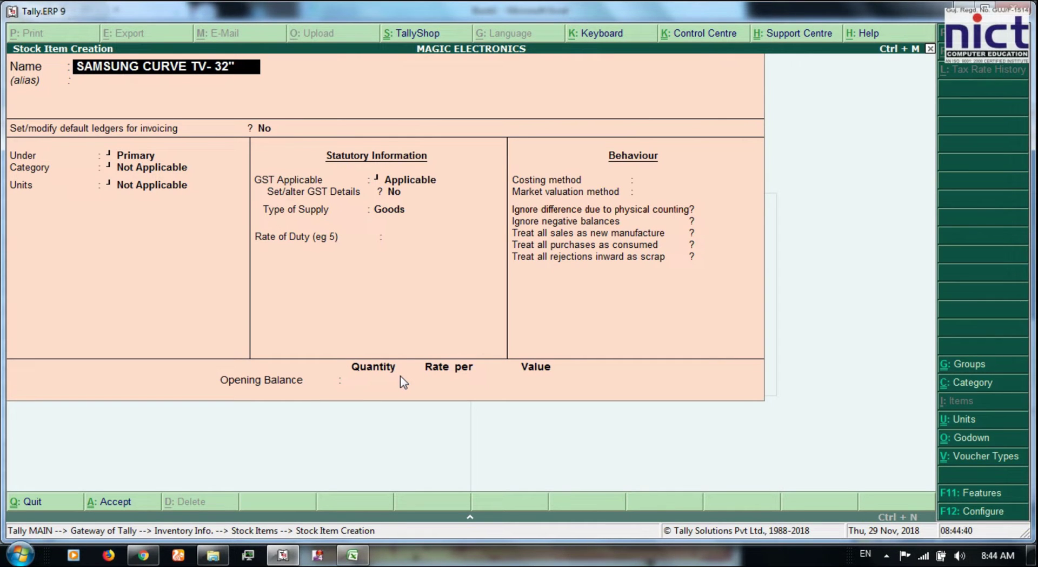
Step: Replace the brand SAMSUNG with LG in the new stock item's name
{"action": "key", "text": "BackSpace"}
{"action": "key", "text": "BackSpace"}
{"action": "key", "text": "BackSpace"}
{"action": "key", "text": "BackSpace"}
{"action": "key", "text": "BackSpace"}
{"action": "key", "text": "BackSpace"}
{"action": "key", "text": "BackSpace"}
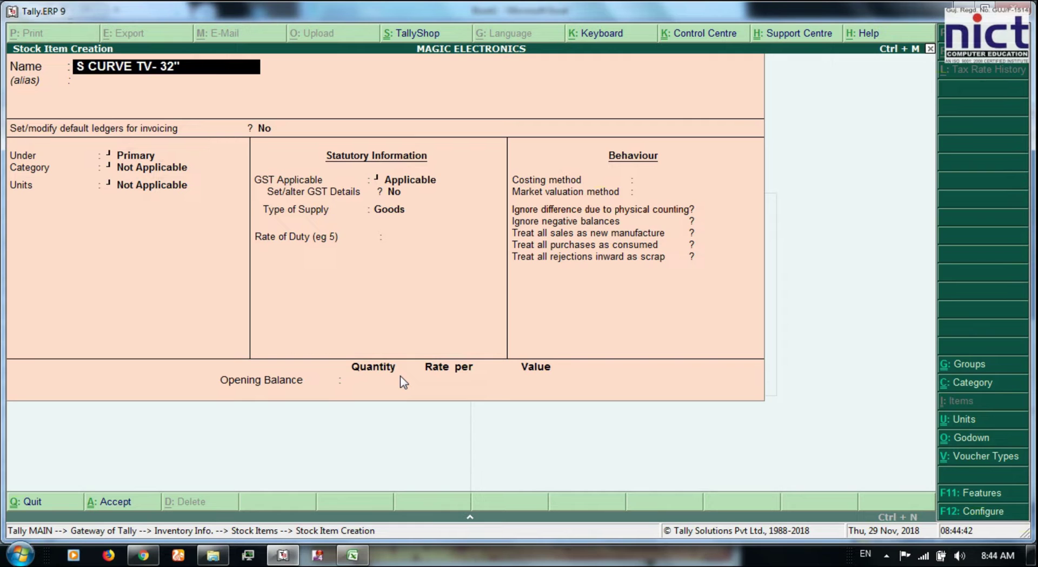
{"action": "type", "text": "LG"}
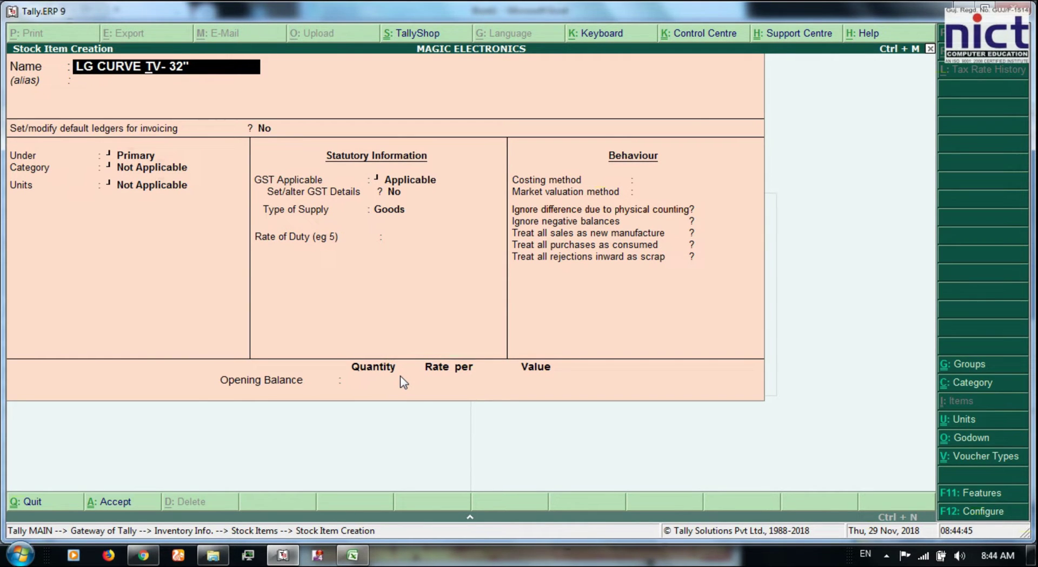
Step: Replace CURVE with FLATE so that the stock item is named LG FLATE TV- 32"
{"action": "key", "text": "BackSpace"}
{"action": "key", "text": "BackSpace"}
{"action": "key", "text": "BackSpace"}
{"action": "key", "text": "BackSpace"}
{"action": "key", "text": "BackSpace"}
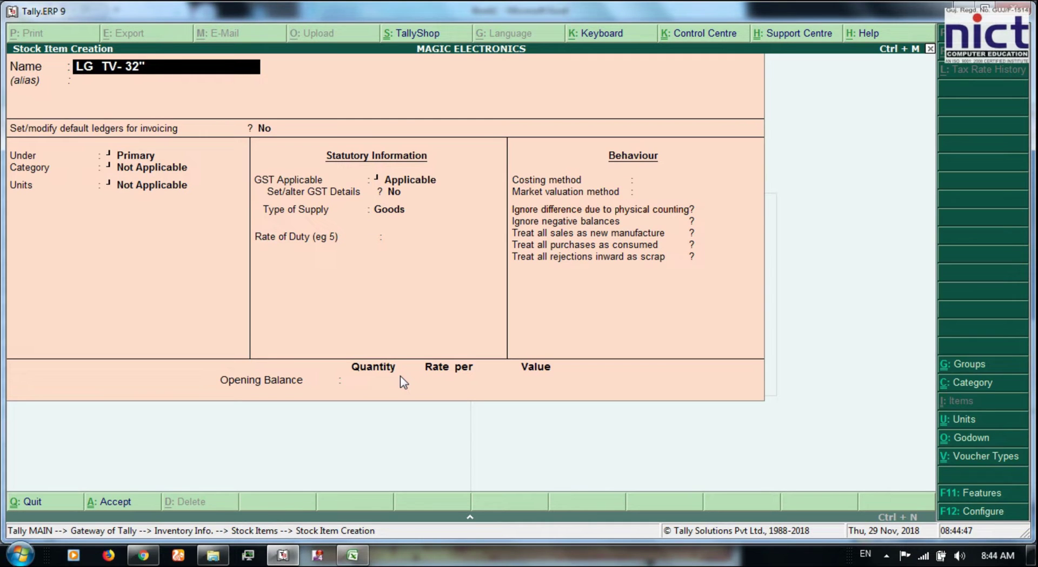
{"action": "type", "text": "FLATE"}
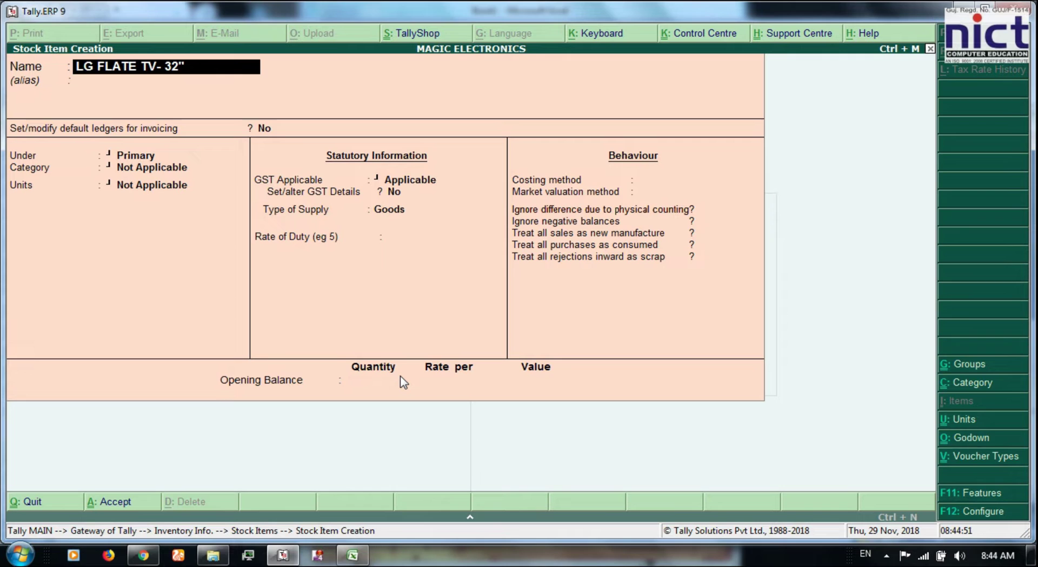
Step: Place the 32" LG item under the FLATE TV group and assign it the LG category
{"action": "key", "text": "Return"}
{"action": "key", "text": "Return"}
{"action": "key", "text": "Down"}
{"action": "key", "text": "Down"}
{"action": "key", "text": "Return"}
{"action": "key", "text": "Down"}
{"action": "key", "text": "Down"}
{"action": "key", "text": "Up"}
{"action": "key", "text": "Return"}
Step: Keep NOS as the unit and the default GST, duty, costing and behaviour settings for the LG FLATE TV- 32" item
{"action": "key", "text": "Return"}
{"action": "key", "text": "Return"}
{"action": "key", "text": "Return"}
{"action": "key", "text": "Return"}
{"action": "key", "text": "Return"}
{"action": "key", "text": "Return"}
{"action": "key", "text": "Return"}
{"action": "key", "text": "Return"}
{"action": "key", "text": "Return"}
{"action": "key", "text": "Return"}
{"action": "key", "text": "Return"}
{"action": "key", "text": "Return"}
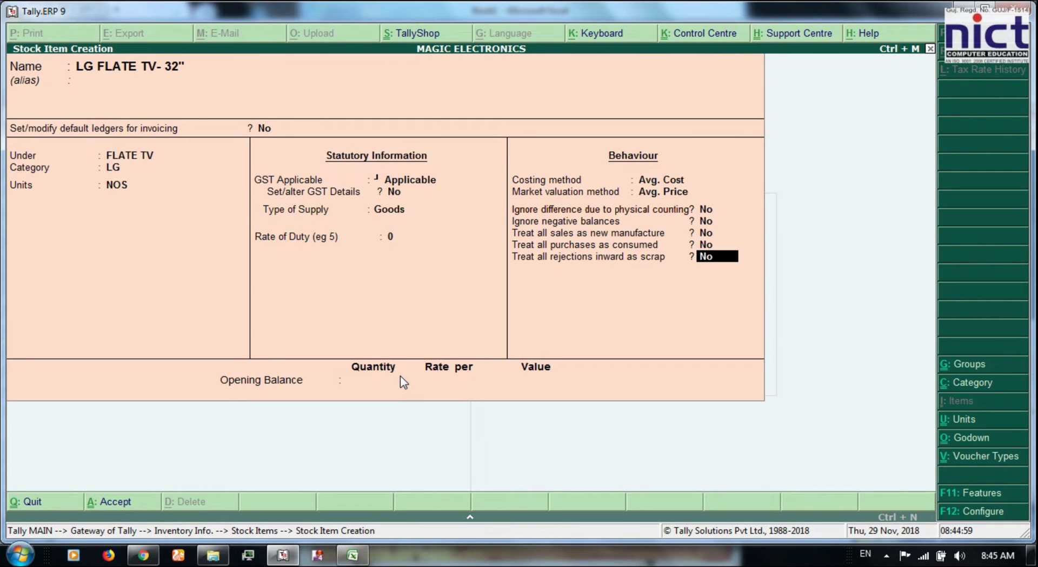
Step: Look up the LG 32" flat TV's opening stock in Excel and set its opening quantity to 250 in Tally
{"action": "key", "text": "alt+Tab"}
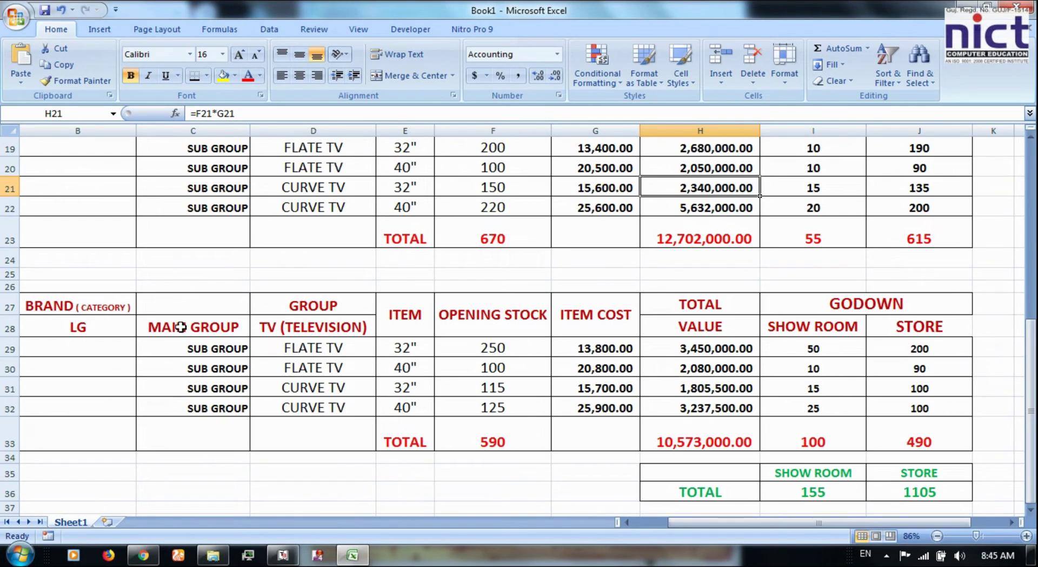
{"action": "key", "text": "alt+Tab"}
{"action": "type", "text": "250"}
{"action": "key", "text": "Return"}
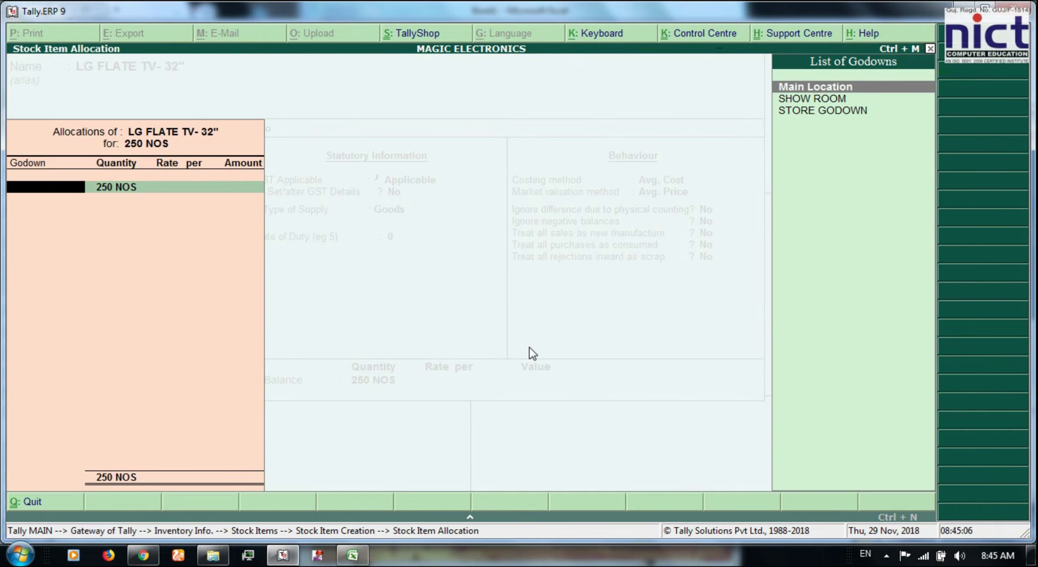
Step: Check the godown split in Excel and allocate 50 NOS of LG FLATE TV- 32" to the SHOW ROOM godown
{"action": "key", "text": "alt+Tab"}
{"action": "left_click", "coordinate": [833, 349]}
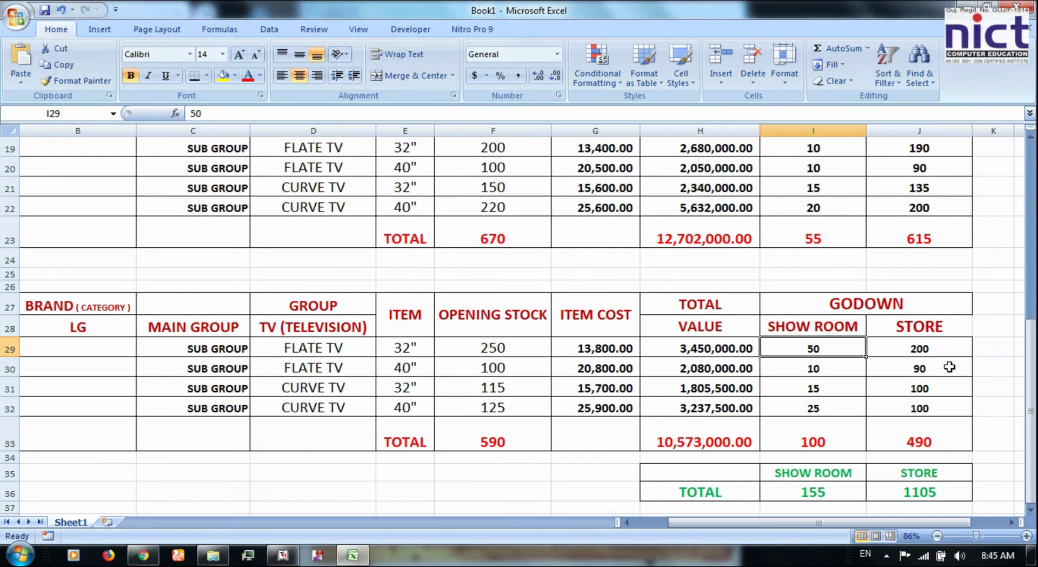
{"action": "key", "text": "alt+Tab"}
{"action": "key", "text": "Down"}
{"action": "key", "text": "Return"}
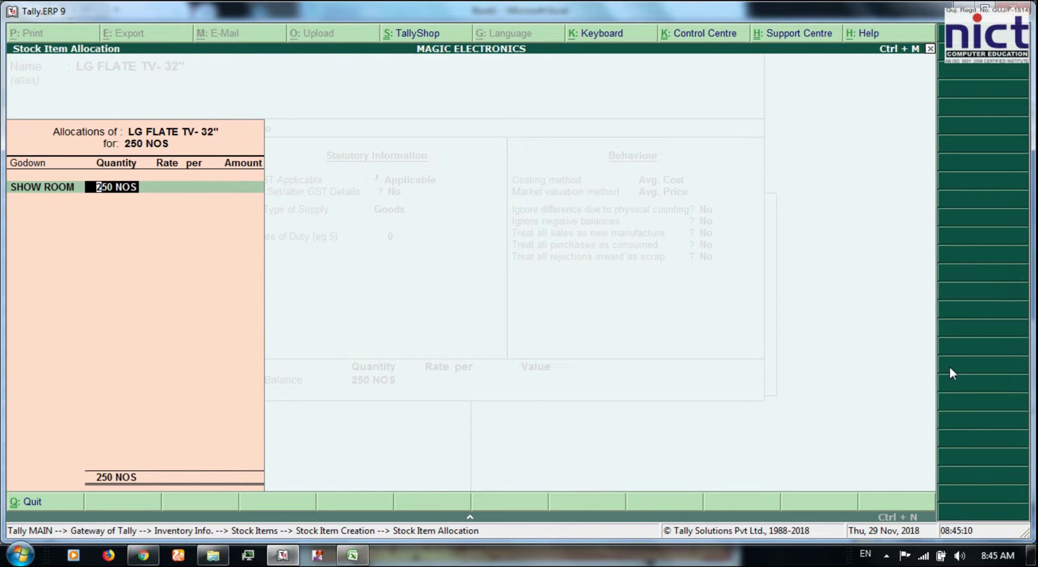
{"action": "type", "text": "50"}
{"action": "key", "text": "Return"}
Step: Look up the item cost in Excel and set the SHOW ROOM allocation's rate to 13800 per NOS
{"action": "key", "text": "alt+Tab"}
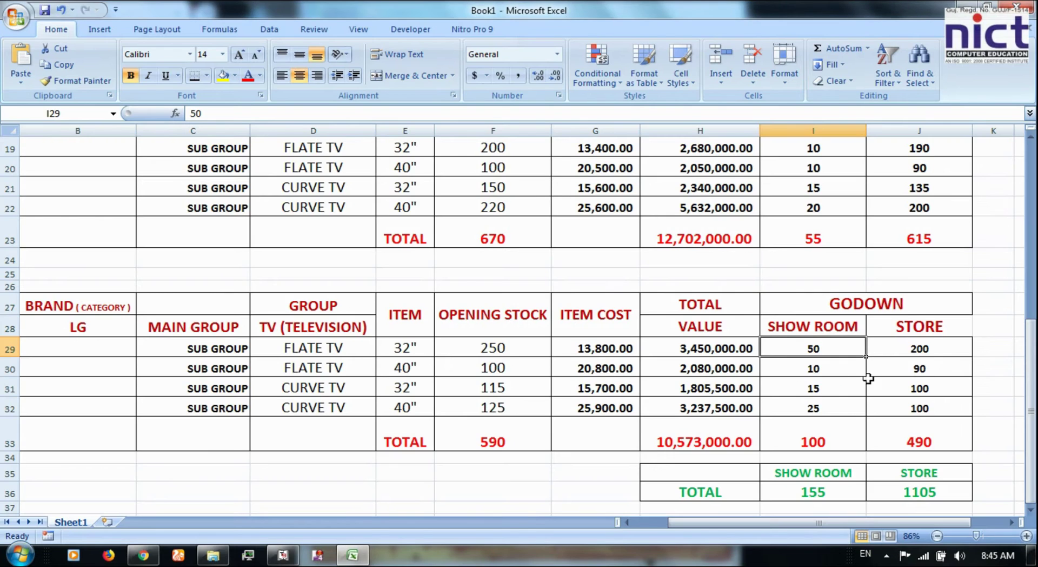
{"action": "key", "text": "alt+Tab"}
{"action": "type", "text": "13,"}
{"action": "type", "text": "800"}
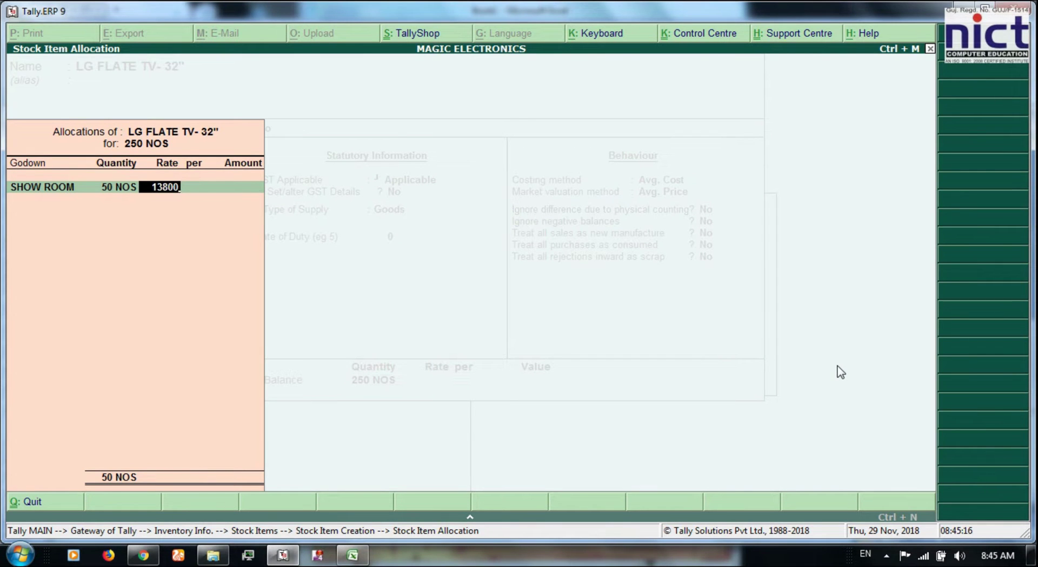
{"action": "key", "text": "Return"}
{"action": "key", "text": "Return"}
Step: Allocate the remaining 200 NOS to STORE GODOWN at a rate of 13800 and save the stock item
{"action": "key", "text": "Down"}
{"action": "key", "text": "Down"}
{"action": "key", "text": "Return"}
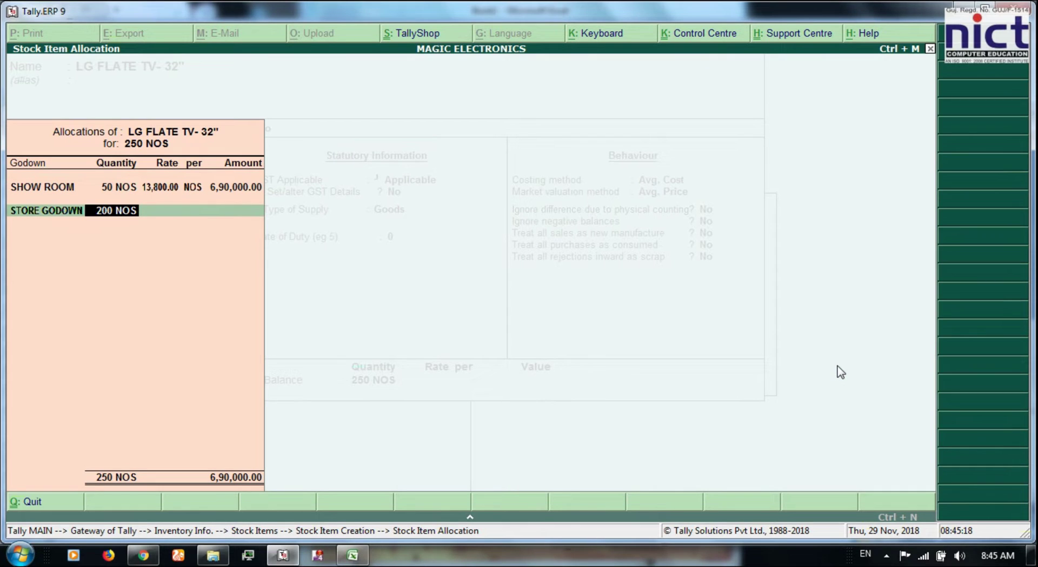
{"action": "key", "text": "Return"}
{"action": "type", "text": "13800"}
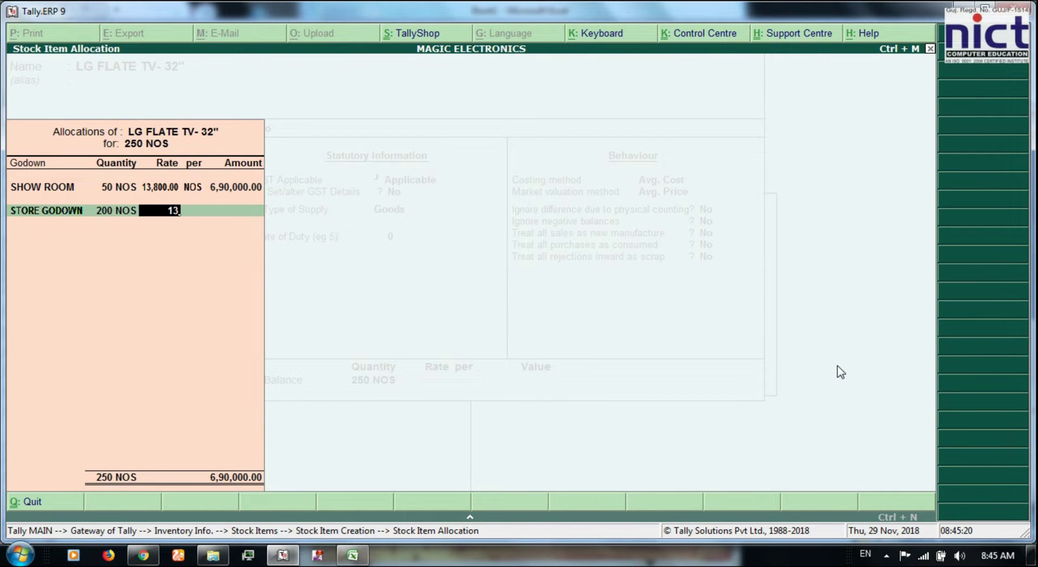
{"action": "key", "text": "Return"}
{"action": "key", "text": "Return"}
{"action": "key", "text": "Return"}
{"action": "key", "text": "Return"}
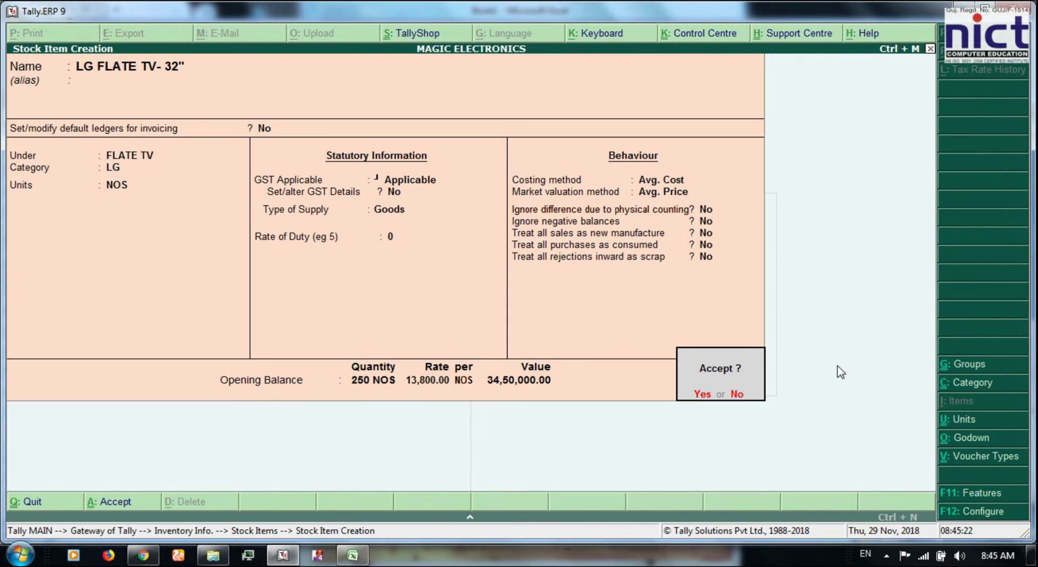
{"action": "key", "text": "Return"}
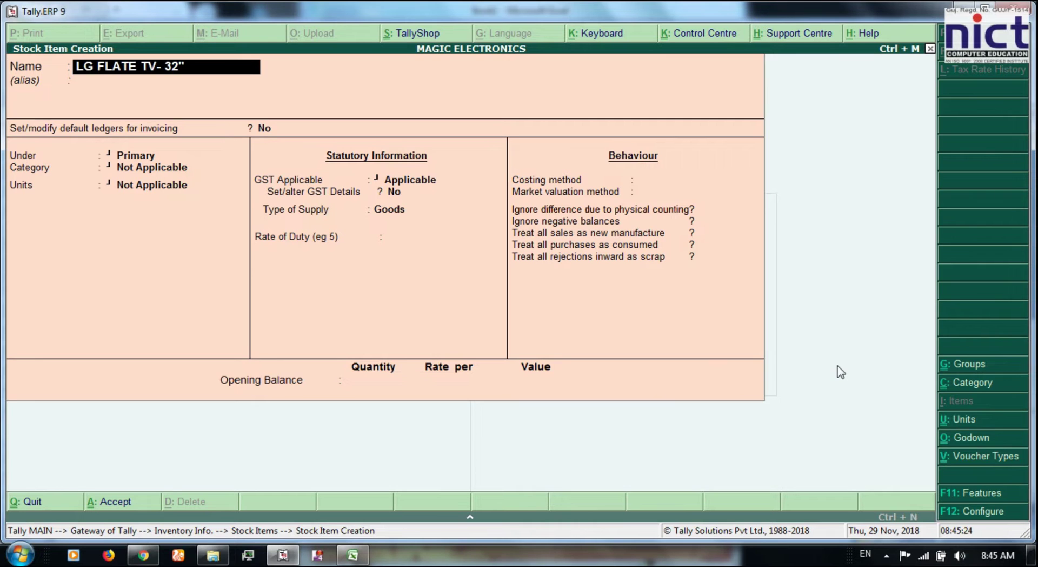
Step: Name the next stock item LG FLATE TV- 40" by changing the size in the reused name
{"action": "key", "text": "BackSpace"}
{"action": "key", "text": "BackSpace"}
{"action": "type", "text": "40"}
{"action": "key", "text": "Return"}
{"action": "key", "text": "Return"}
{"action": "key", "text": "Return"}
Step: Place the 40" LG item under the FLATE TV group and assign it the LG category
{"action": "key", "text": "Down"}
{"action": "key", "text": "Down"}
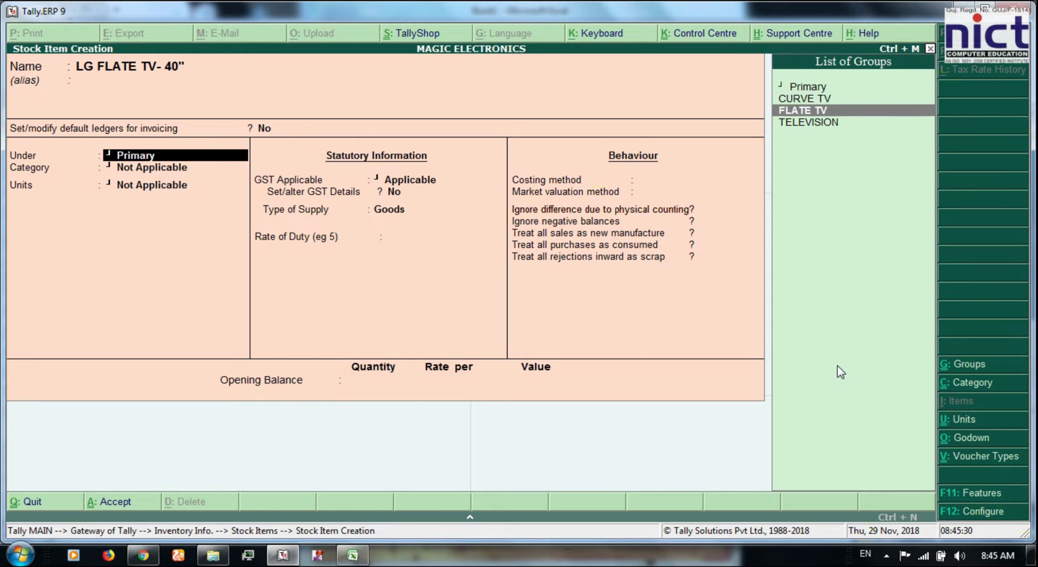
{"action": "key", "text": "Return"}
{"action": "key", "text": "Down"}
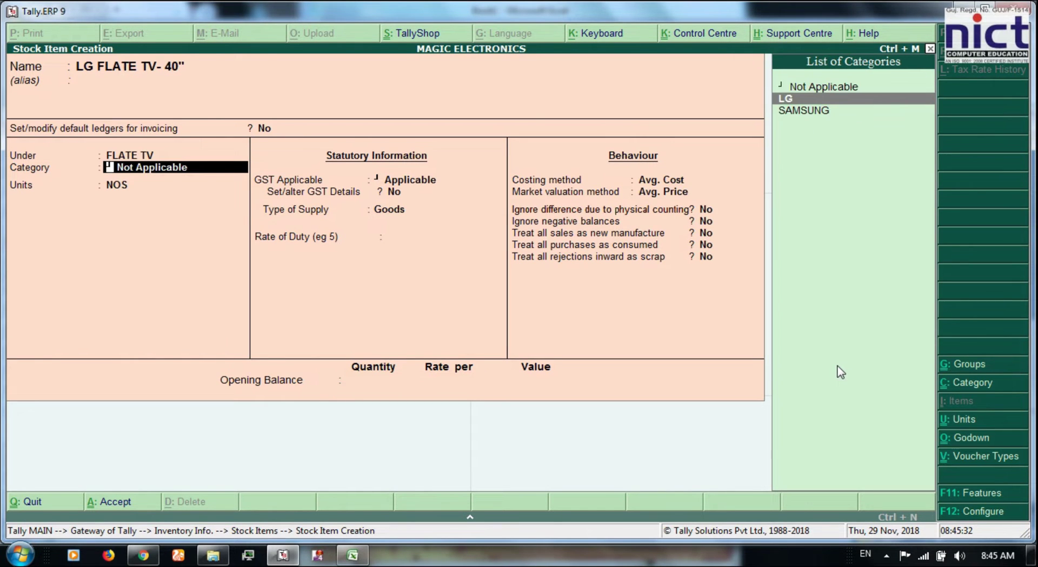
{"action": "key", "text": "Return"}
Step: Keep NOS as the unit and the default GST, duty, costing and behaviour settings for the LG FLATE TV- 40" item
{"action": "key", "text": "Return"}
{"action": "key", "text": "Return"}
{"action": "key", "text": "Return"}
{"action": "key", "text": "Return"}
{"action": "key", "text": "Return"}
{"action": "key", "text": "Return"}
{"action": "key", "text": "Return"}
{"action": "key", "text": "Return"}
{"action": "key", "text": "Return"}
{"action": "key", "text": "Return"}
{"action": "key", "text": "Return"}
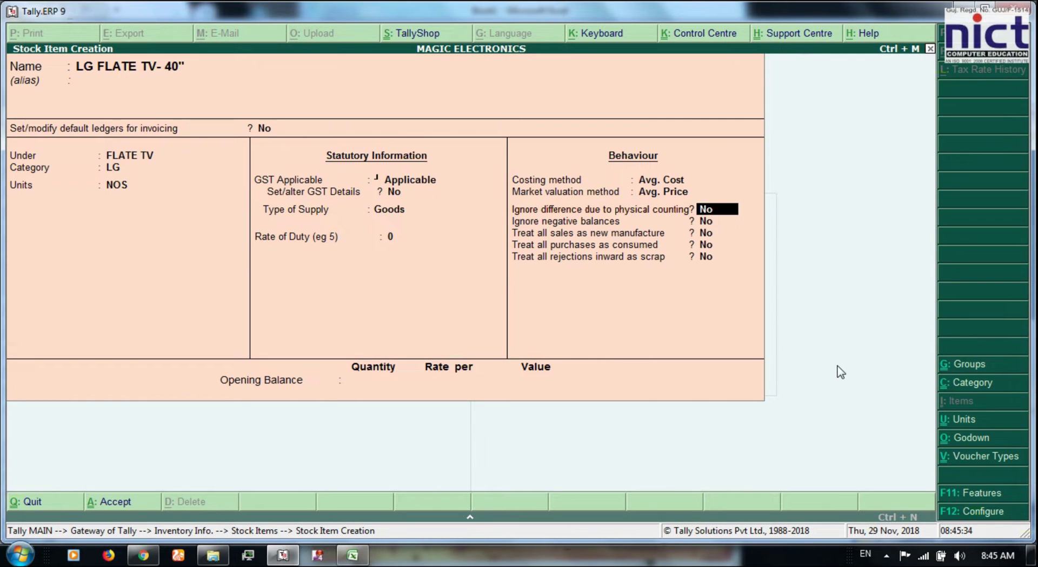
Step: Set the opening balance quantity of LG FLATE TV- 40" to 100 NOS, as listed in the Excel stock sheet
{"action": "key", "text": "alt+Tab"}
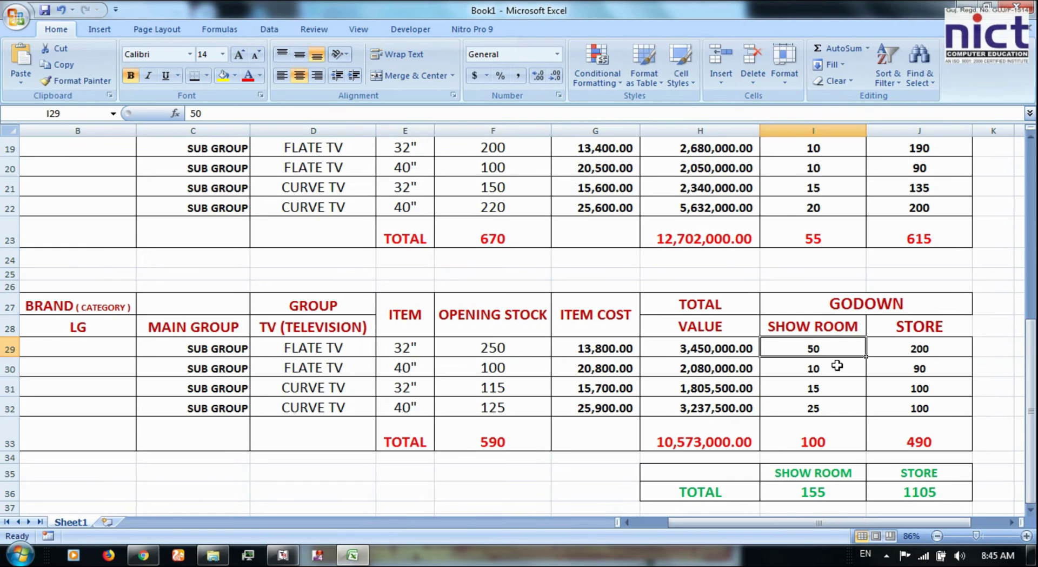
{"action": "left_click", "coordinate": [505, 367]}
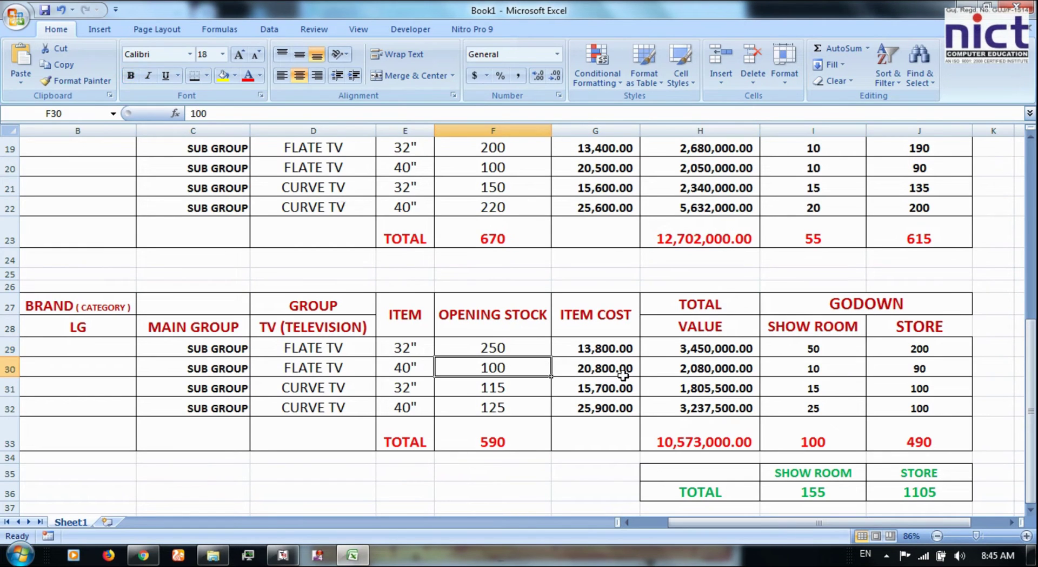
{"action": "key", "text": "alt+Tab"}
{"action": "type", "text": "100"}
{"action": "key", "text": "Return"}
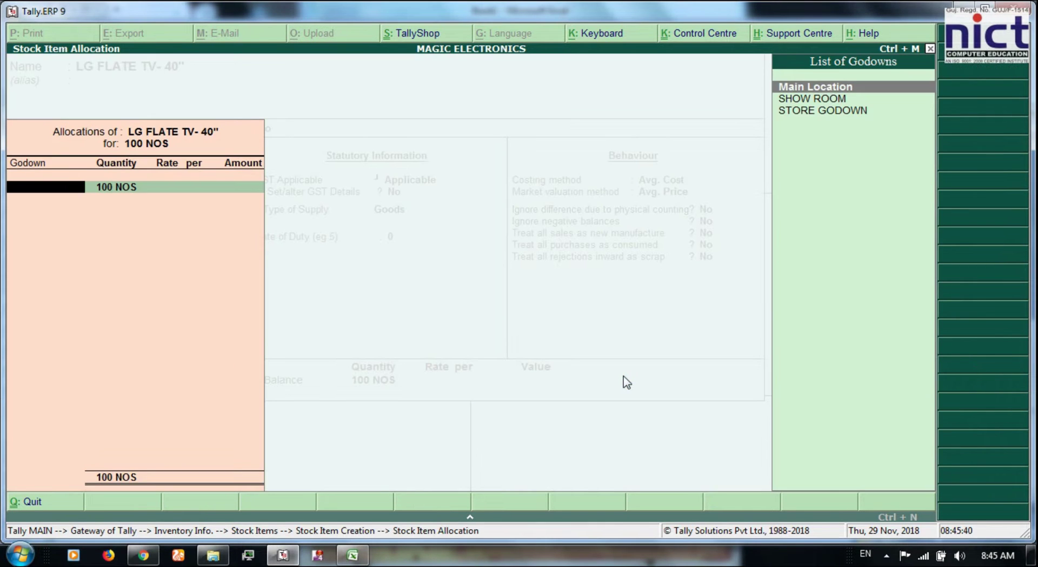
Step: Allocate 10 NOS of LG FLATE TV- 40" to the SHOW ROOM godown at a rate of 20,800
{"action": "key", "text": "Down"}
{"action": "key", "text": "Return"}
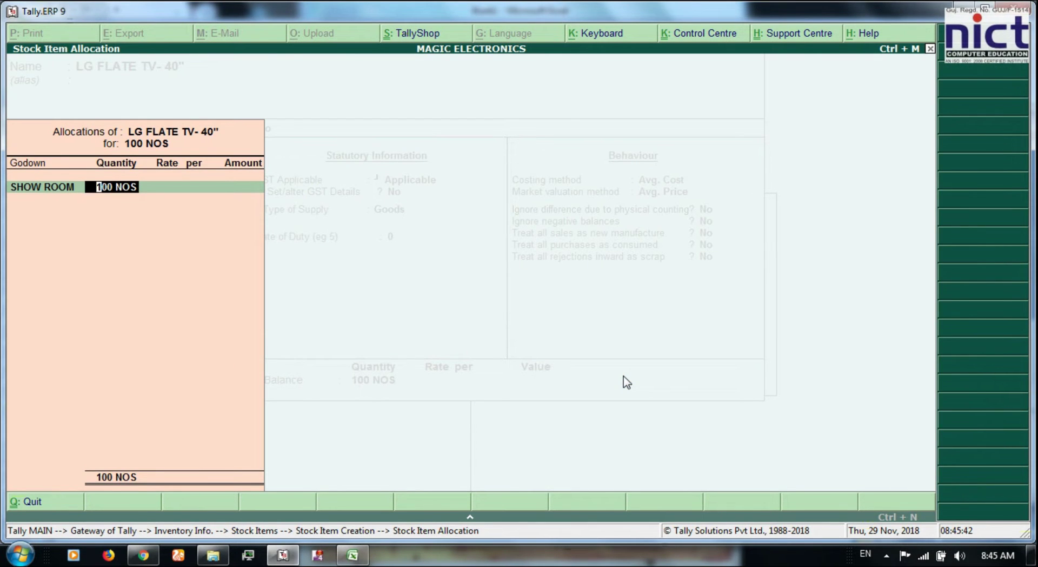
{"action": "key", "text": "alt+Tab"}
{"action": "key", "text": "alt+Tab"}
{"action": "type", "text": "10"}
{"action": "key", "text": "Return"}
{"action": "key", "text": "alt+Tab"}
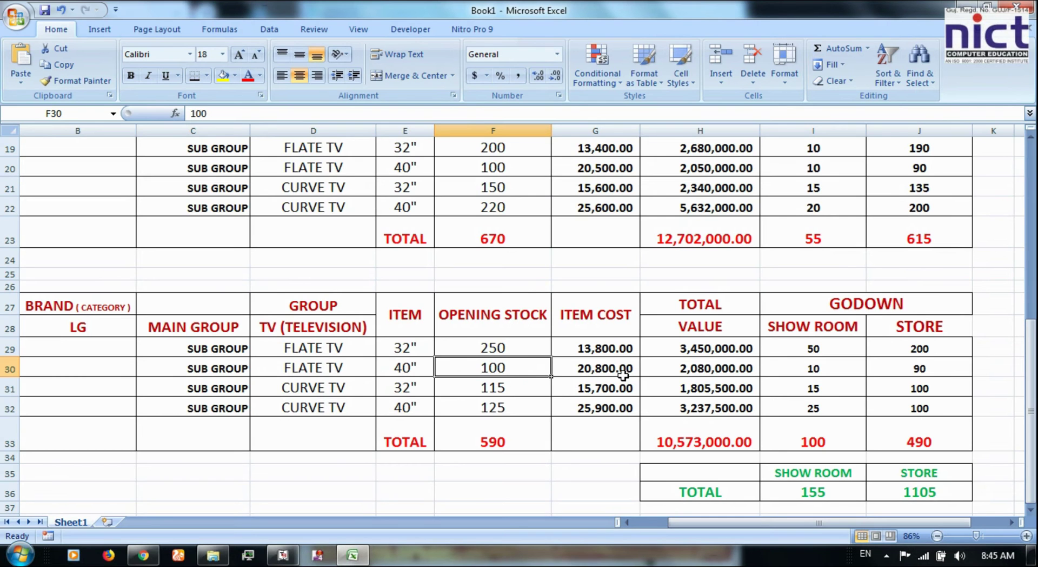
{"action": "key", "text": "alt+Tab"}
{"action": "type", "text": "20800"}
{"action": "key", "text": "Return"}
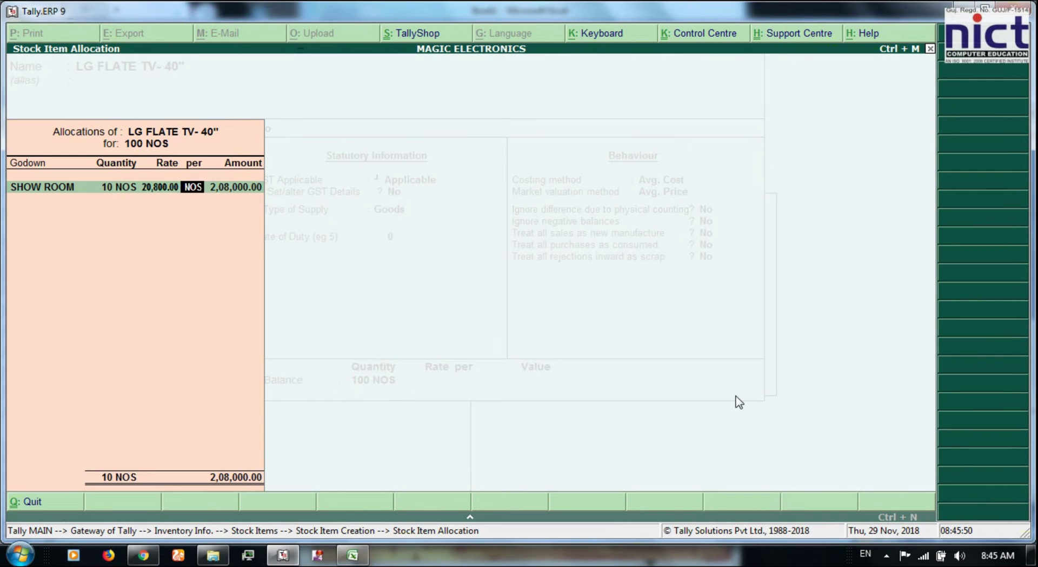
{"action": "key", "text": "Return"}
Step: Allocate the remaining 90 NOS to STORE GODOWN at a rate of 20,800 and save the LG FLATE TV- 40" item
{"action": "key", "text": "Down"}
{"action": "key", "text": "Down"}
{"action": "key", "text": "Return"}
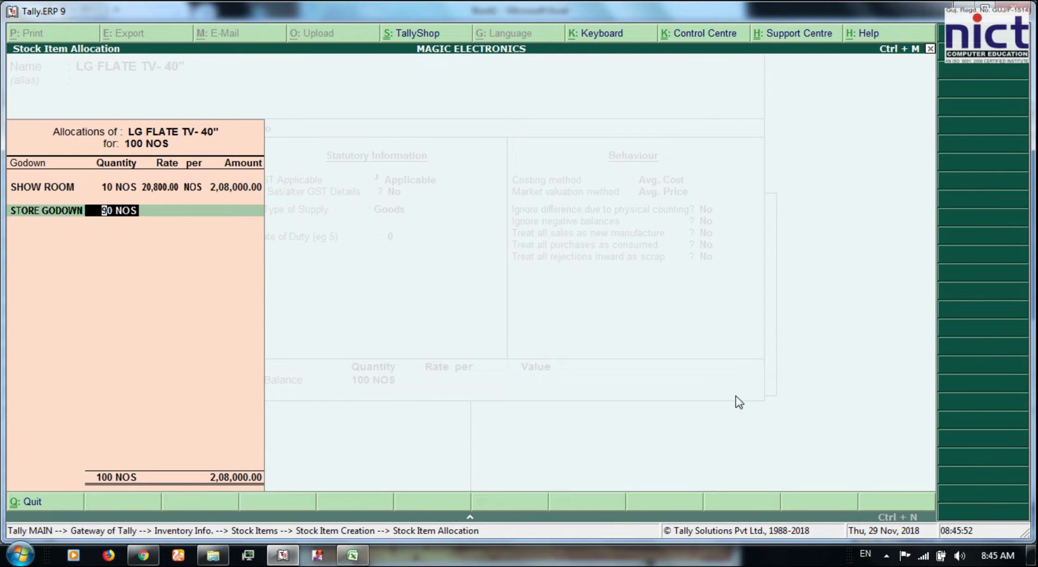
{"action": "key", "text": "Return"}
{"action": "type", "text": "20800"}
{"action": "key", "text": "Return"}
{"action": "key", "text": "ctrl+a"}
{"action": "key", "text": "ctrl+a"}
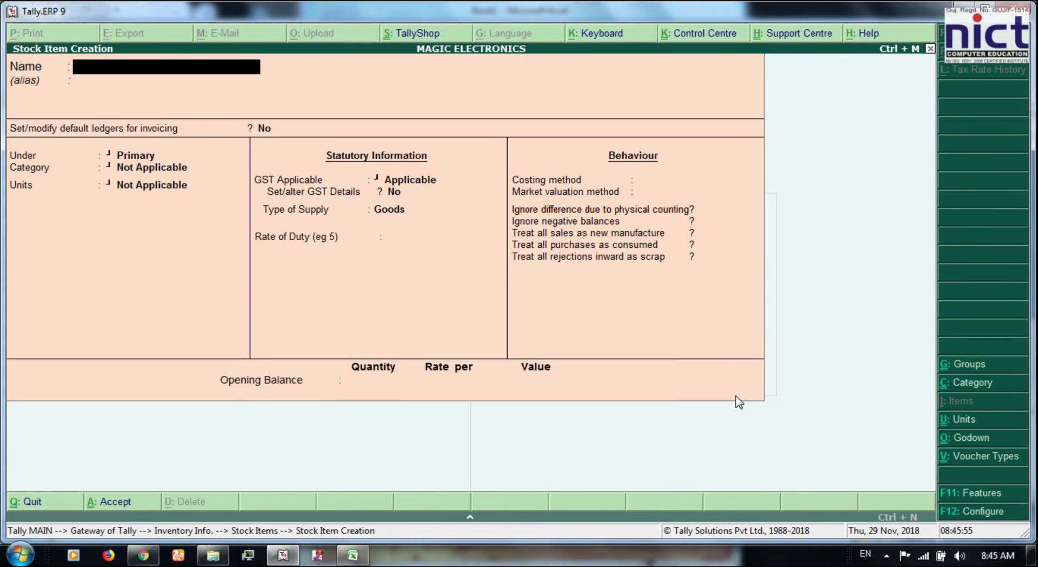
Step: Name the new stock item LG CURVE TV- 32", reusing the copied flat TV name, and leave the alias empty
{"action": "key", "text": "ctrl+alt+v"}
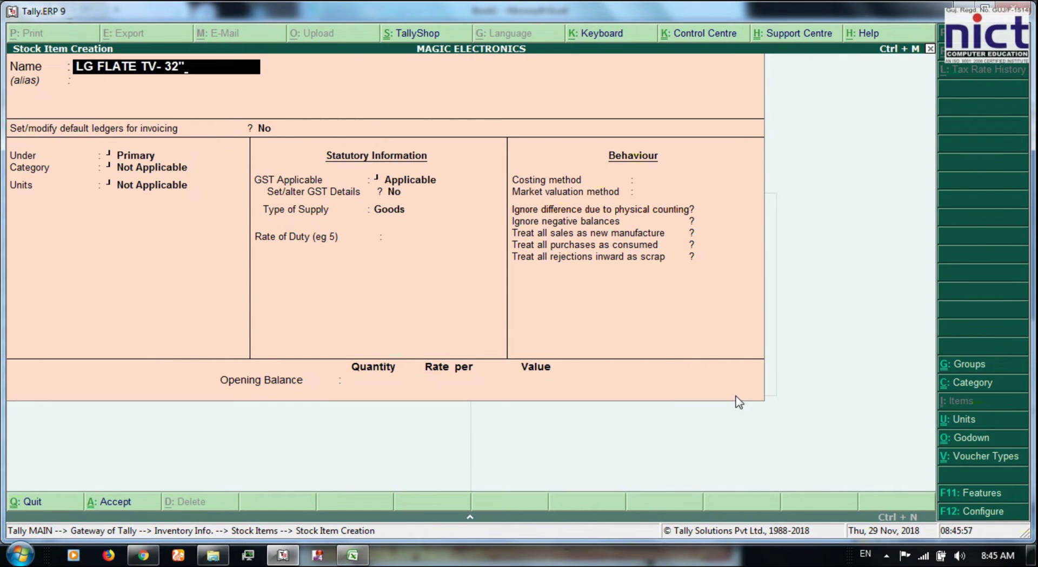
{"action": "key", "text": "alt+Tab"}
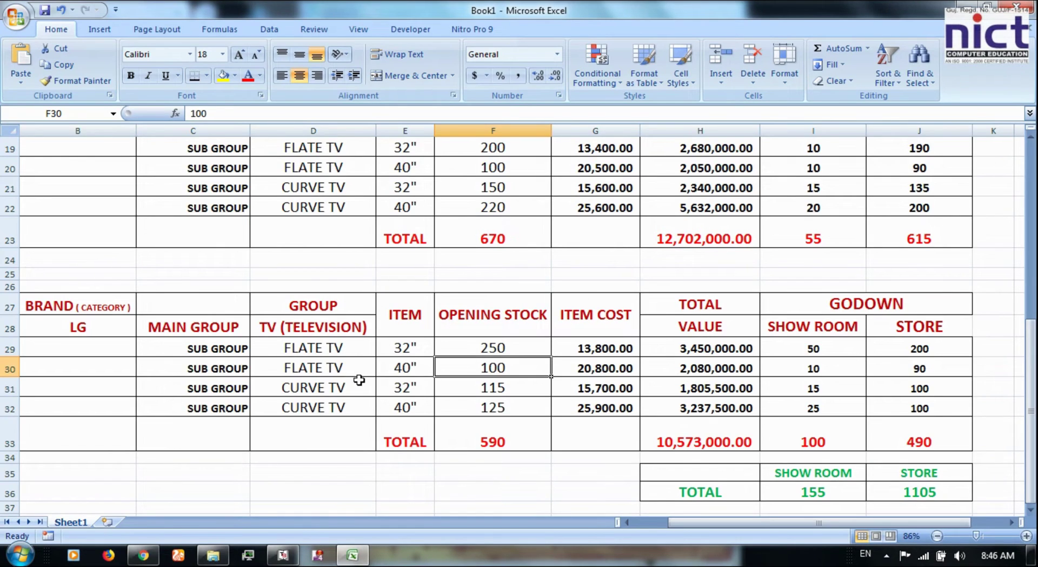
{"action": "key", "text": "alt+Tab"}
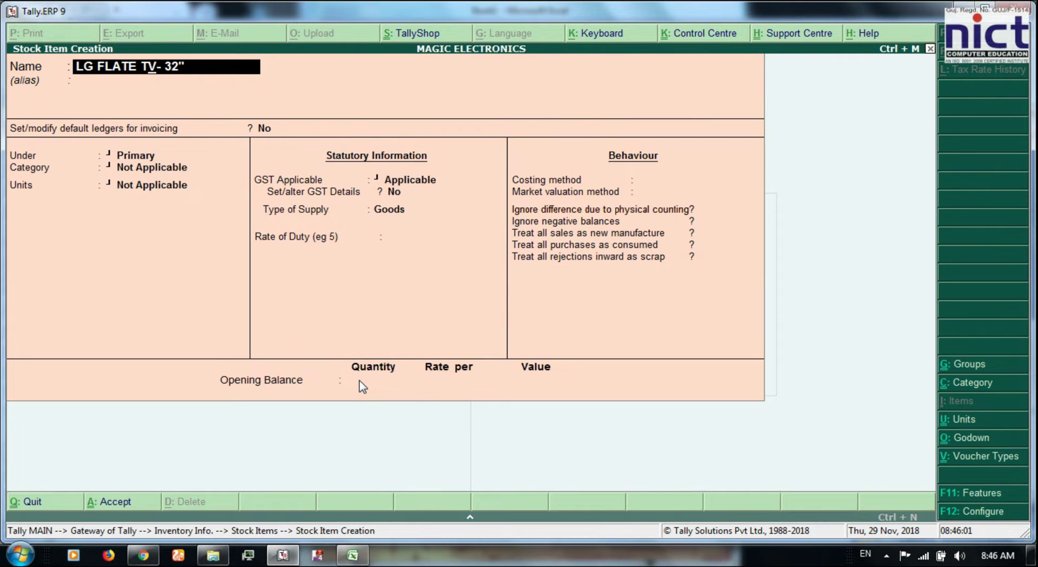
{"action": "key", "text": "BackSpace"}
{"action": "key", "text": "BackSpace"}
{"action": "key", "text": "BackSpace"}
{"action": "key", "text": "BackSpace"}
{"action": "key", "text": "BackSpace"}
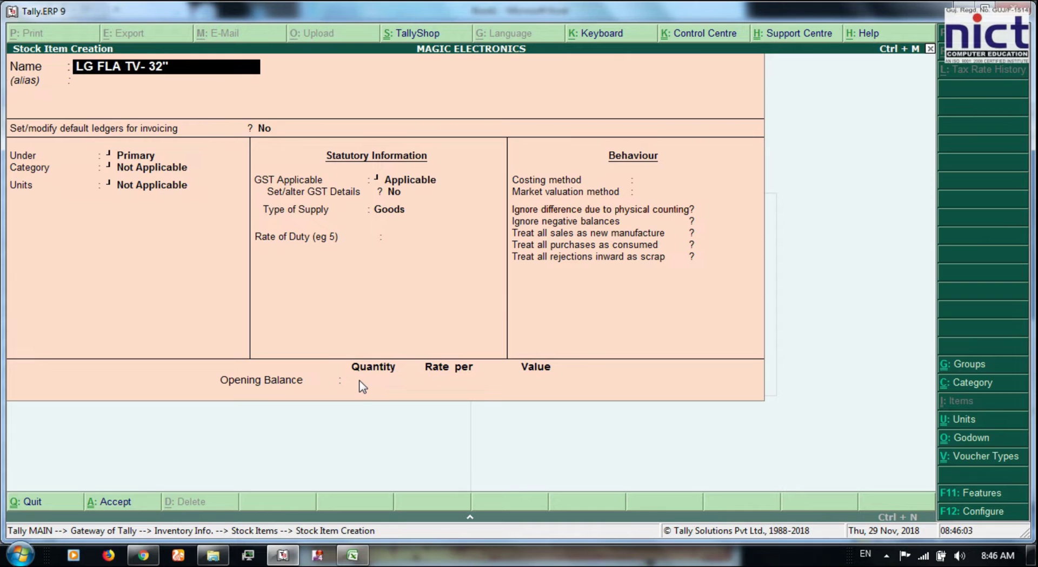
{"action": "type", "text": "CURVE"}
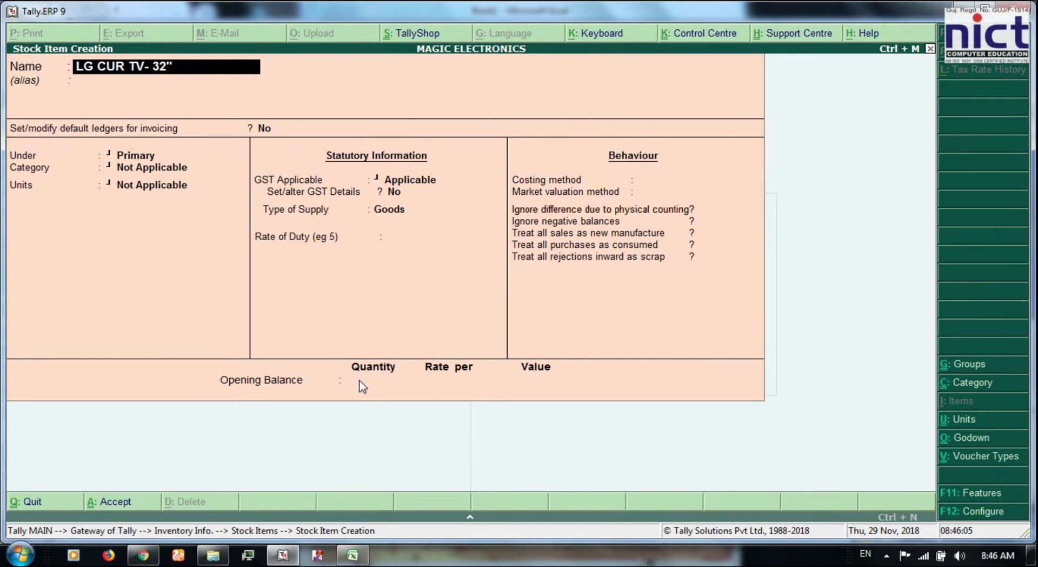
{"action": "key", "text": "Return"}
{"action": "key", "text": "Return"}
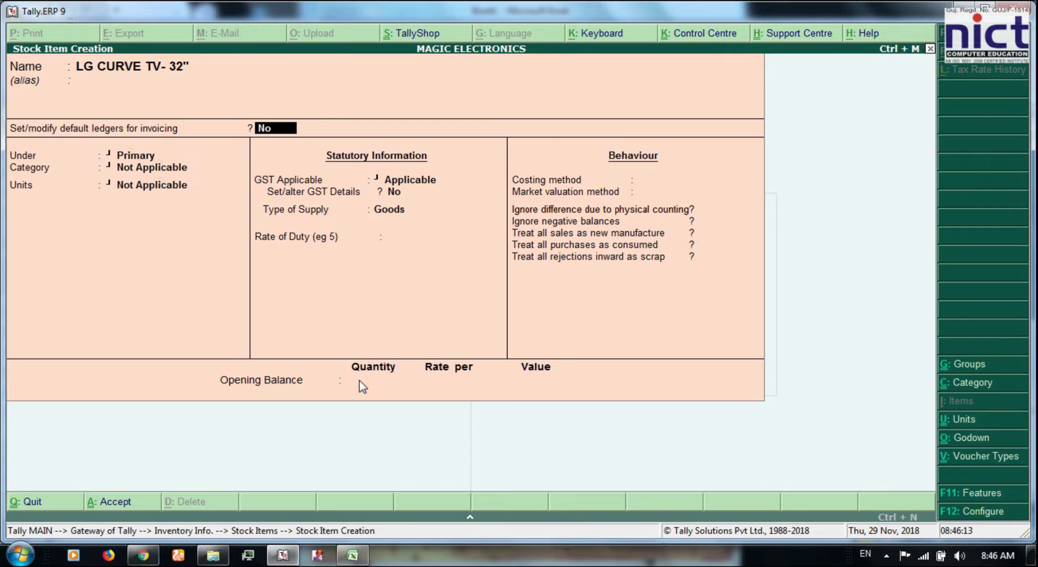
Step: Place LG CURVE TV- 32" under the CURVE TV group with category LG, keeping the default statutory and behaviour settings
{"action": "key", "text": "Return"}
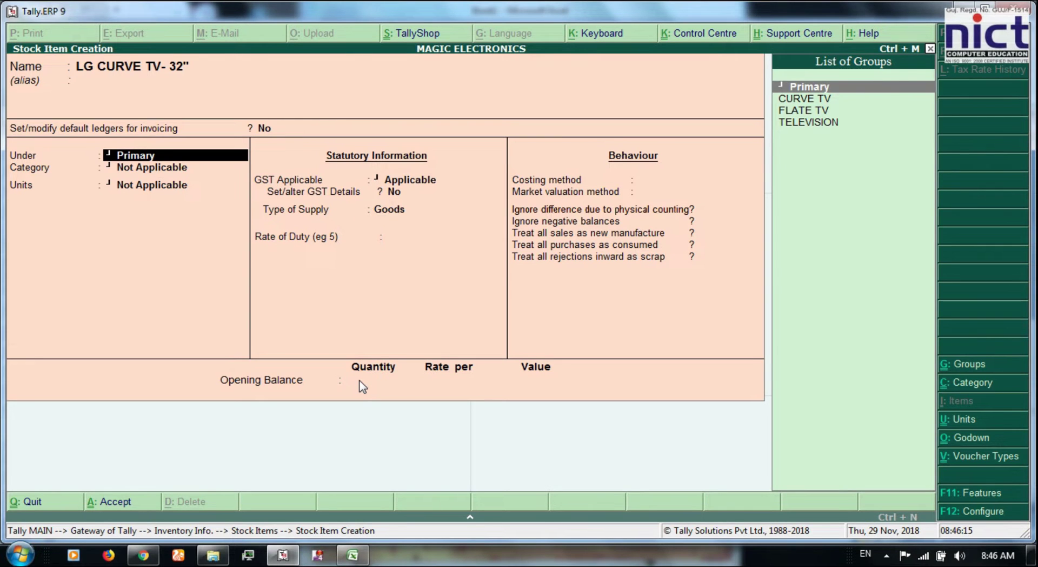
{"action": "key", "text": "Down"}
{"action": "key", "text": "Return"}
{"action": "key", "text": "Down"}
{"action": "key", "text": "Down"}
{"action": "key", "text": "Up"}
{"action": "key", "text": "Return"}
{"action": "key", "text": "Return"}
{"action": "key", "text": "Return"}
{"action": "key", "text": "Return"}
{"action": "key", "text": "Return"}
{"action": "key", "text": "Return"}
{"action": "key", "text": "Return"}
{"action": "key", "text": "Return"}
{"action": "key", "text": "Return"}
{"action": "key", "text": "Return"}
{"action": "key", "text": "Return"}
{"action": "key", "text": "Return"}
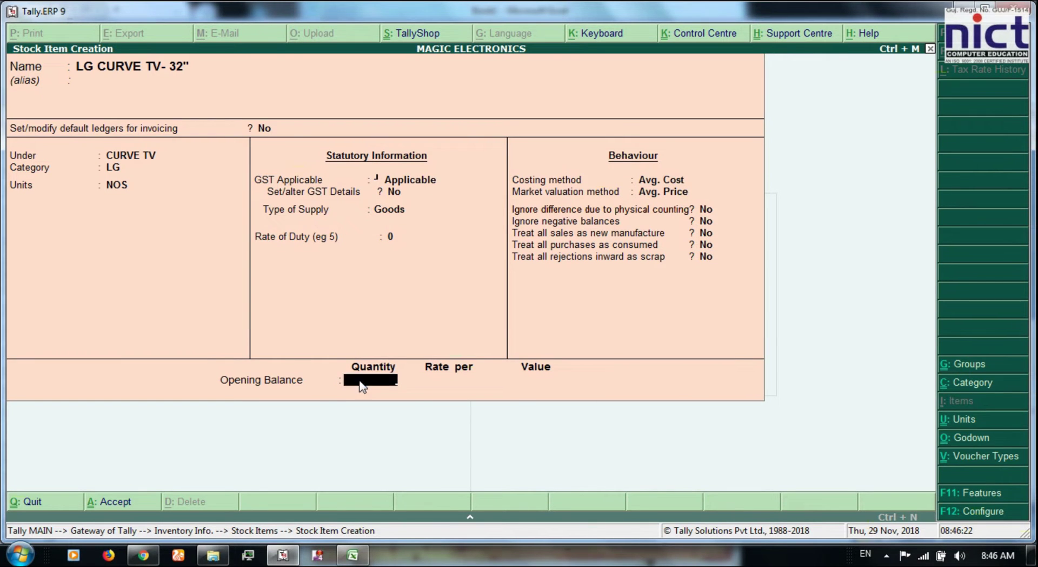
Step: Set the opening balance quantity of LG CURVE TV- 32" to 115 NOS, as listed in the Excel stock sheet
{"action": "key", "text": "alt+Tab"}
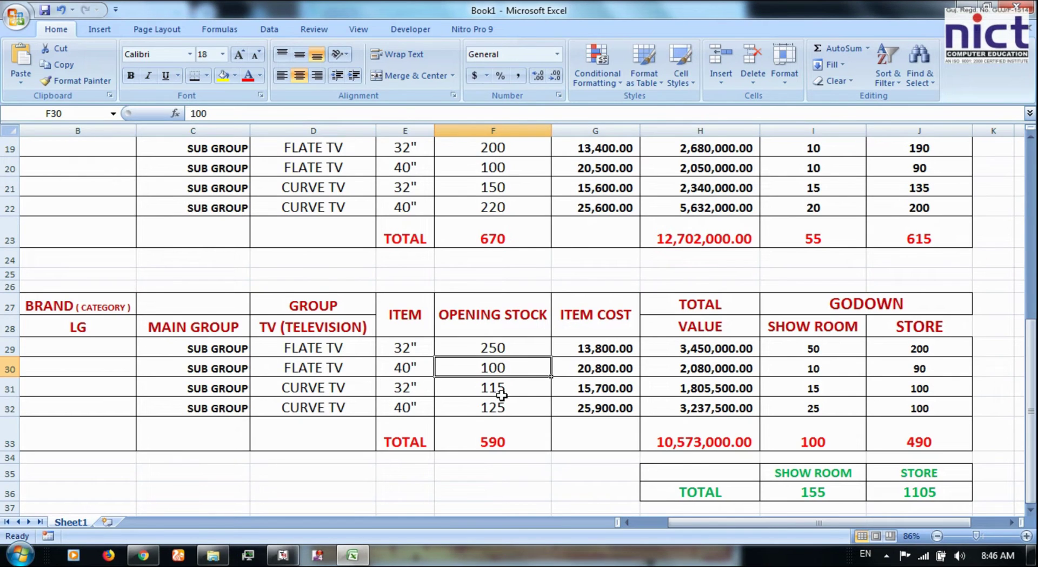
{"action": "left_click", "coordinate": [501, 394]}
{"action": "key", "text": "alt+Tab"}
{"action": "type", "text": "115"}
{"action": "key", "text": "Return"}
Step: Allocate 15 NOS of LG CURVE TV- 32" to the SHOW ROOM godown at a rate of 15,700
{"action": "key", "text": "Down"}
{"action": "key", "text": "Return"}
{"action": "type", "text": "15"}
{"action": "key", "text": "Return"}
{"action": "key", "text": "alt+Tab"}
{"action": "key", "text": "alt+Tab"}
{"action": "key", "text": "alt+Tab"}
{"action": "key", "text": "alt+Tab"}
{"action": "type", "text": "15,700"}
{"action": "key", "text": "Return"}
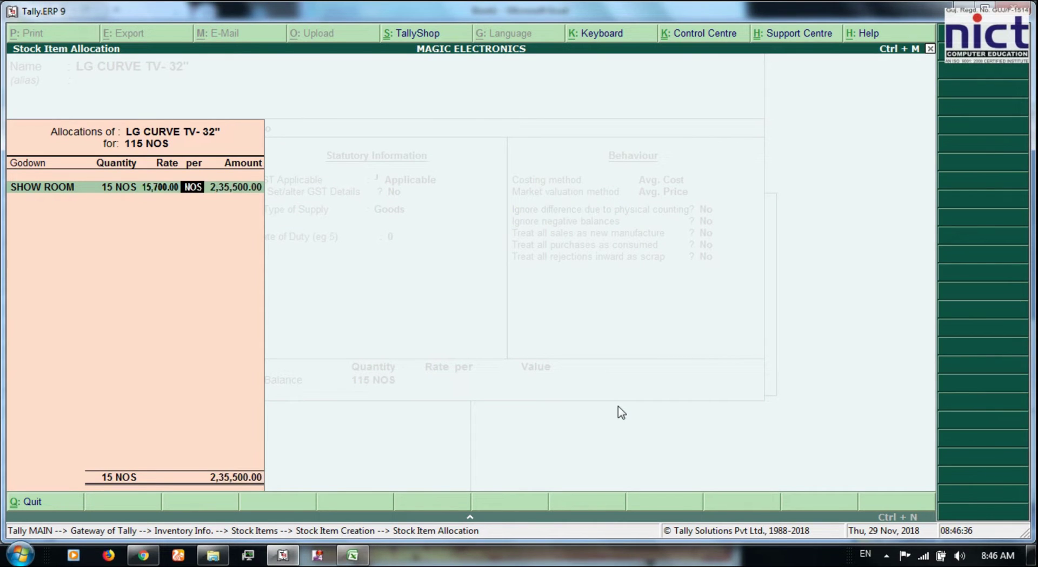
{"action": "key", "text": "Return"}
{"action": "key", "text": "Return"}
Step: Allocate the remaining 100 NOS to STORE GODOWN at a rate of 15,700 and save the LG CURVE TV- 32" item
{"action": "key", "text": "Down"}
{"action": "key", "text": "Down"}
{"action": "key", "text": "Return"}
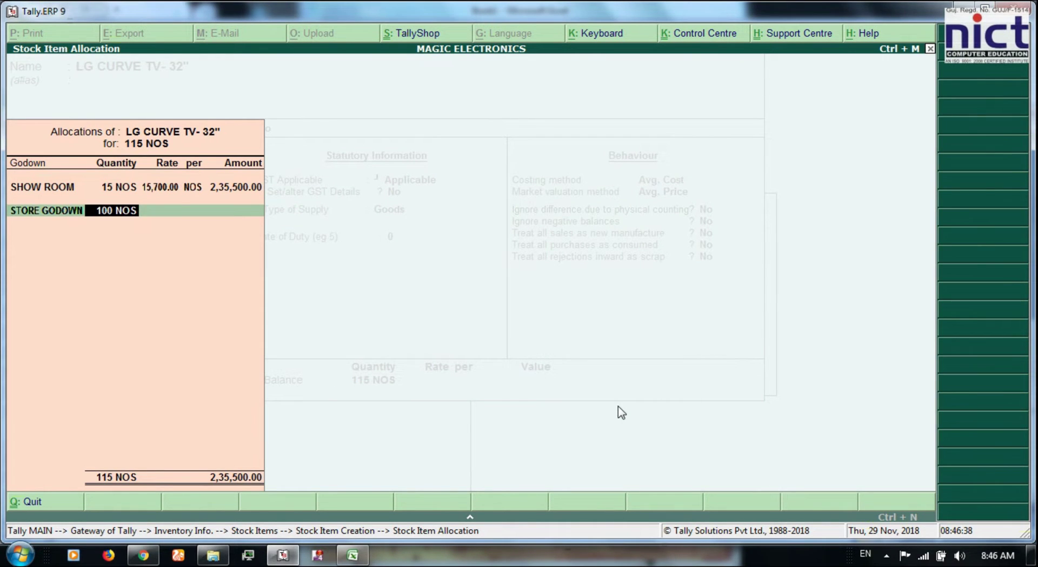
{"action": "key", "text": "Return"}
{"action": "type", "text": "15700"}
{"action": "key", "text": "Return"}
{"action": "key", "text": "Return"}
{"action": "key", "text": "Return"}
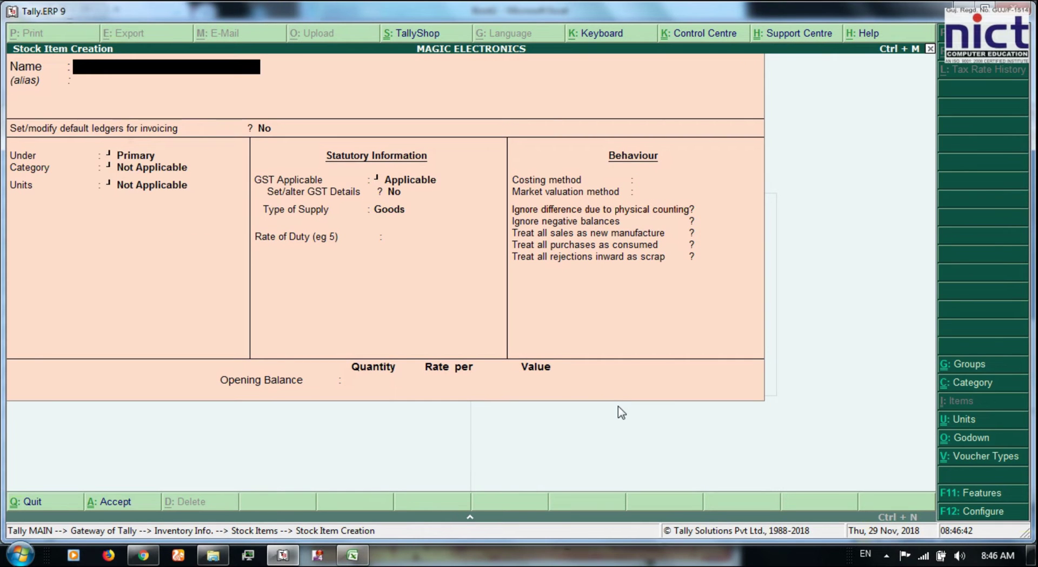
Step: Name the new stock item LG CURVE TV- 40", adapting the LG FLATE TV- 32" name, and leave the alias empty
{"action": "type", "text": "LG FLATE TV- 32\""}
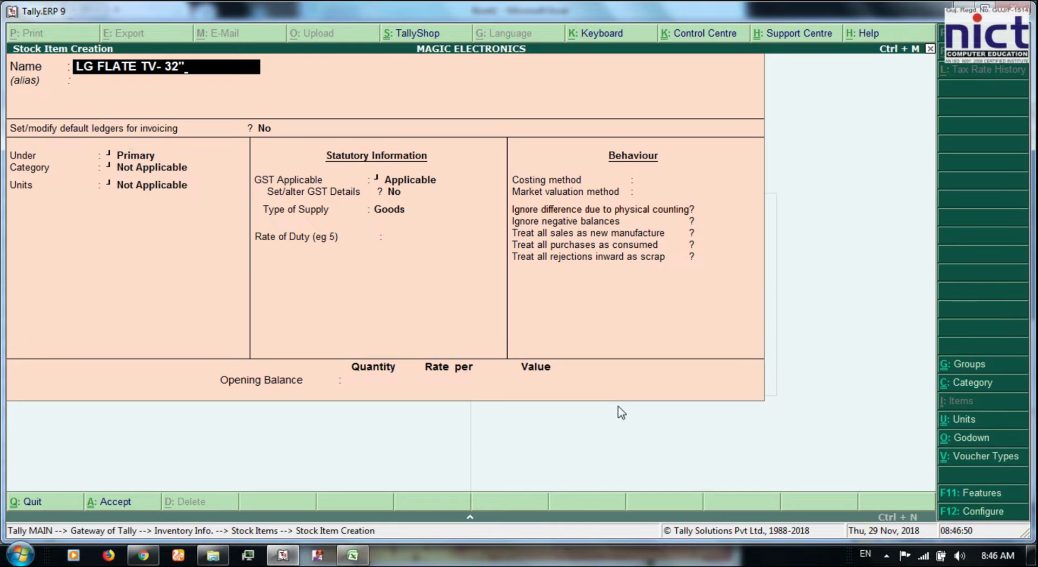
{"action": "key", "text": "BackSpace"}
{"action": "key", "text": "BackSpace"}
{"action": "type", "text": "40"}
{"action": "key", "text": "BackSpace"}
{"action": "key", "text": "BackSpace"}
{"action": "key", "text": "BackSpace"}
{"action": "key", "text": "BackSpace"}
{"action": "key", "text": "BackSpace"}
{"action": "type", "text": "CURVE"}
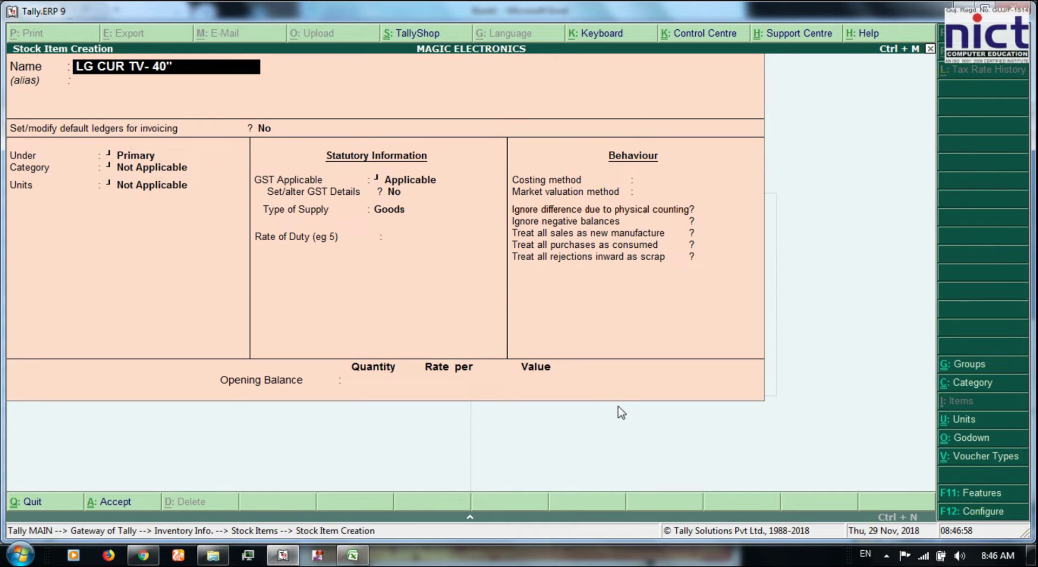
{"action": "key", "text": "Return"}
{"action": "key", "text": "Return"}
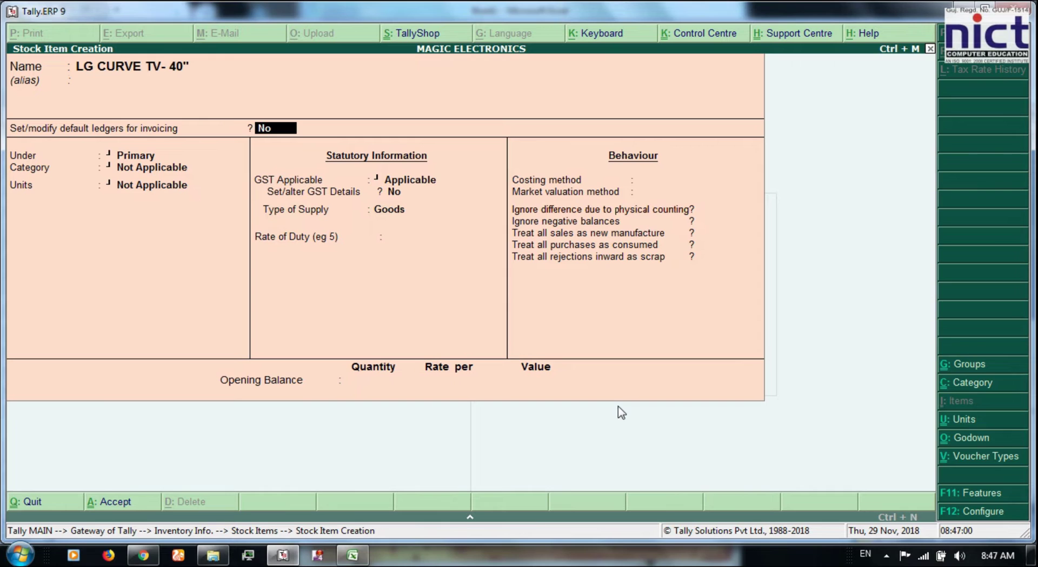
Step: Place LG CURVE TV- 40" under the CURVE TV group with category LG, keeping the default statutory and behaviour settings
{"action": "key", "text": "Return"}
{"action": "key", "text": "Down"}
{"action": "key", "text": "Return"}
{"action": "key", "text": "Down"}
{"action": "key", "text": "Down"}
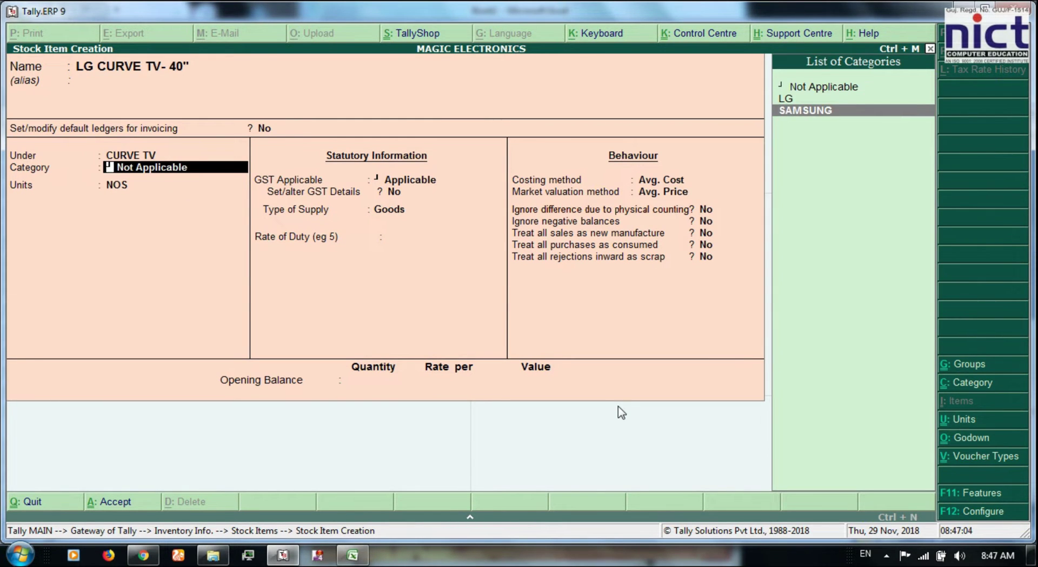
{"action": "key", "text": "Up"}
{"action": "key", "text": "Return"}
{"action": "key", "text": "Return"}
{"action": "key", "text": "Return"}
{"action": "key", "text": "Return"}
{"action": "key", "text": "Return"}
{"action": "key", "text": "Return"}
{"action": "key", "text": "Return"}
{"action": "key", "text": "Return"}
{"action": "key", "text": "Return"}
{"action": "key", "text": "Return"}
{"action": "key", "text": "Return"}
{"action": "key", "text": "Return"}
{"action": "key", "text": "Return"}
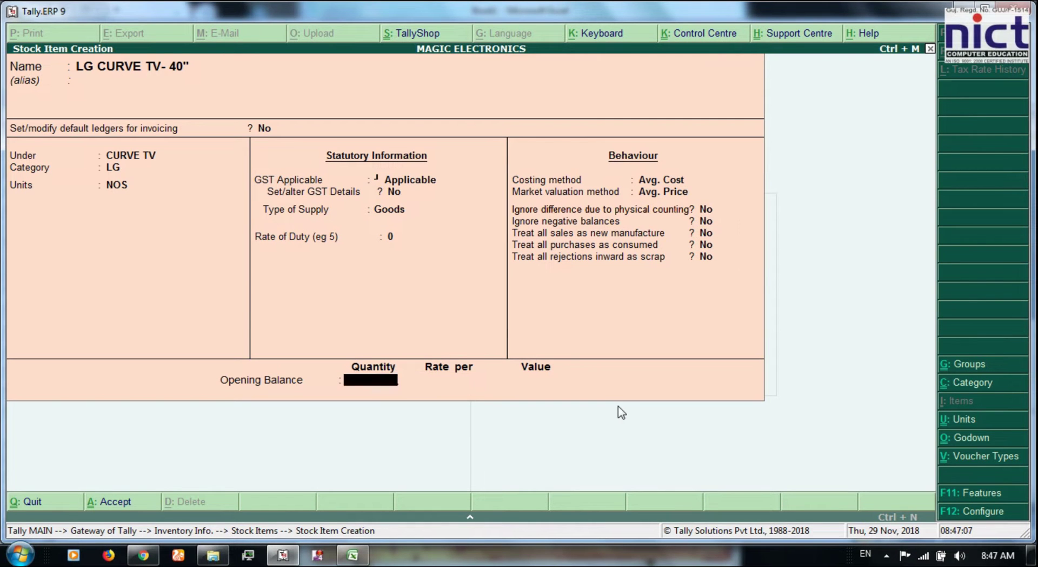
Step: Set the opening balance quantity of LG CURVE TV- 40" to 125 NOS, as listed in the Excel stock sheet
{"action": "key", "text": "alt+Tab"}
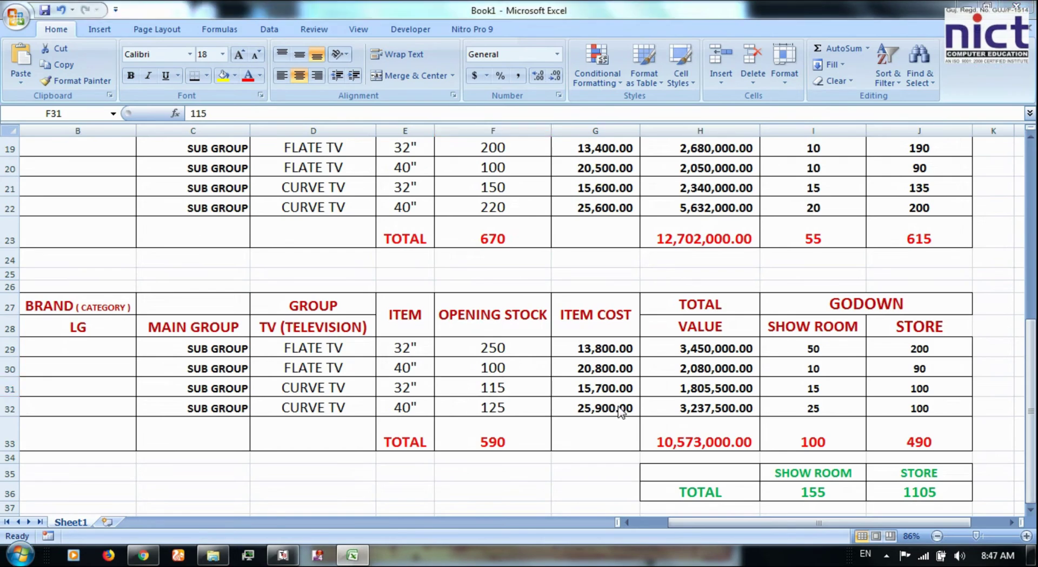
{"action": "key", "text": "alt+Tab"}
{"action": "type", "text": "125"}
{"action": "key", "text": "Return"}
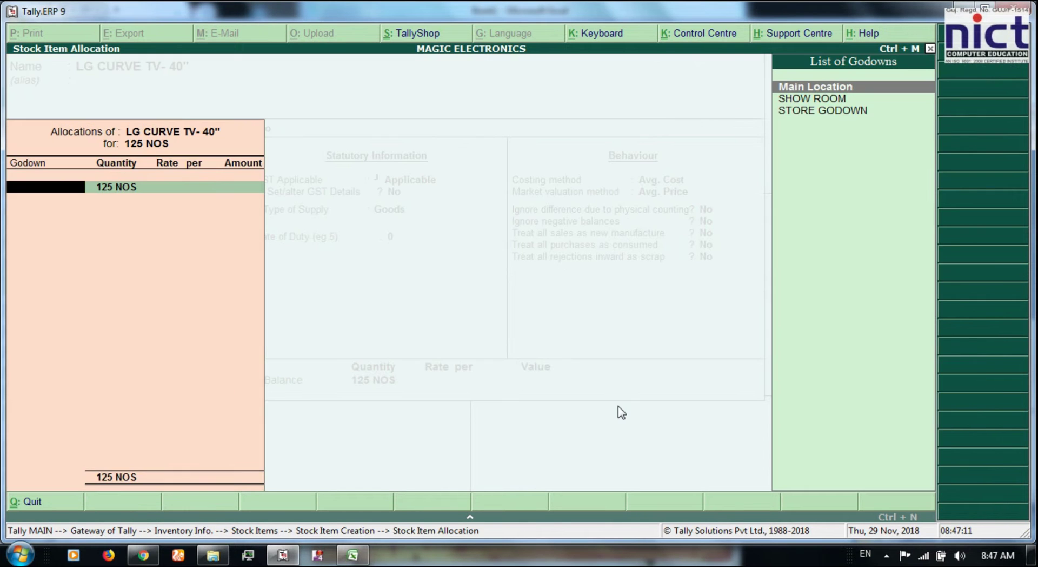
Step: Allocate 25 NOS of LG CURVE TV- 40" to the SHOW ROOM godown at a rate of 25,900
{"action": "key", "text": "Down"}
{"action": "key", "text": "Return"}
{"action": "type", "text": "25"}
{"action": "key", "text": "Return"}
{"action": "key", "text": "alt+Tab"}
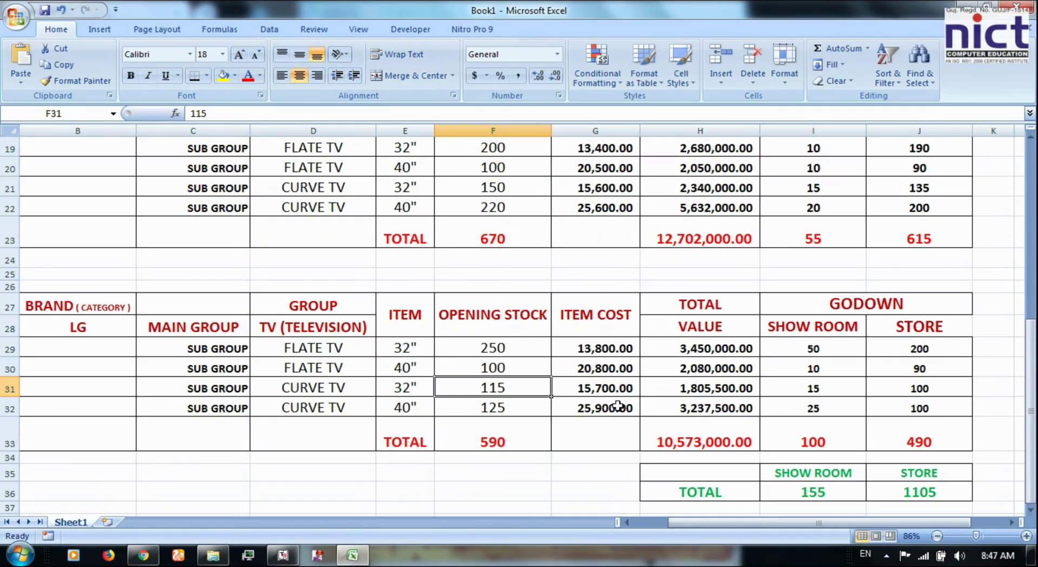
{"action": "key", "text": "alt+Tab"}
{"action": "key", "text": "alt+Tab"}
{"action": "key", "text": "alt+Tab"}
{"action": "type", "text": "29"}
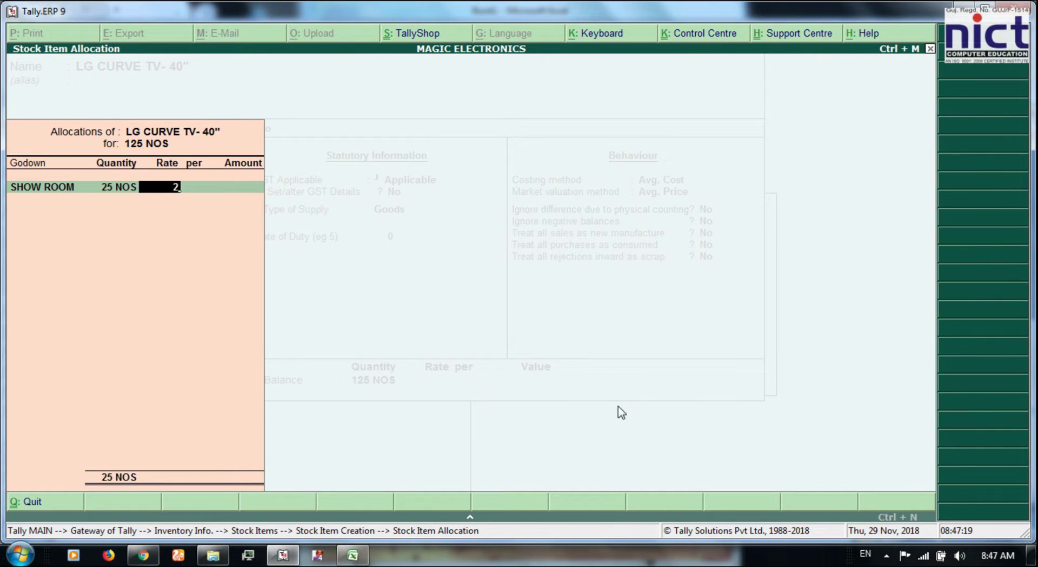
{"action": "key", "text": "BackSpace"}
{"action": "type", "text": "5900"}
{"action": "key", "text": "Return"}
{"action": "key", "text": "Return"}
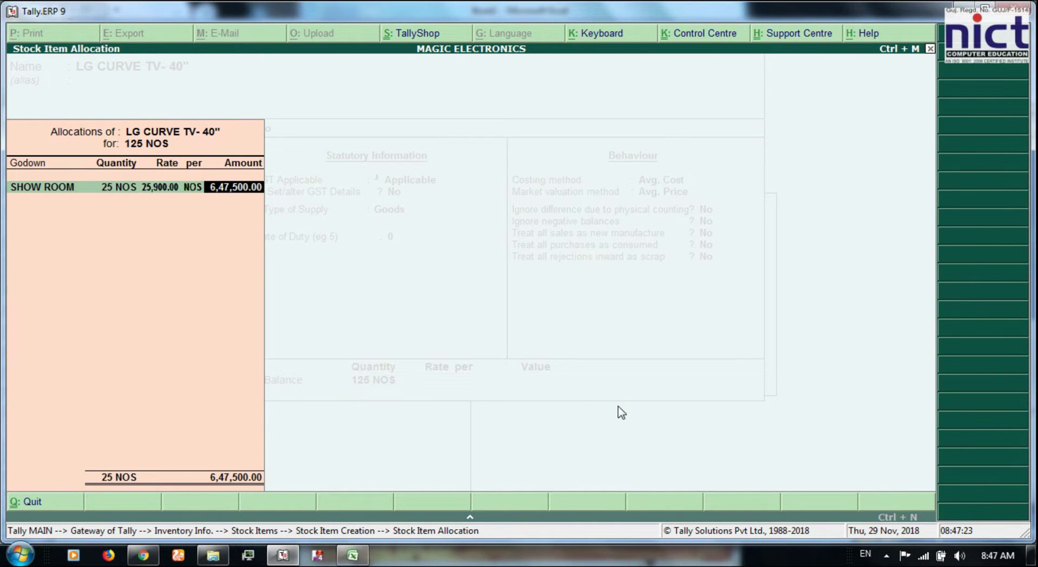
{"action": "key", "text": "Return"}
Step: Allocate the remaining 100 NOS to STORE GODOWN at a rate of 25,900 and save the LG CURVE TV- 40" item
{"action": "key", "text": "Down"}
{"action": "key", "text": "Down"}
{"action": "key", "text": "Return"}
{"action": "key", "text": "Return"}
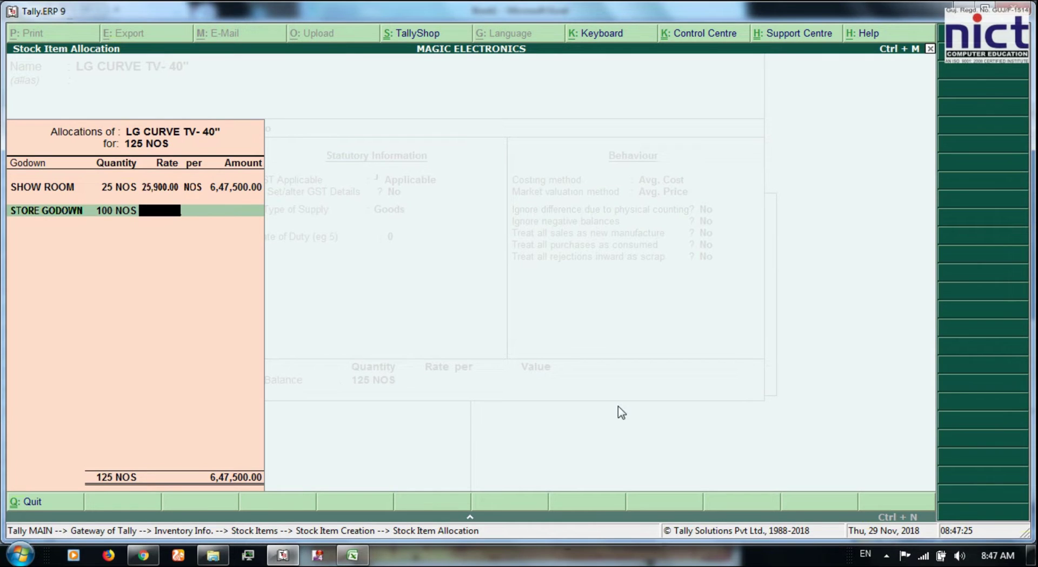
{"action": "type", "text": "00"}
{"action": "key", "text": "Return"}
{"action": "key", "text": "Return"}
{"action": "key", "text": "Return"}
{"action": "key", "text": "Return"}
{"action": "key", "text": "Return"}
Step: Leave stock item creation and open the multiple stock item alteration list for the TELEVISION group
{"action": "key", "text": "Escape"}
{"action": "key", "text": "Return"}
{"action": "key", "text": "Down"}
{"action": "key", "text": "Down"}
{"action": "key", "text": "Down"}
{"action": "key", "text": "Down"}
{"action": "key", "text": "Down"}
{"action": "key", "text": "Return"}
{"action": "key", "text": "Down"}
{"action": "key", "text": "Down"}
{"action": "key", "text": "Down"}
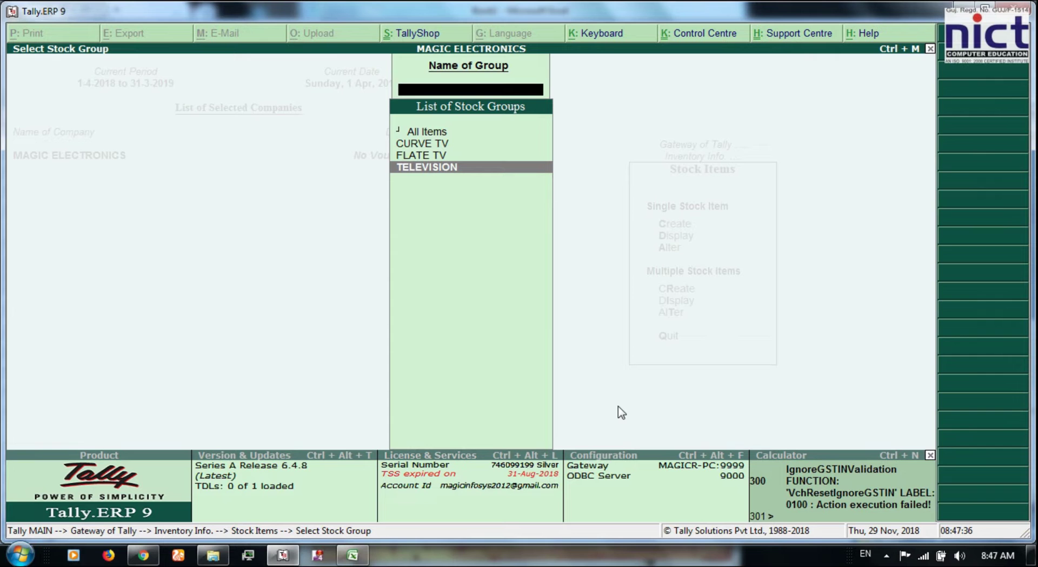
{"action": "key", "text": "Return"}
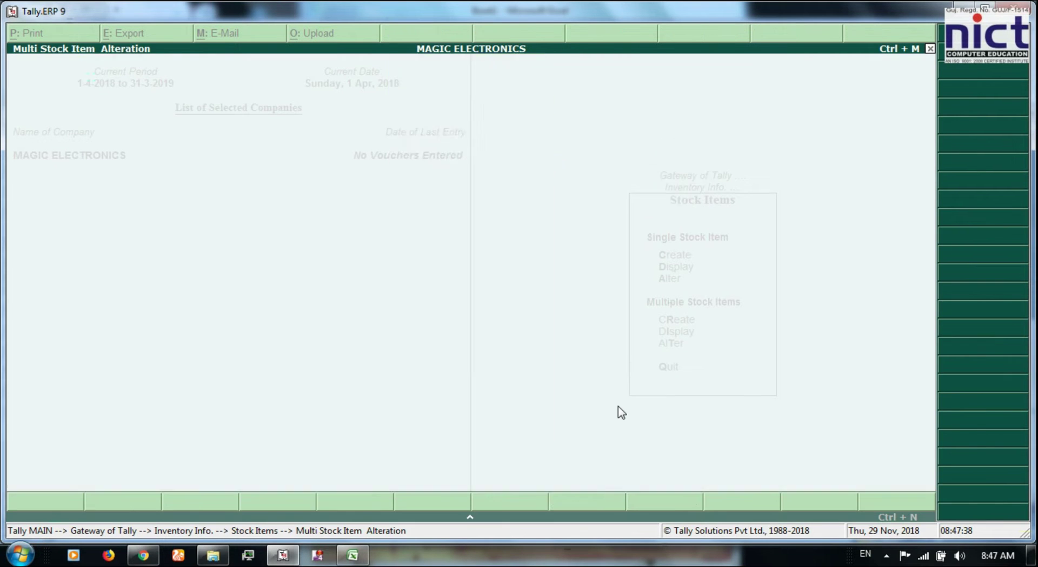
Step: Review the names, groups, categories, opening quantities and rates of the stock items under TELEVISION
{"action": "key", "text": "Down"}
{"action": "key", "text": "Down"}
{"action": "key", "text": "Down"}
{"action": "key", "text": "Down"}
{"action": "key", "text": "Up"}
{"action": "key", "text": "Up"}
{"action": "key", "text": "Up"}
{"action": "key", "text": "Up"}
{"action": "key", "text": "Up"}
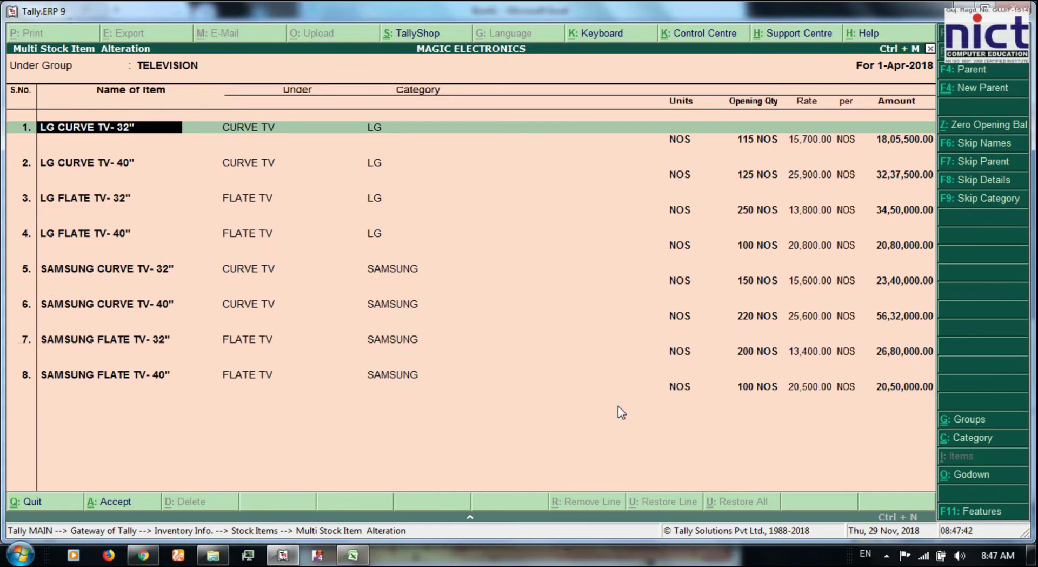
Step: Compare the LG CURVE TV 32" and 40" opening quantities and rates in Tally with the Excel sheet
{"action": "key", "text": "alt+Tab"}
{"action": "left_click", "coordinate": [357, 389]}
{"action": "left_click", "coordinate": [493, 390]}
{"action": "key", "text": "alt+Tab"}
{"action": "key", "text": "alt+Tab"}
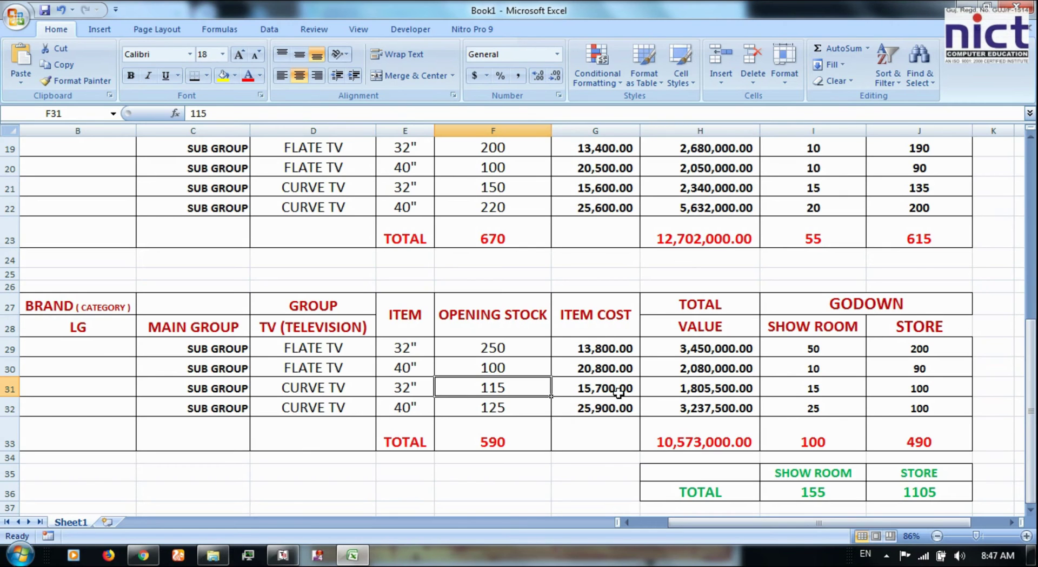
{"action": "left_click", "coordinate": [534, 414]}
{"action": "key", "text": "alt+Tab"}
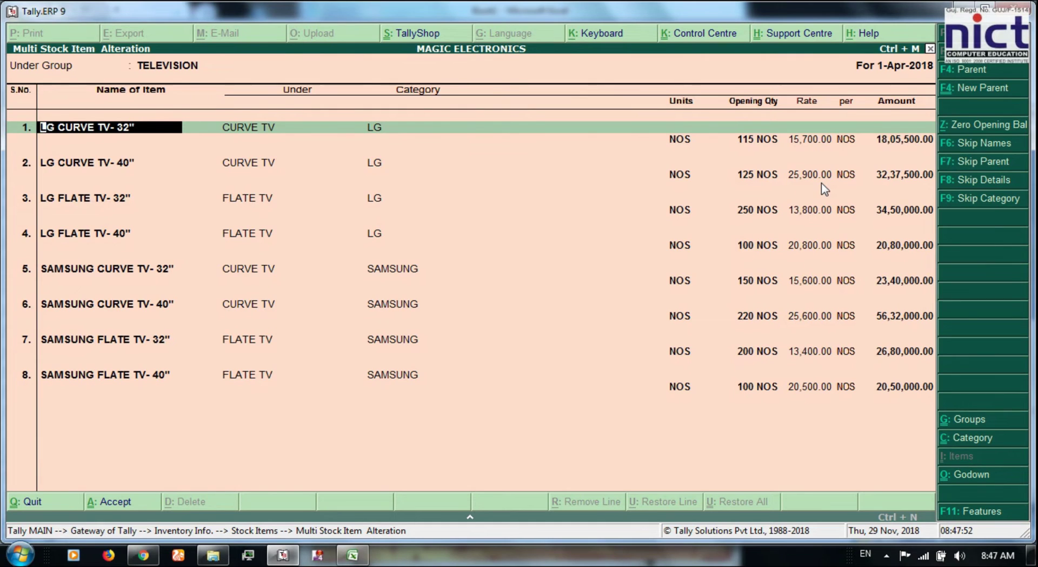
{"action": "key", "text": "alt+Tab"}
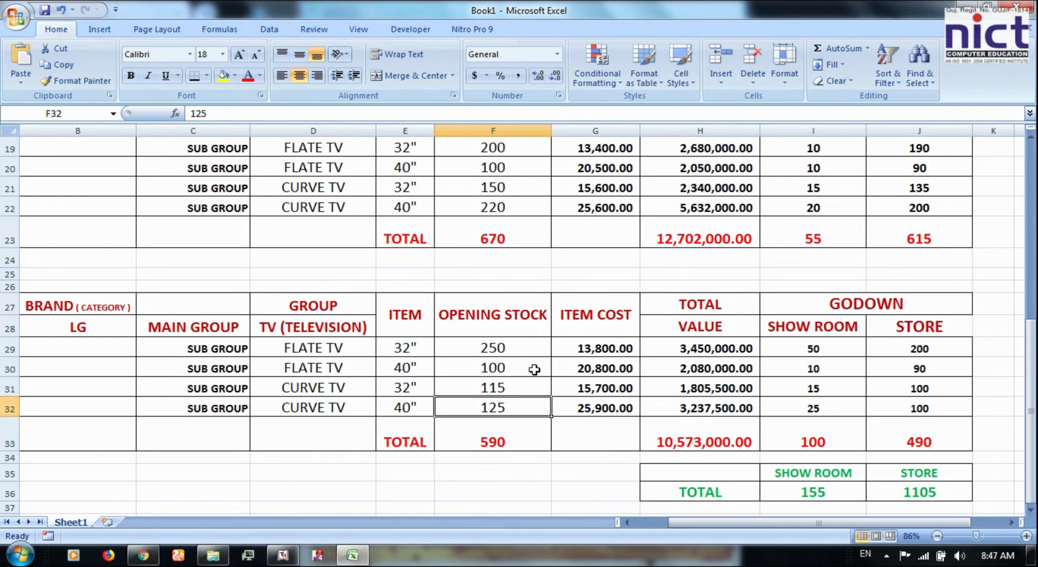
{"action": "key", "text": "alt+Tab"}
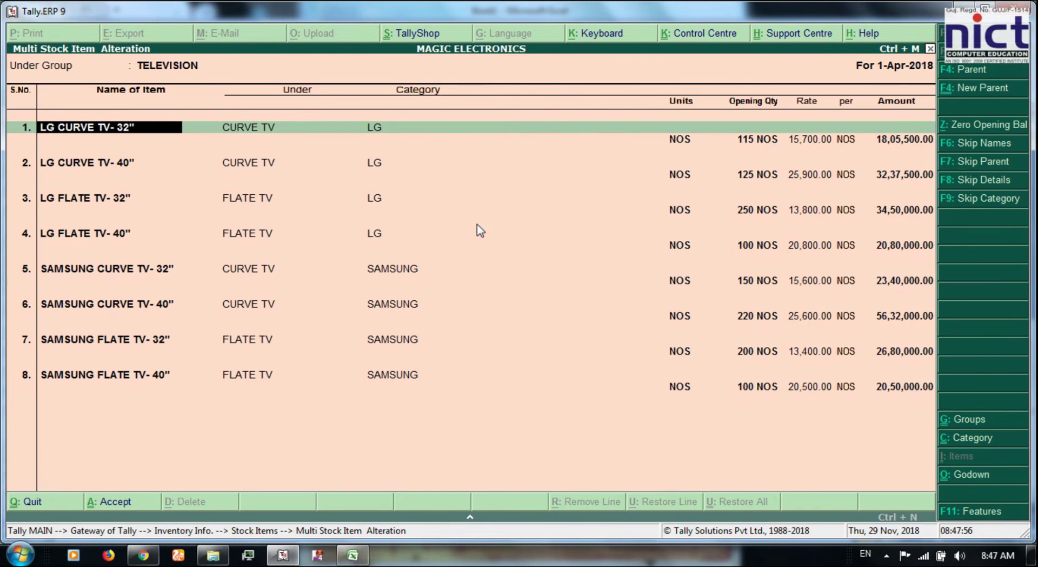
Step: Compare the LG FLATE TV 32" and 40" opening stock and cost in the Excel sheet with the Tally item list
{"action": "key", "text": "alt+Tab"}
{"action": "left_click", "coordinate": [518, 344]}
{"action": "key", "text": "alt+Tab"}
{"action": "key", "text": "alt+Tab"}
{"action": "left_click", "coordinate": [518, 413]}
{"action": "left_click", "coordinate": [516, 371]}
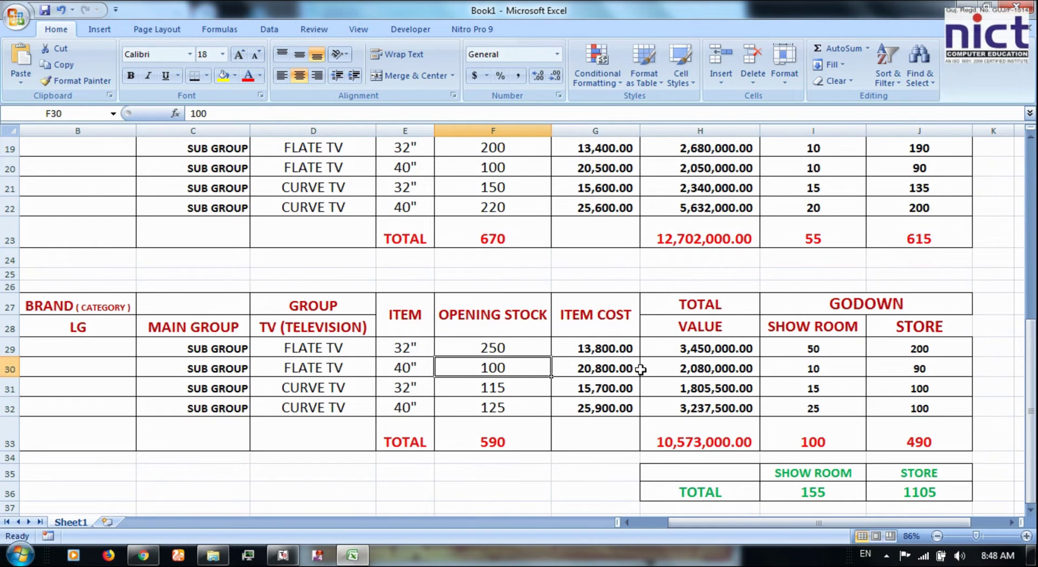
{"action": "key", "text": "alt+Tab"}
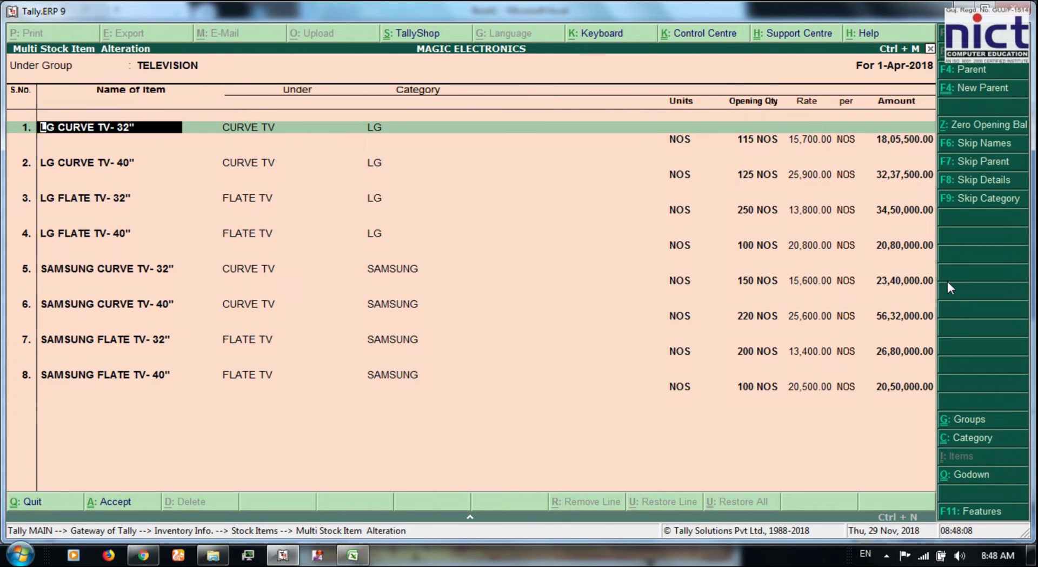
Step: Leave the multiple stock item alteration list without changes, return to the Gateway of Tally and dismiss the sync notification
{"action": "key", "text": "Escape"}
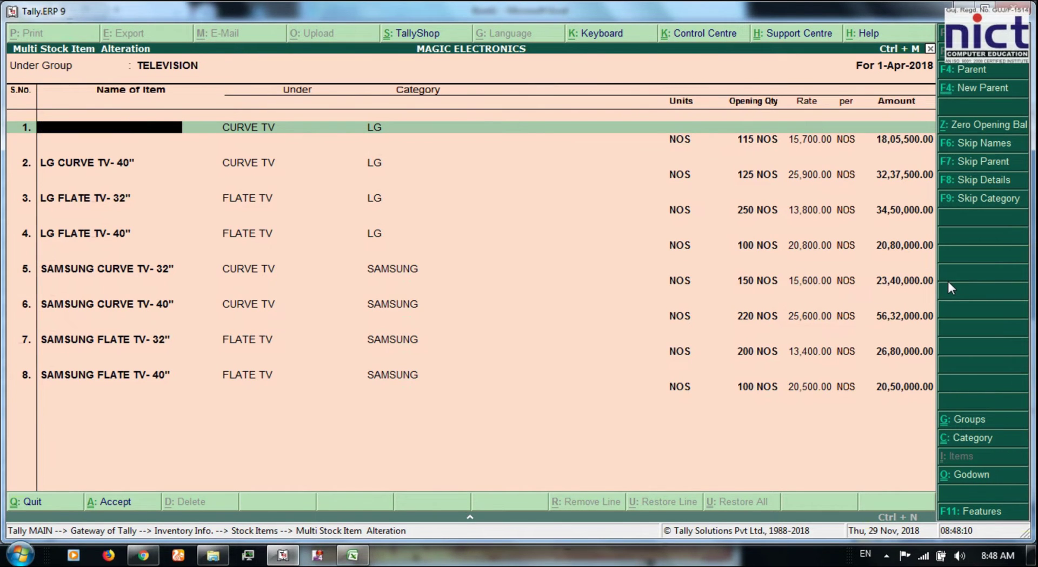
{"action": "key", "text": "Escape"}
{"action": "key", "text": "Return"}
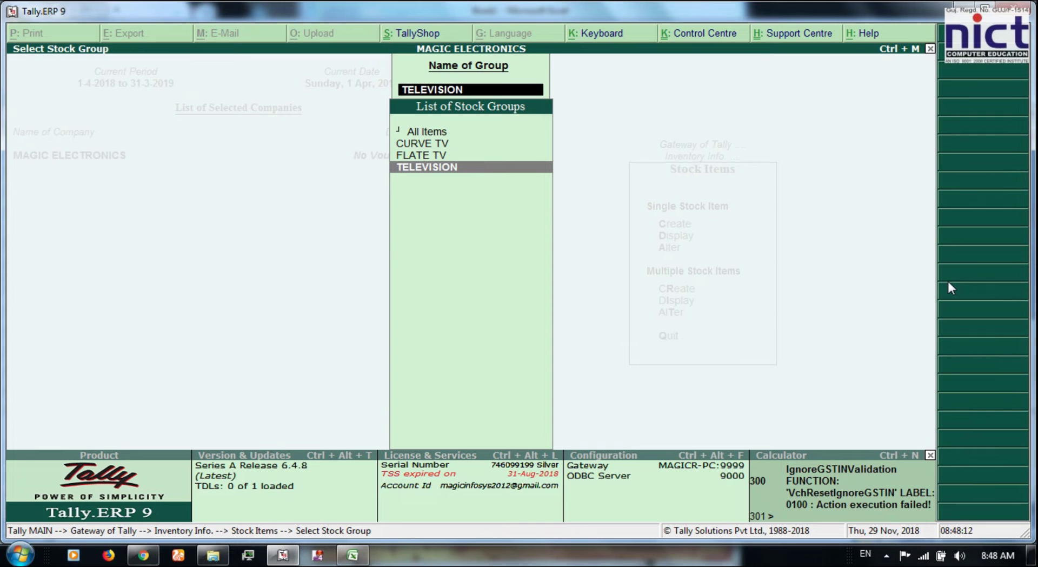
{"action": "key", "text": "Return"}
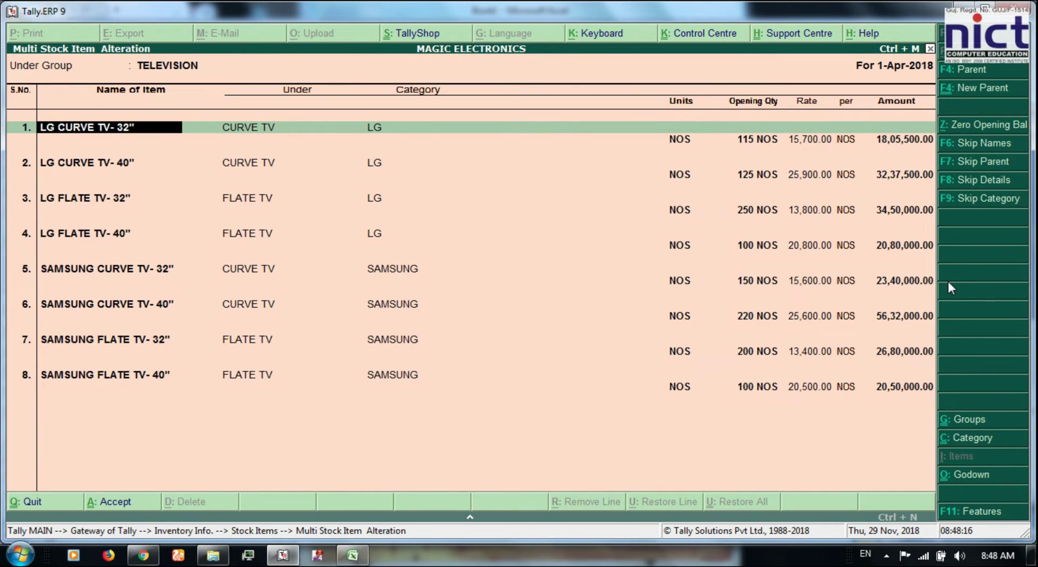
{"action": "key", "text": "Escape"}
{"action": "key", "text": "Escape"}
{"action": "key", "text": "Return"}
{"action": "key", "text": "Escape"}
{"action": "key", "text": "Escape"}
{"action": "key", "text": "Escape"}
{"action": "key", "text": "Up"}
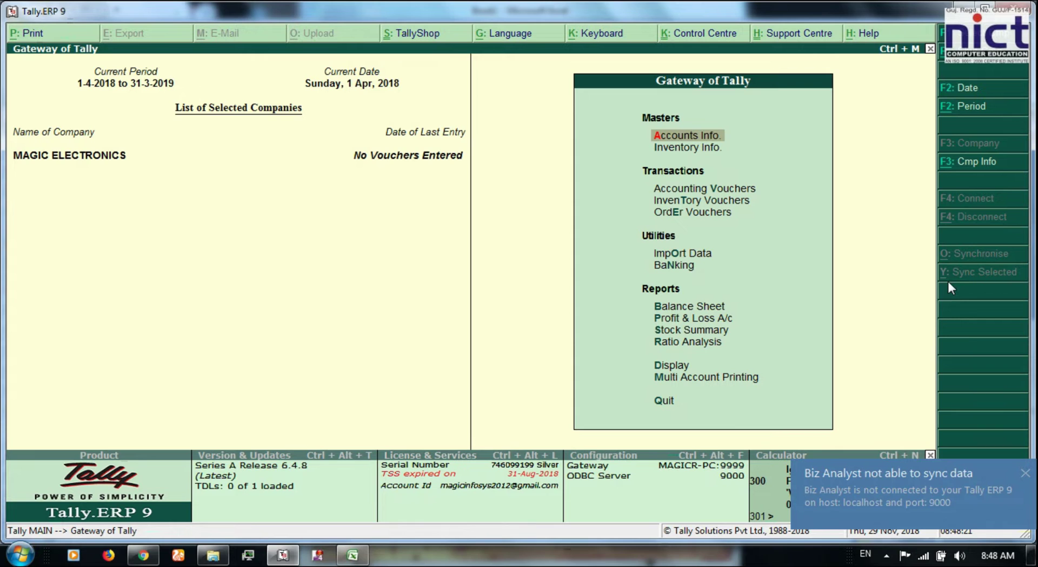
{"action": "left_click", "coordinate": [1026, 472]}
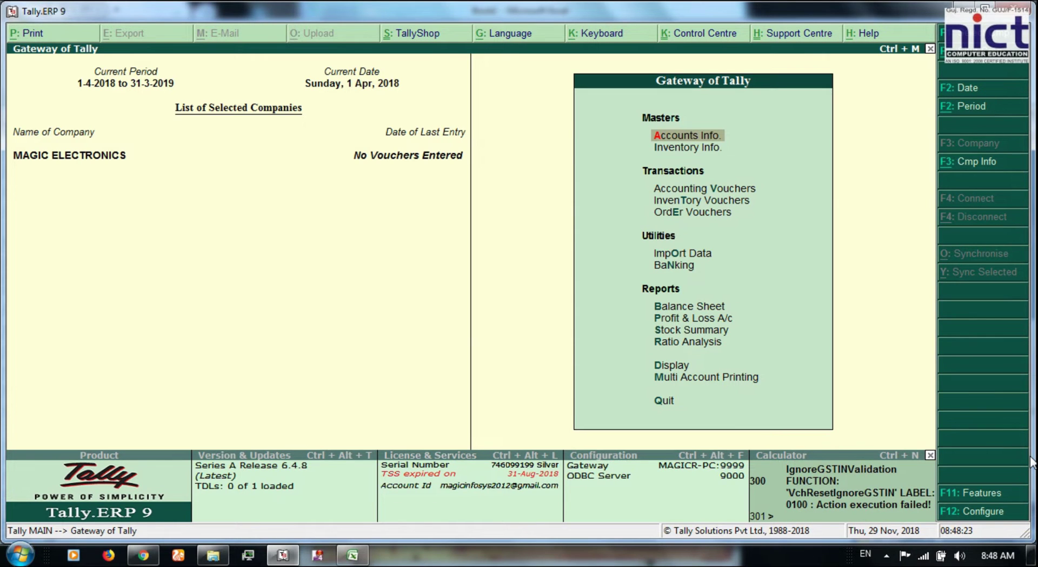
Step: Open the stock item selection list under Inventory Books in the Display Menu
{"action": "key", "text": "Down"}
{"action": "key", "text": "Down"}
{"action": "key", "text": "Down"}
{"action": "key", "text": "Down"}
{"action": "key", "text": "Down"}
{"action": "key", "text": "Down"}
{"action": "key", "text": "Down"}
{"action": "key", "text": "Down"}
{"action": "key", "text": "Down"}
{"action": "key", "text": "Down"}
{"action": "key", "text": "Down"}
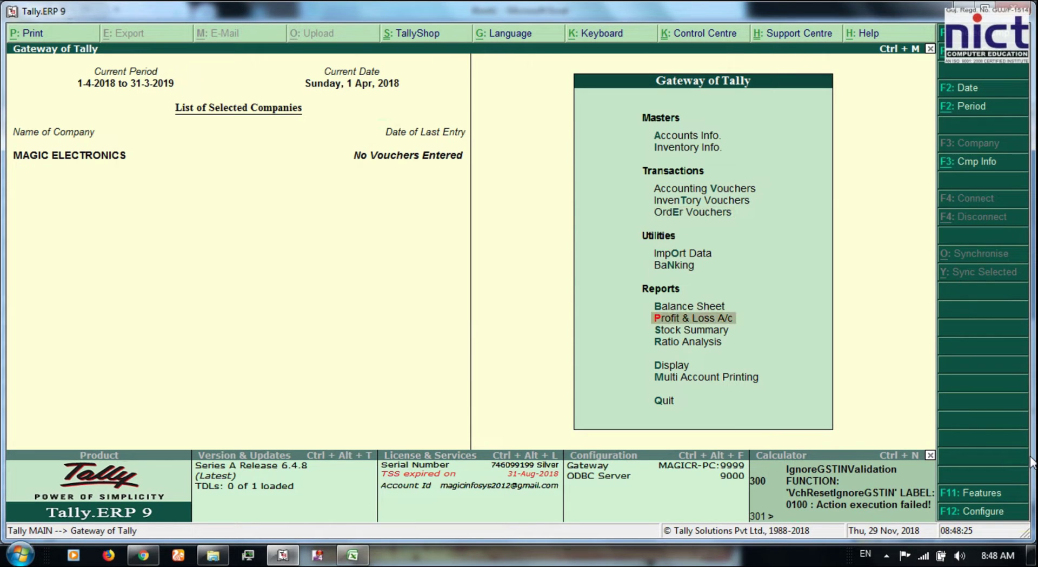
{"action": "key", "text": "Return"}
{"action": "key", "text": "Down"}
{"action": "key", "text": "Down"}
{"action": "key", "text": "Down"}
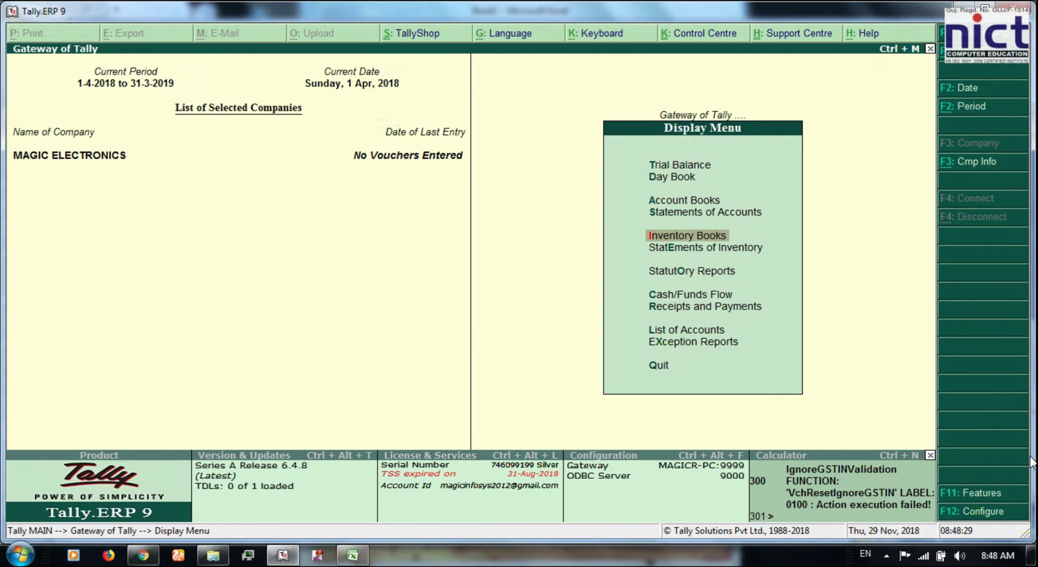
{"action": "key", "text": "Return"}
{"action": "key", "text": "Return"}
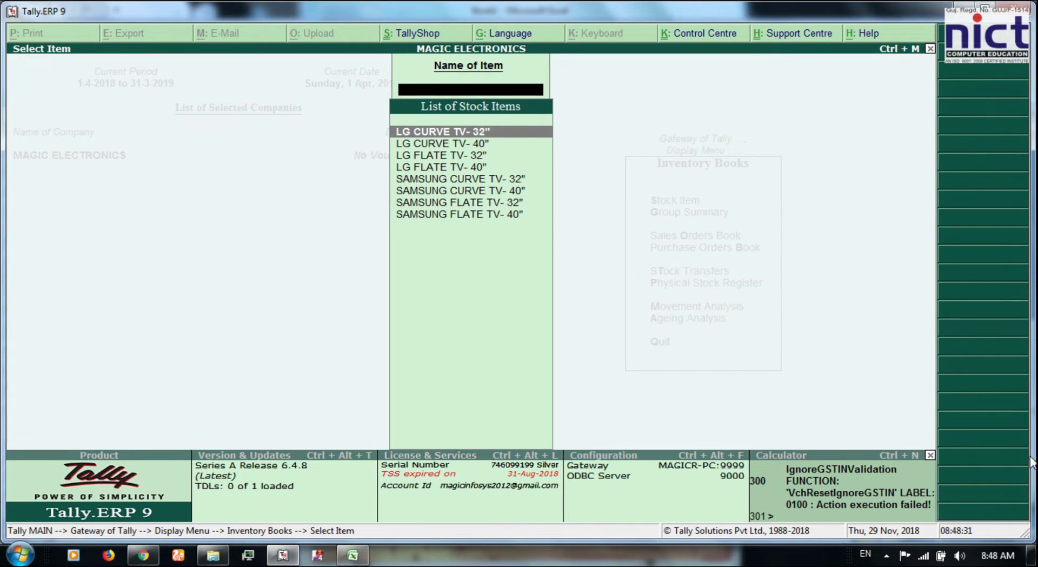
Step: View the monthly summary of LG CURVE TV- 32" through to March
{"action": "key", "text": "Down"}
{"action": "key", "text": "Down"}
{"action": "key", "text": "Down"}
{"action": "key", "text": "Down"}
{"action": "key", "text": "Down"}
{"action": "key", "text": "Up"}
{"action": "key", "text": "Up"}
{"action": "key", "text": "Up"}
{"action": "key", "text": "Up"}
{"action": "key", "text": "Up"}
{"action": "key", "text": "Return"}
{"action": "key", "text": "End"}
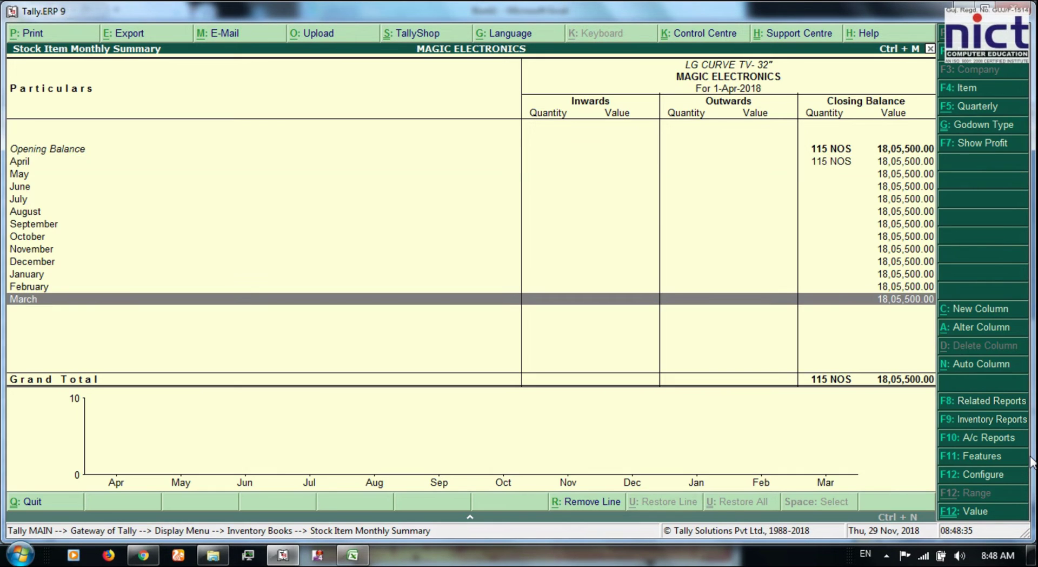
Step: View the monthly summaries of LG CURVE TV- 40", LG FLATE TV- 40" and SAMSUNG CURVE TV- 40" one after another
{"action": "key", "text": "Escape"}
{"action": "key", "text": "Down"}
{"action": "key", "text": "Return"}
{"action": "key", "text": "Escape"}
{"action": "key", "text": "Down"}
{"action": "key", "text": "Down"}
{"action": "key", "text": "Return"}
{"action": "key", "text": "Escape"}
{"action": "key", "text": "Down"}
{"action": "key", "text": "Down"}
{"action": "key", "text": "Return"}
{"action": "key", "text": "Escape"}
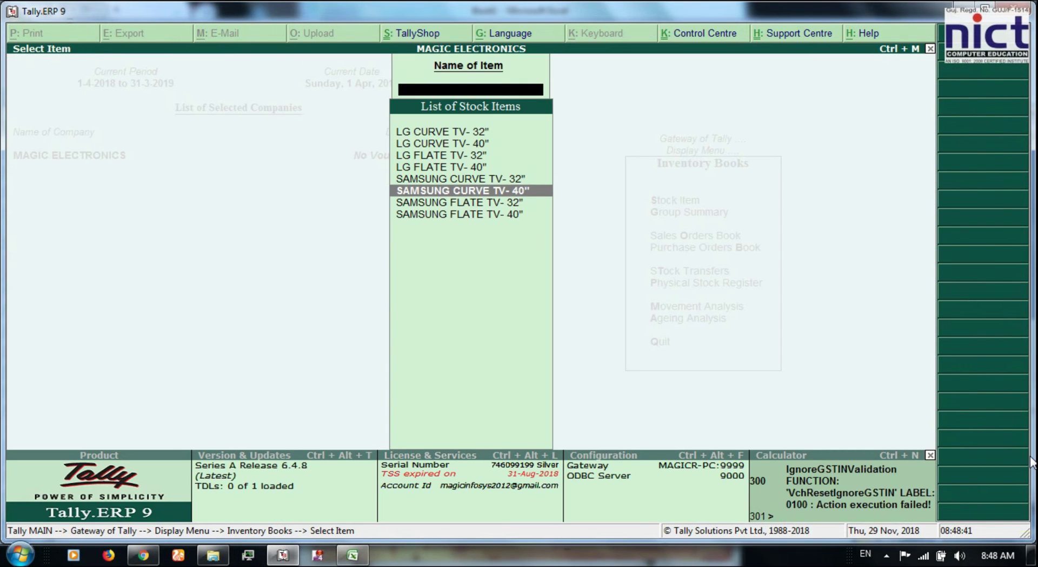
Step: Open the group summary for CURVE TV and compare its quantities and values with the Excel sheet
{"action": "key", "text": "Escape"}
{"action": "key", "text": "Return"}
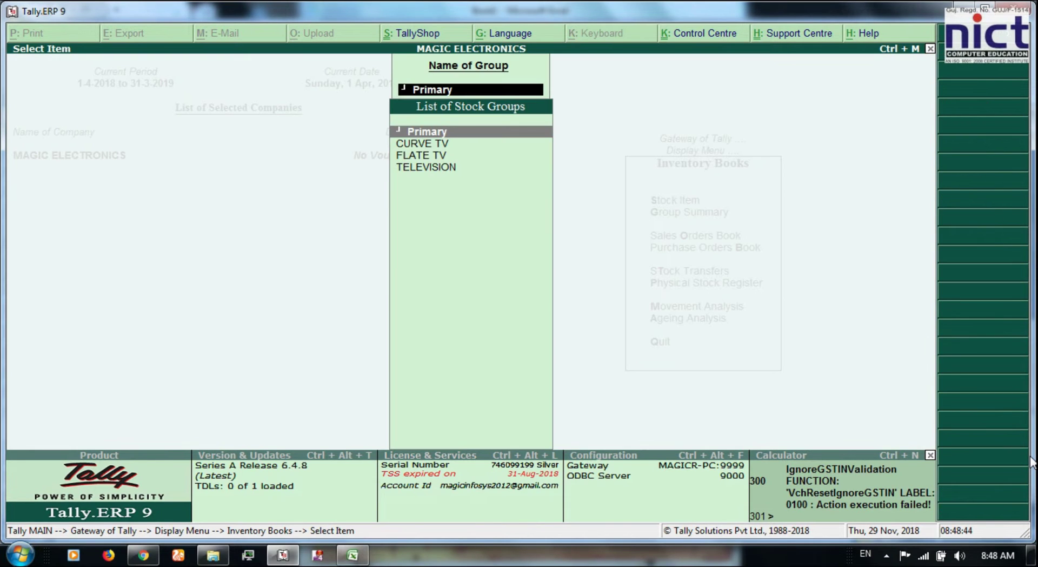
{"action": "key", "text": "Down"}
{"action": "key", "text": "Return"}
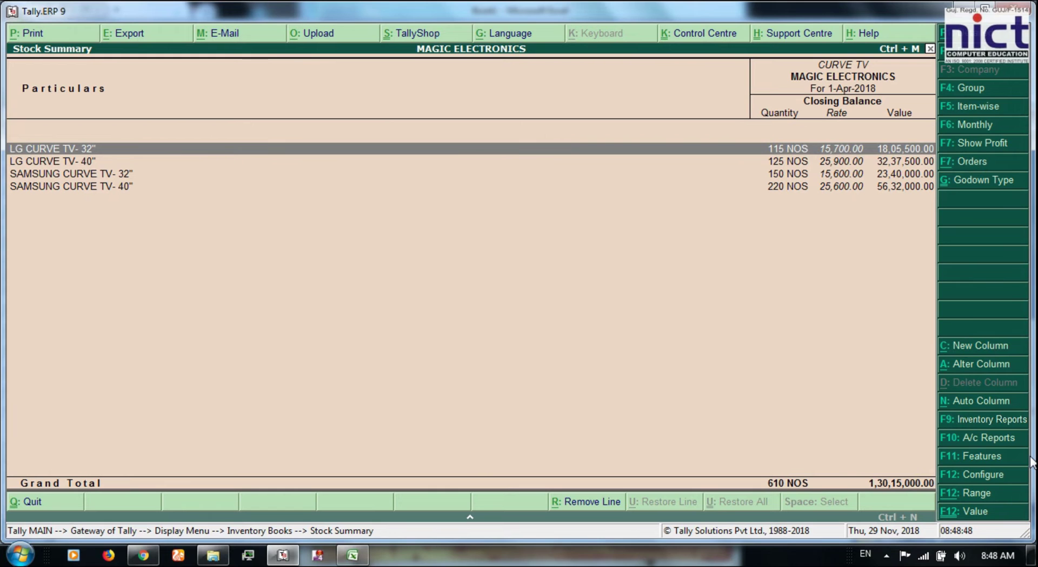
{"action": "key", "text": "alt+Tab"}
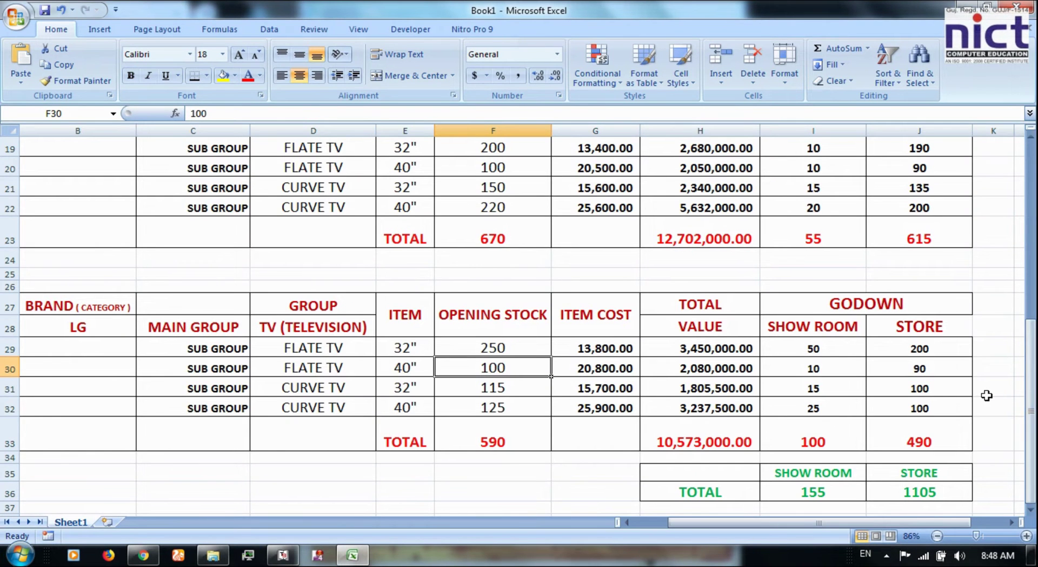
{"action": "key", "text": "alt+Tab"}
{"action": "key", "text": "Escape"}
{"action": "key", "text": "Return"}
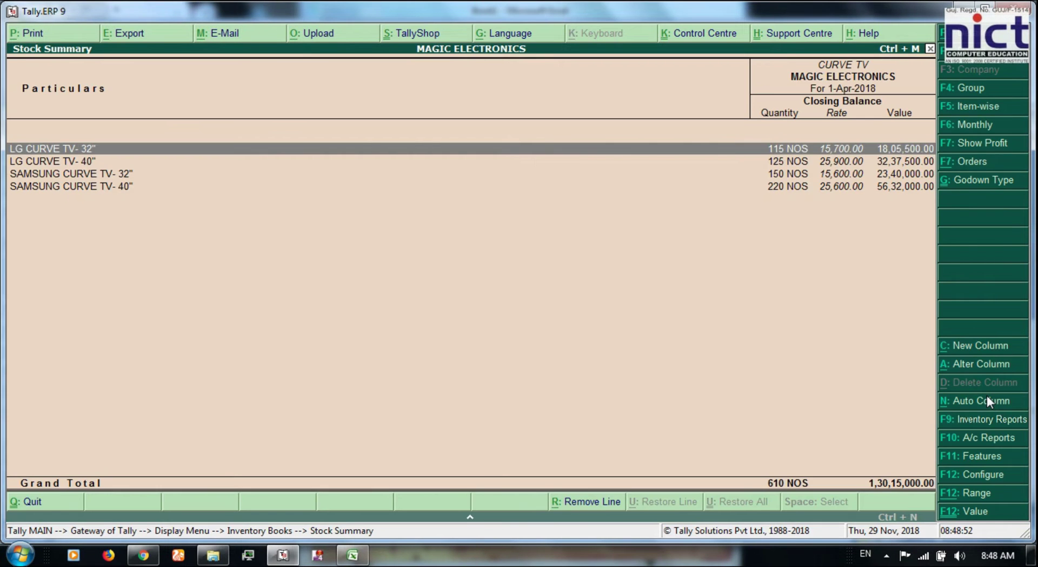
{"action": "key", "text": "alt+Tab"}
{"action": "key", "text": "alt+Tab"}
Step: View the group summary for FLATE TV, followed by the one for TELEVISION
{"action": "key", "text": "Escape"}
{"action": "key", "text": "Down"}
{"action": "key", "text": "Return"}
{"action": "key", "text": "Escape"}
{"action": "key", "text": "Down"}
{"action": "key", "text": "Return"}
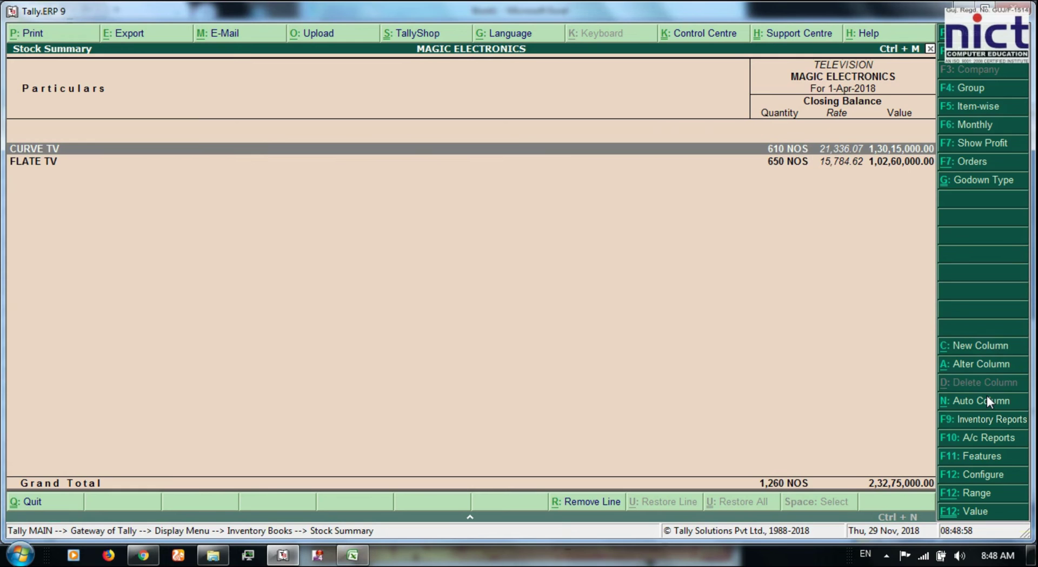
Step: Switch to the Excel sheet and enter the label TOTAL in cell G39
{"action": "key", "text": "alt+Tab"}
{"action": "scroll", "coordinate": [887, 346], "scroll_direction": "down", "scroll_amount": 5}
{"action": "scroll", "coordinate": [882, 336], "scroll_direction": "up", "scroll_amount": 1}
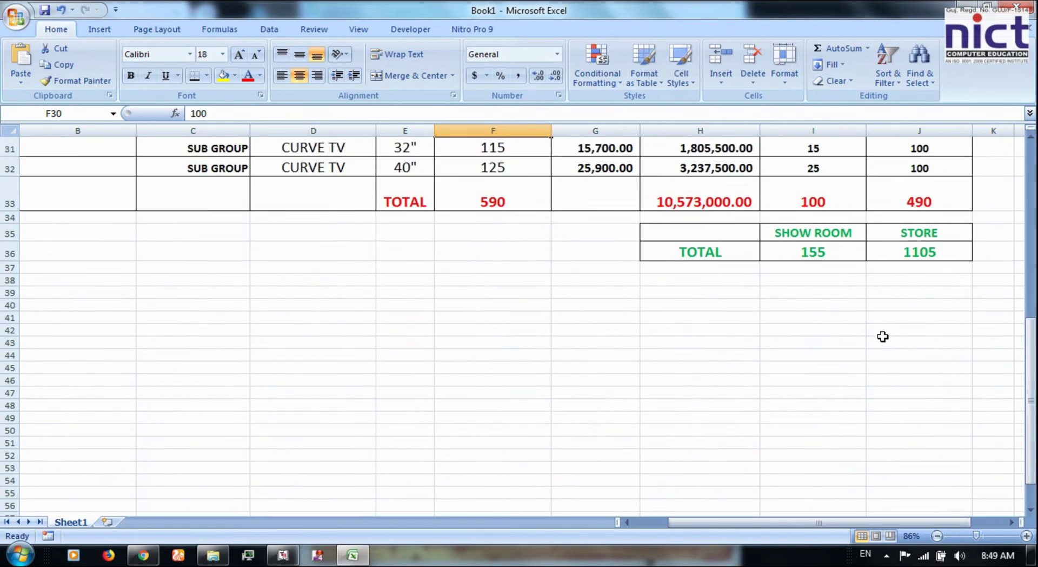
{"action": "scroll", "coordinate": [883, 336], "scroll_direction": "up", "scroll_amount": 3}
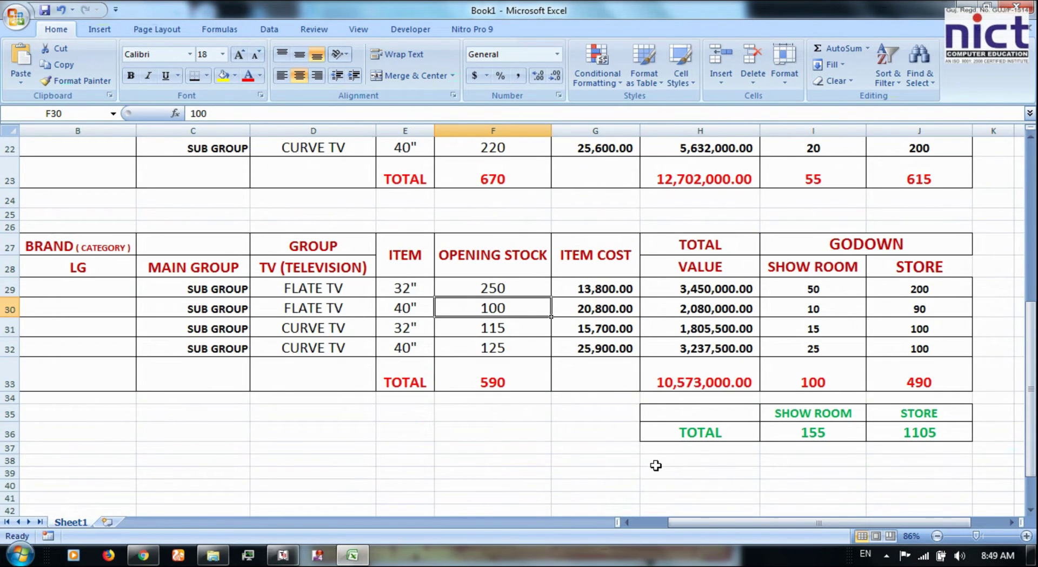
{"action": "left_click", "coordinate": [623, 473]}
{"action": "double_click", "coordinate": [623, 473]}
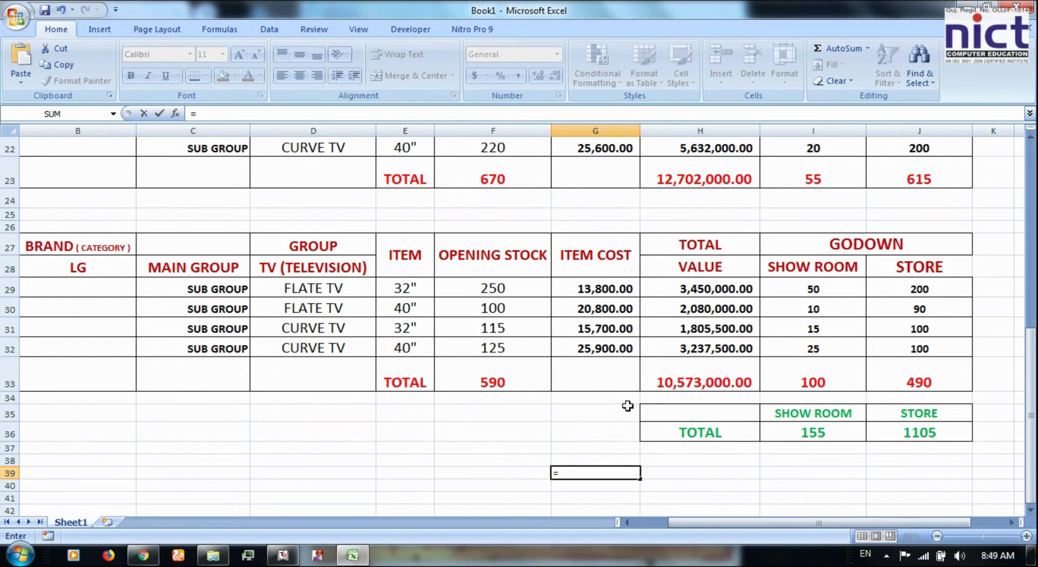
{"action": "type", "text": "TOTAL"}
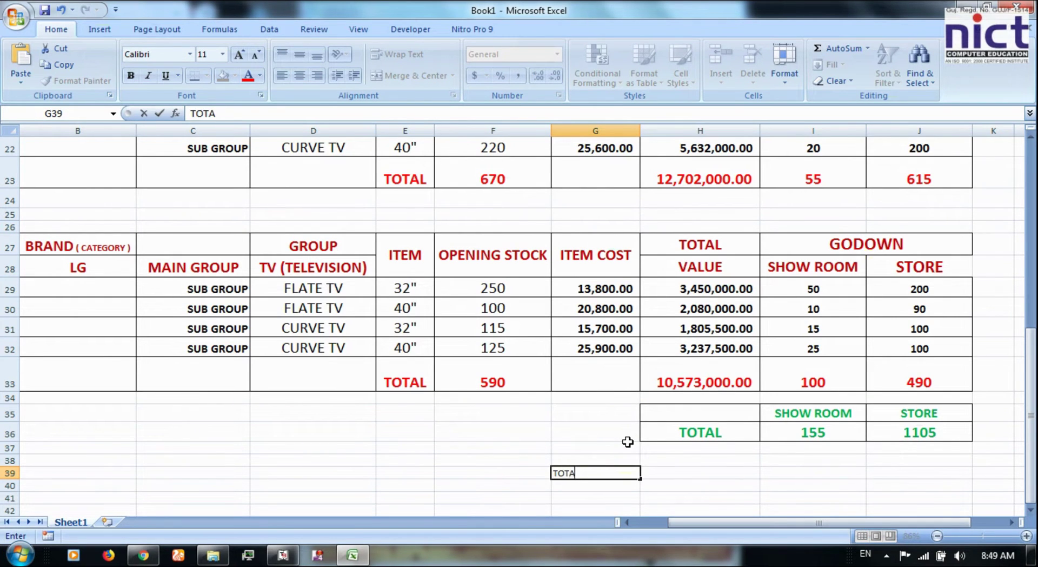
{"action": "key", "text": "Return"}
Step: Add the SAMSUNG and LG total values in cell H39 with the formula =H23+H33
{"action": "left_click", "coordinate": [687, 474]}
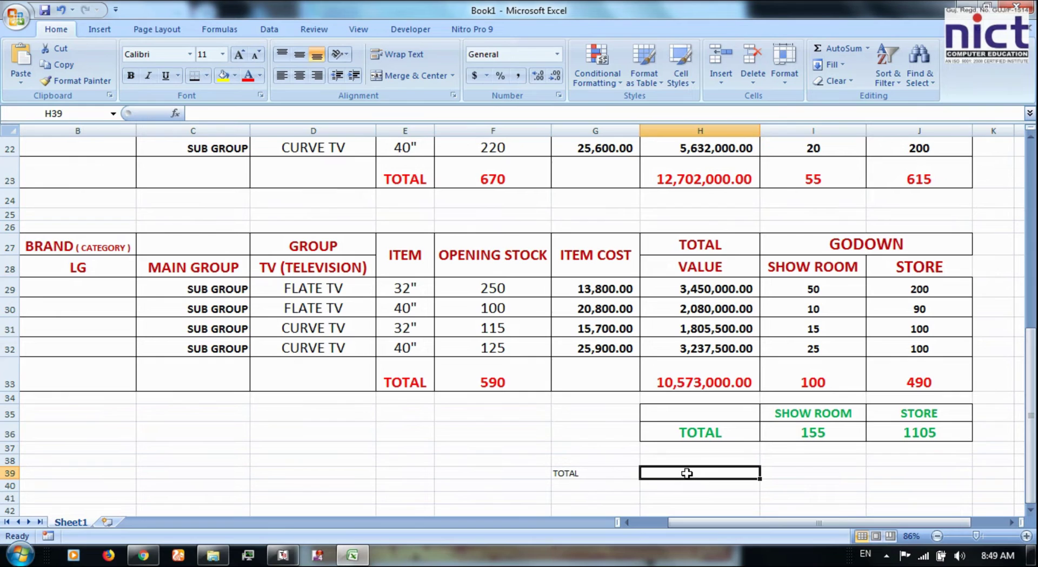
{"action": "type", "text": "="}
{"action": "left_click", "coordinate": [665, 179]}
{"action": "type", "text": "+"}
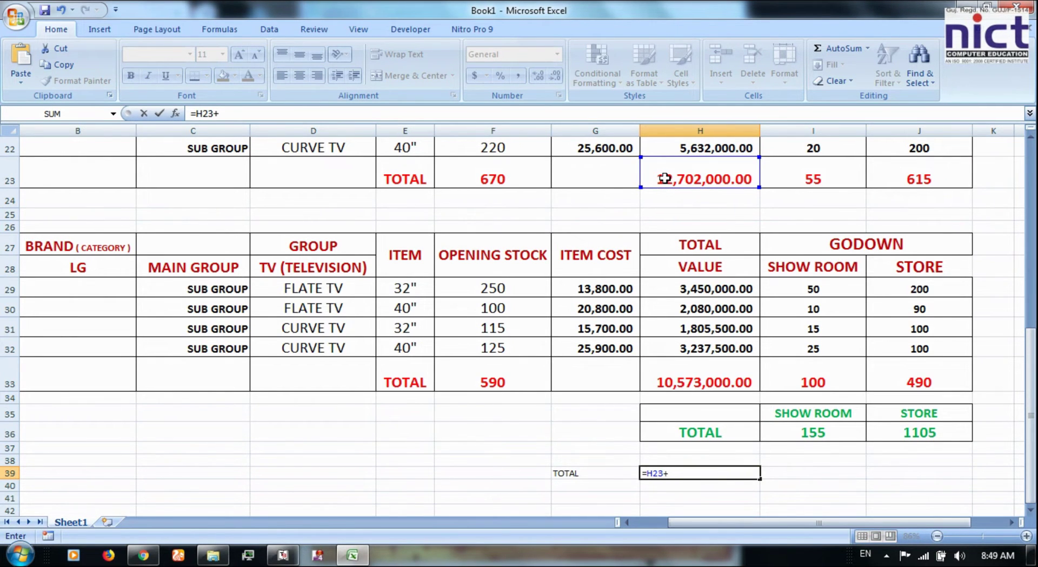
{"action": "left_click", "coordinate": [685, 371]}
{"action": "key", "text": "Return"}
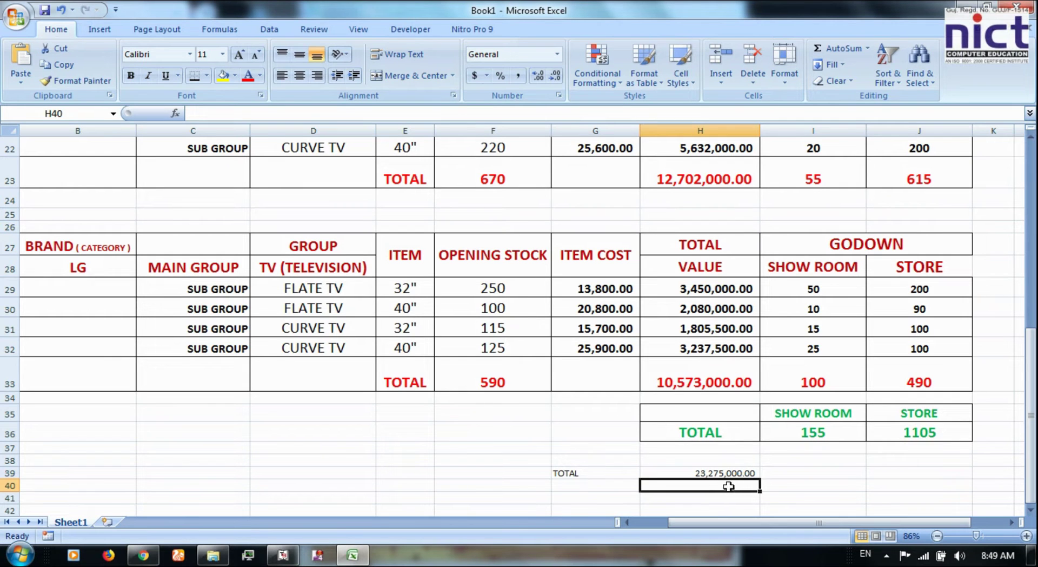
Step: Compare the combined value in Excel with the grand total of the TELEVISION stock summary in Tally
{"action": "key", "text": "alt+Tab"}
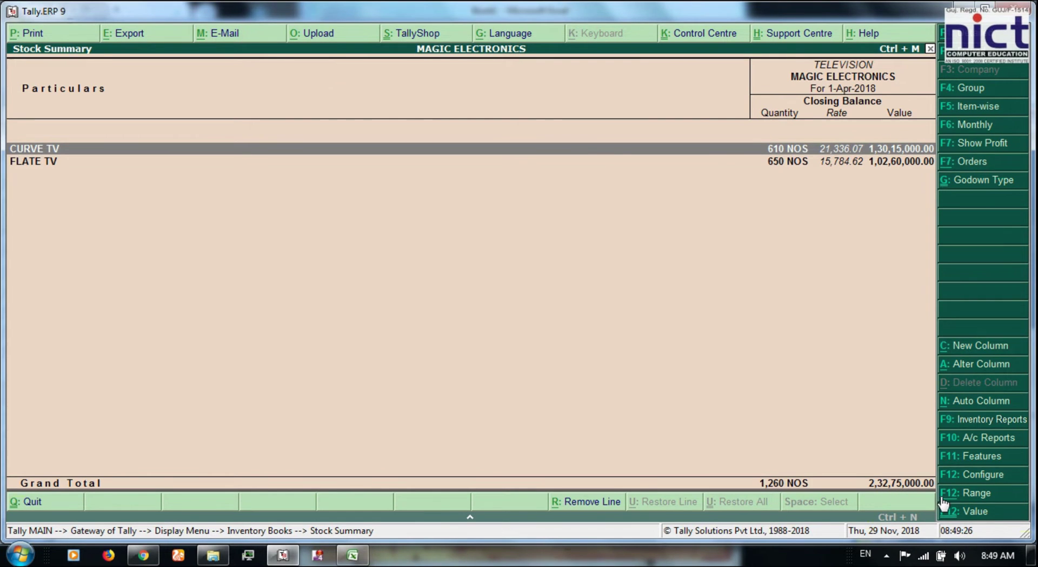
{"action": "key", "text": "alt+Tab"}
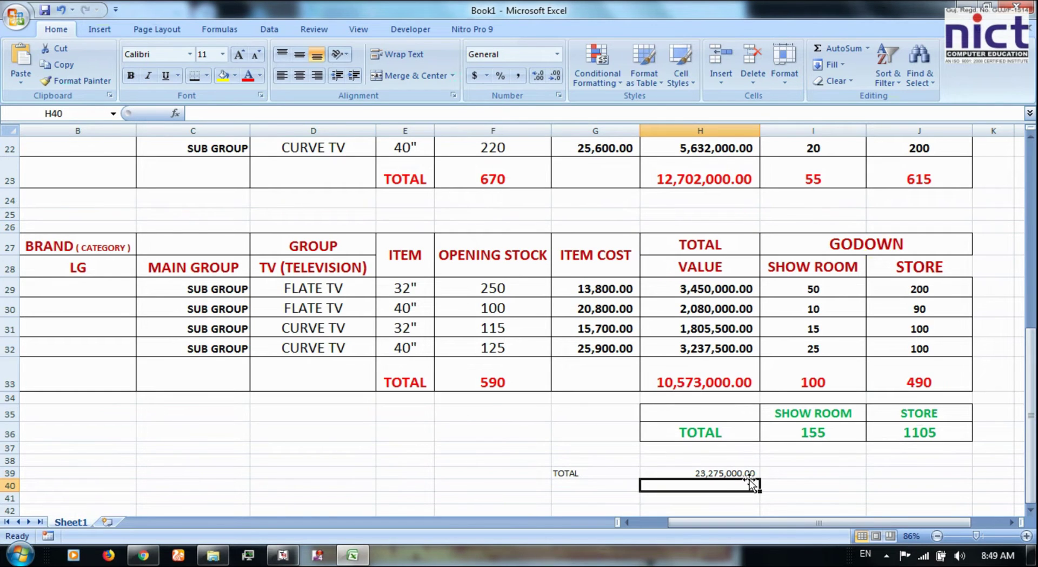
{"action": "key", "text": "alt+Tab"}
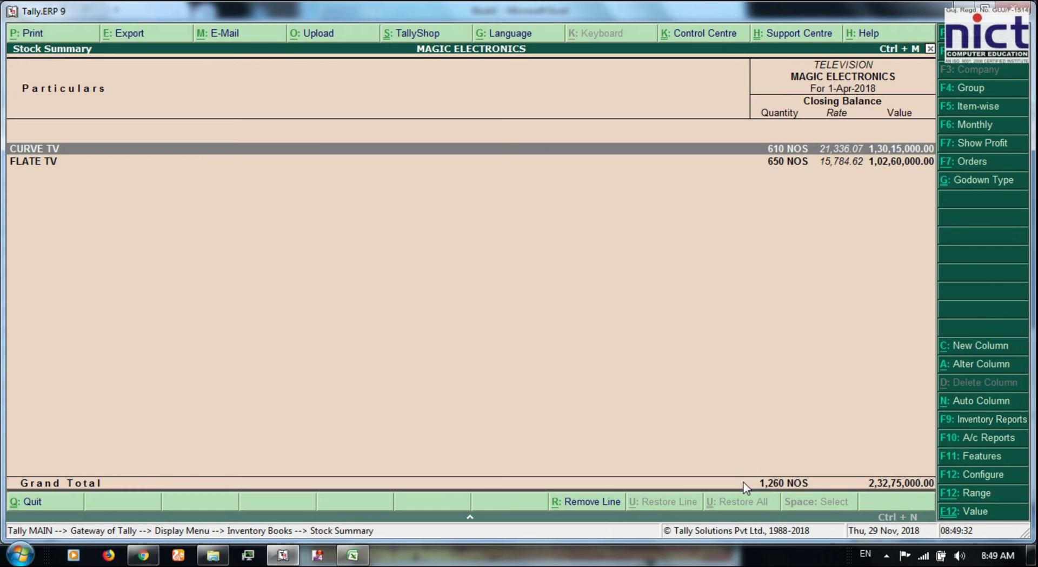
Step: Leave the group summary and open the godown summary for SHOW ROOM from Statements of Inventory
{"action": "key", "text": "Escape"}
{"action": "key", "text": "Escape"}
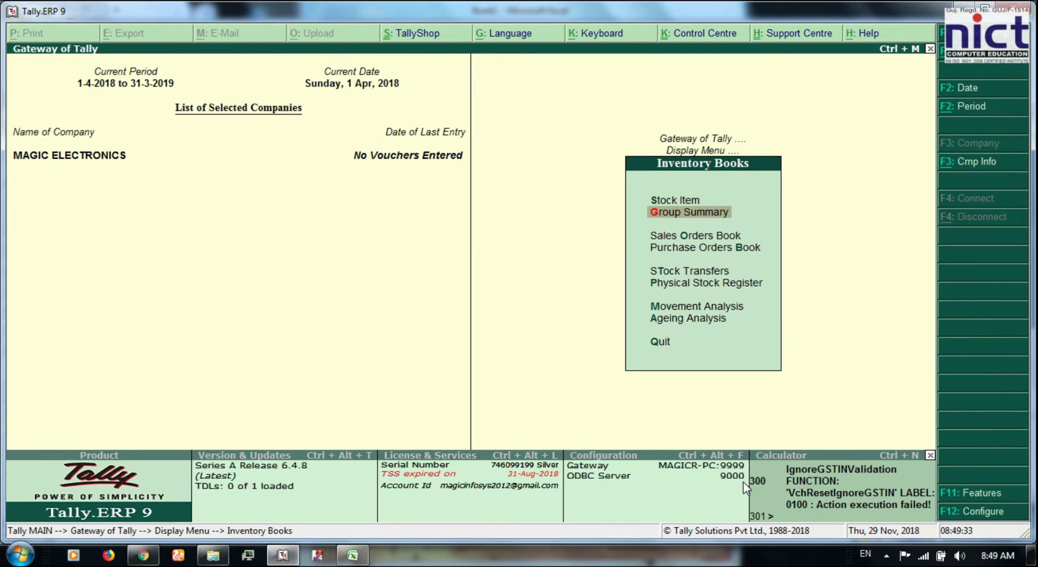
{"action": "key", "text": "Escape"}
{"action": "key", "text": "Down"}
{"action": "key", "text": "Return"}
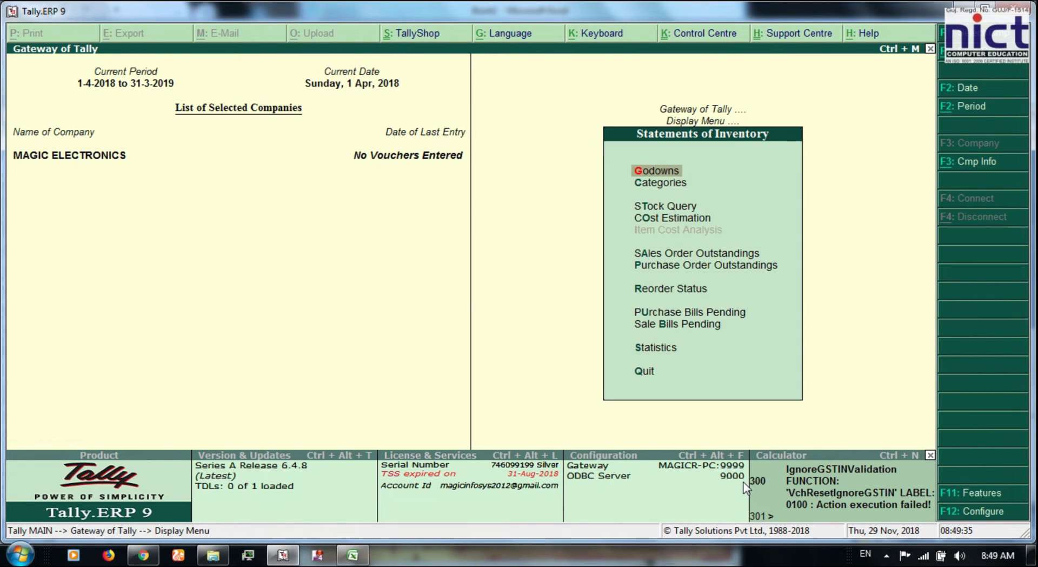
{"action": "key", "text": "Escape"}
{"action": "key", "text": "Return"}
{"action": "key", "text": "Return"}
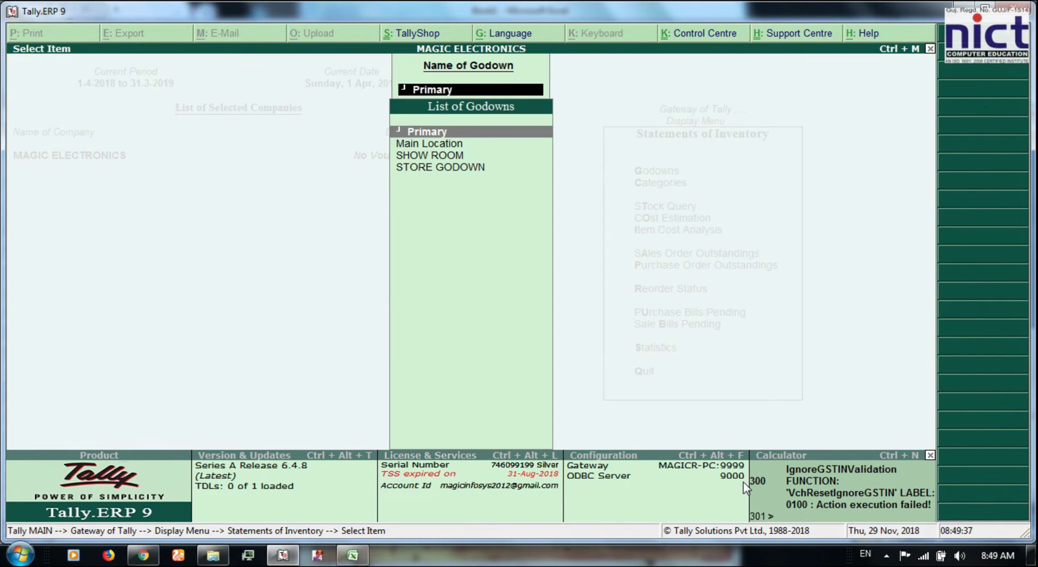
{"action": "key", "text": "Down"}
{"action": "key", "text": "Down"}
{"action": "key", "text": "Return"}
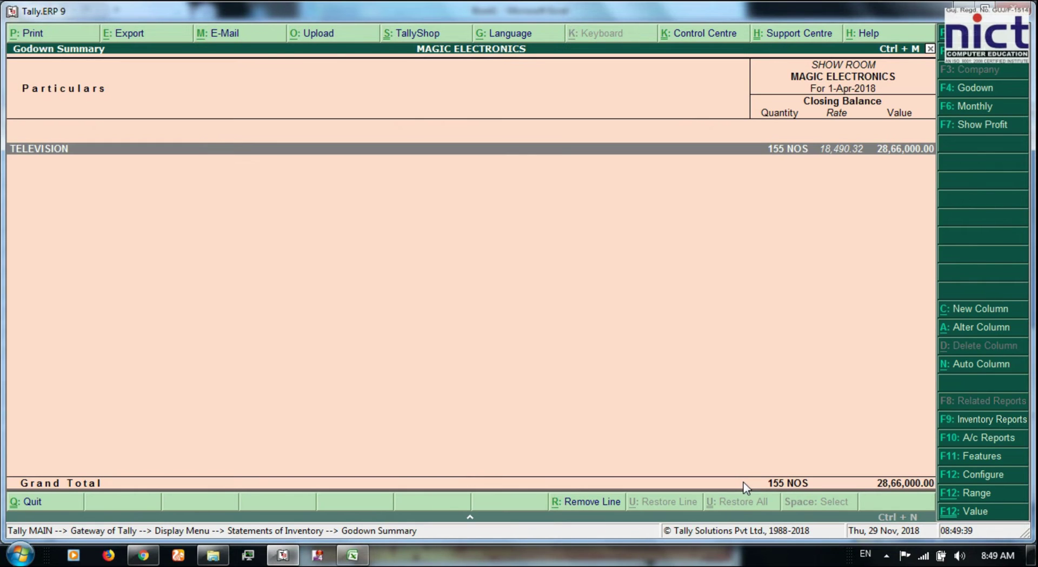
Step: Drill into the TELEVISION group of the SHOW ROOM godown summary, examine its CURVE TV and FLATE TV balances, and return
{"action": "key", "text": "Return"}
{"action": "key", "text": "Down"}
{"action": "key", "text": "Up"}
{"action": "key", "text": "Down"}
{"action": "key", "text": "Up"}
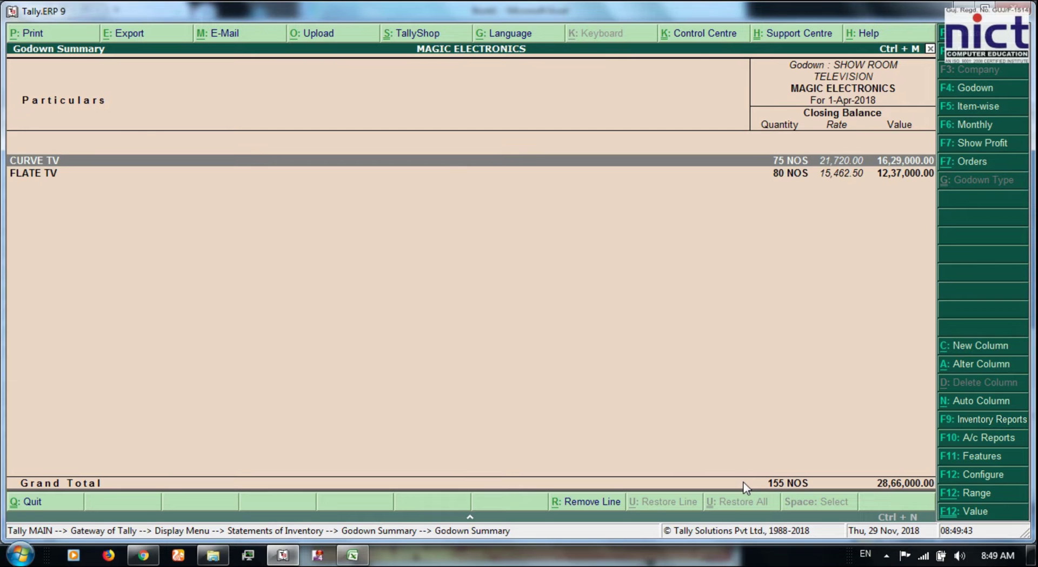
{"action": "key", "text": "Escape"}
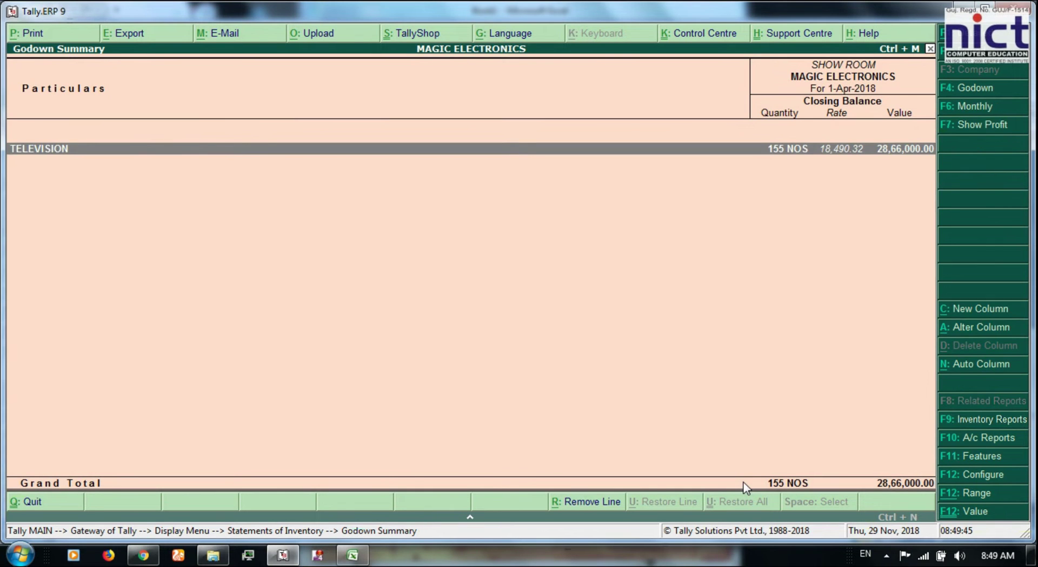
Step: Switch the godown summary to the next godown, view its stock, and return to the Statements of Inventory
{"action": "key", "text": "F4"}
{"action": "key", "text": "Down"}
{"action": "key", "text": "Return"}
{"action": "key", "text": "Return"}
{"action": "key", "text": "Escape"}
{"action": "key", "text": "Escape"}
{"action": "key", "text": "Escape"}
{"action": "key", "text": "Escape"}
Step: Open the stock category summary for LG and go through its items
{"action": "key", "text": "c"}
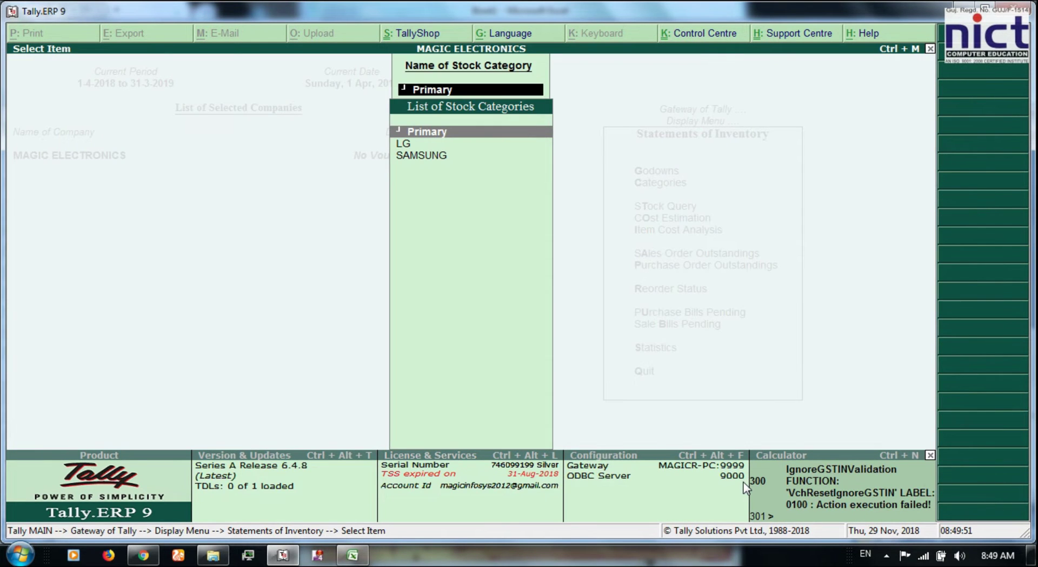
{"action": "key", "text": "Down"}
{"action": "key", "text": "Return"}
{"action": "key", "text": "Down"}
{"action": "key", "text": "Down"}
{"action": "key", "text": "Down"}
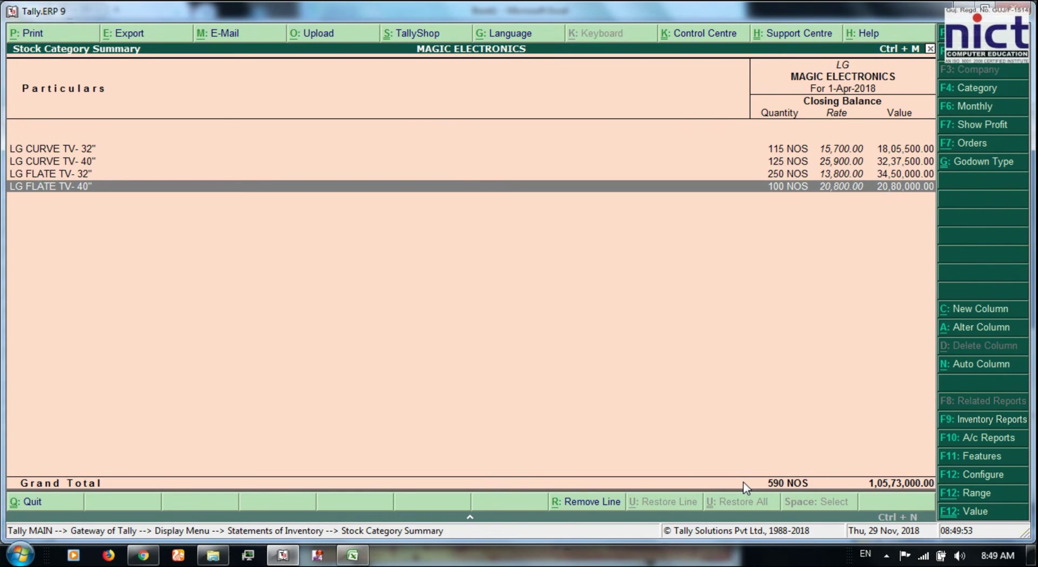
Step: Compare the LG total value in cell H33 of the Excel sheet with the LG category grand total in Tally
{"action": "key", "text": "alt+Tab"}
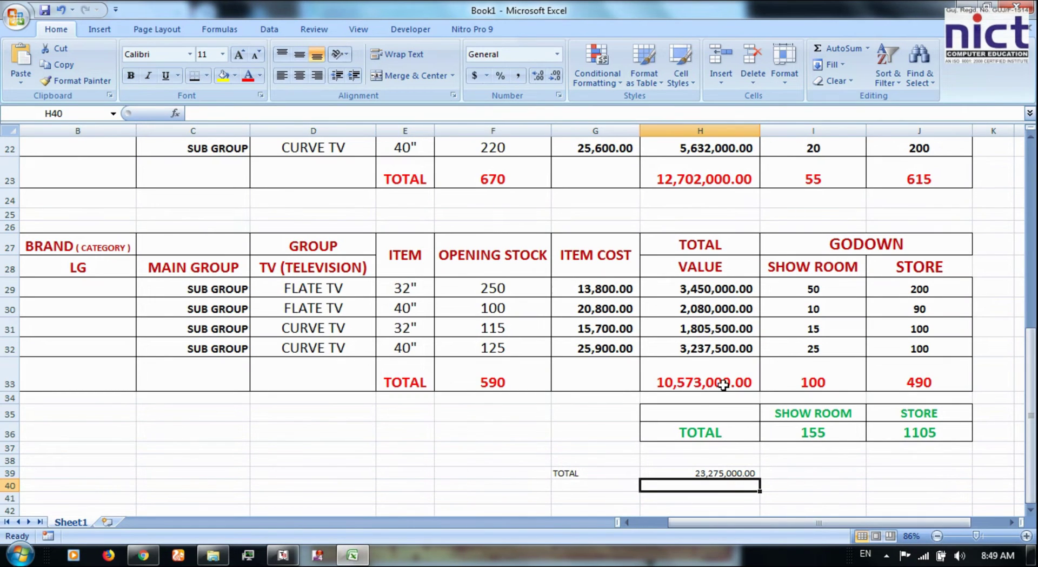
{"action": "left_click", "coordinate": [722, 383]}
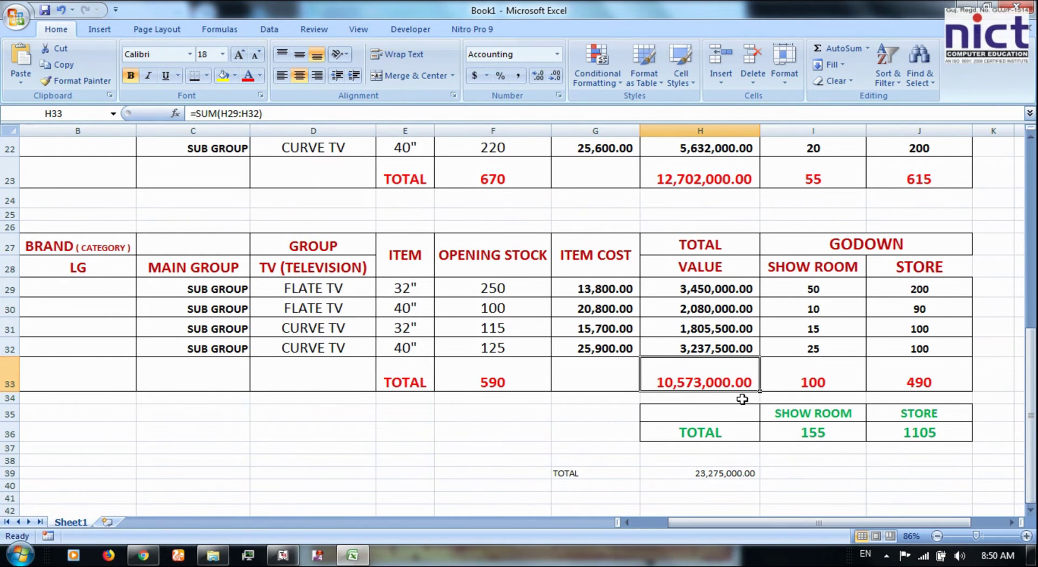
{"action": "key", "text": "alt+Tab"}
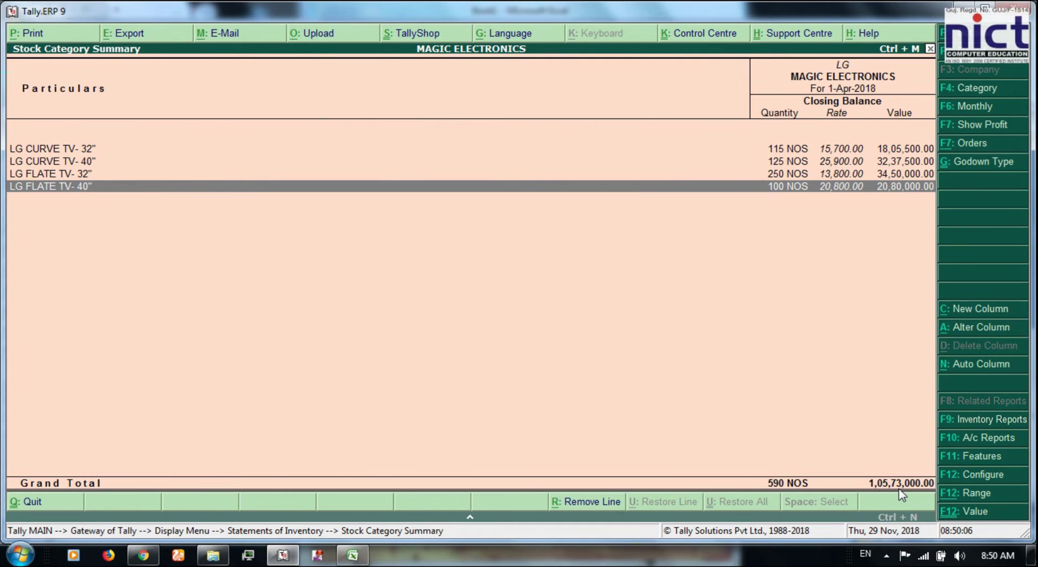
{"action": "key", "text": "alt+Tab"}
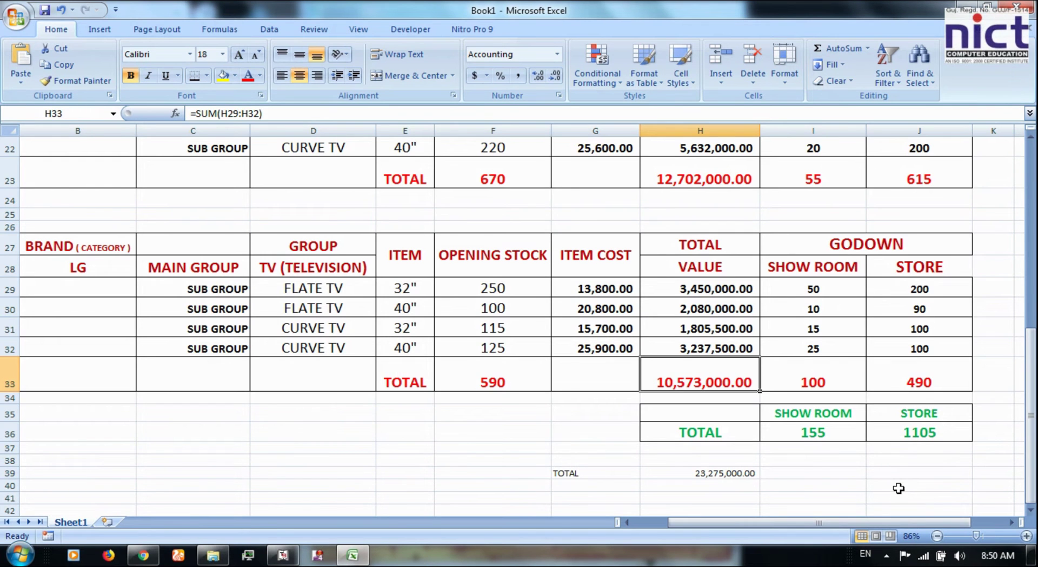
{"action": "key", "text": "alt+Tab"}
Step: Open the stock category summary for SAMSUNG and look up the SAMSUNG total in the Excel sheet
{"action": "key", "text": "Escape"}
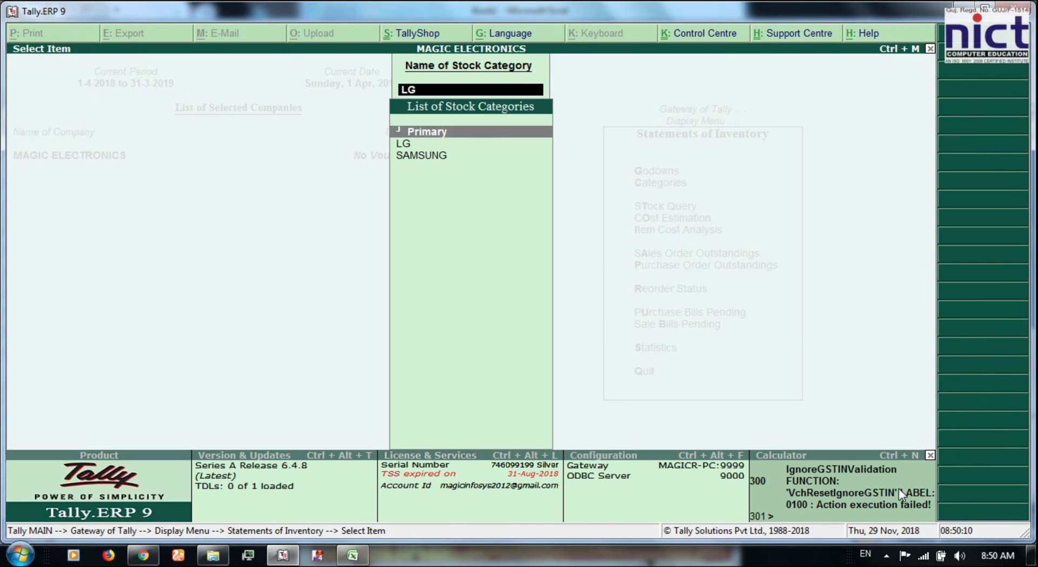
{"action": "key", "text": "Down"}
{"action": "key", "text": "Down"}
{"action": "key", "text": "Return"}
{"action": "key", "text": "alt+Tab"}
{"action": "scroll", "coordinate": [528, 389], "scroll_direction": "up", "scroll_amount": 4}
{"action": "scroll", "coordinate": [440, 366], "scroll_direction": "down", "scroll_amount": 3}
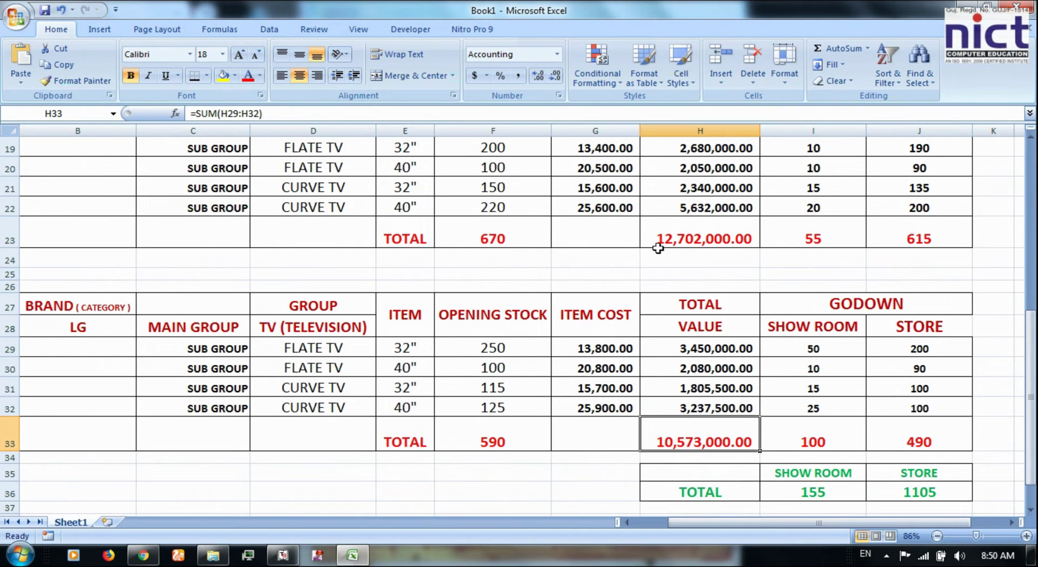
{"action": "key", "text": "alt+Tab"}
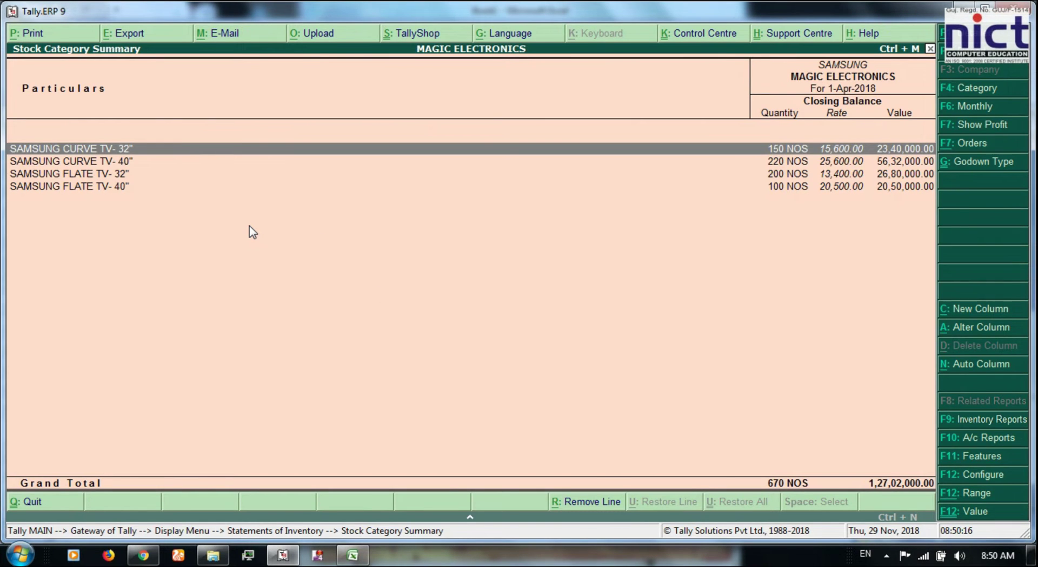
Step: Reopen the SAMSUNG category summary, go through its items, and check the grand total against Excel row 23
{"action": "key", "text": "Escape"}
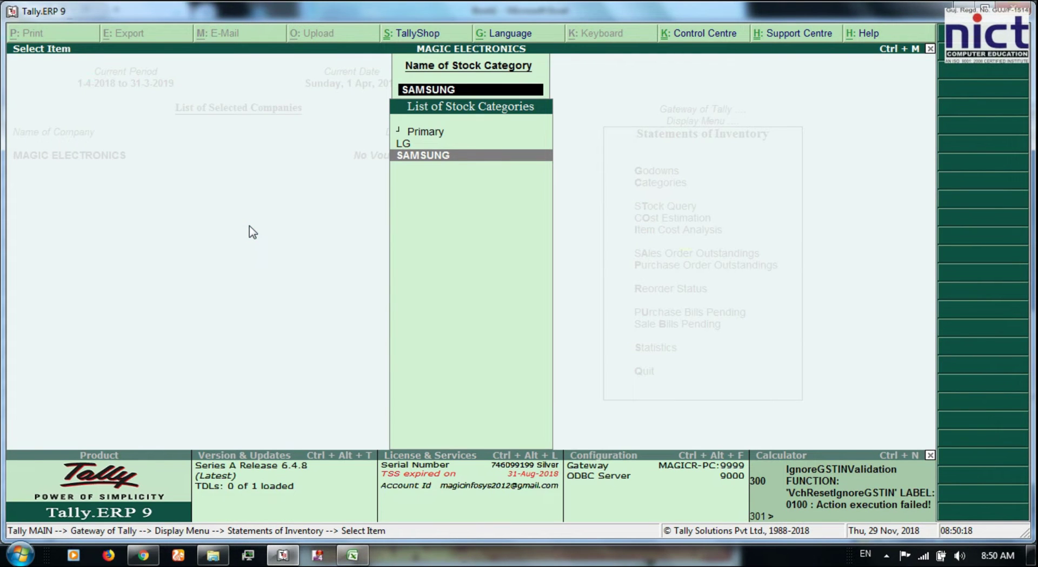
{"action": "key", "text": "Return"}
{"action": "key", "text": "Down"}
{"action": "key", "text": "Down"}
{"action": "key", "text": "Down"}
{"action": "key", "text": "Up"}
{"action": "key", "text": "Up"}
{"action": "key", "text": "Up"}
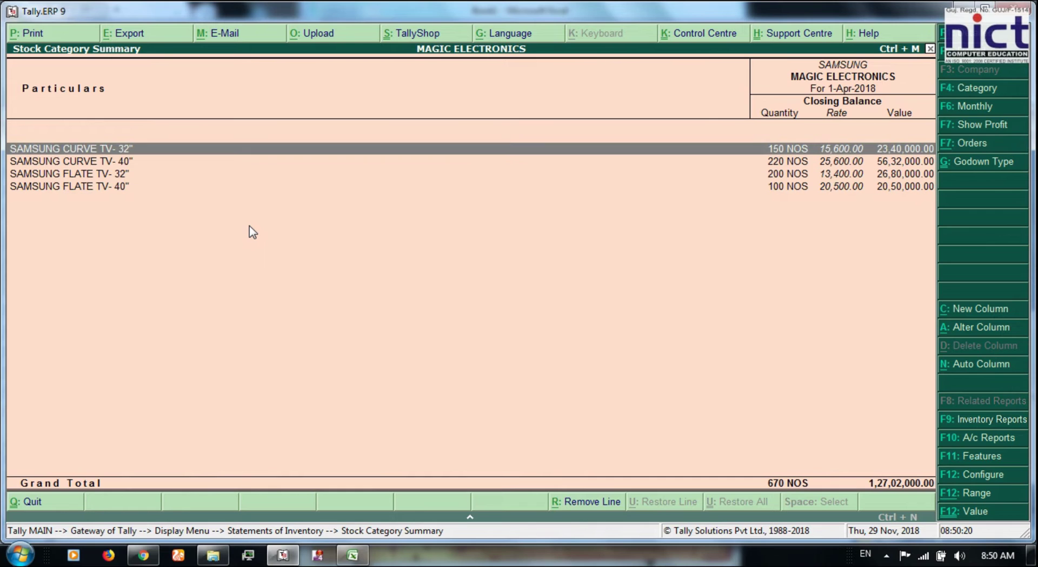
{"action": "key", "text": "alt+Tab"}
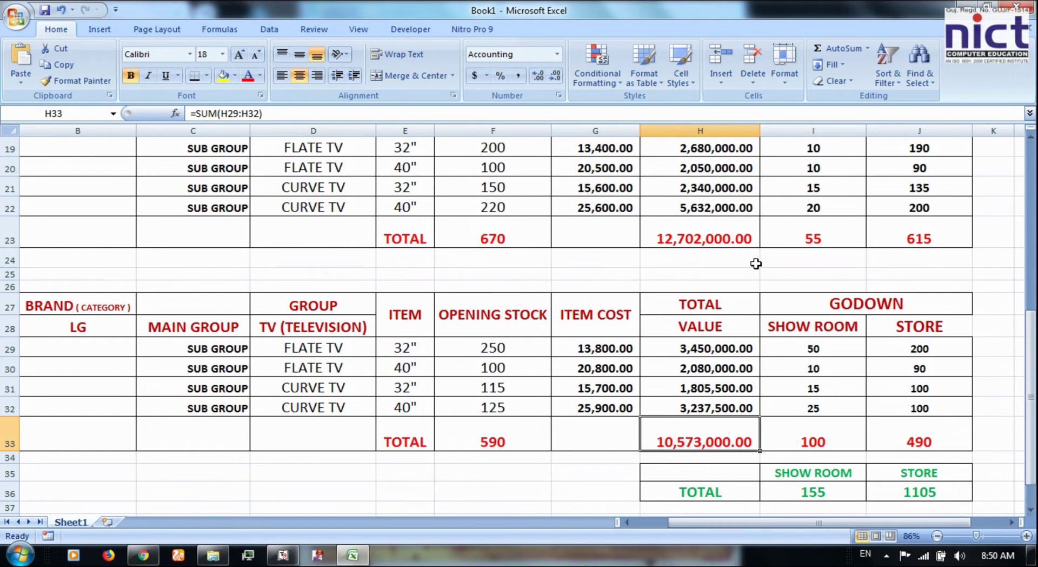
{"action": "key", "text": "alt+Tab"}
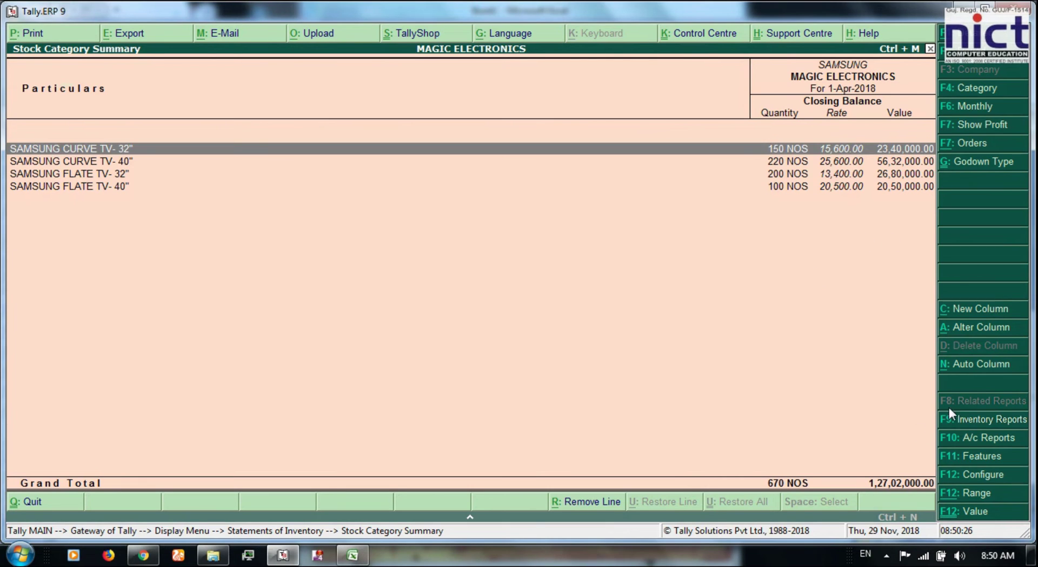
Step: Return to the Gateway of Tally and open the Stock Summary, shown item-wise with detailed godown lines
{"action": "key", "text": "Escape"}
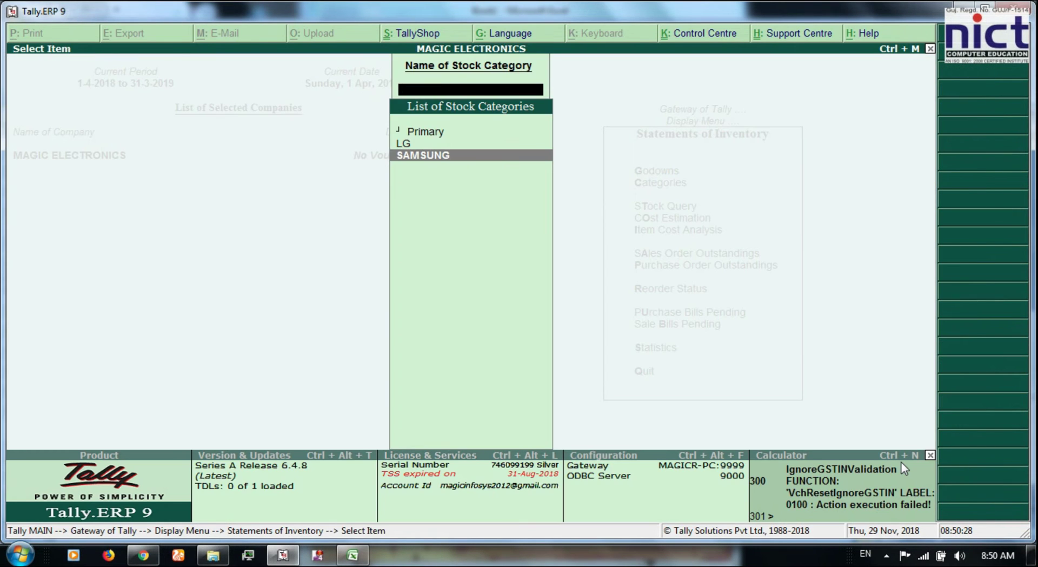
{"action": "key", "text": "Escape"}
{"action": "key", "text": "Escape"}
{"action": "key", "text": "Escape"}
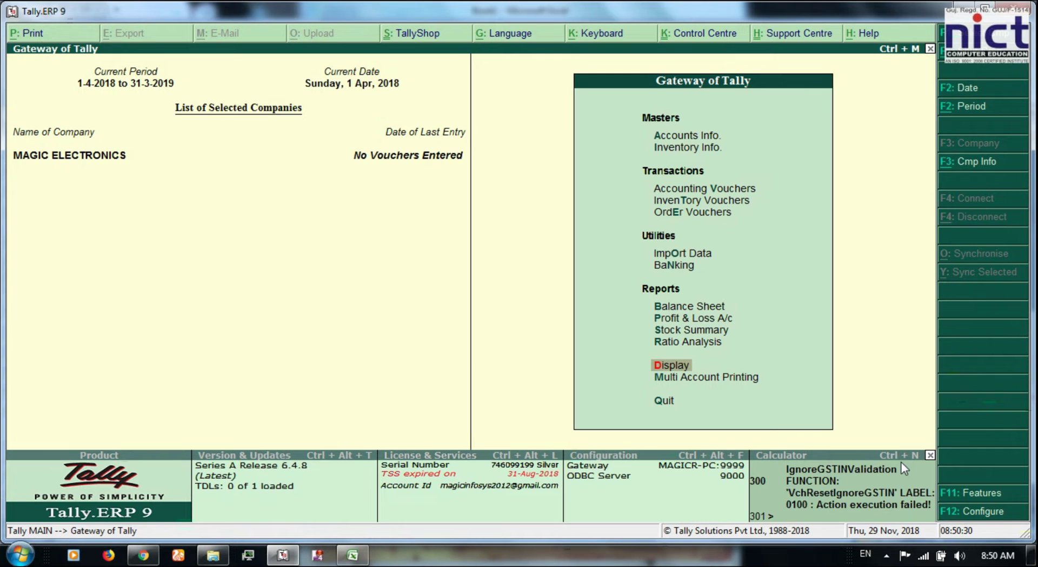
{"action": "key", "text": "Up"}
{"action": "key", "text": "Up"}
{"action": "key", "text": "Return"}
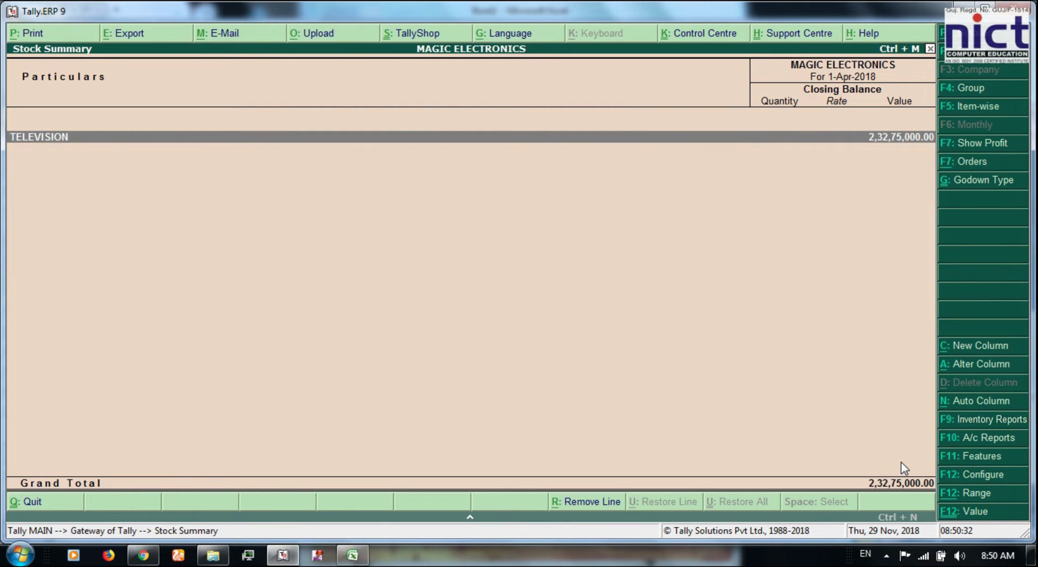
{"action": "key", "text": "Return"}
{"action": "key", "text": "Escape"}
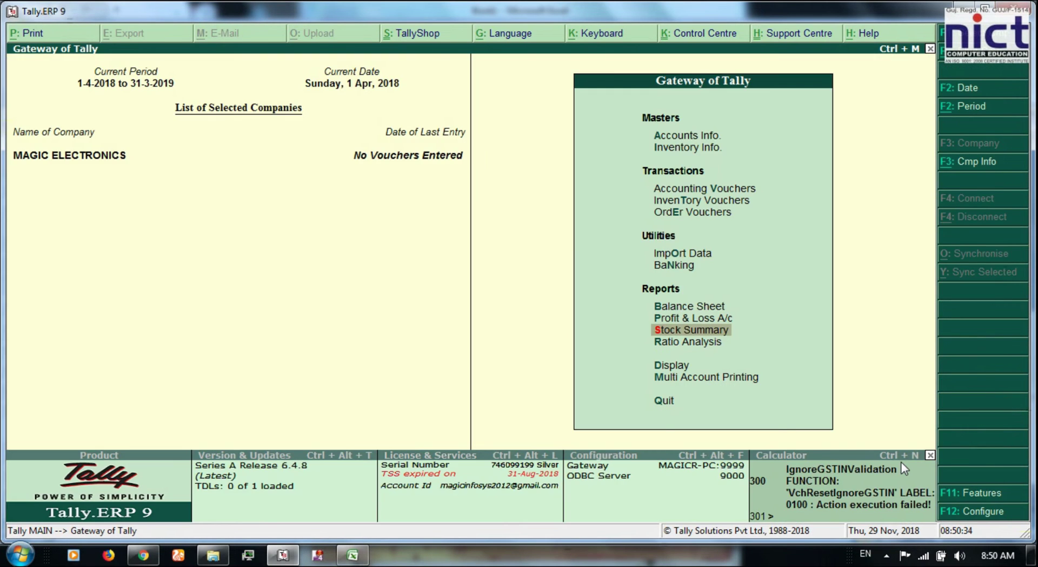
{"action": "key", "text": "Return"}
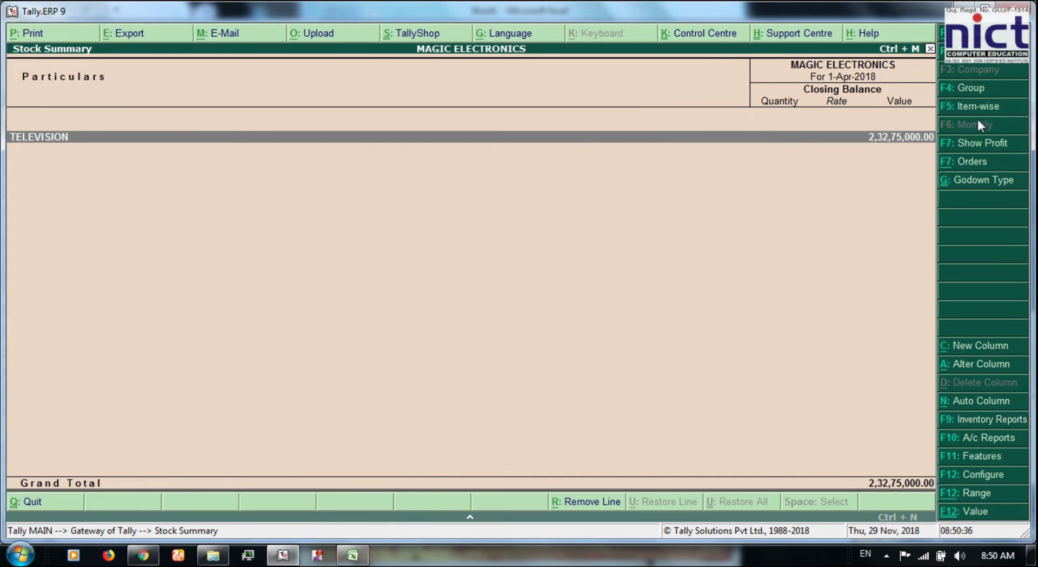
{"action": "key", "text": "F5"}
{"action": "key", "text": "alt+F1"}
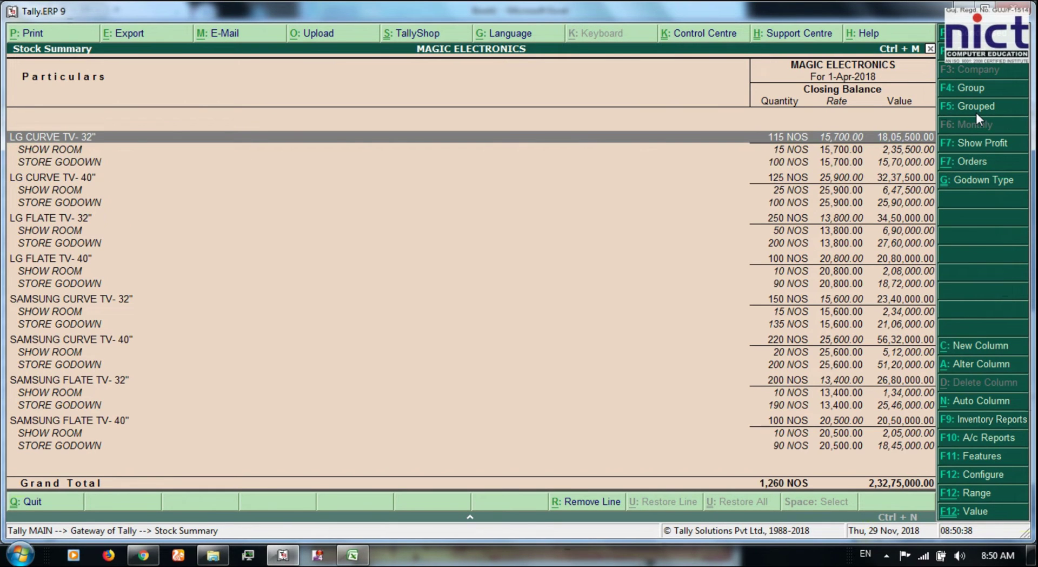
Step: Review the SHOW ROOM and STORE GODOWN allocations of every LG and SAMSUNG item, restore the grouped view, and leave the Stock Summary
{"action": "key", "text": "Down"}
{"action": "key", "text": "Down"}
{"action": "key", "text": "Down"}
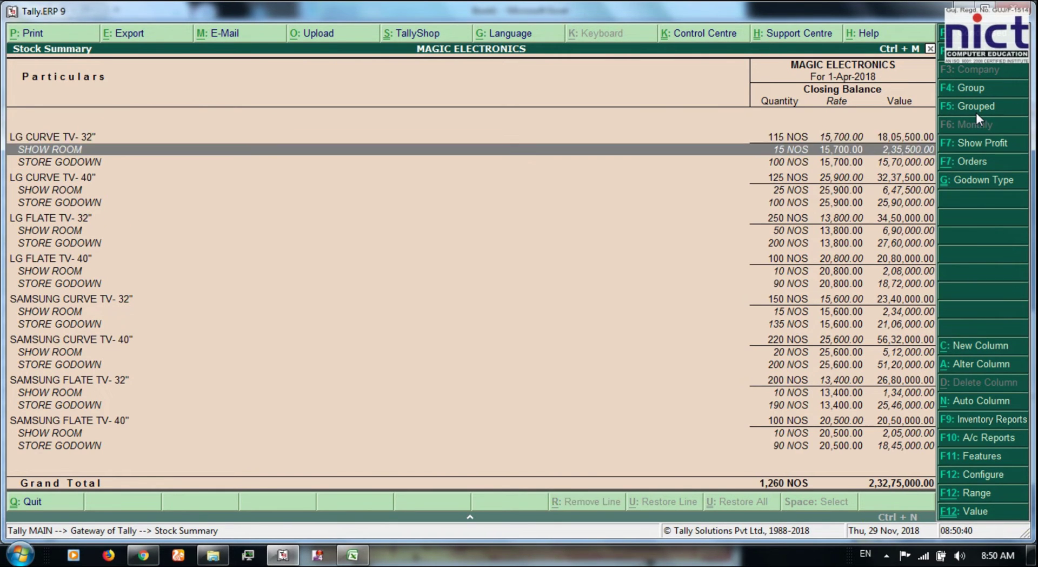
{"action": "key", "text": "Down"}
{"action": "key", "text": "Down"}
{"action": "key", "text": "Down"}
{"action": "key", "text": "Down"}
{"action": "key", "text": "Down"}
{"action": "key", "text": "Down"}
{"action": "key", "text": "Down"}
{"action": "key", "text": "Down"}
{"action": "key", "text": "Down"}
{"action": "key", "text": "Down"}
{"action": "key", "text": "Down"}
{"action": "key", "text": "Down"}
{"action": "key", "text": "Down"}
{"action": "key", "text": "Down"}
{"action": "key", "text": "Down"}
{"action": "key", "text": "Down"}
{"action": "key", "text": "Down"}
{"action": "key", "text": "Down"}
{"action": "key", "text": "Down"}
{"action": "key", "text": "Down"}
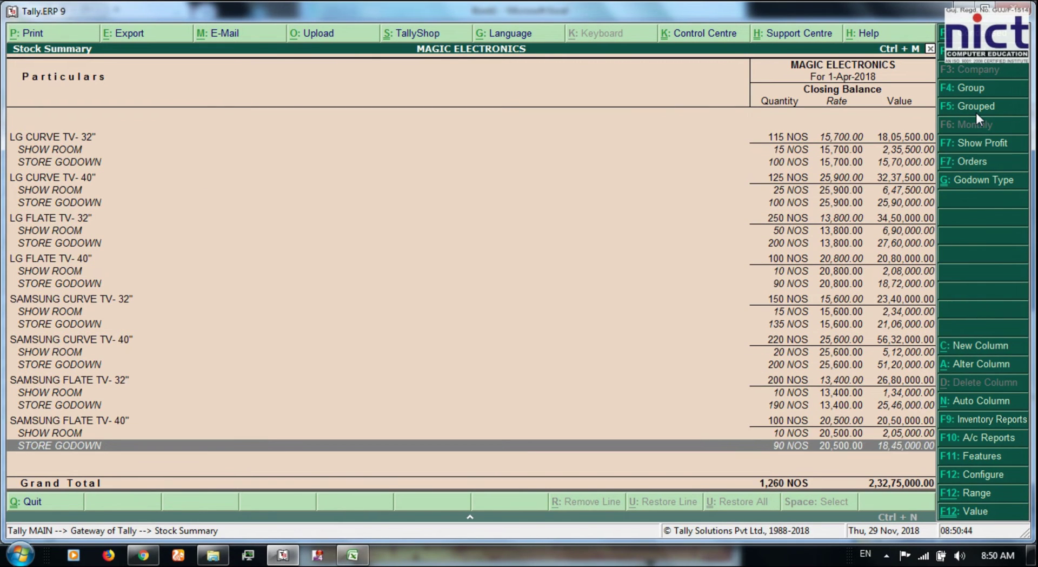
{"action": "left_click", "coordinate": [976, 108]}
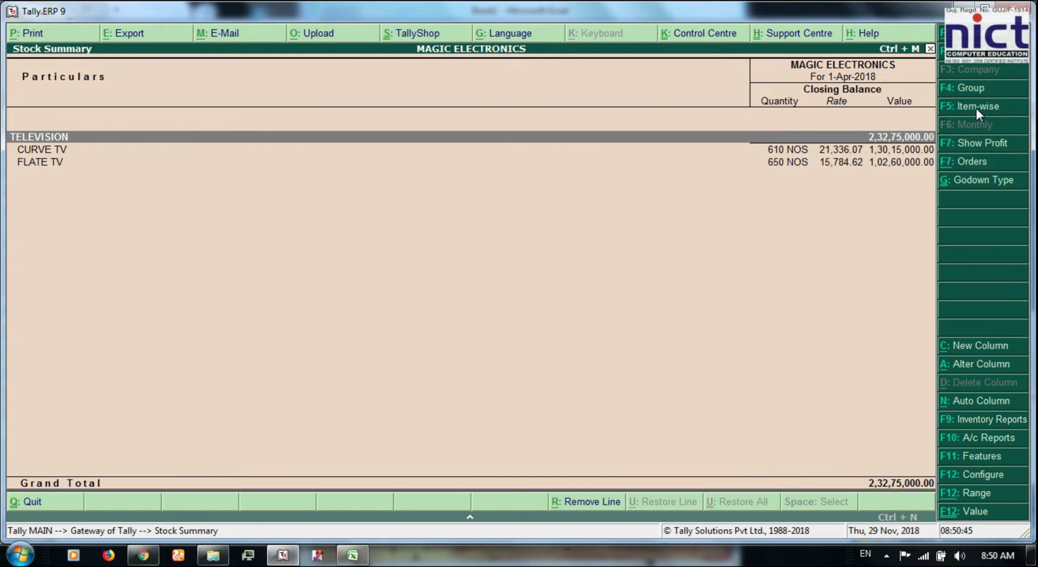
{"action": "key", "text": "Escape"}
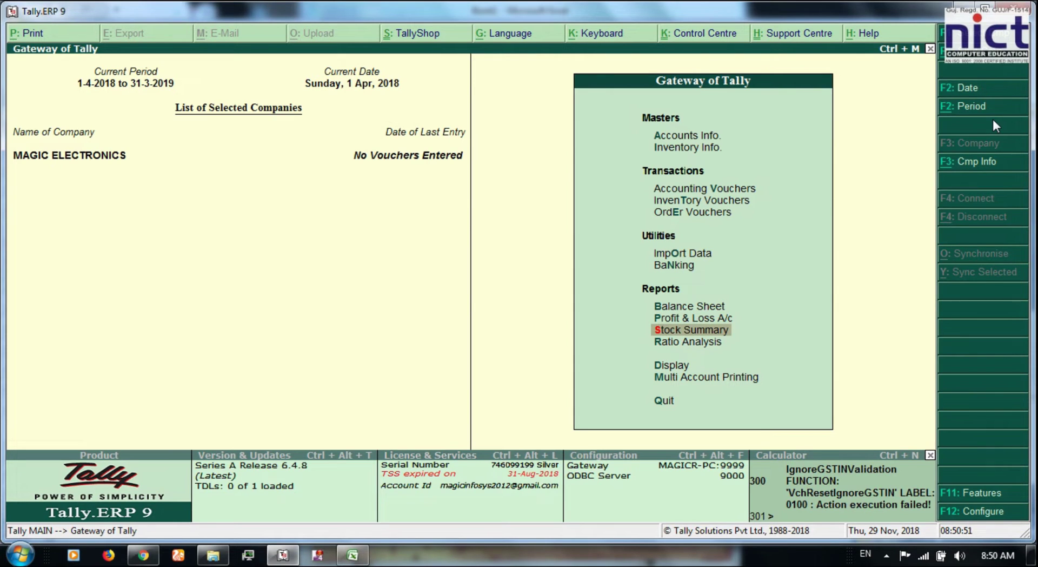
Step: Start a Purchase accounting voucher with supplier invoice no. 1 dated 1-Apr-2018
{"action": "key", "text": "Up"}
{"action": "key", "text": "Up"}
{"action": "key", "text": "Up"}
{"action": "key", "text": "Up"}
{"action": "key", "text": "Up"}
{"action": "key", "text": "Up"}
{"action": "key", "text": "Up"}
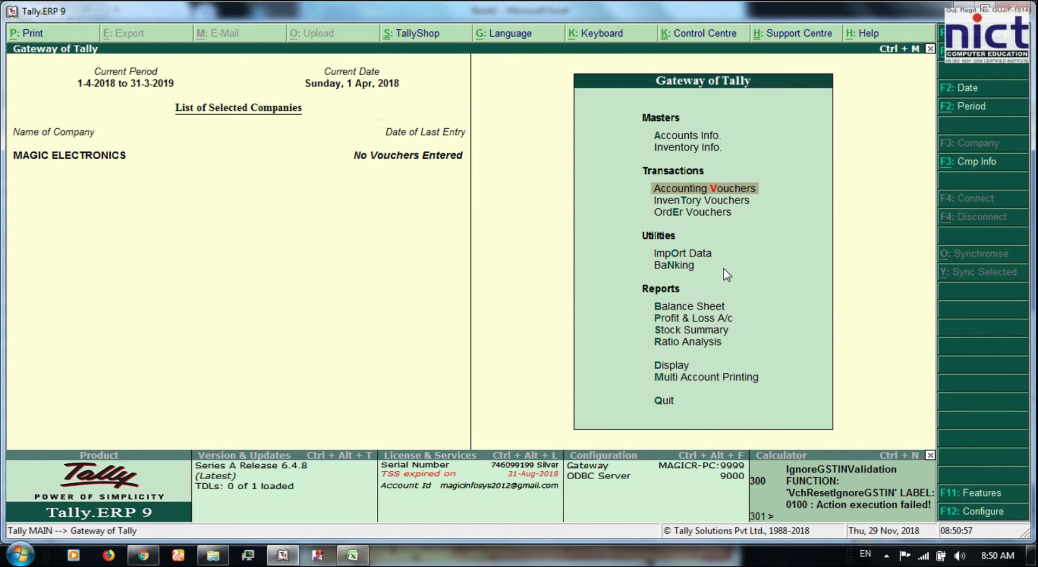
{"action": "key", "text": "Return"}
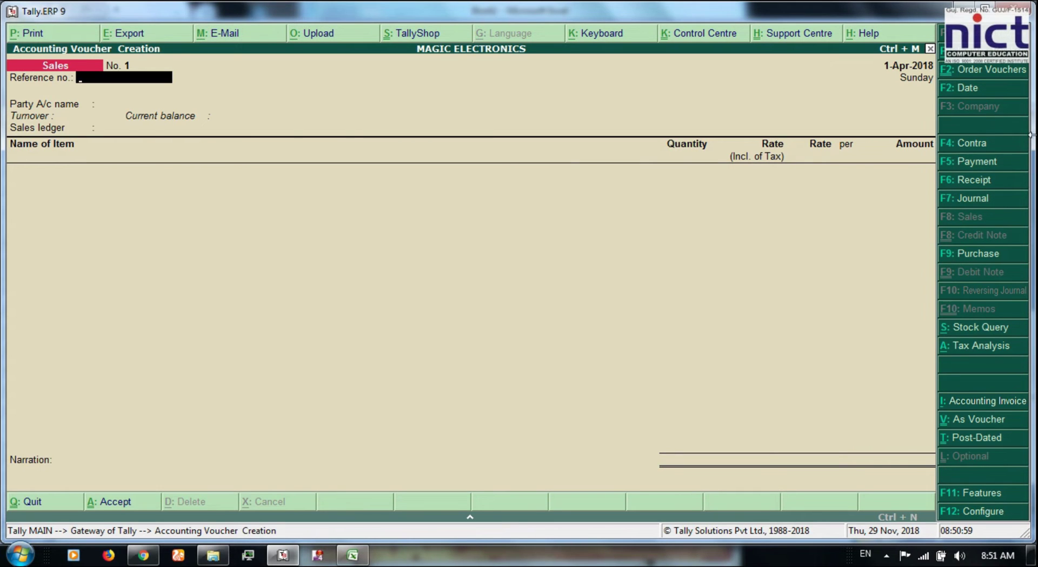
{"action": "left_click", "coordinate": [988, 257]}
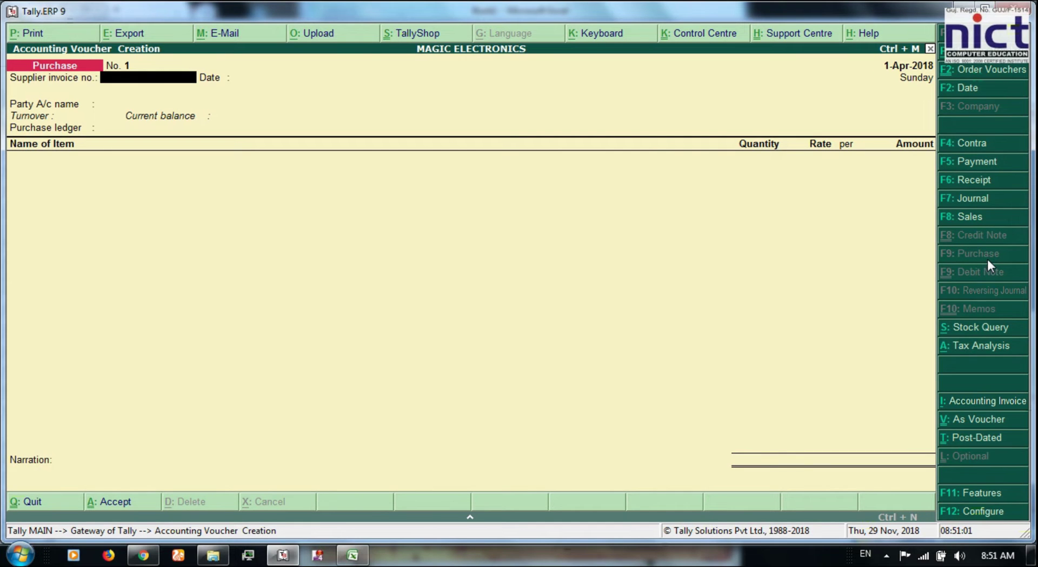
{"action": "type", "text": "1"}
{"action": "key", "text": "Return"}
{"action": "key", "text": "Return"}
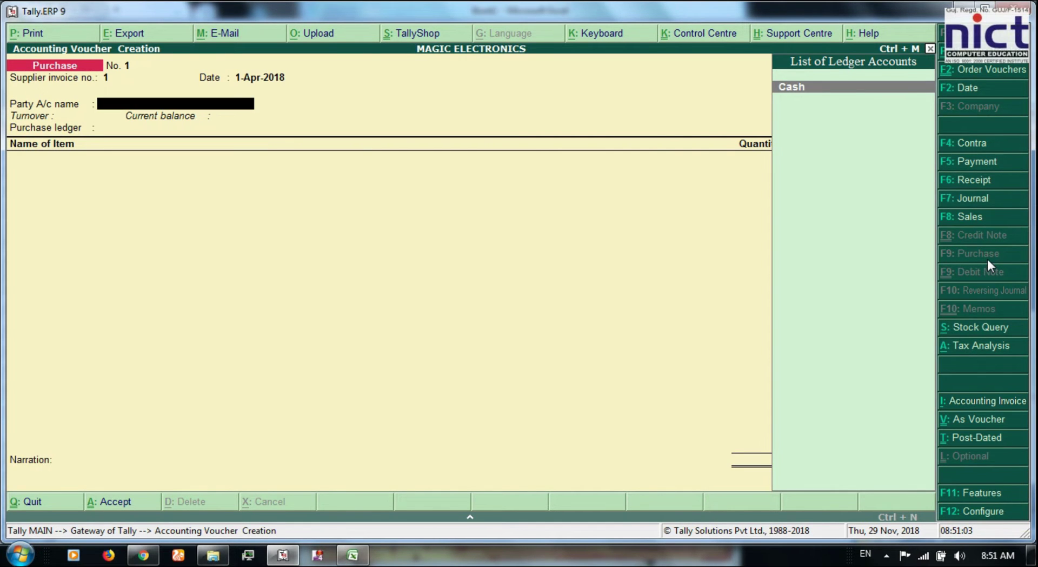
Step: Create the party ledger RADHE ELE under Sundry Creditors for the voucher and accept its party details without a tracking number
{"action": "key", "text": "alt+c"}
{"action": "type", "text": "RADHE ELE"}
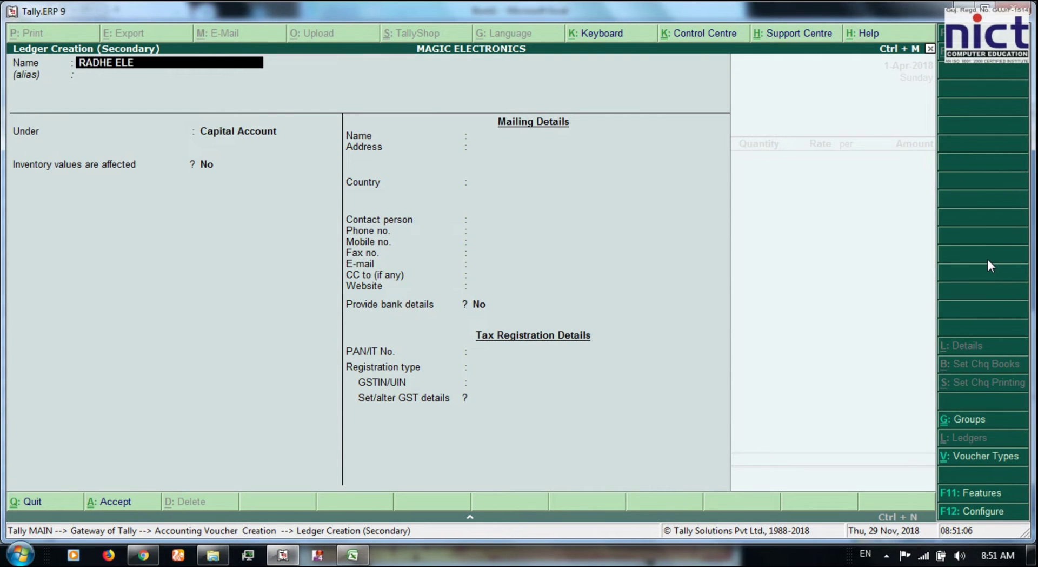
{"action": "key", "text": "Return"}
{"action": "type", "text": "SU"}
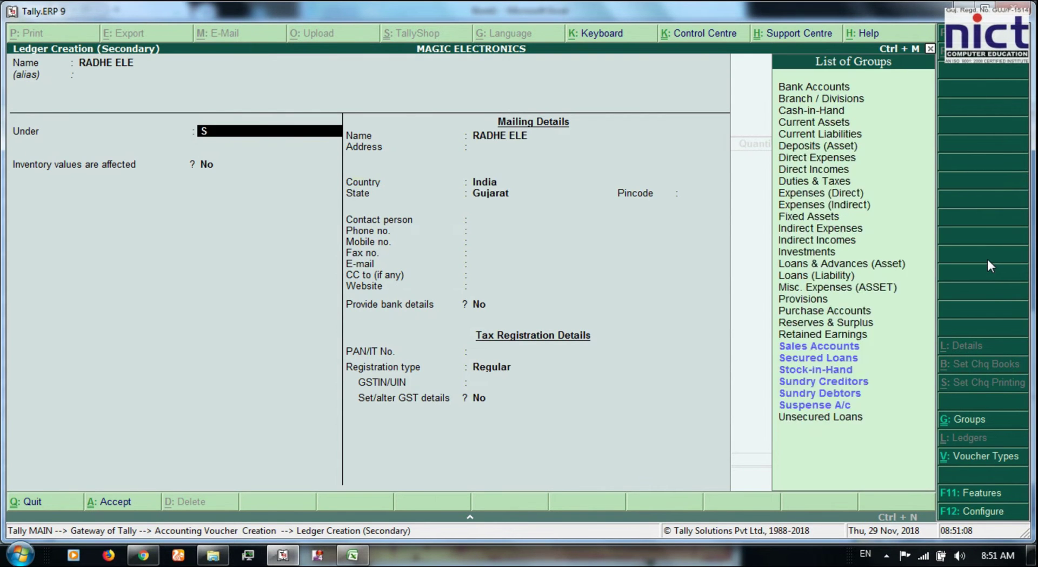
{"action": "key", "text": "Down"}
{"action": "key", "text": "Up"}
{"action": "key", "text": "Return"}
{"action": "key", "text": "Return"}
{"action": "key", "text": "Return"}
{"action": "key", "text": "Return"}
{"action": "key", "text": "Return"}
{"action": "key", "text": "Return"}
{"action": "key", "text": "ctrl+a"}
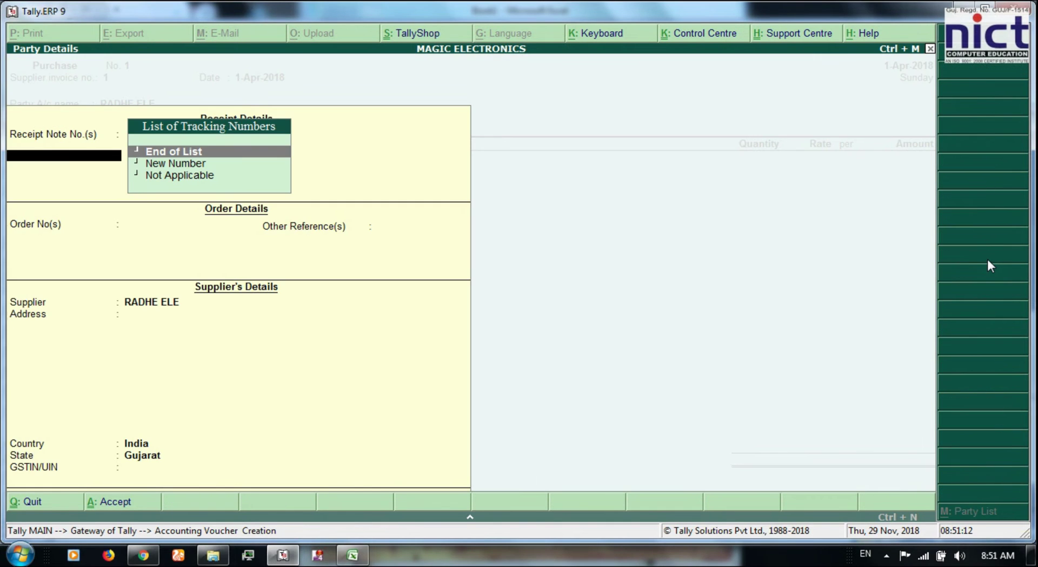
{"action": "key", "text": "Return"}
{"action": "key", "text": "Return"}
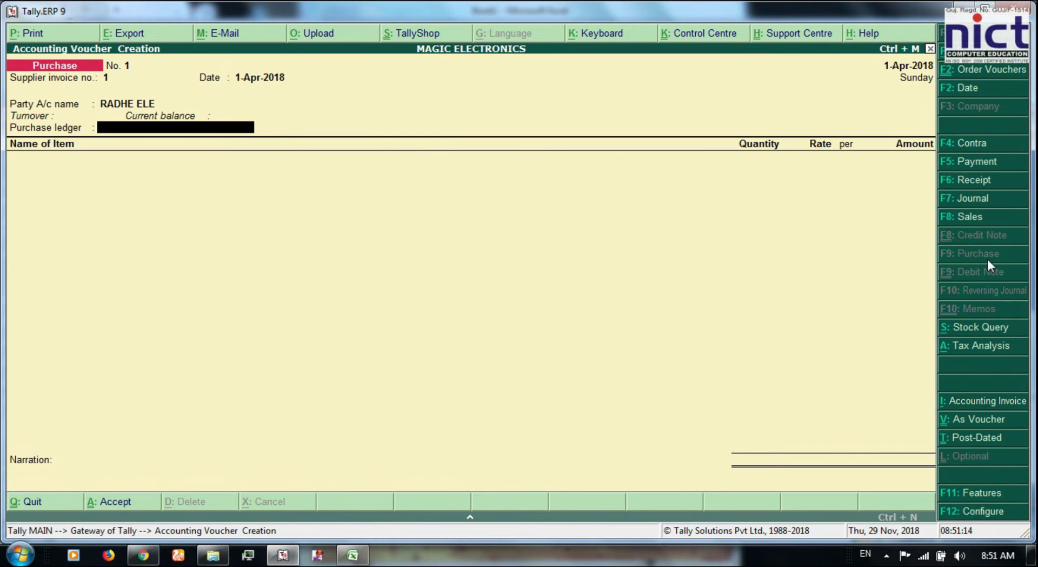
Step: Create the PURCHASE ledger under Purchase Accounts with Goods as type of supply, and use it as the voucher's purchase ledger
{"action": "key", "text": "alt+c"}
{"action": "type", "text": "PURCHASE"}
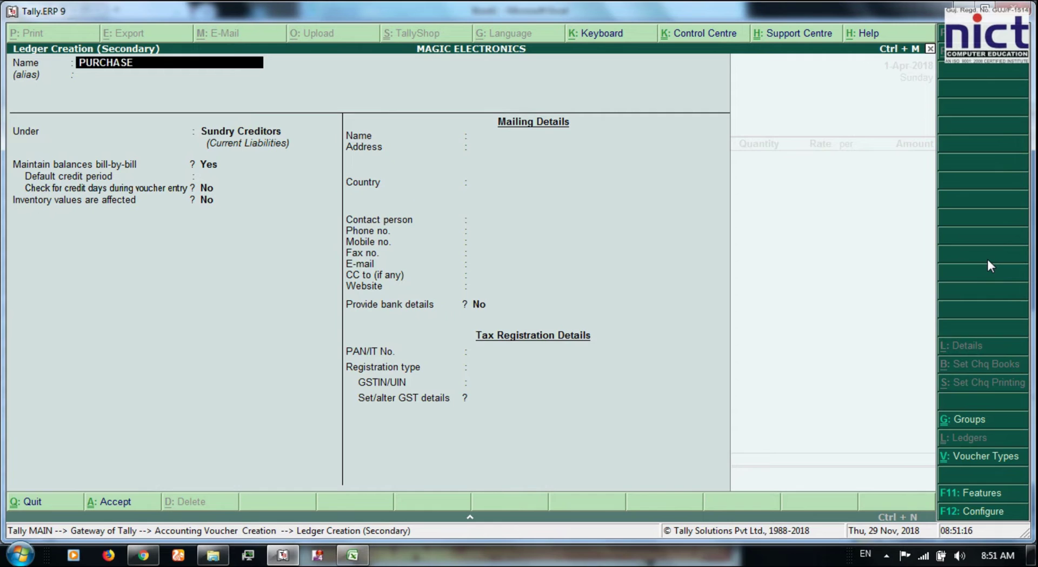
{"action": "key", "text": "Return"}
{"action": "type", "text": "pu"}
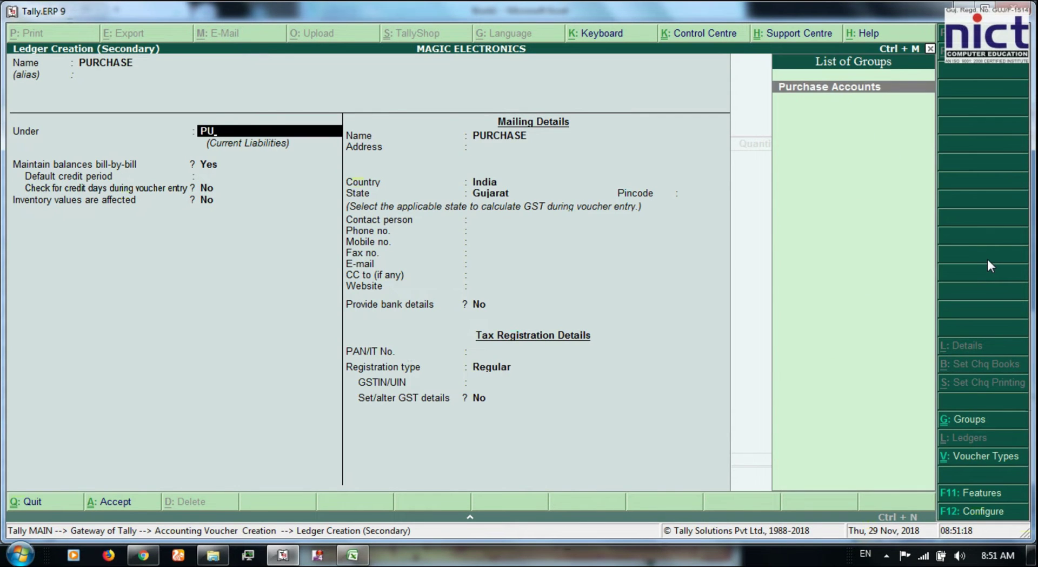
{"action": "key", "text": "Return"}
{"action": "key", "text": "Return"}
{"action": "key", "text": "Return"}
{"action": "key", "text": "Return"}
{"action": "key", "text": "Return"}
{"action": "key", "text": "Up"}
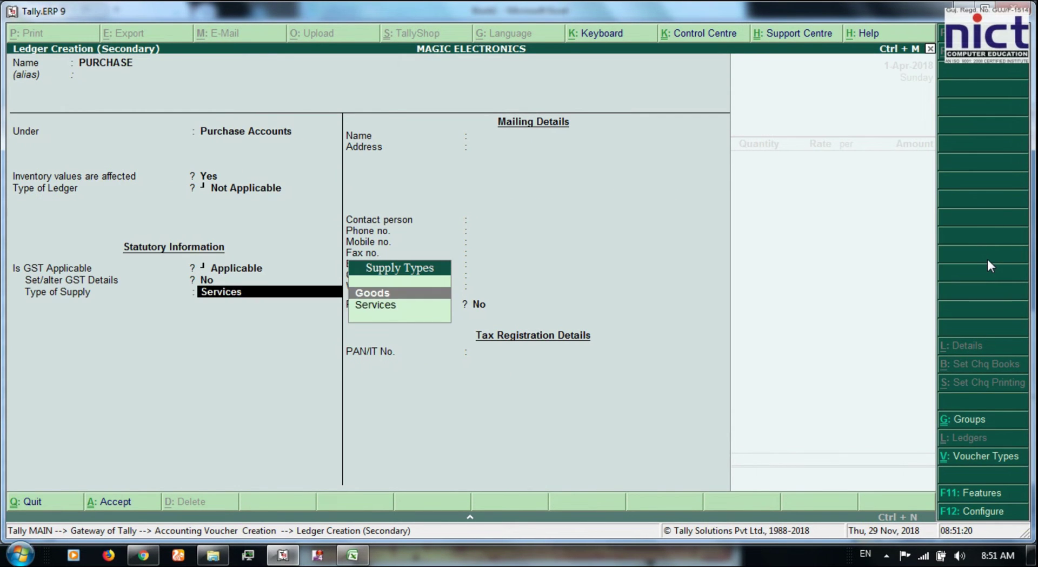
{"action": "key", "text": "Return"}
{"action": "key", "text": "ctrl+a"}
{"action": "key", "text": "Return"}
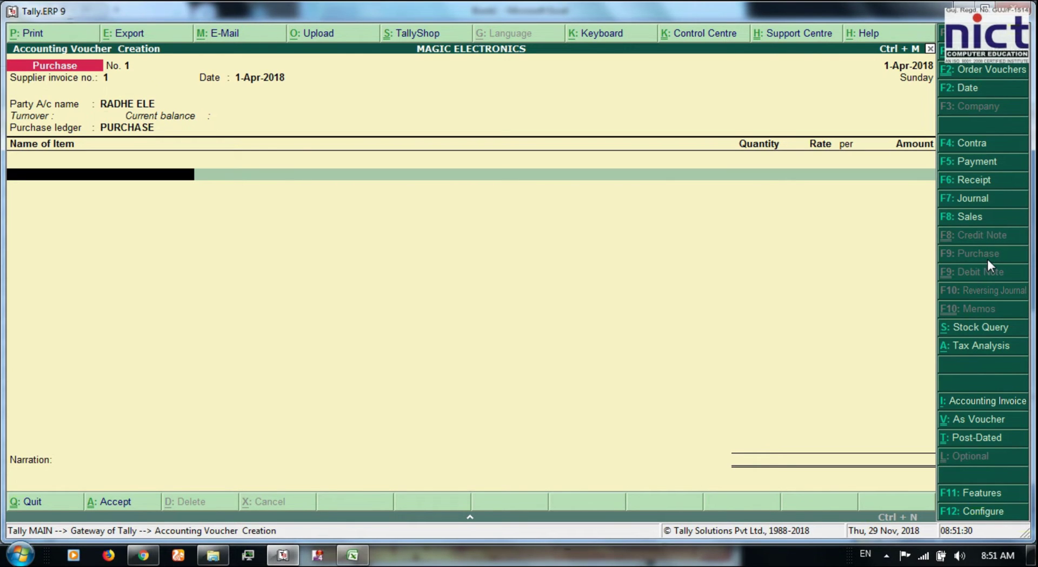
Step: Abandon the unfinished purchase voucher and open the Inventory Info. masters from the Gateway of Tally
{"action": "key", "text": "Escape"}
{"action": "key", "text": "y"}
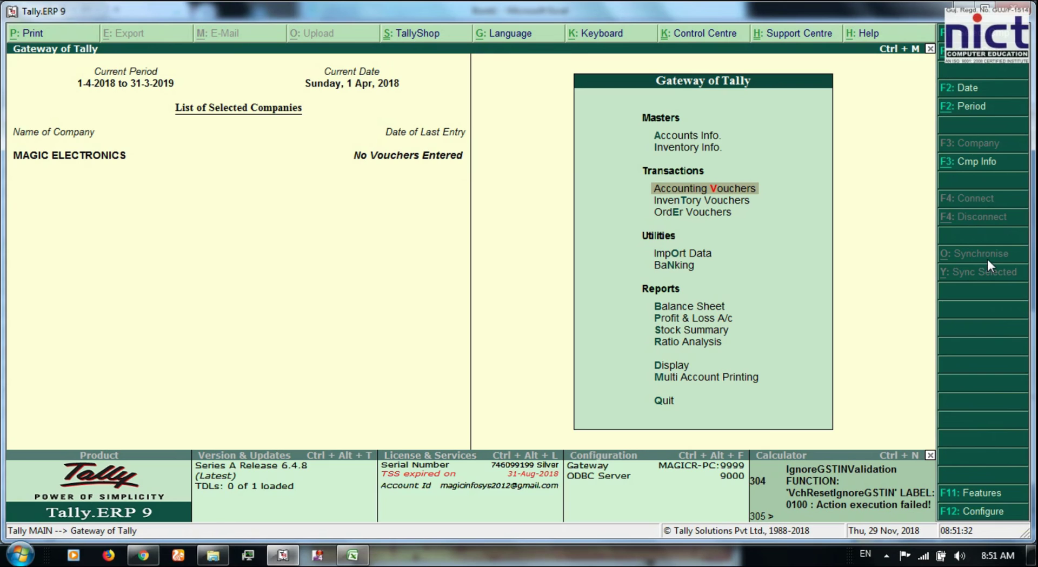
{"action": "key", "text": "Up"}
{"action": "key", "text": "Up"}
{"action": "key", "text": "Up"}
{"action": "key", "text": "Down"}
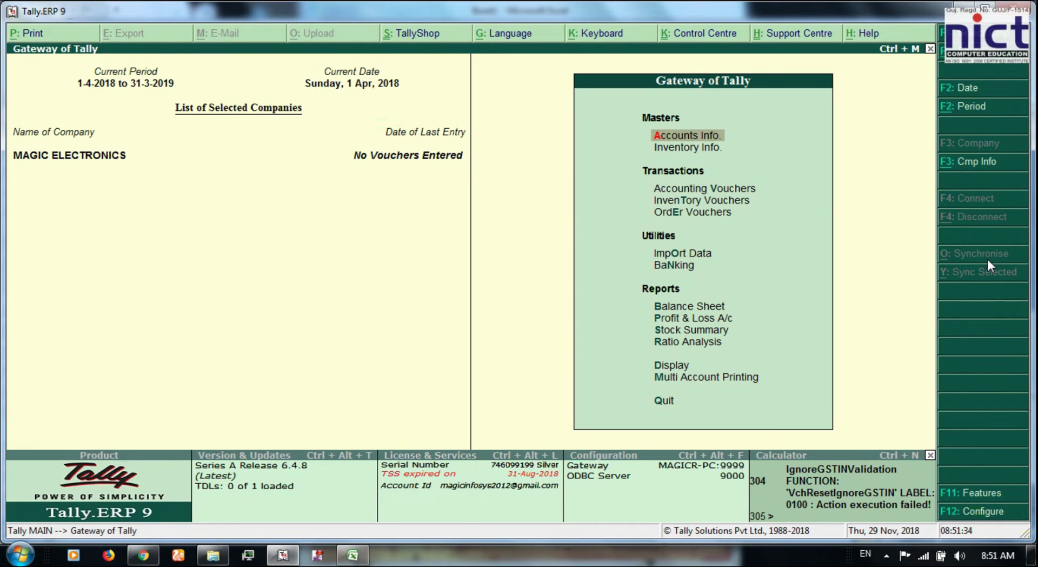
{"action": "key", "text": "Down"}
{"action": "key", "text": "Down"}
{"action": "key", "text": "Up"}
{"action": "key", "text": "Return"}
Step: Open the list of single stock groups for alteration
{"action": "key", "text": "Down"}
{"action": "key", "text": "Down"}
{"action": "key", "text": "Down"}
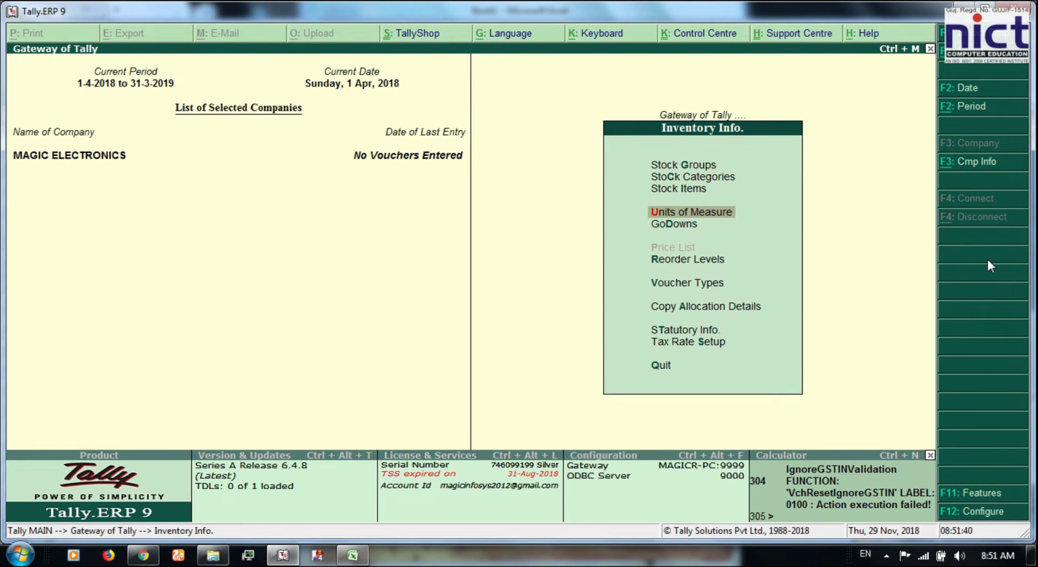
{"action": "key", "text": "Up"}
{"action": "key", "text": "Up"}
{"action": "key", "text": "Up"}
{"action": "key", "text": "Return"}
{"action": "key", "text": "Down"}
{"action": "key", "text": "Down"}
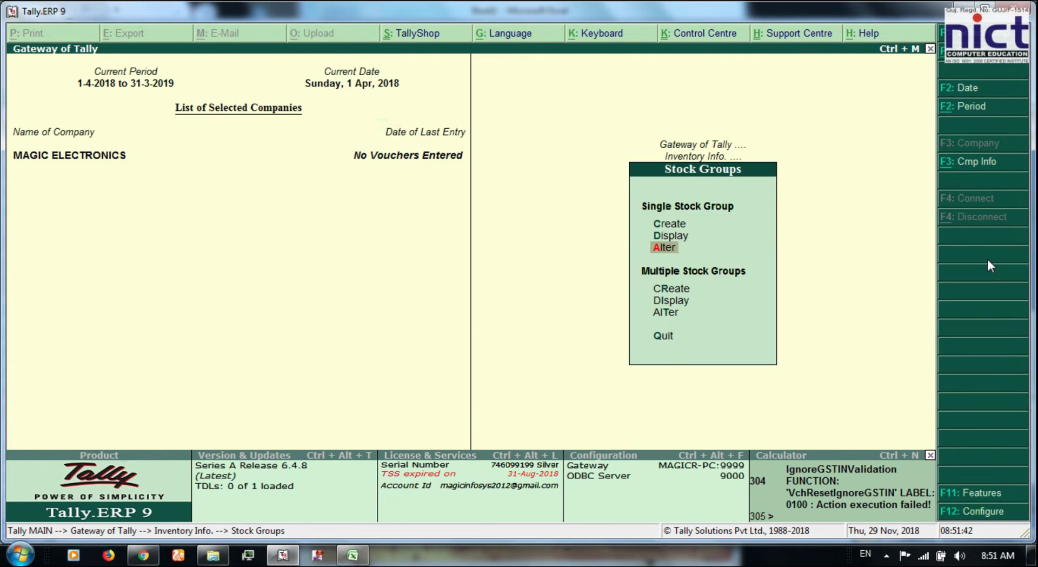
{"action": "key", "text": "Return"}
Step: Look through the list of stock groups to decide which group should carry the GST details
{"action": "key", "text": "Down"}
{"action": "key", "text": "Down"}
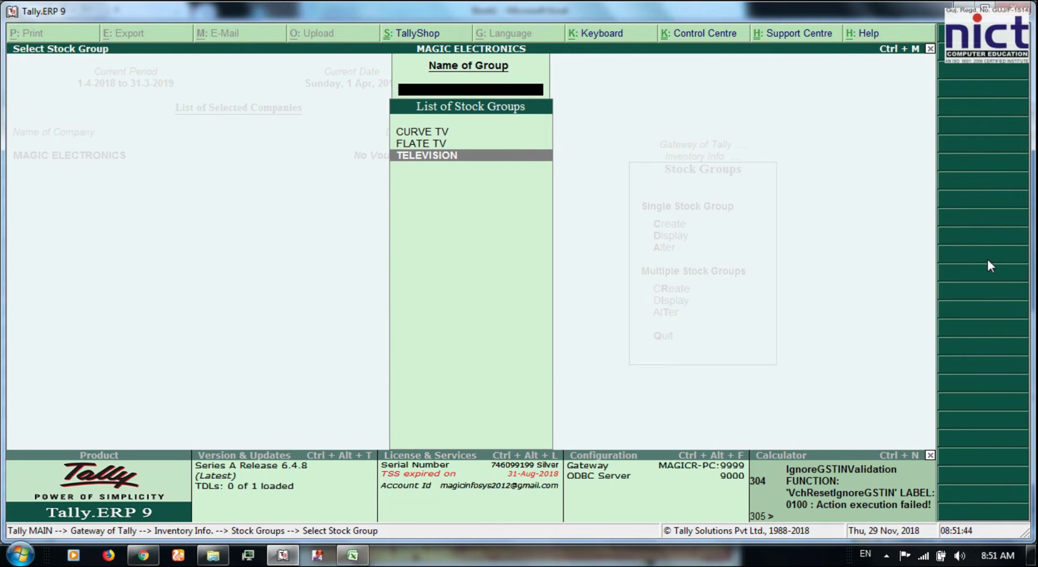
{"action": "key", "text": "Up"}
{"action": "key", "text": "Up"}
{"action": "key", "text": "Down"}
{"action": "key", "text": "Down"}
{"action": "key", "text": "Up"}
{"action": "key", "text": "Up"}
{"action": "key", "text": "Down"}
{"action": "key", "text": "Down"}
{"action": "key", "text": "Up"}
{"action": "key", "text": "Up"}
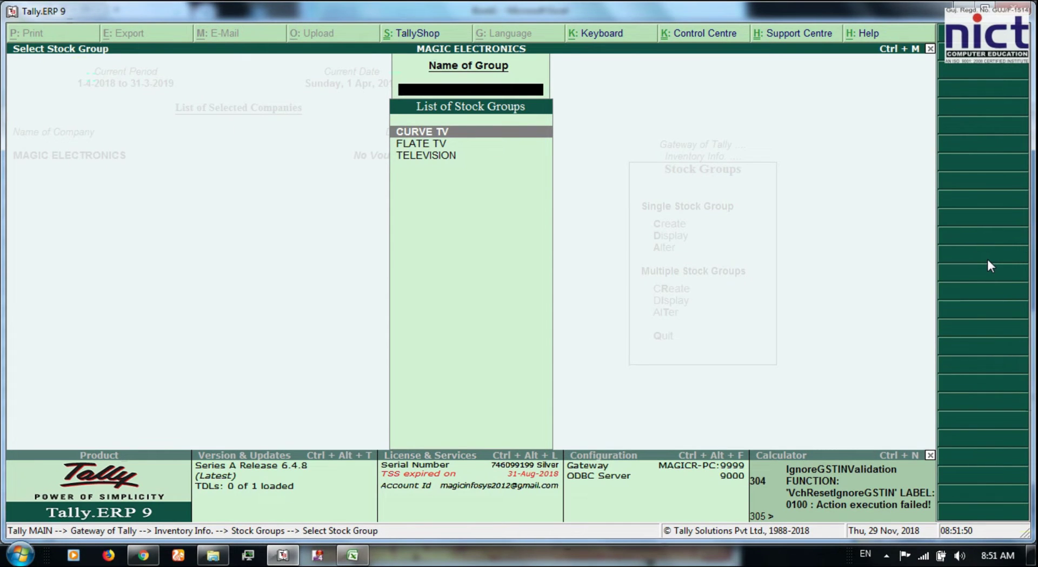
{"action": "key", "text": "Down"}
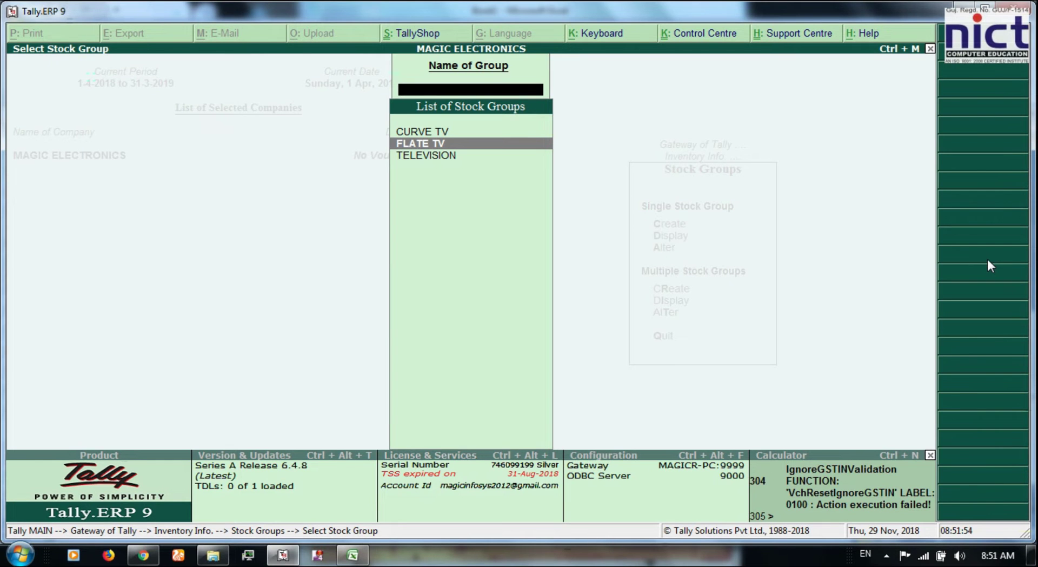
Step: Alter the TELEVISION stock group, enable its GST details and enter TELEVISION as the HSN/SAC description
{"action": "key", "text": "Down"}
{"action": "key", "text": "Return"}
{"action": "key", "text": "Return"}
{"action": "key", "text": "Return"}
{"action": "key", "text": "Return"}
{"action": "key", "text": "Return"}
{"action": "key", "text": "y"}
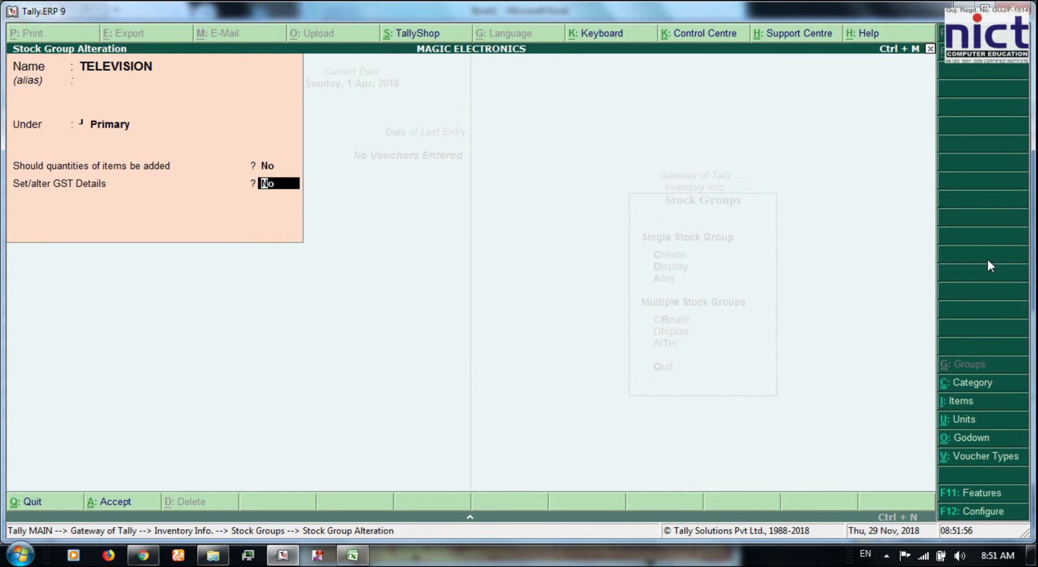
{"action": "key", "text": "Return"}
{"action": "key", "text": "Return"}
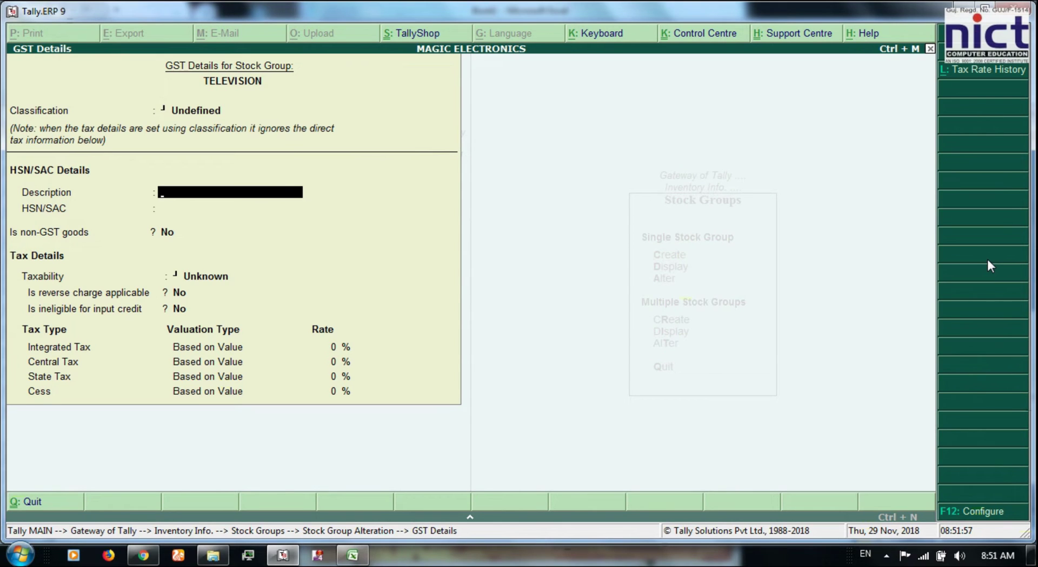
{"action": "type", "text": "TELEVISION"}
{"action": "key", "text": "Return"}
Step: Check the HSN code and tax rate in the Excel sheet, then enter 4586 as TELEVISION's HSN/SAC code in Tally
{"action": "key", "text": "alt+Tab"}
{"action": "scroll", "coordinate": [568, 239], "scroll_direction": "up", "scroll_amount": 6}
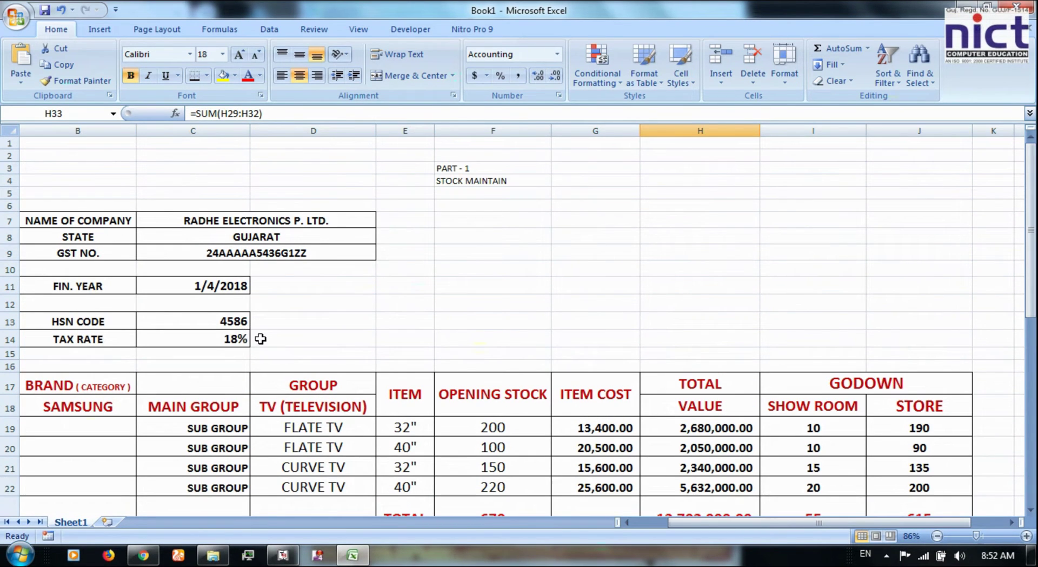
{"action": "key", "text": "alt+Tab"}
{"action": "type", "text": "4"}
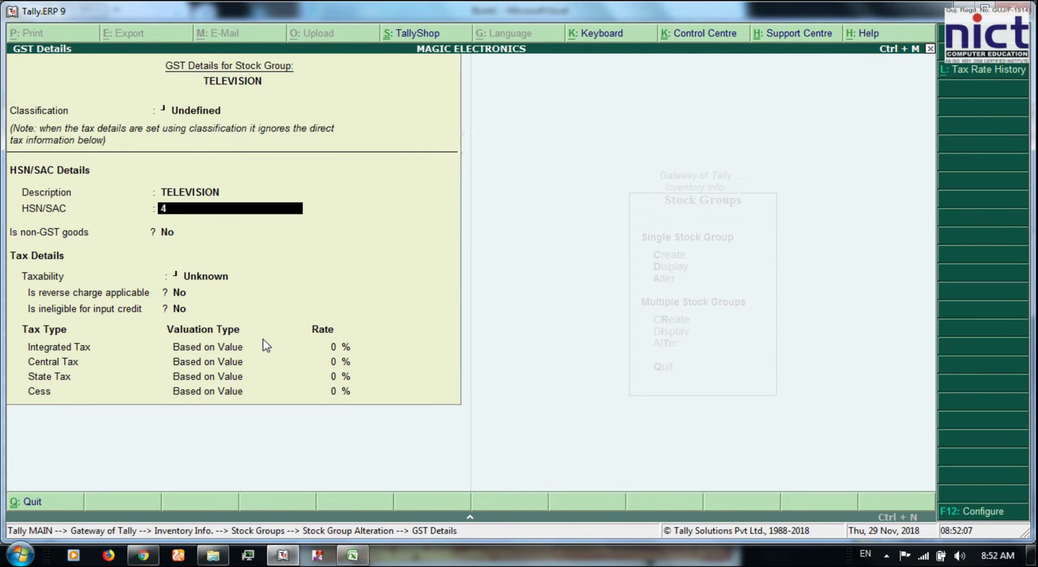
{"action": "type", "text": "586"}
{"action": "key", "text": "Return"}
Step: Set TELEVISION as Taxable with 18% integrated tax and save the altered stock group
{"action": "key", "text": "Return"}
{"action": "key", "text": "Down"}
{"action": "key", "text": "Down"}
{"action": "key", "text": "Down"}
{"action": "key", "text": "Return"}
{"action": "key", "text": "Return"}
{"action": "key", "text": "Return"}
{"action": "type", "text": "18"}
{"action": "key", "text": "Return"}
{"action": "key", "text": "Return"}
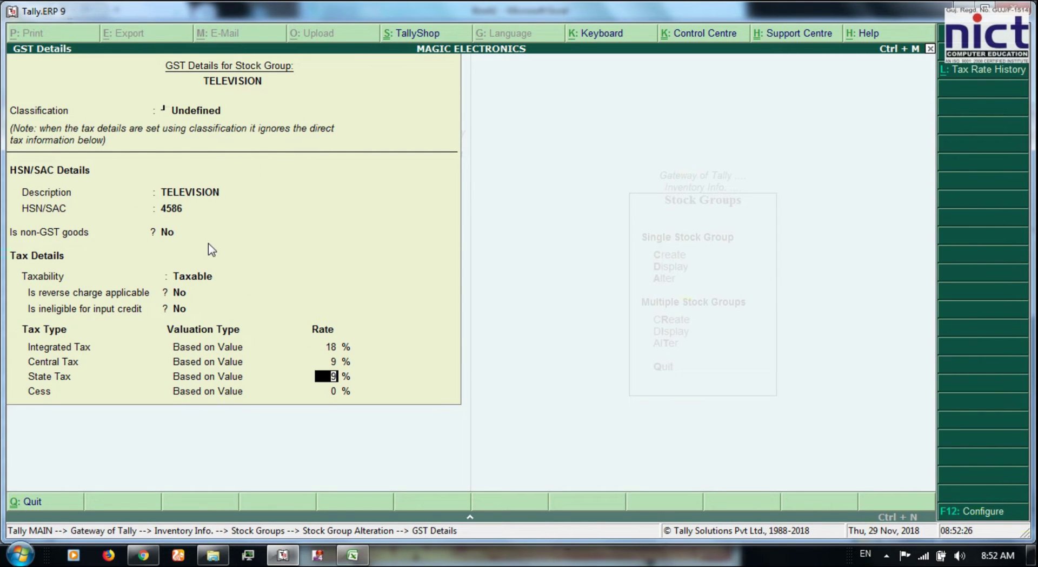
{"action": "key", "text": "Return"}
{"action": "key", "text": "Return"}
{"action": "key", "text": "Return"}
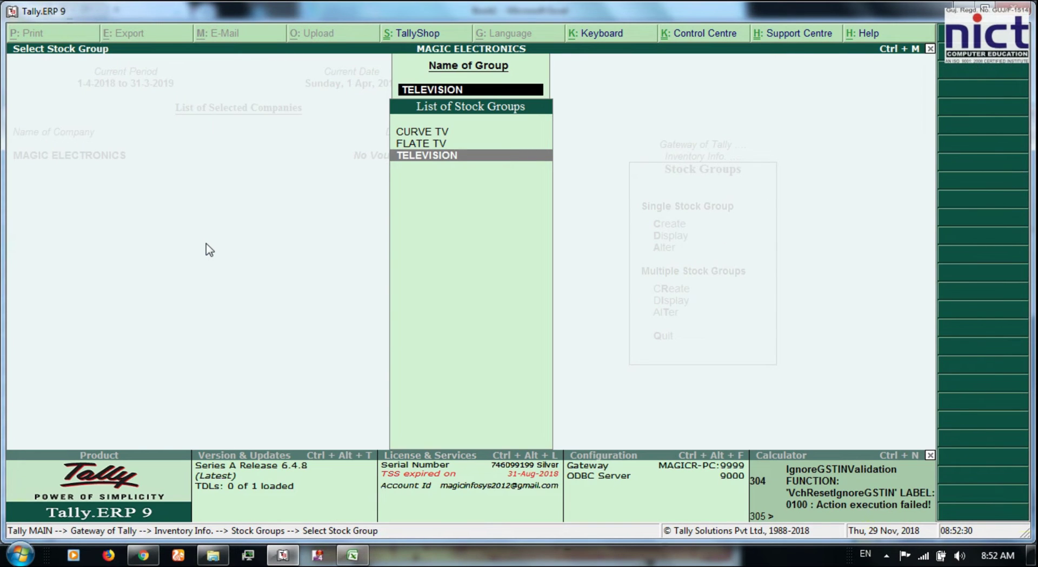
Step: Go over the CURVE TV and FLATE TV groups in the list, and open and close the TELEVISION group
{"action": "key", "text": "Up"}
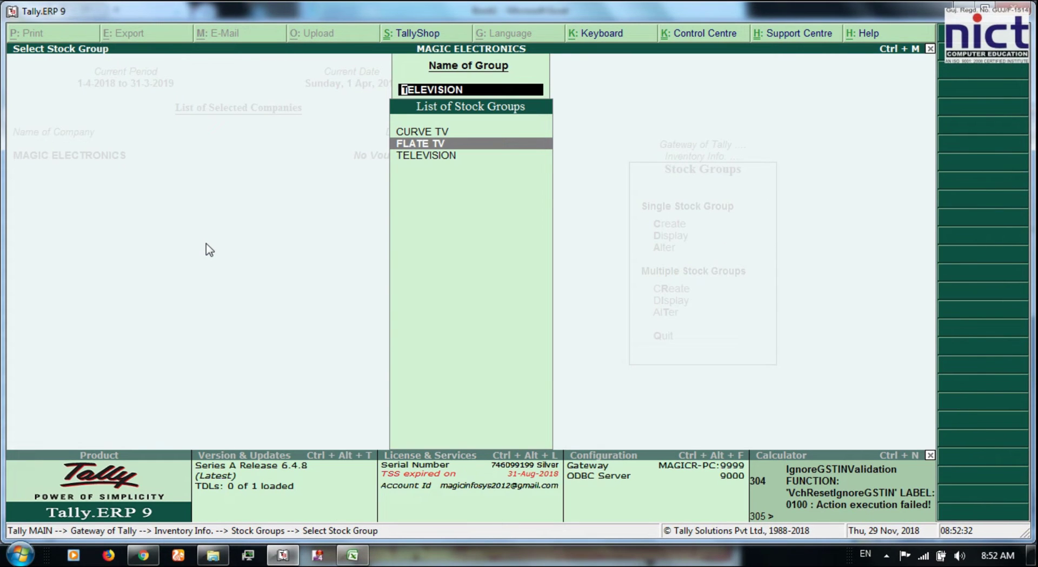
{"action": "key", "text": "Up"}
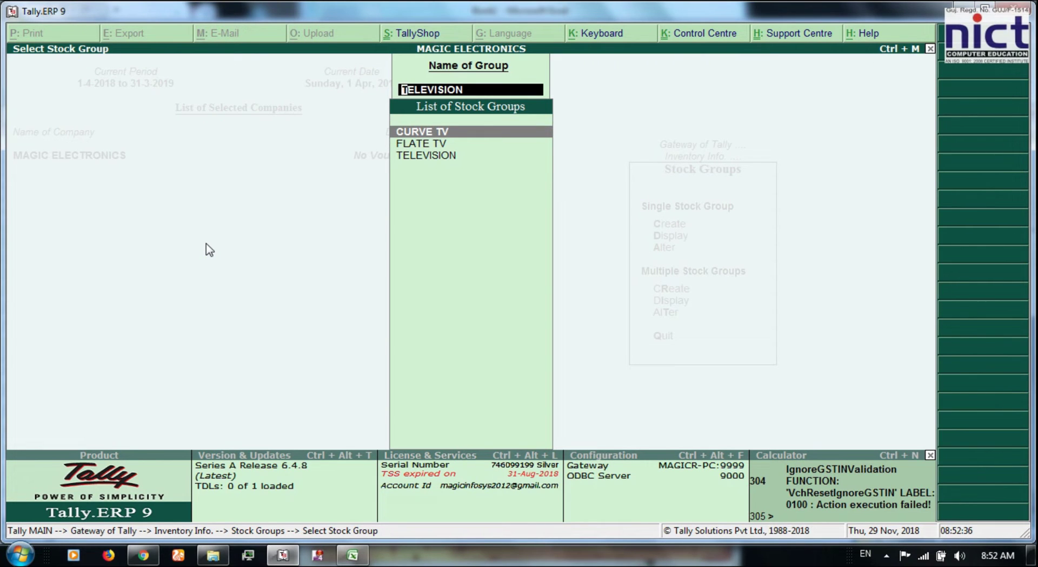
{"action": "key", "text": "Down"}
{"action": "key", "text": "Up"}
{"action": "key", "text": "Down"}
{"action": "key", "text": "Up"}
{"action": "key", "text": "Down"}
{"action": "key", "text": "Down"}
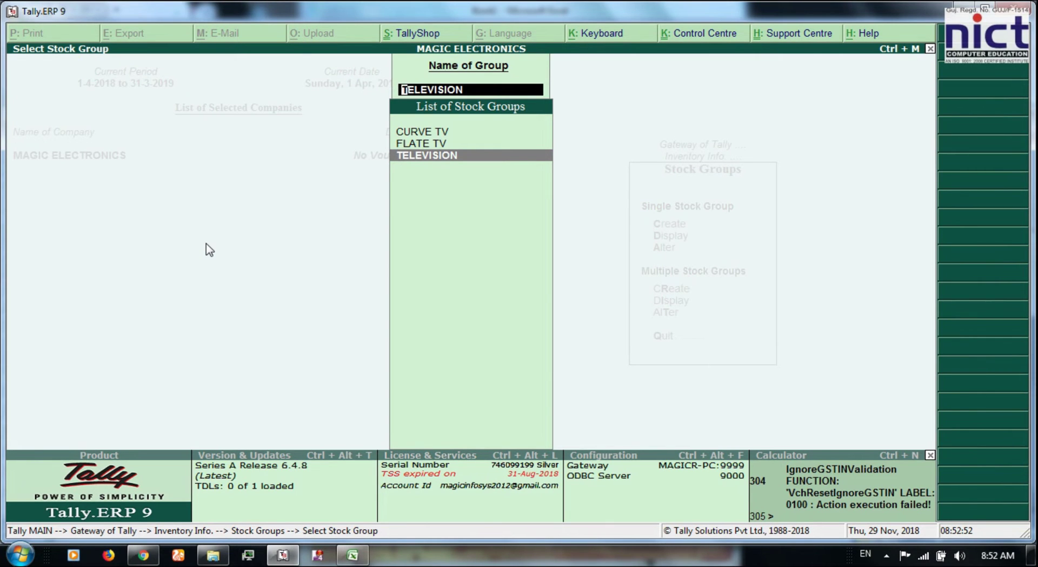
{"action": "key", "text": "Return"}
{"action": "key", "text": "Escape"}
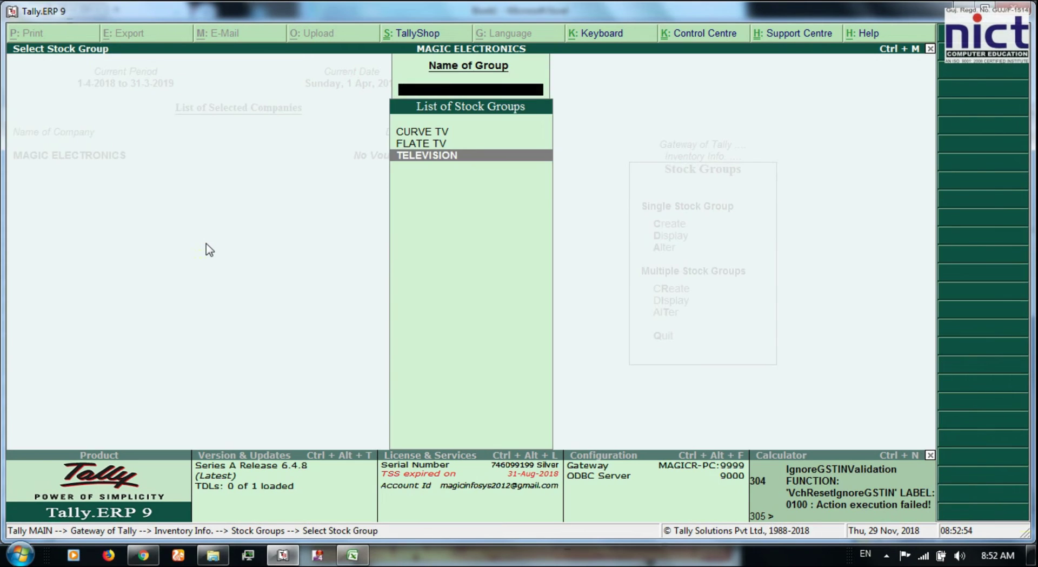
Step: Leave the stock group masters and open the Display Menu from the Gateway of Tally
{"action": "key", "text": "Escape"}
{"action": "key", "text": "Escape"}
{"action": "key", "text": "Down"}
{"action": "key", "text": "Escape"}
{"action": "key", "text": "Down"}
{"action": "key", "text": "Down"}
{"action": "key", "text": "d"}
Step: Open GST Rate Setup from the GST statutory reports
{"action": "key", "text": "Down"}
{"action": "key", "text": "Down"}
{"action": "key", "text": "Down"}
{"action": "key", "text": "Down"}
{"action": "key", "text": "Down"}
{"action": "key", "text": "Down"}
{"action": "key", "text": "Down"}
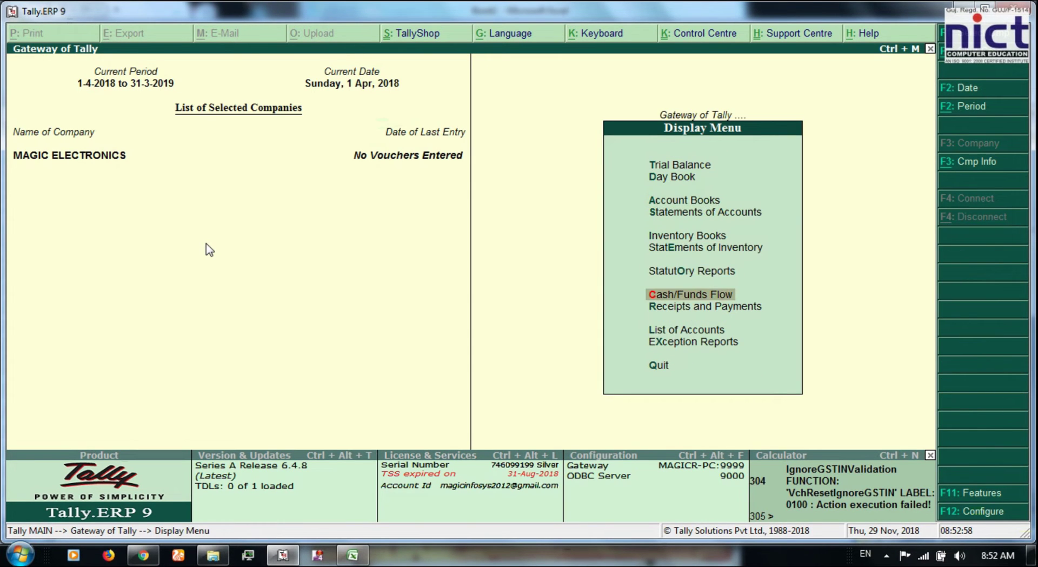
{"action": "key", "text": "Up"}
{"action": "key", "text": "Return"}
{"action": "key", "text": "Return"}
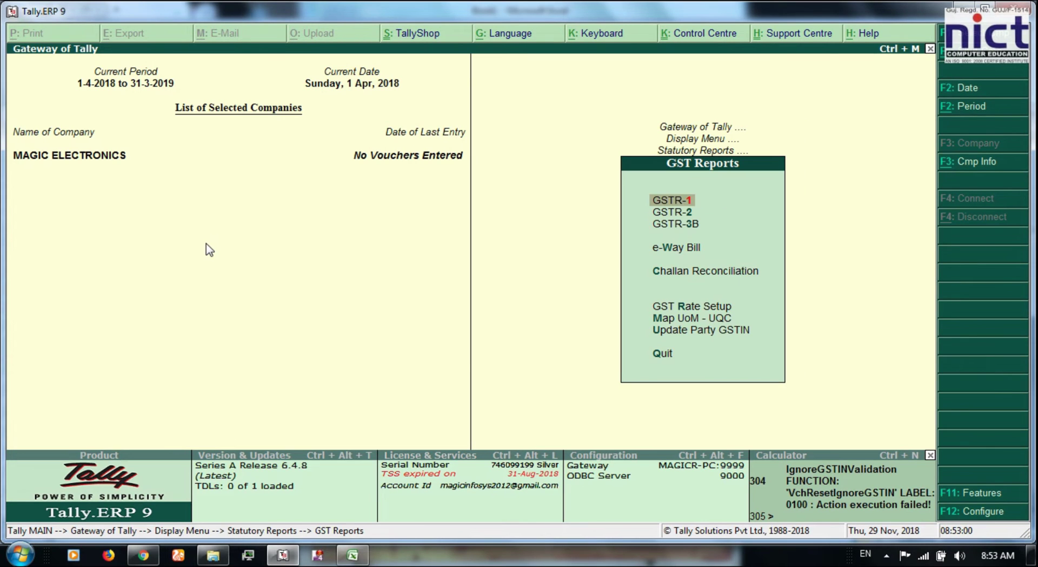
{"action": "key", "text": "Down"}
{"action": "key", "text": "Down"}
{"action": "key", "text": "Down"}
{"action": "key", "text": "Down"}
{"action": "key", "text": "Down"}
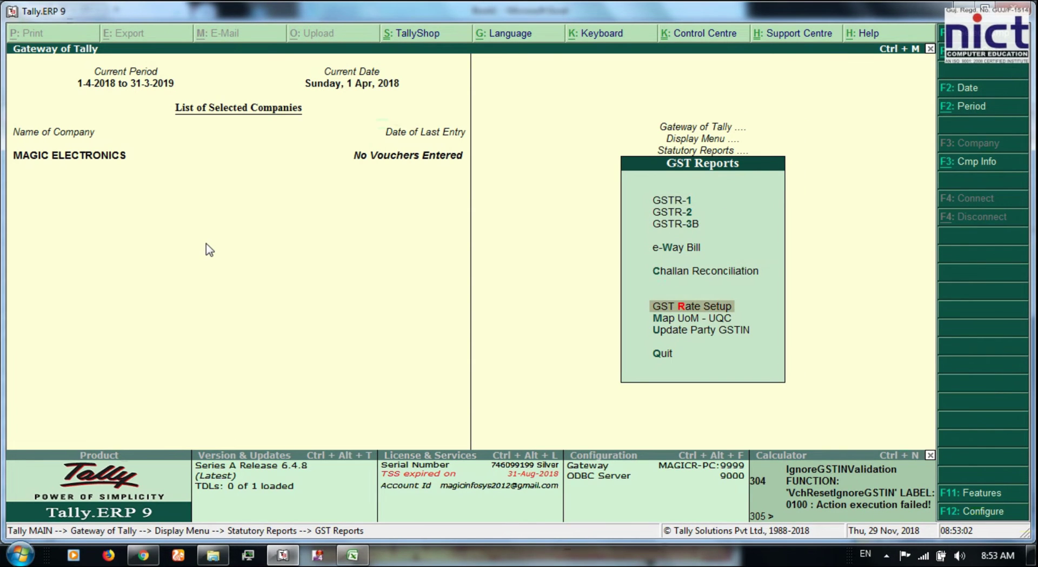
{"action": "key", "text": "Return"}
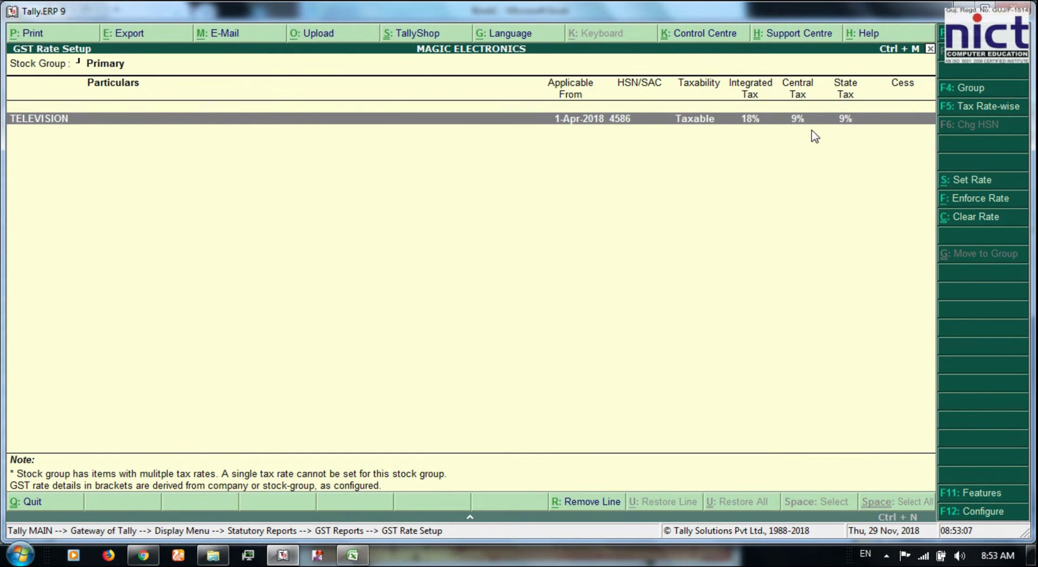
Step: Drill into TELEVISION and check the HSN code and tax rates of the CURVE TV and FLATE TV groups
{"action": "key", "text": "Return"}
{"action": "key", "text": "Down"}
{"action": "key", "text": "Up"}
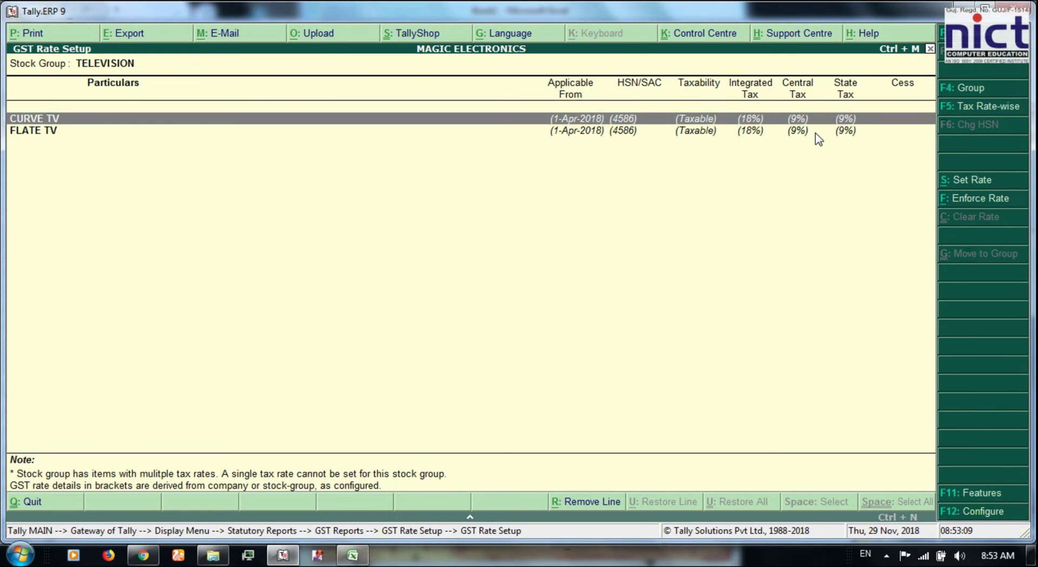
{"action": "key", "text": "Down"}
{"action": "key", "text": "Up"}
{"action": "key", "text": "Down"}
{"action": "key", "text": "Up"}
Step: Open CURVE TV and check the HSN code and GST rates of each LG and SAMSUNG item
{"action": "key", "text": "Return"}
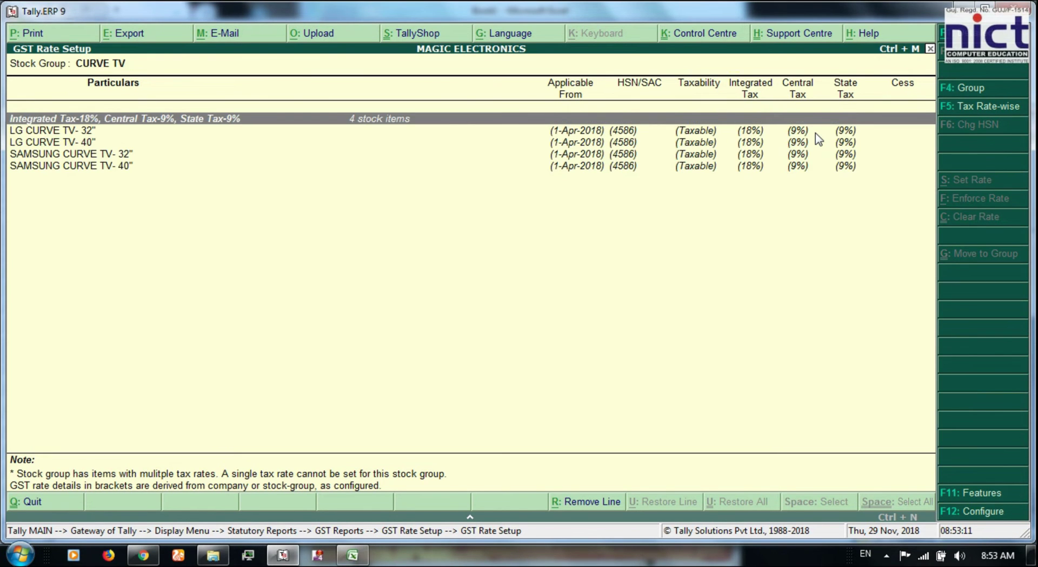
{"action": "key", "text": "Down"}
{"action": "key", "text": "Down"}
{"action": "key", "text": "Down"}
{"action": "key", "text": "Up"}
{"action": "key", "text": "Up"}
{"action": "key", "text": "Up"}
{"action": "key", "text": "Down"}
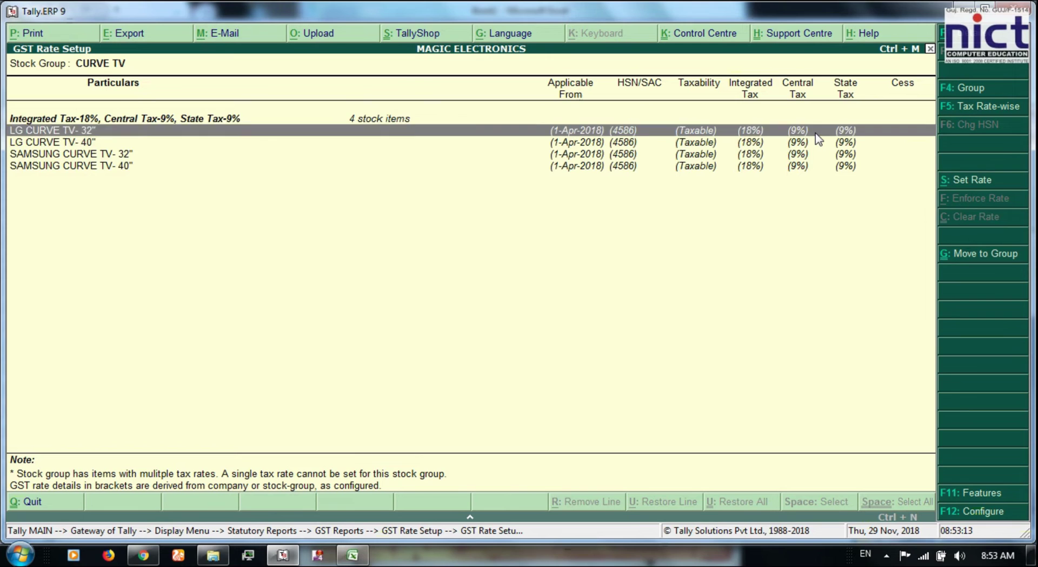
{"action": "key", "text": "Down"}
{"action": "key", "text": "Down"}
{"action": "key", "text": "Down"}
{"action": "key", "text": "Up"}
{"action": "key", "text": "Up"}
{"action": "key", "text": "Up"}
{"action": "key", "text": "Down"}
{"action": "key", "text": "Down"}
{"action": "key", "text": "Down"}
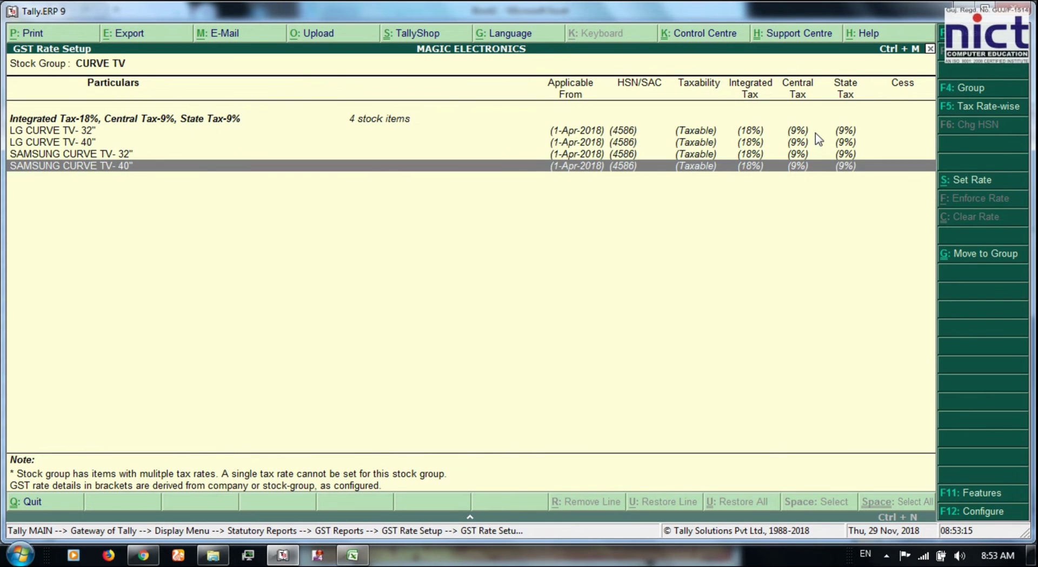
Step: Close the GST Rate Setup and return to the Gateway of Tally
{"action": "key", "text": "Escape"}
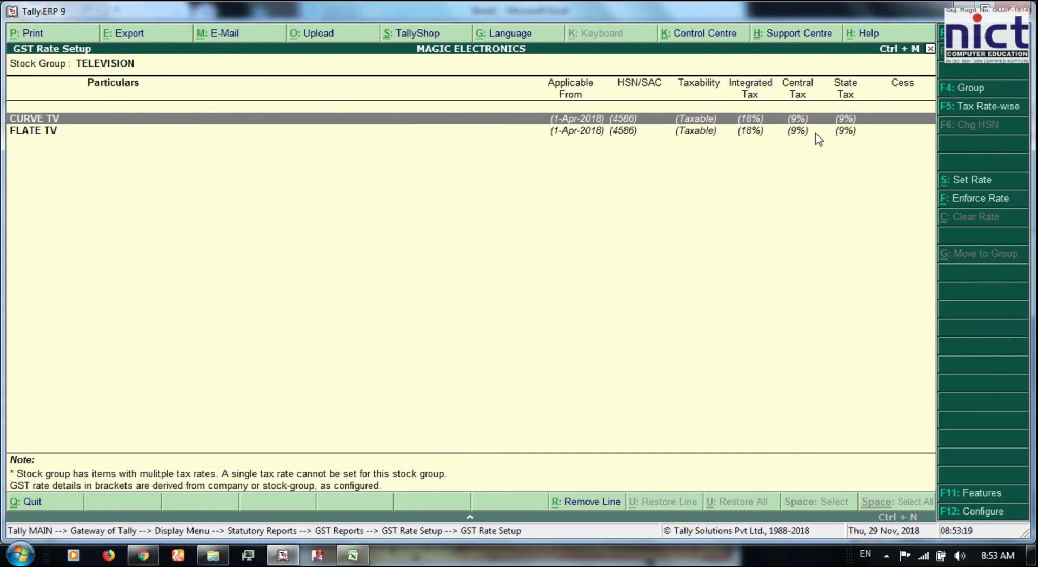
{"action": "key", "text": "Escape"}
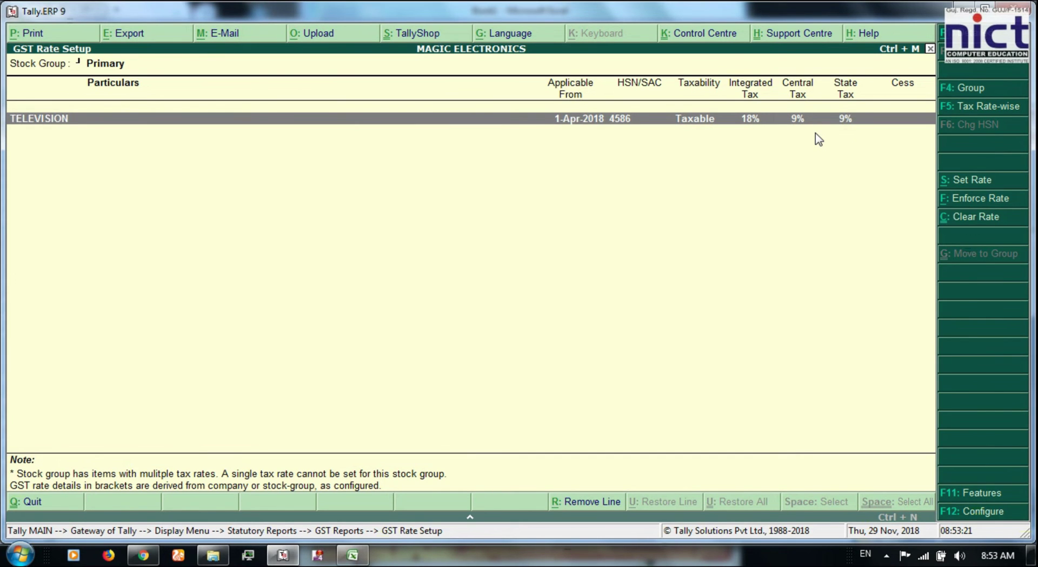
{"action": "key", "text": "Escape"}
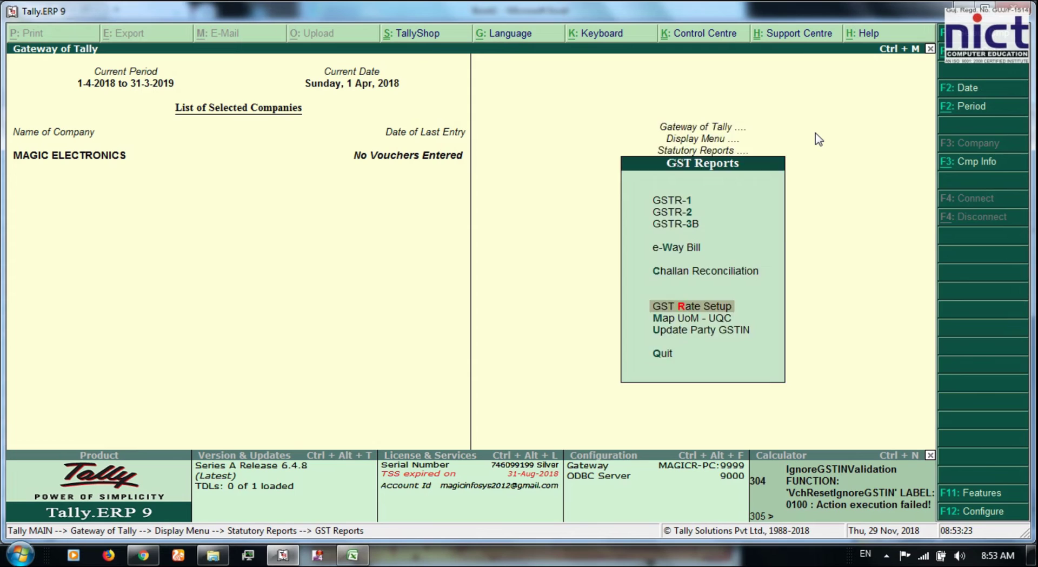
{"action": "key", "text": "Escape"}
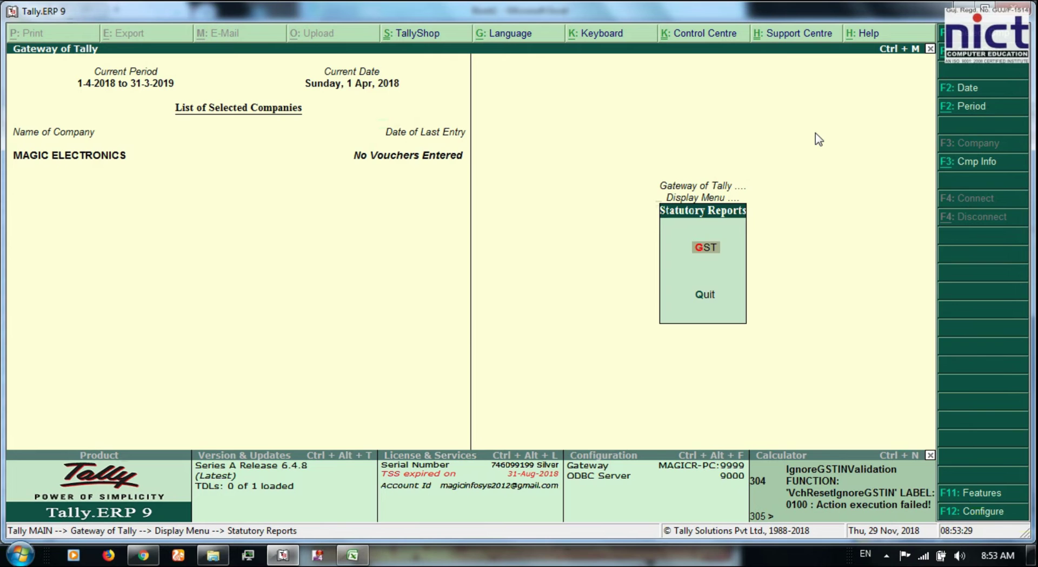
{"action": "key", "text": "Escape"}
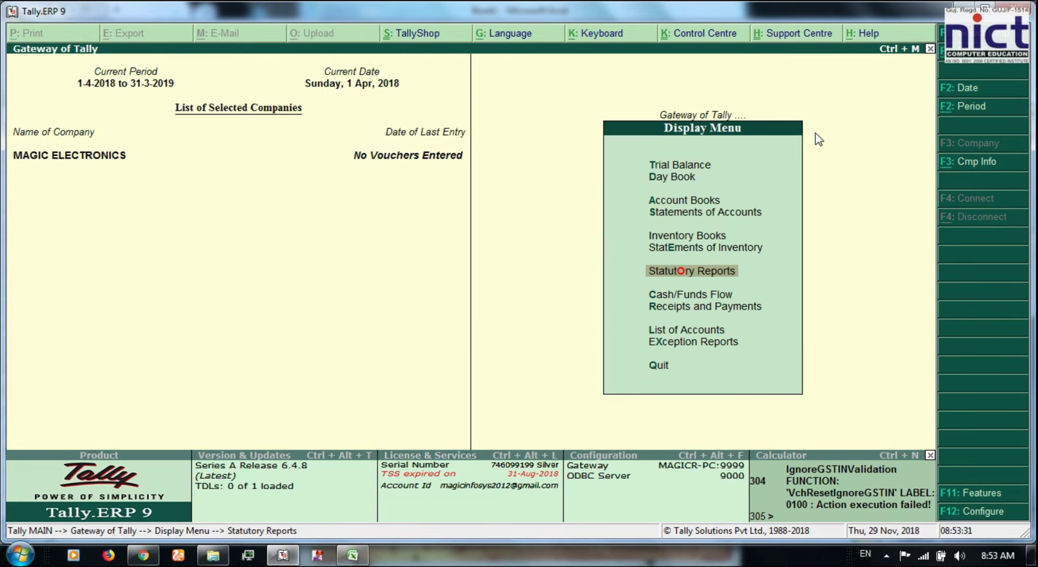
{"action": "key", "text": "Escape"}
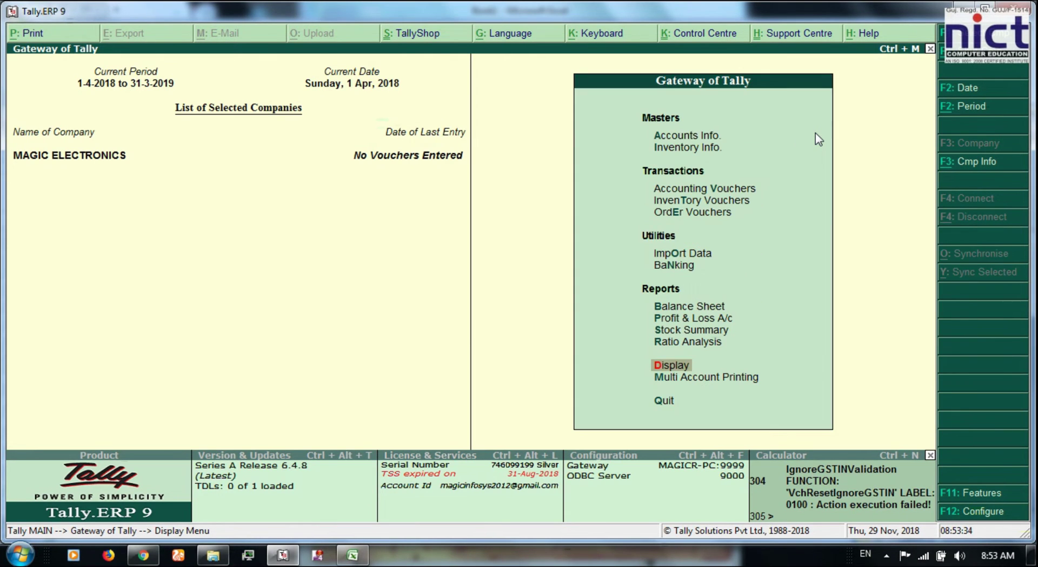
Step: Open the GST reports from the statutory reports
{"action": "key", "text": "Return"}
{"action": "key", "text": "Down"}
{"action": "key", "text": "Down"}
{"action": "key", "text": "Down"}
{"action": "key", "text": "Down"}
{"action": "key", "text": "Down"}
{"action": "key", "text": "Down"}
{"action": "key", "text": "Return"}
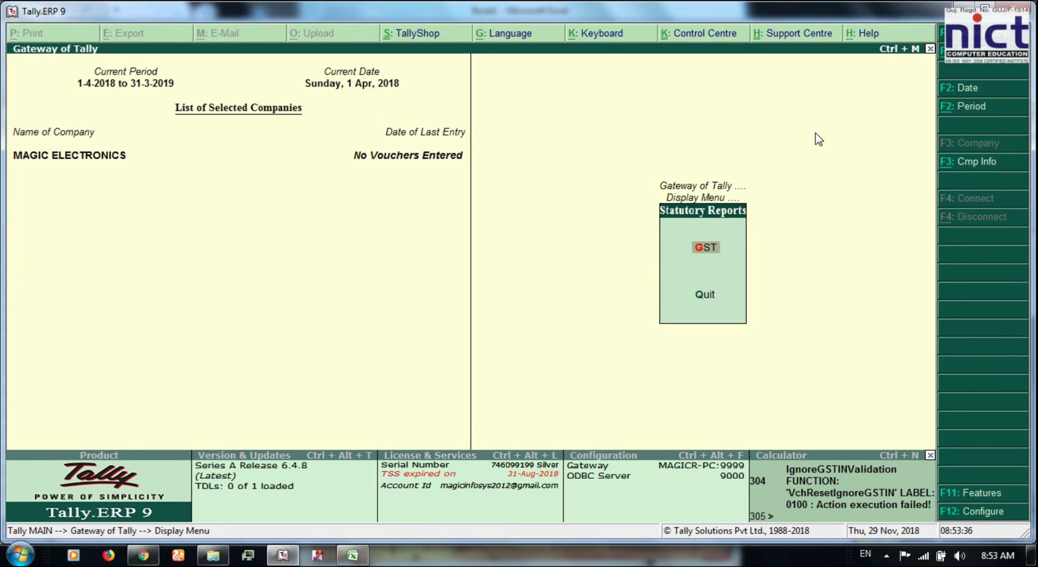
{"action": "key", "text": "Return"}
Step: Check TELEVISION's HSN code and tax rates in GST Rate Setup, and return to the Gateway of Tally
{"action": "key", "text": "Down"}
{"action": "key", "text": "Down"}
{"action": "key", "text": "Down"}
{"action": "key", "text": "Down"}
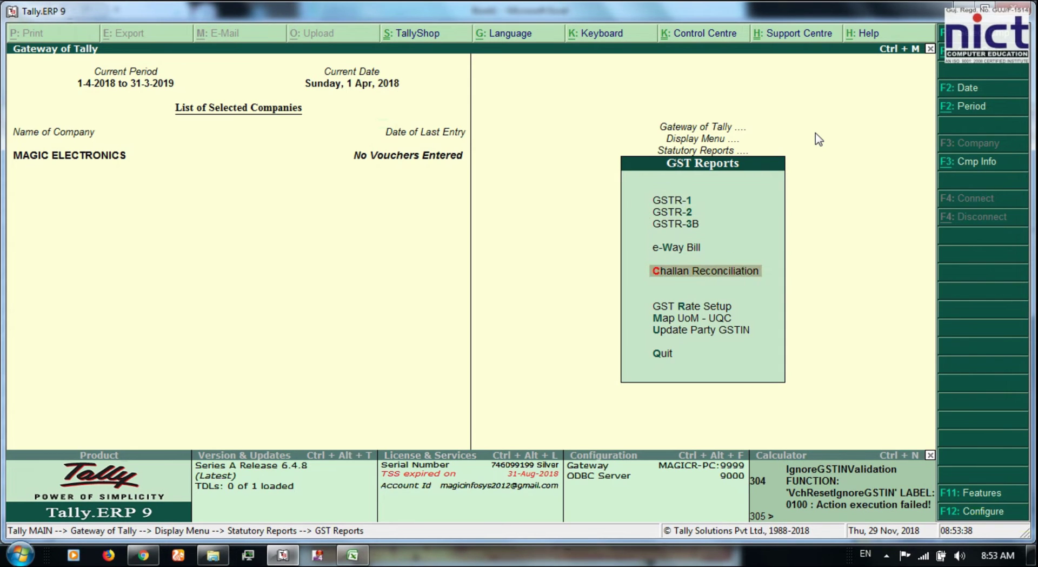
{"action": "key", "text": "Down"}
{"action": "key", "text": "Down"}
{"action": "key", "text": "Up"}
{"action": "key", "text": "Return"}
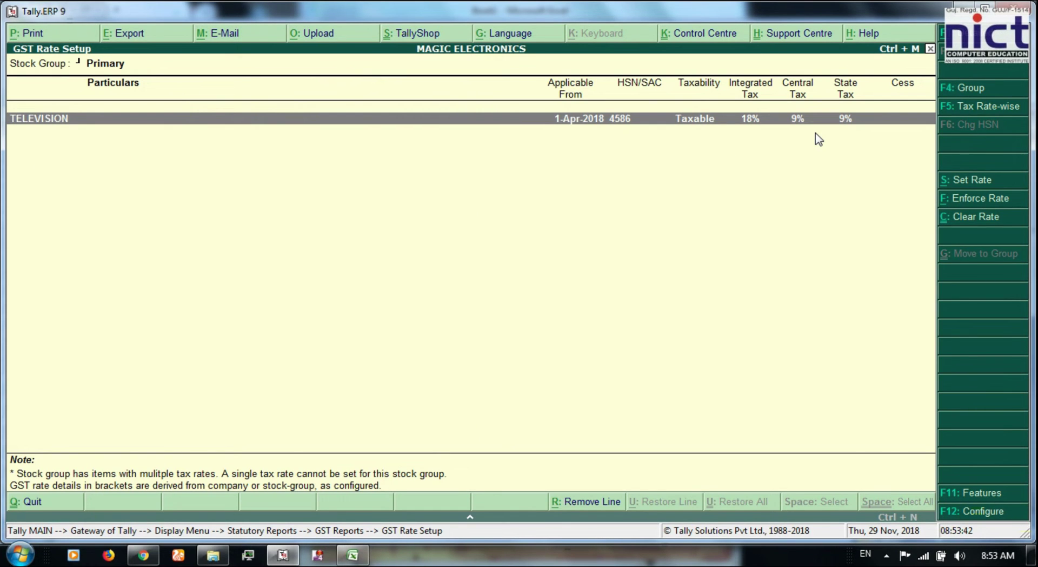
{"action": "key", "text": "Escape"}
{"action": "key", "text": "Escape"}
{"action": "key", "text": "Escape"}
{"action": "key", "text": "Escape"}
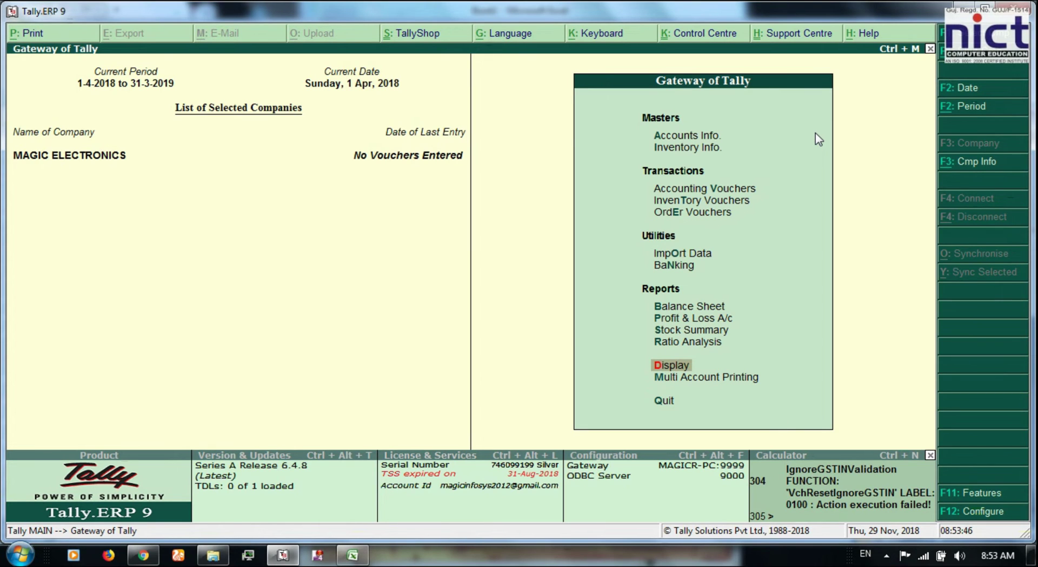
Step: Open Accounting Vouchers to start a purchase voucher
{"action": "key", "text": "Down"}
{"action": "key", "text": "Down"}
{"action": "key", "text": "Down"}
{"action": "key", "text": "Down"}
{"action": "key", "text": "Down"}
{"action": "key", "text": "Down"}
{"action": "key", "text": "Up"}
{"action": "key", "text": "Return"}
Step: Enter supplier invoice no. 1, choose RADHE ELE as the party, and accept the party details without a receipt note
{"action": "key", "text": "Return"}
{"action": "type", "text": "1"}
{"action": "key", "text": "Return"}
{"action": "key", "text": "Return"}
{"action": "key", "text": "Down"}
{"action": "key", "text": "Return"}
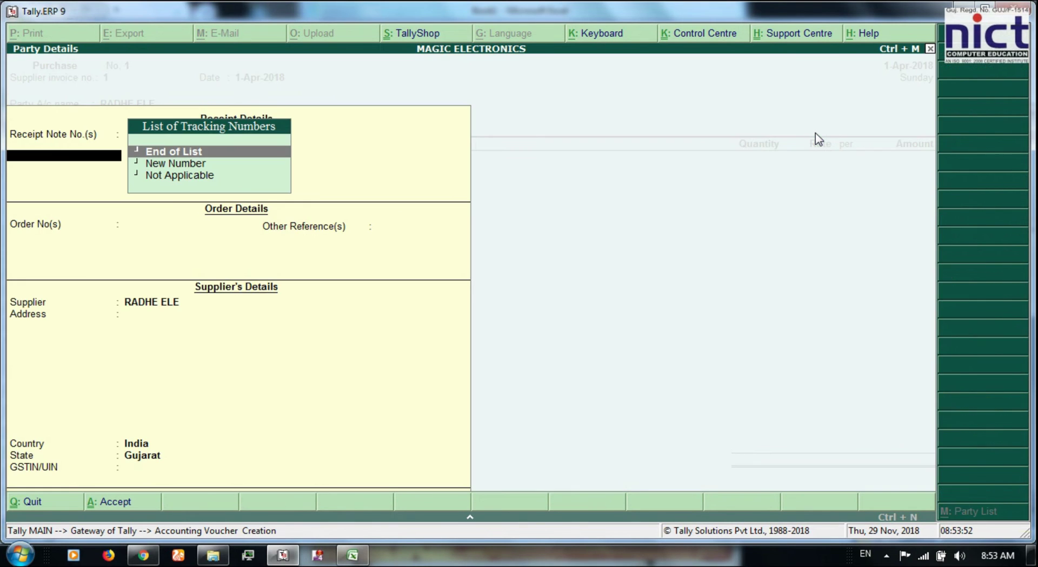
{"action": "key", "text": "ctrl+a"}
Step: Open the PURCHASE ledger for alteration from the voucher and go through its group, ledger type and GST applicability
{"action": "key", "text": "Return"}
{"action": "key", "text": "BackSpace"}
{"action": "key", "text": "ctrl+Return"}
{"action": "key", "text": "Return"}
{"action": "key", "text": "Return"}
{"action": "key", "text": "Return"}
{"action": "key", "text": "Return"}
{"action": "key", "text": "Return"}
{"action": "key", "text": "Return"}
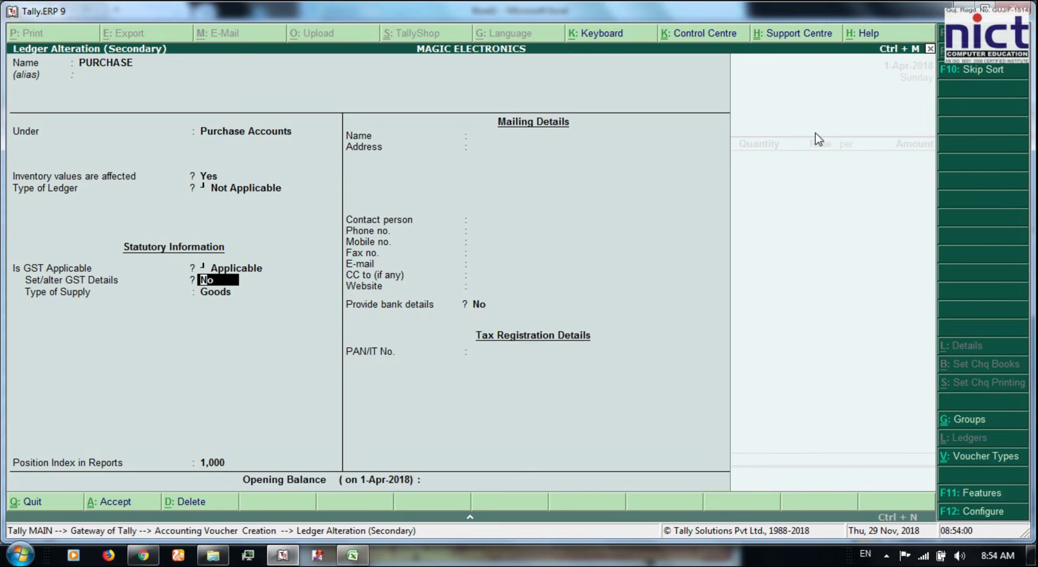
Step: Keep Set/alter GST Details at No and the type of supply as Goods, and accept PURCHASE as the voucher's ledger
{"action": "key", "text": "Return"}
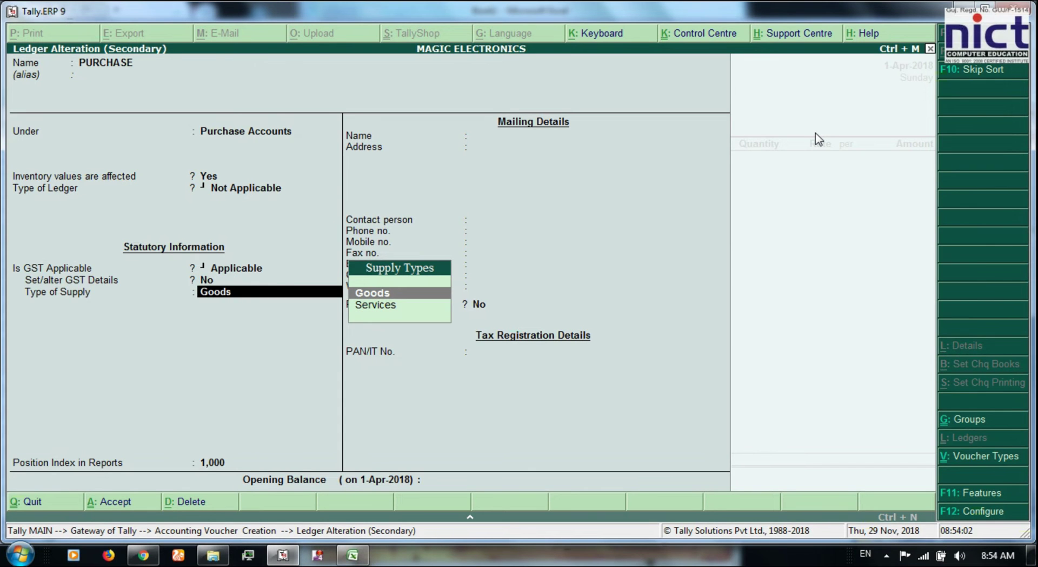
{"action": "key", "text": "Return"}
{"action": "key", "text": "Return"}
{"action": "key", "text": "Return"}
{"action": "key", "text": "Return"}
{"action": "key", "text": "Return"}
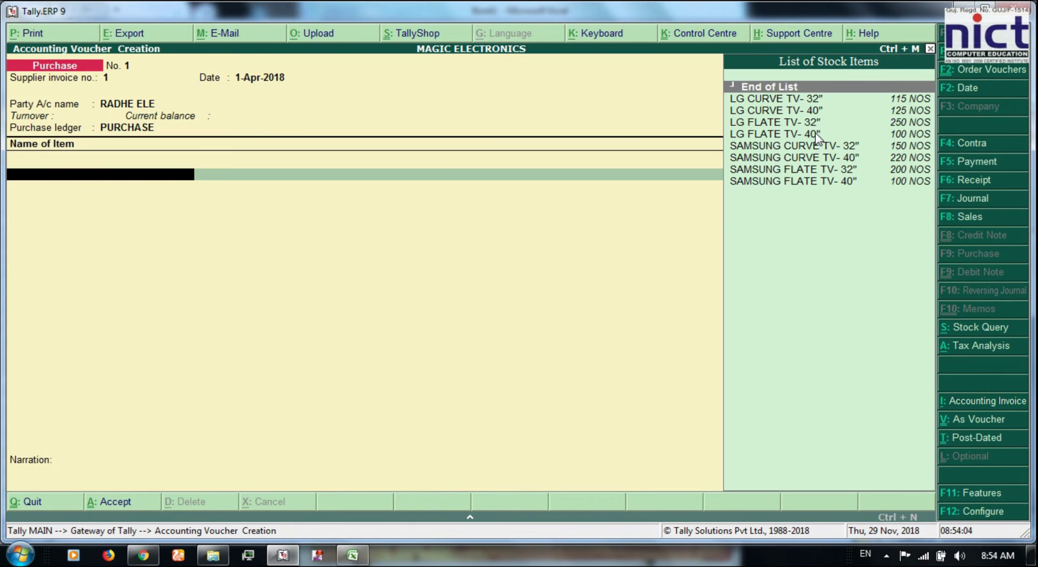
Step: Add LG CURVE TV- 32" as the first purchased item with tracking and order numbers Not Applicable
{"action": "key", "text": "Down"}
{"action": "key", "text": "Return"}
{"action": "key", "text": "Return"}
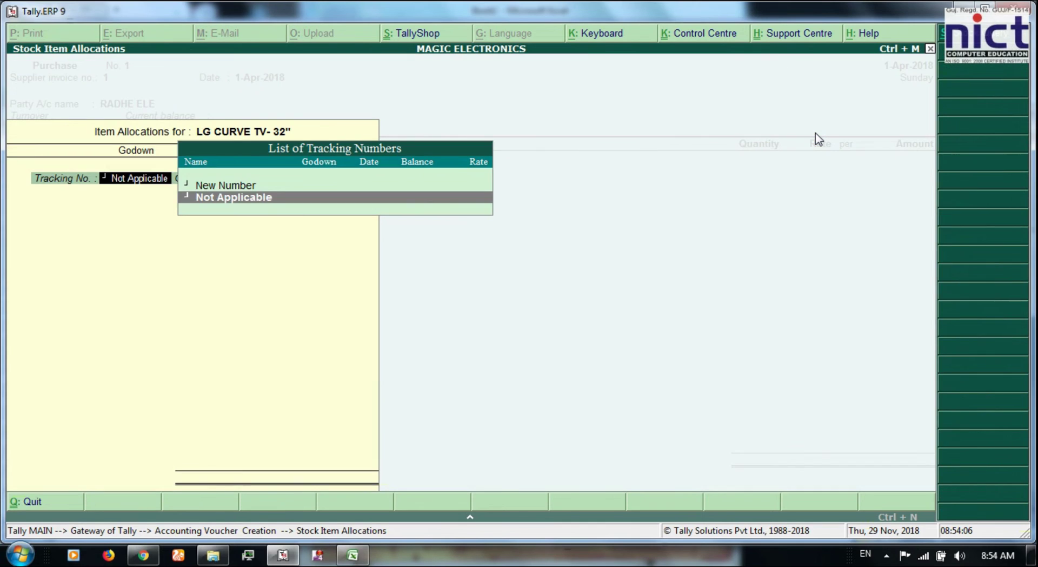
{"action": "key", "text": "Return"}
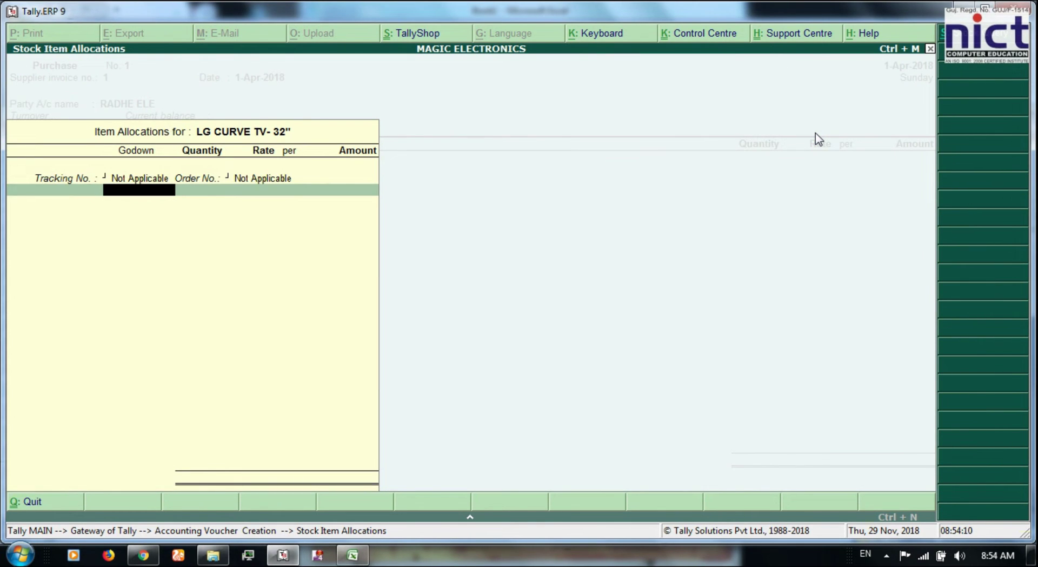
Step: Allocate 10 NOS of LG CURVE TV- 32" to STORE GODOWN at a rate of 15,700
{"action": "type", "text": "s"}
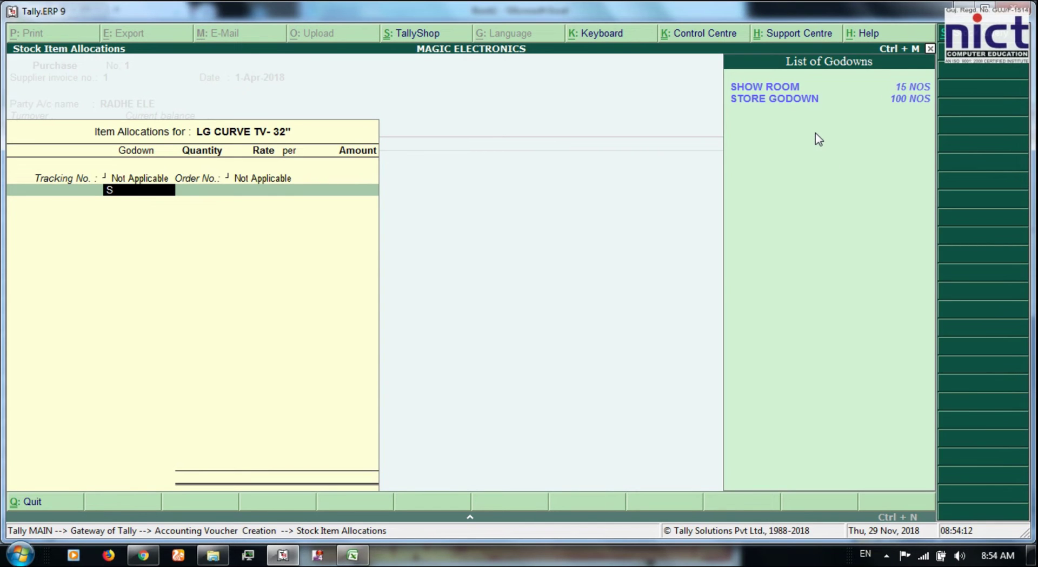
{"action": "key", "text": "Down"}
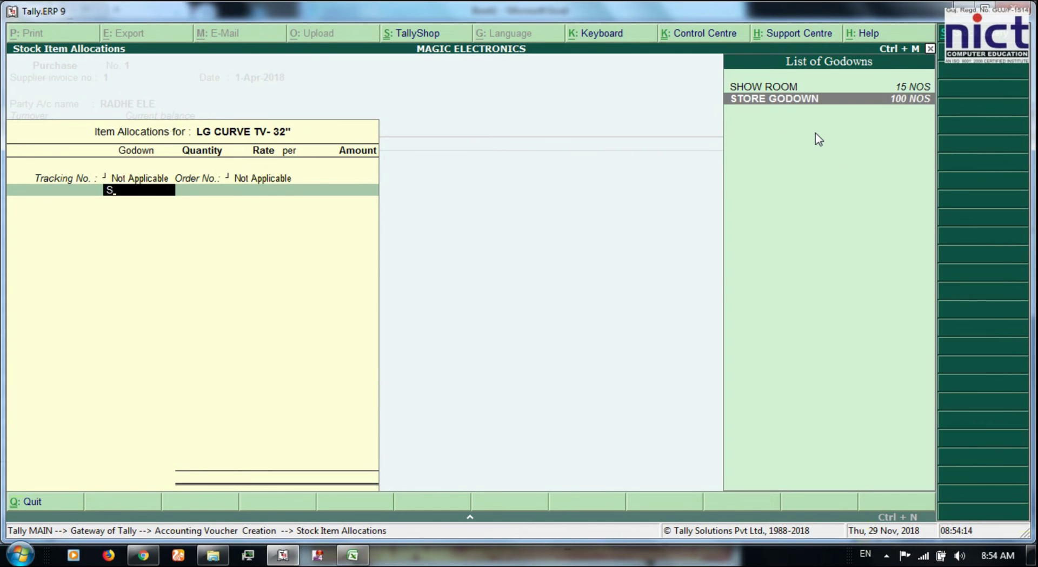
{"action": "key", "text": "Return"}
{"action": "type", "text": "10"}
{"action": "key", "text": "Return"}
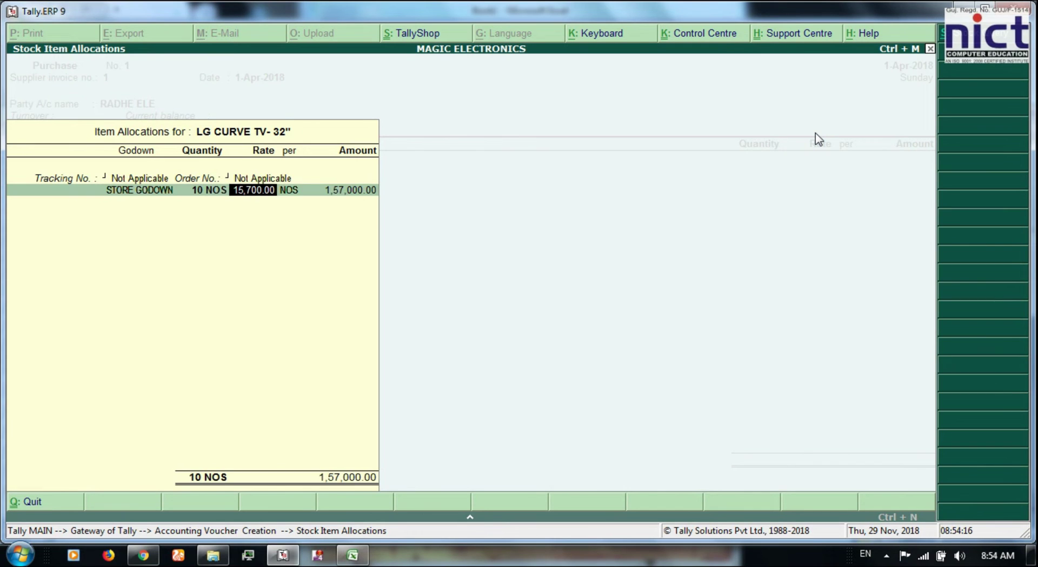
{"action": "key", "text": "Return"}
{"action": "key", "text": "Return"}
{"action": "key", "text": "Return"}
{"action": "key", "text": "Return"}
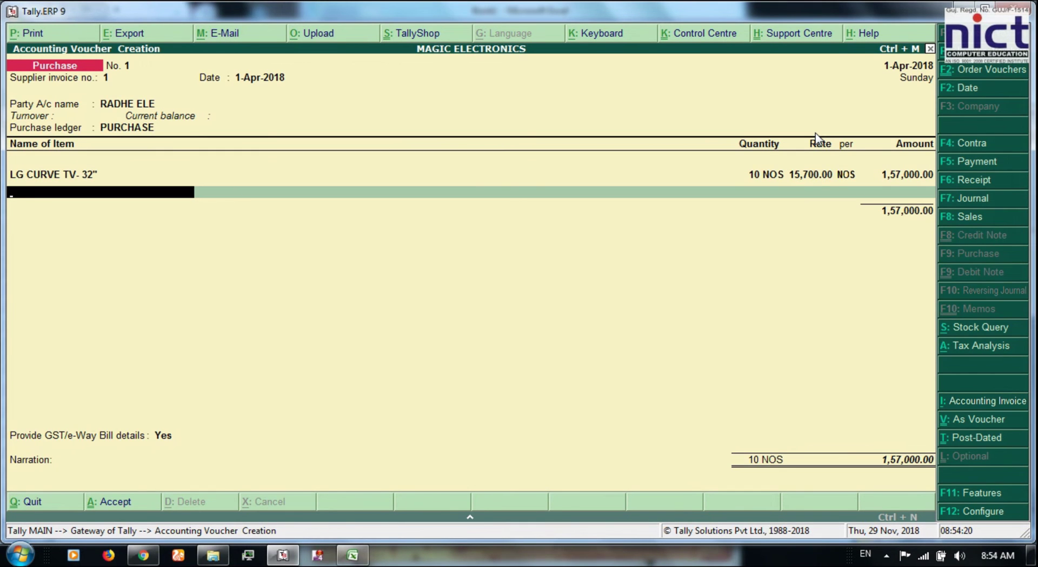
Step: Add SAMSUNG CURVE TV- 32" as the second purchased item with tracking and order numbers Not Applicable
{"action": "type", "text": "SAM"}
{"action": "key", "text": "Return"}
{"action": "key", "text": "Return"}
{"action": "key", "text": "Return"}
{"action": "key", "text": "Return"}
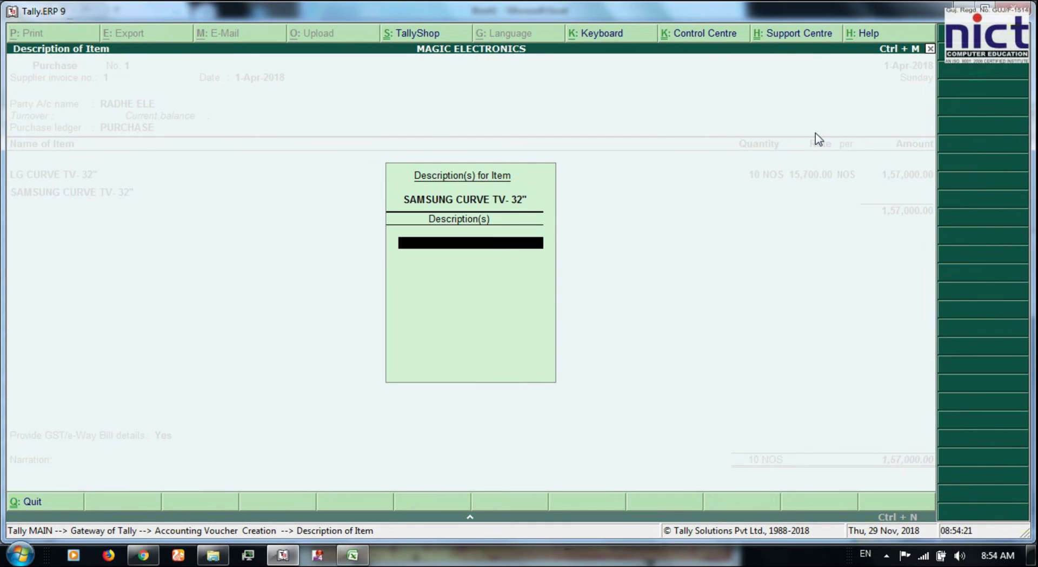
Step: Allocate 10 NOS of SAMSUNG CURVE TV- 32" to STORE GODOWN at a rate of 15,600 and end the item list
{"action": "type", "text": "s"}
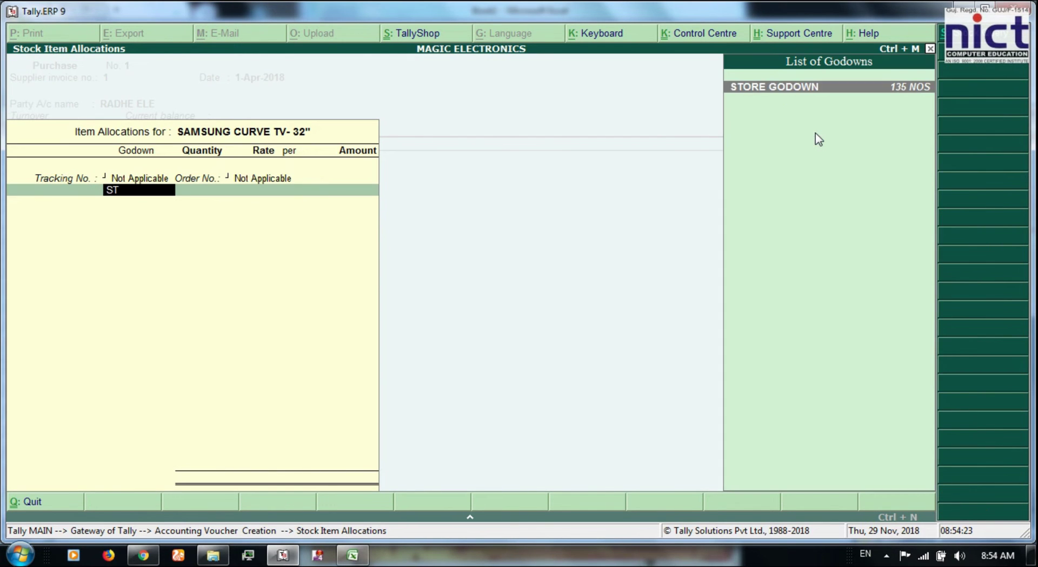
{"action": "key", "text": "Return"}
{"action": "type", "text": "10"}
{"action": "key", "text": "Return"}
{"action": "key", "text": "Return"}
{"action": "key", "text": "Return"}
{"action": "key", "text": "Return"}
{"action": "key", "text": "Return"}
Step: Start a new ledger named SGST under Duties & Taxes from within the voucher
{"action": "key", "text": "alt+c"}
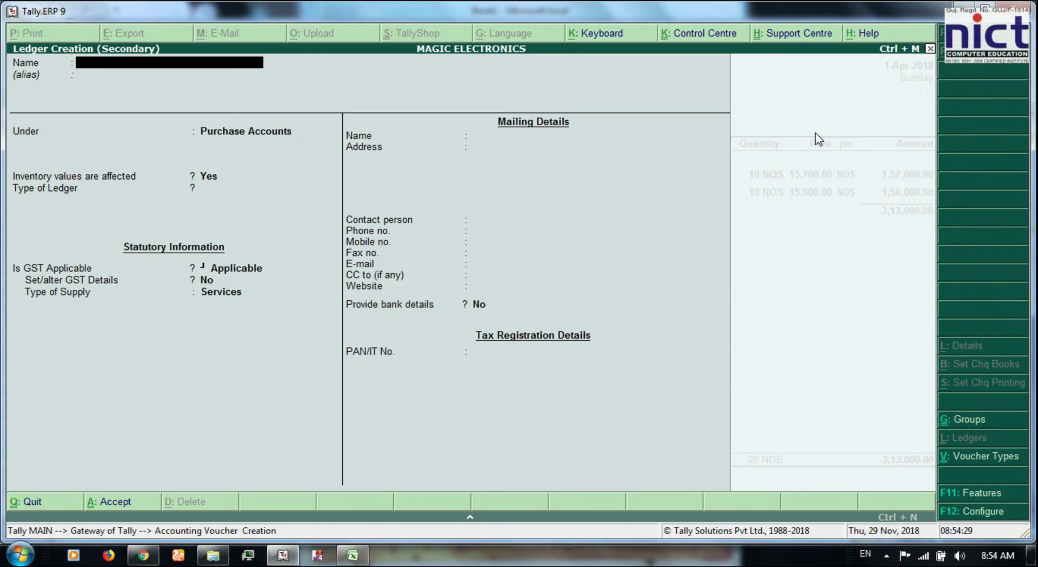
{"action": "type", "text": "SGTS"}
{"action": "key", "text": "BackSpace"}
{"action": "key", "text": "BackSpace"}
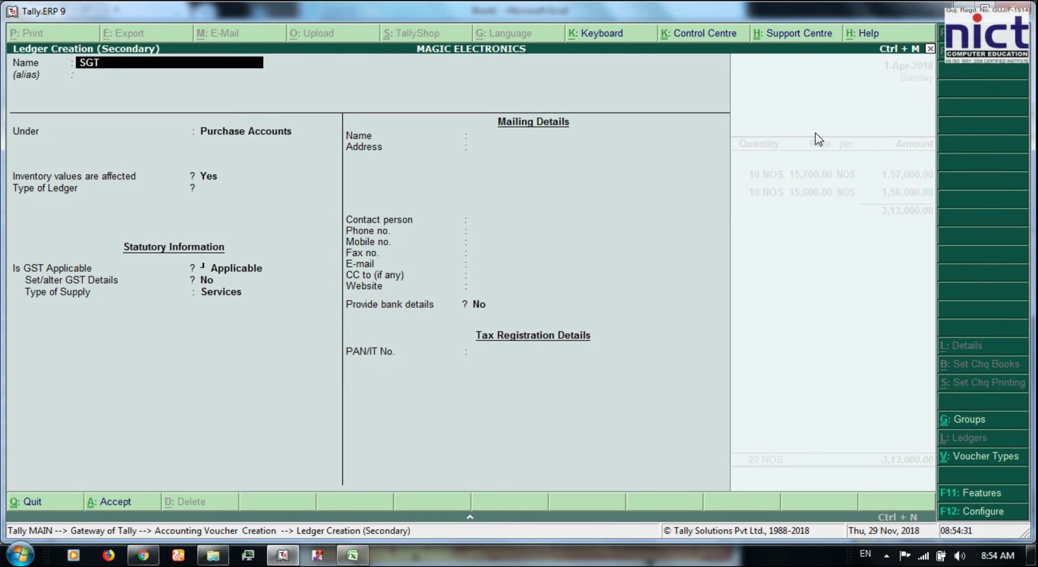
{"action": "type", "text": "ST"}
{"action": "key", "text": "Return"}
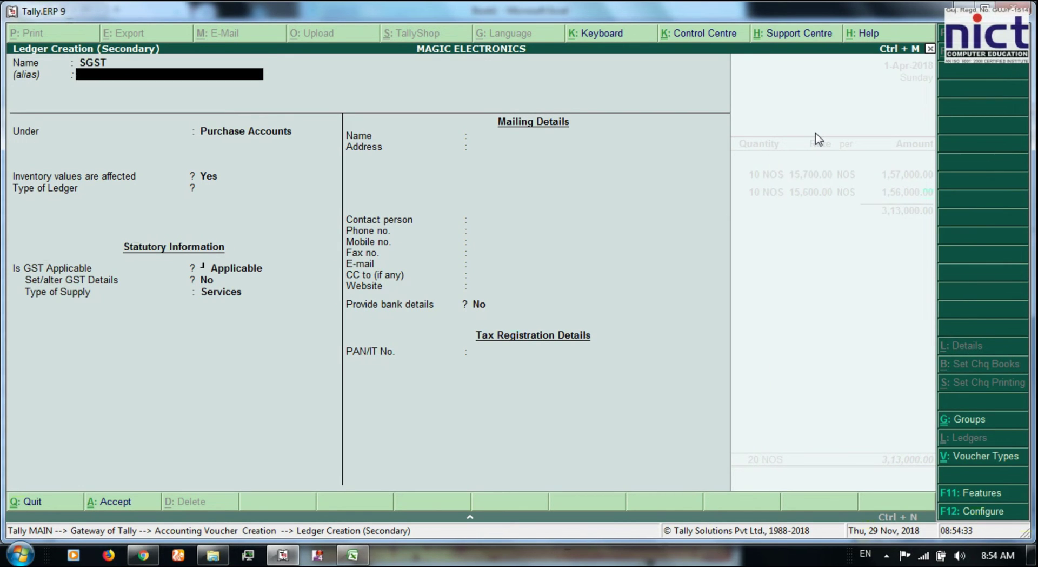
{"action": "type", "text": "DU"}
{"action": "key", "text": "Return"}
Step: Set SGST's duty type to GST and tax type to State Tax, save it without rounding, and apply it to the voucher
{"action": "key", "text": "Up"}
{"action": "key", "text": "Return"}
{"action": "key", "text": "Down"}
{"action": "key", "text": "Down"}
{"action": "key", "text": "Down"}
{"action": "key", "text": "Return"}
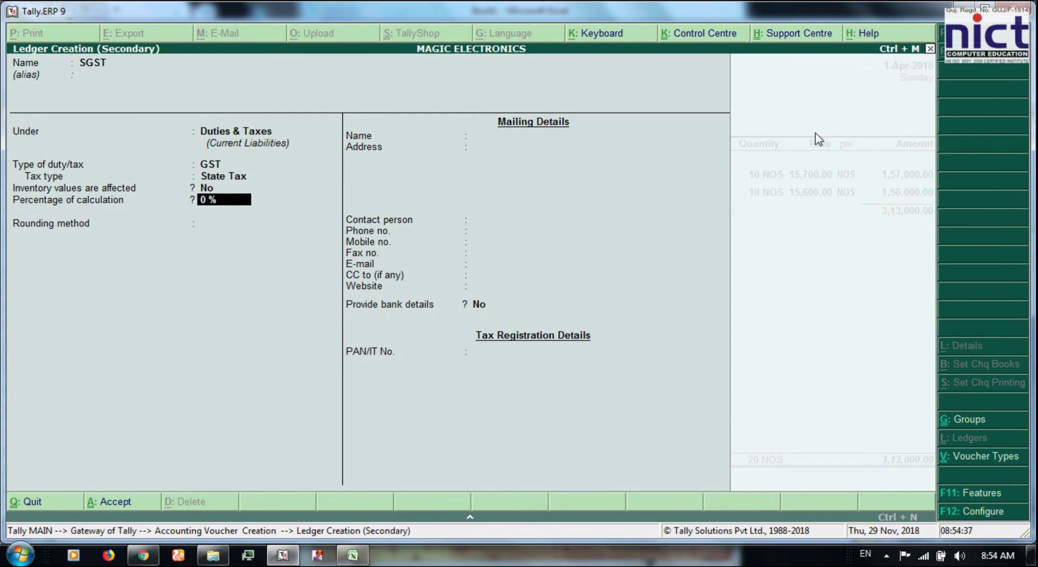
{"action": "key", "text": "Return"}
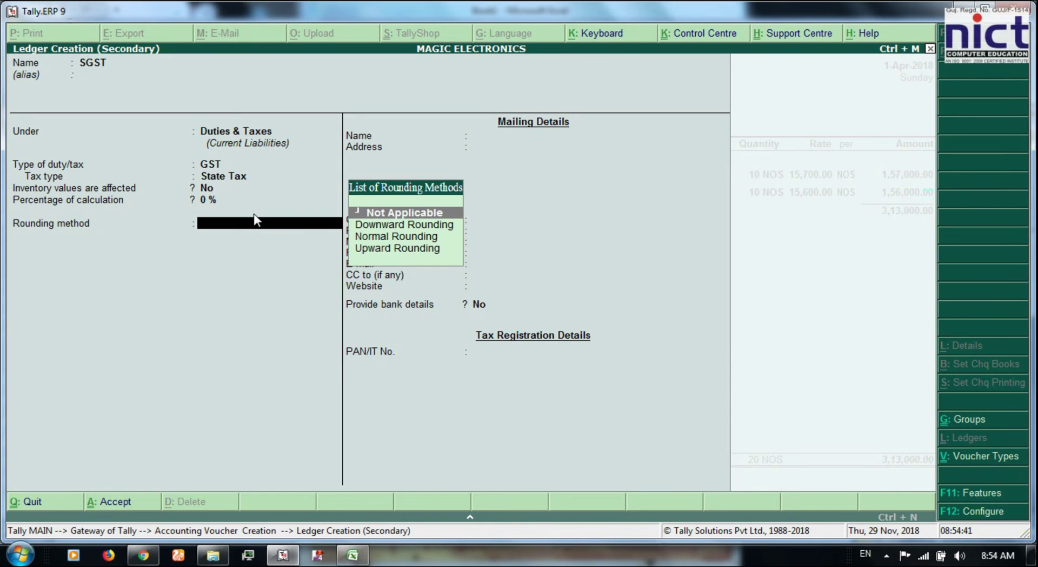
{"action": "key", "text": "Return"}
{"action": "key", "text": "Return"}
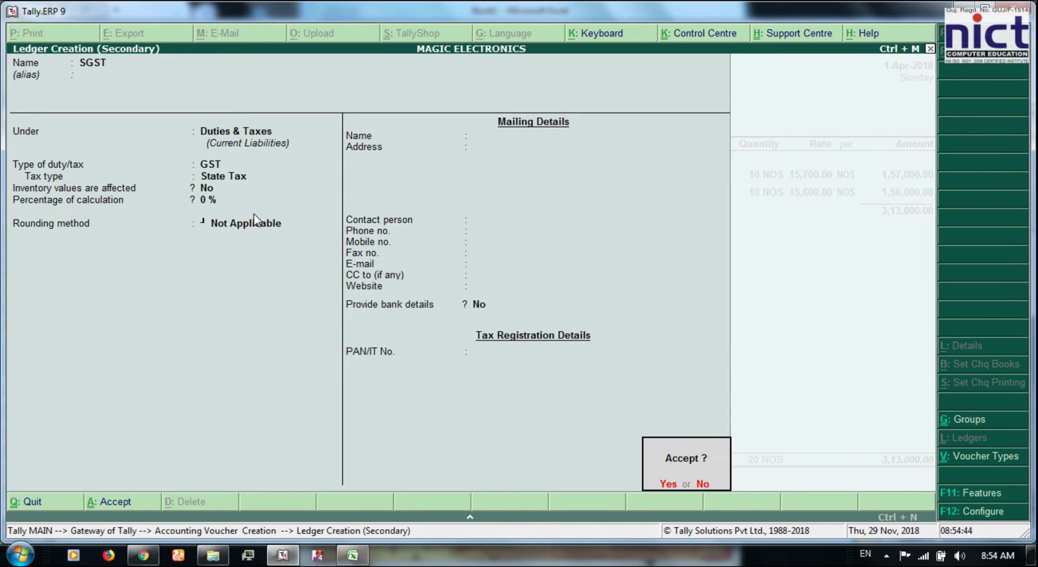
{"action": "key", "text": "Return"}
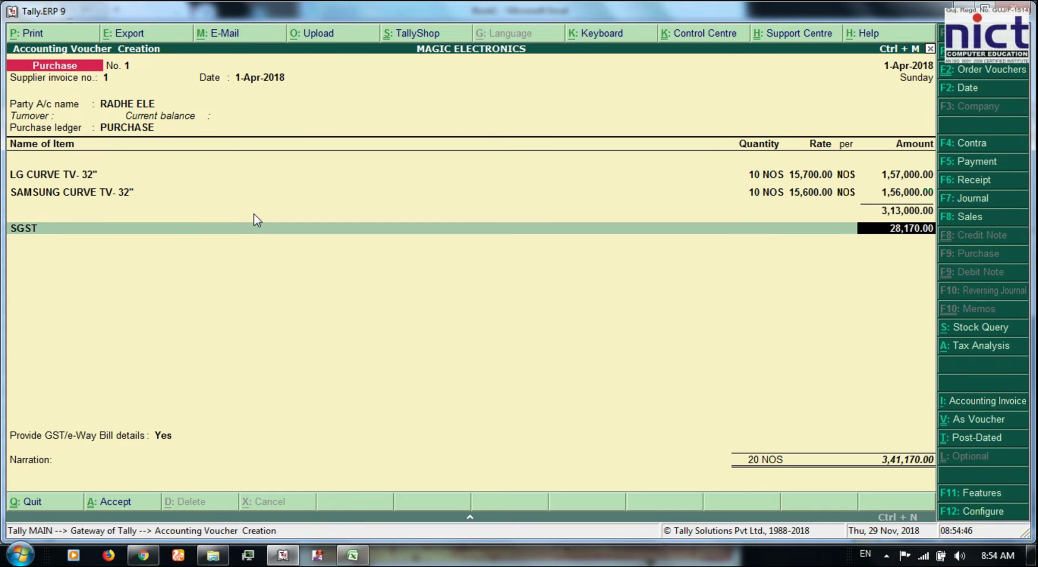
{"action": "key", "text": "Return"}
Step: Start a new ledger named CGST under Duties & Taxes from within the voucher
{"action": "key", "text": "alt+c"}
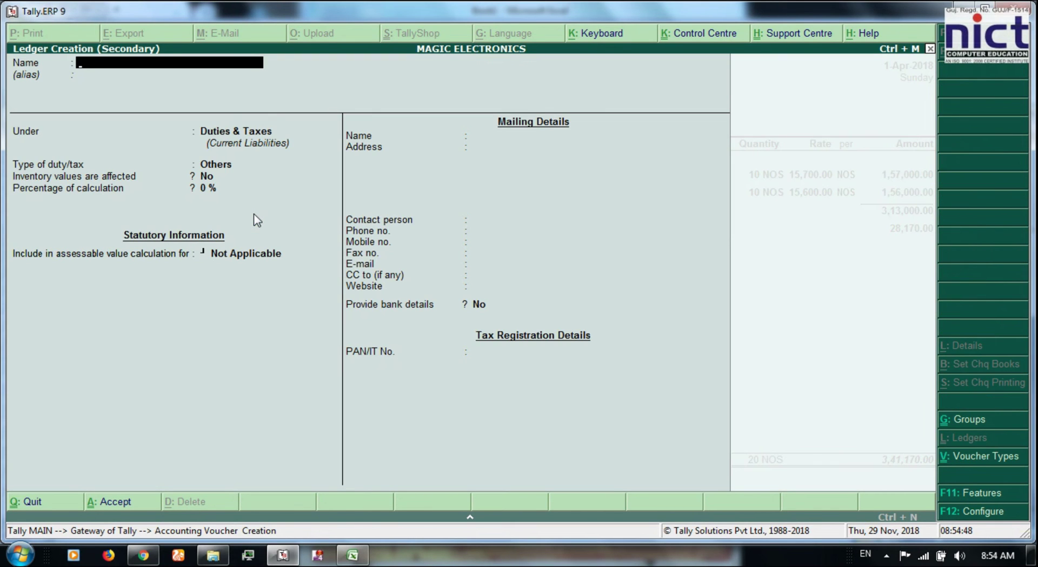
{"action": "type", "text": "CGST"}
{"action": "key", "text": "Return"}
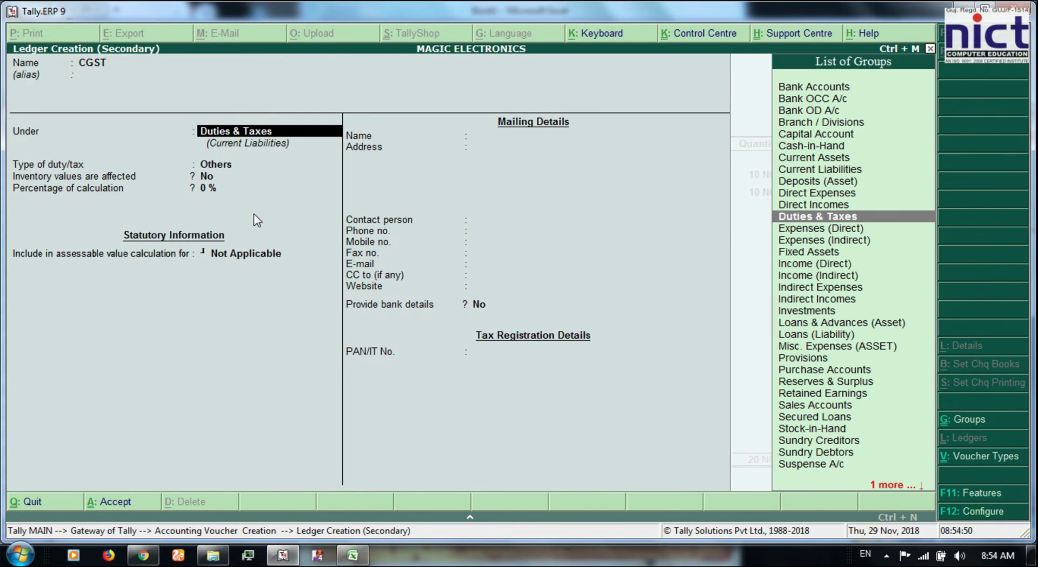
{"action": "key", "text": "Return"}
Step: Set CGST's duty type to GST and tax type to Central Tax, and save it with rounding Not Applicable
{"action": "key", "text": "Up"}
{"action": "key", "text": "Return"}
{"action": "key", "text": "Down"}
{"action": "key", "text": "Up"}
{"action": "key", "text": "Return"}
{"action": "key", "text": "Return"}
{"action": "key", "text": "Return"}
{"action": "key", "text": "Return"}
{"action": "key", "text": "Return"}
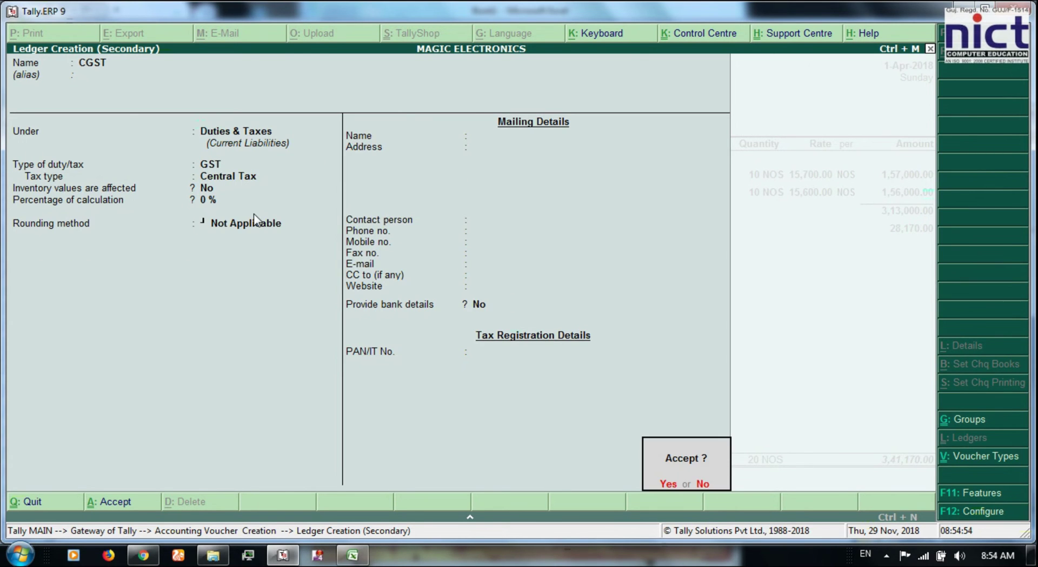
{"action": "key", "text": "Return"}
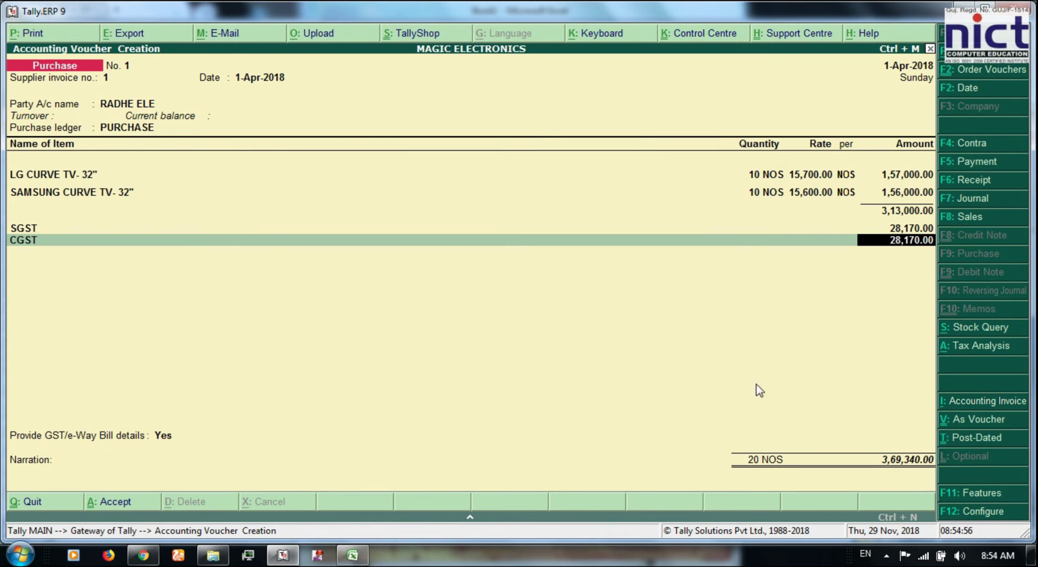
Step: Review the voucher's tax analysis, set Provide GST/e-Way Bill details to No, and save the purchase voucher
{"action": "left_click", "coordinate": [976, 348]}
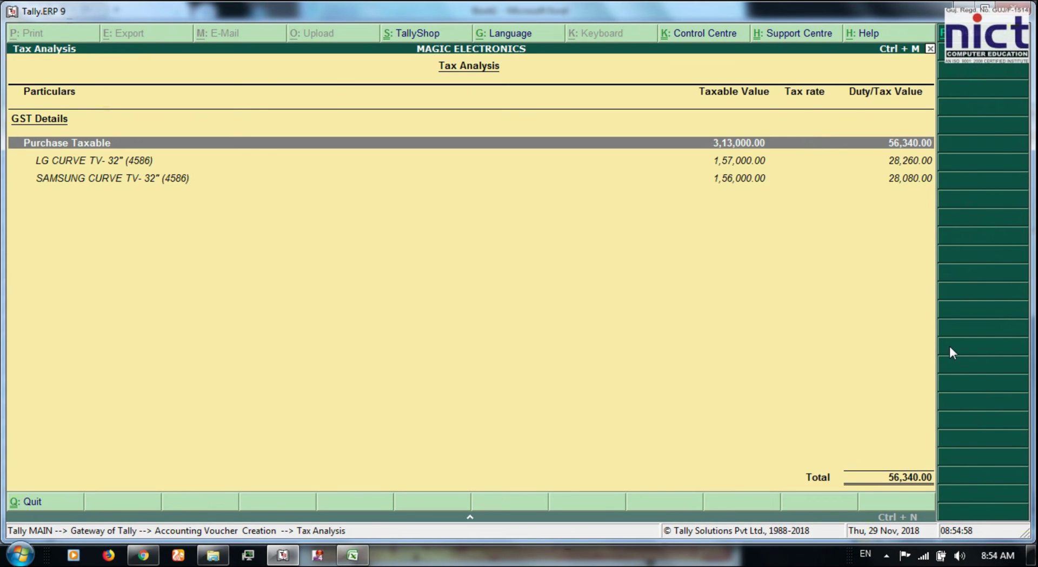
{"action": "key", "text": "Escape"}
{"action": "key", "text": "Return"}
{"action": "key", "text": "Return"}
{"action": "key", "text": "Up"}
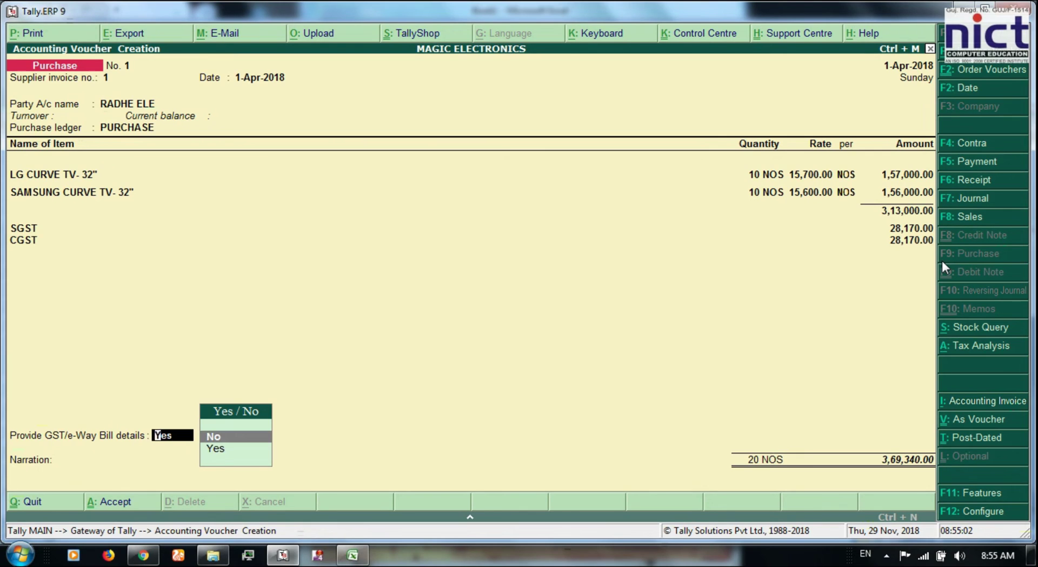
{"action": "key", "text": "Return"}
{"action": "key", "text": "Return"}
{"action": "key", "text": "Return"}
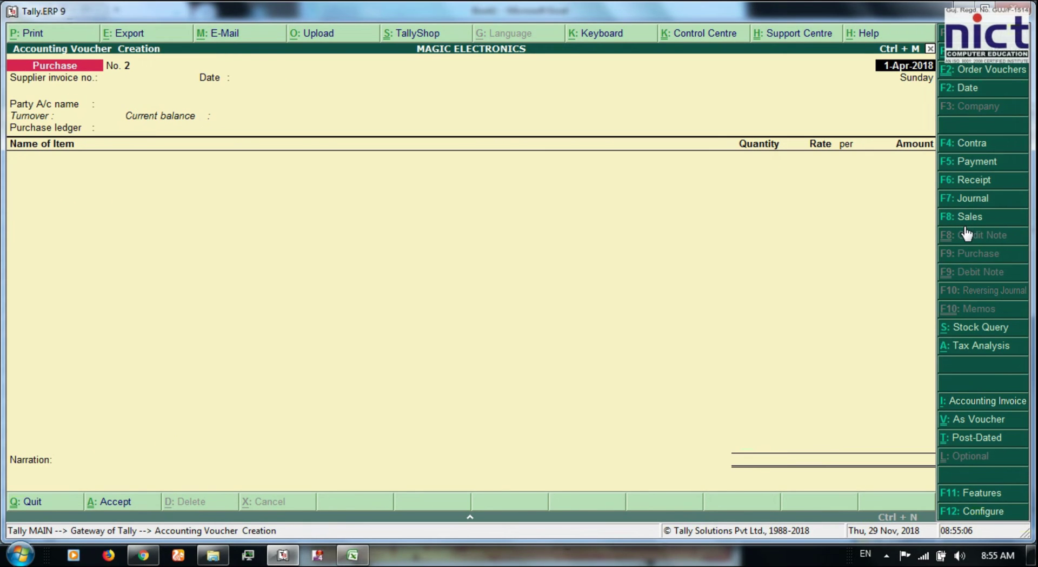
{"action": "key", "text": "Escape"}
{"action": "key", "text": "Return"}
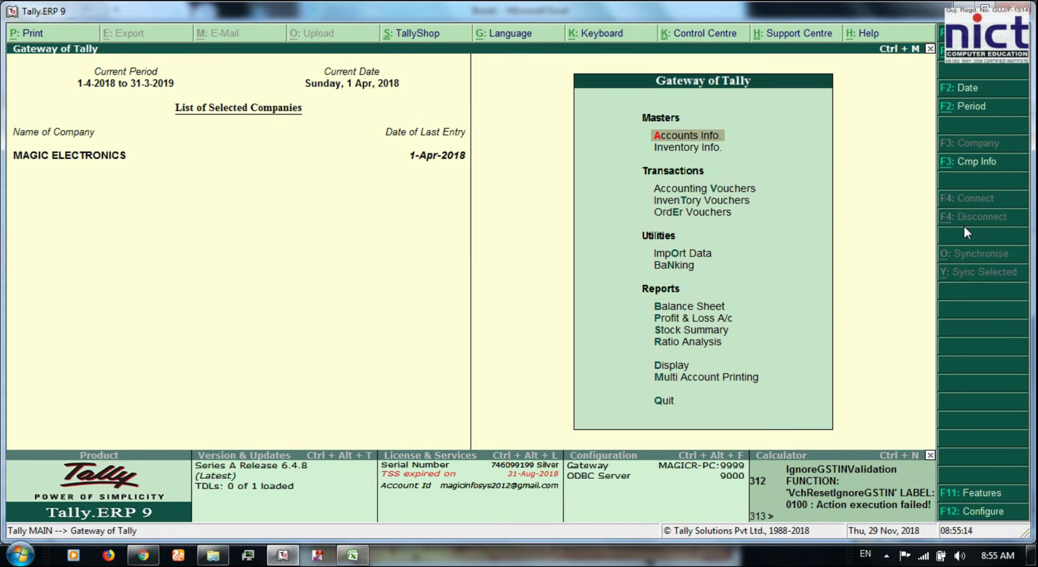
Step: Open a stock journal in Inventory Vouchers dated 1-Apr-2018, leaving the reference number blank
{"action": "key", "text": "Down"}
{"action": "key", "text": "Down"}
{"action": "key", "text": "Down"}
{"action": "key", "text": "Return"}
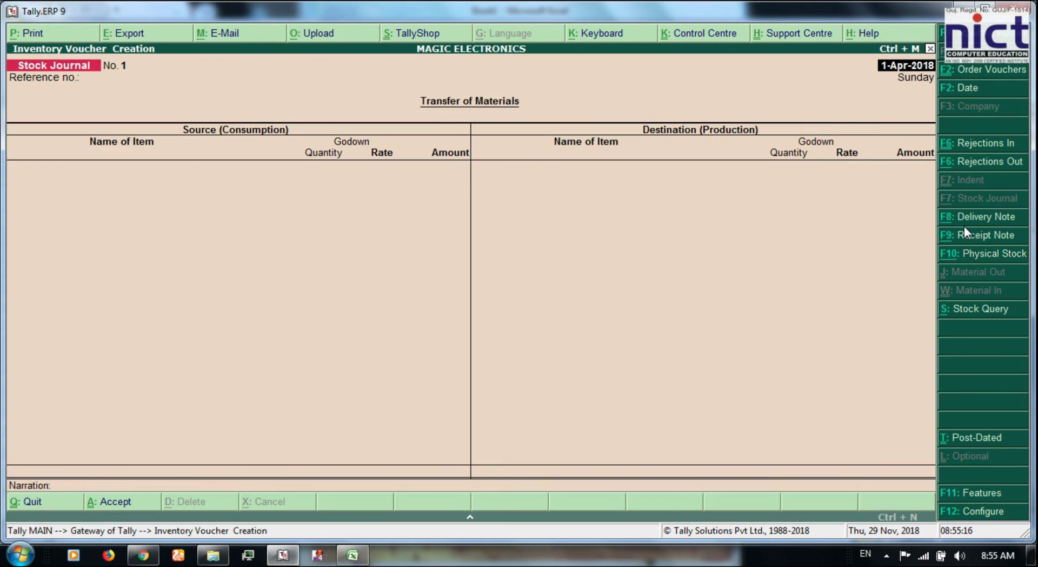
{"action": "key", "text": "Return"}
{"action": "key", "text": "Return"}
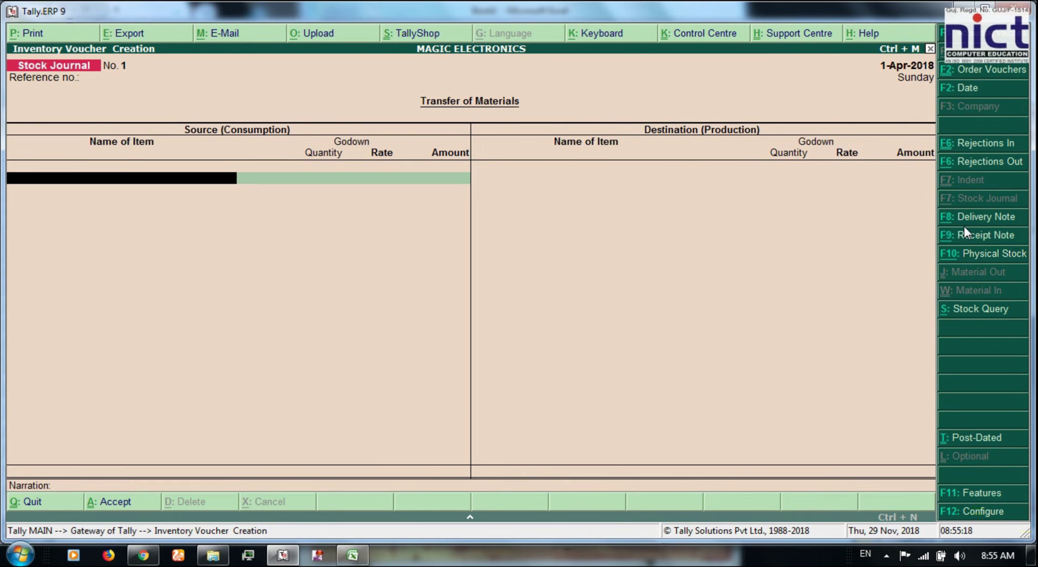
Step: Enter SAMSUNG CURVE TV- 32" as the source item from STORE GODOWN, with 5 NOS at the default rate
{"action": "type", "text": "SA"}
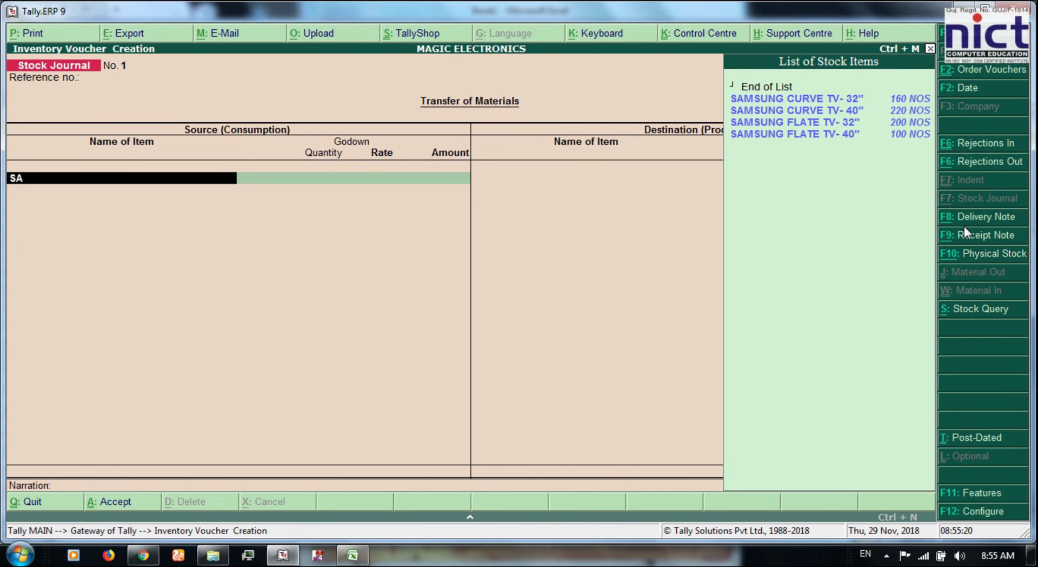
{"action": "key", "text": "Return"}
{"action": "key", "text": "Return"}
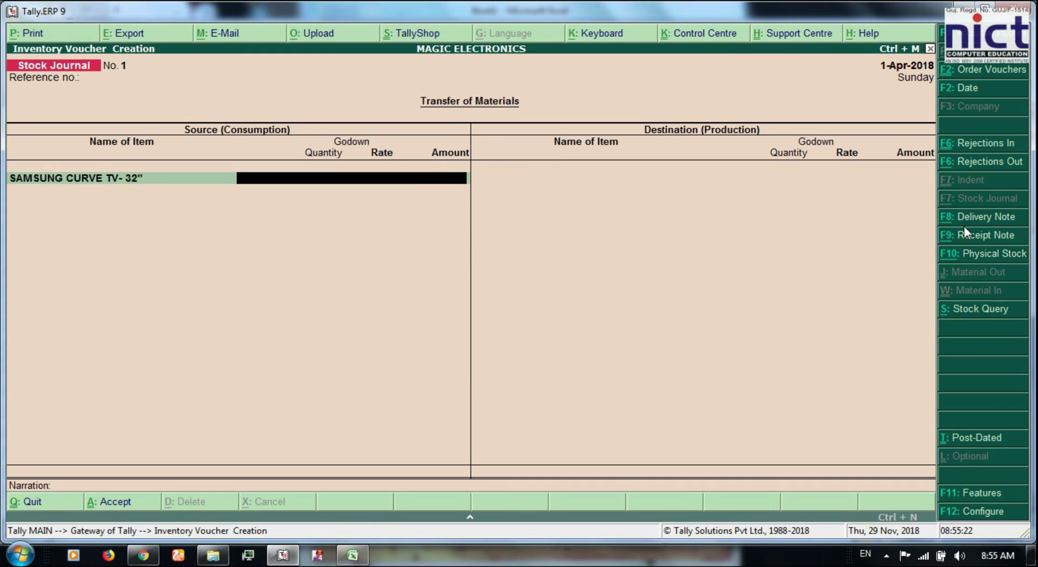
{"action": "type", "text": "ST"}
{"action": "key", "text": "Return"}
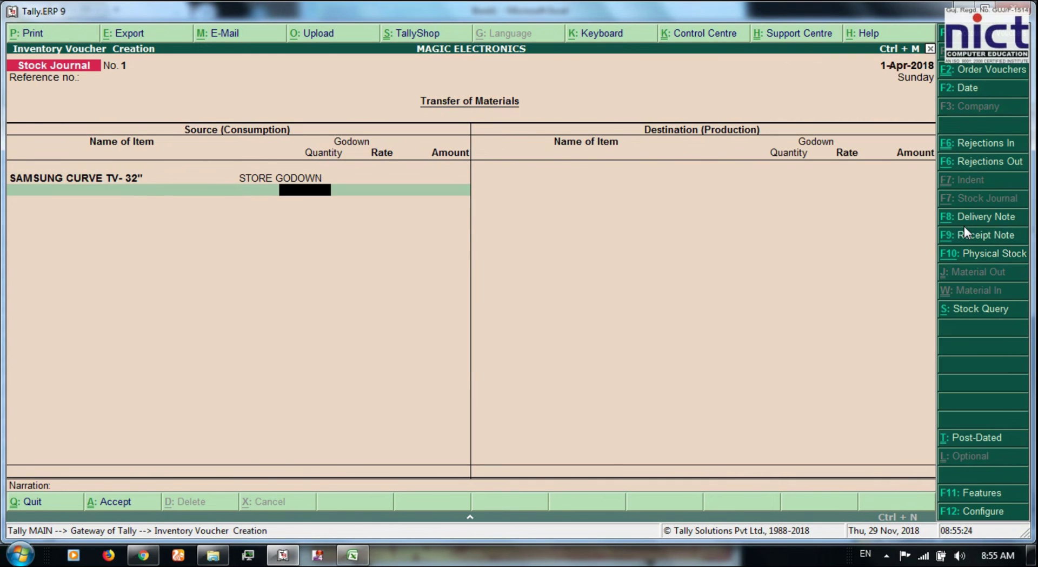
{"action": "type", "text": "1"}
{"action": "key", "text": "BackSpace"}
{"action": "type", "text": "5"}
{"action": "key", "text": "Return"}
{"action": "key", "text": "Return"}
{"action": "key", "text": "Return"}
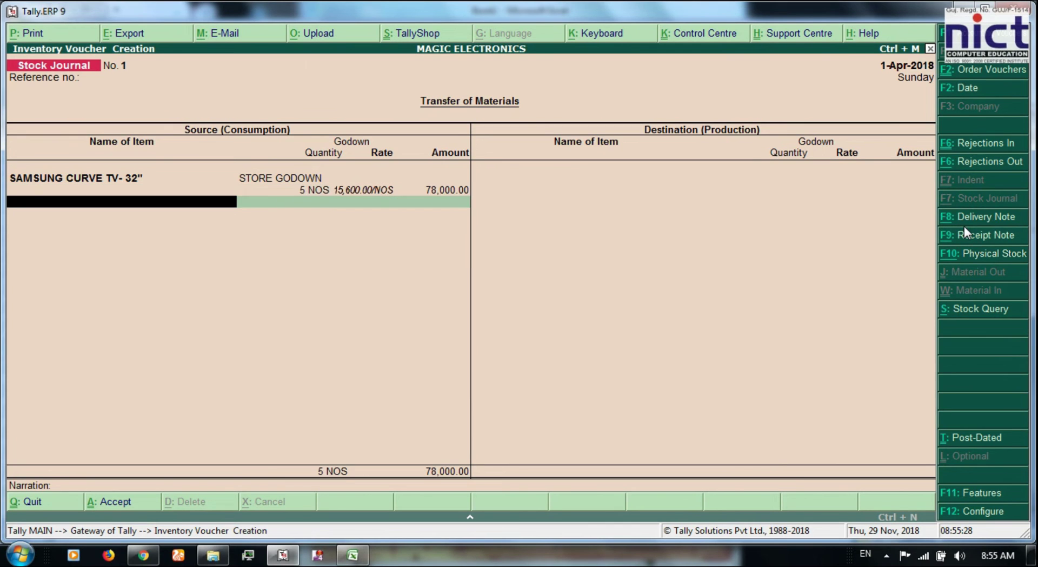
Step: Enter SAMSUNG CURVE TV- 32" as the destination item in SHOW ROOM, with 5 NOS at the default rate
{"action": "key", "text": "Return"}
{"action": "type", "text": "SA"}
{"action": "key", "text": "Down"}
{"action": "key", "text": "Up"}
{"action": "key", "text": "Return"}
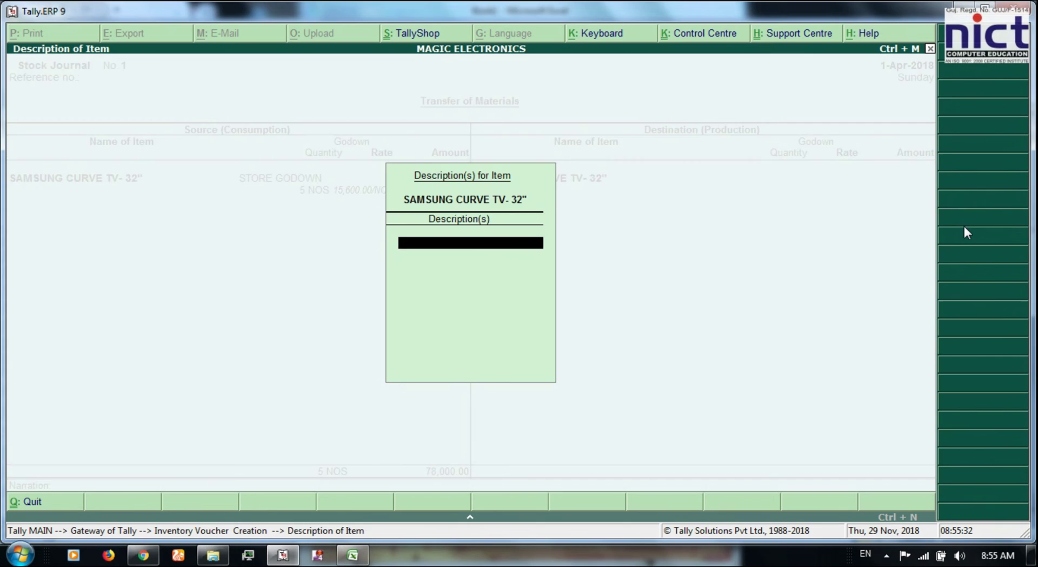
{"action": "key", "text": "Return"}
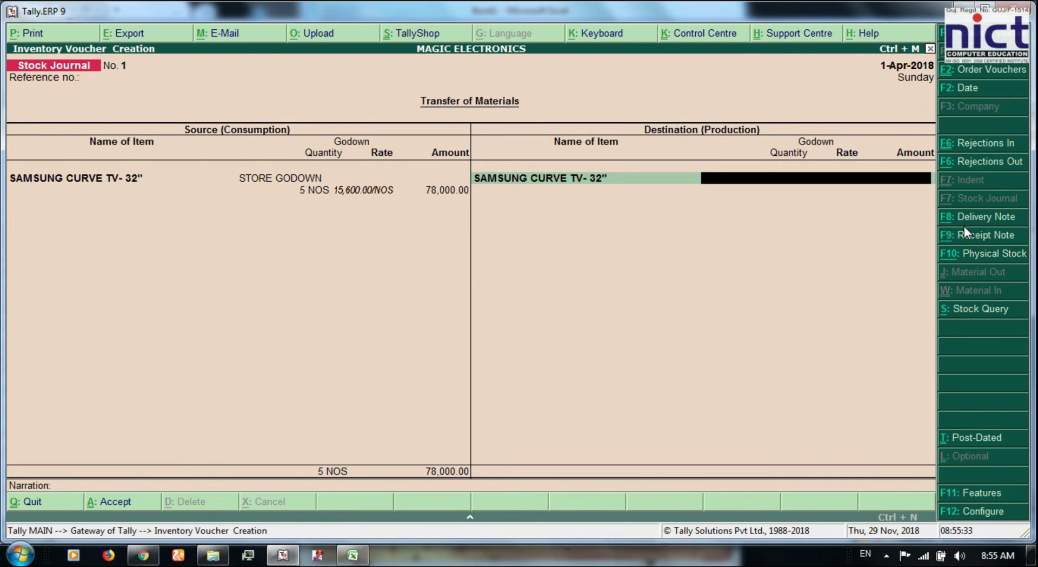
{"action": "type", "text": "SH"}
{"action": "key", "text": "Return"}
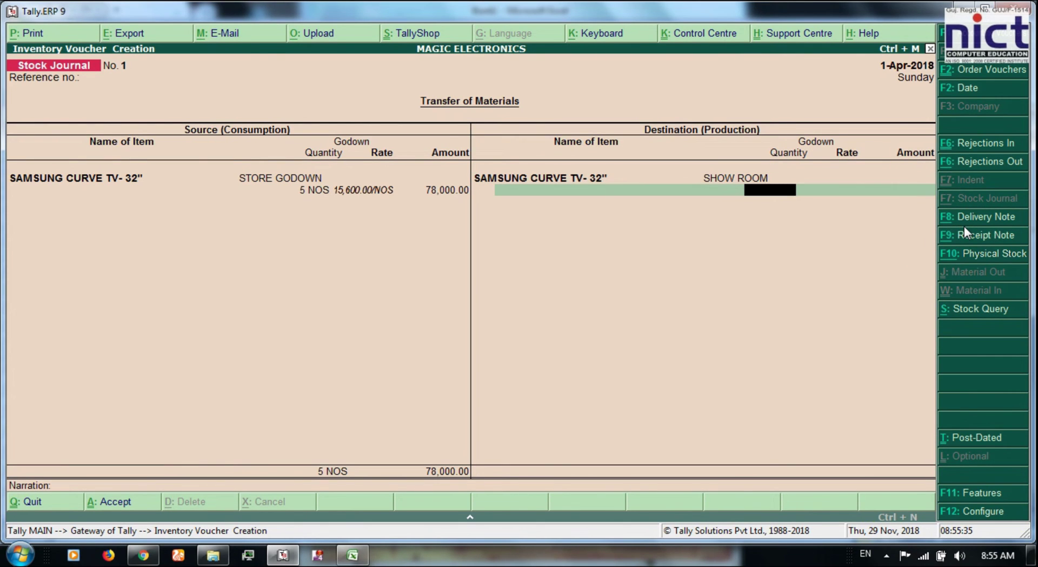
{"action": "type", "text": "5"}
{"action": "key", "text": "Return"}
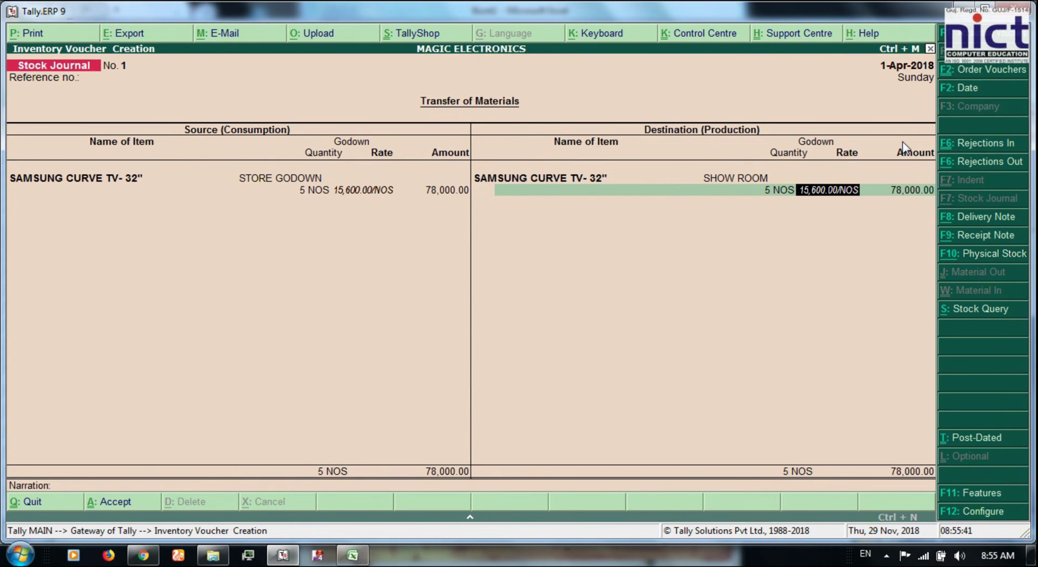
{"action": "key", "text": "Return"}
{"action": "key", "text": "Return"}
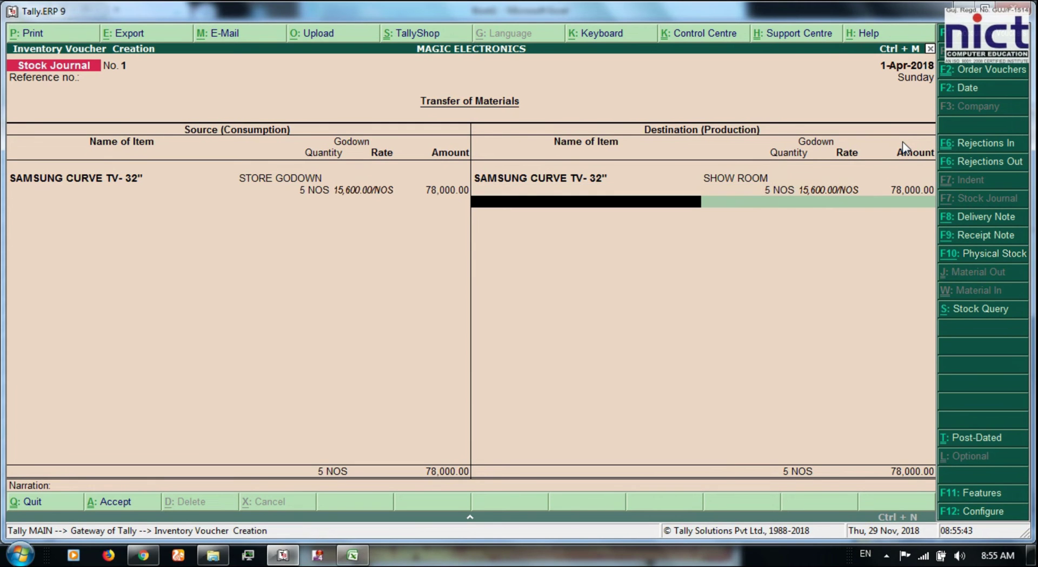
Step: Return to the source side of the stock journal and add LG CURVE TV- 32" as the second item
{"action": "key", "text": "BackSpace"}
{"action": "key", "text": "Return"}
{"action": "key", "text": "BackSpace"}
{"action": "key", "text": "BackSpace"}
{"action": "key", "text": "BackSpace"}
{"action": "key", "text": "BackSpace"}
{"action": "key", "text": "BackSpace"}
{"action": "key", "text": "BackSpace"}
{"action": "key", "text": "BackSpace"}
{"action": "key", "text": "BackSpace"}
{"action": "key", "text": "Return"}
{"action": "key", "text": "Return"}
{"action": "key", "text": "Return"}
{"action": "type", "text": "L"}
{"action": "key", "text": "Up"}
{"action": "key", "text": "Up"}
{"action": "key", "text": "Up"}
{"action": "key", "text": "Up"}
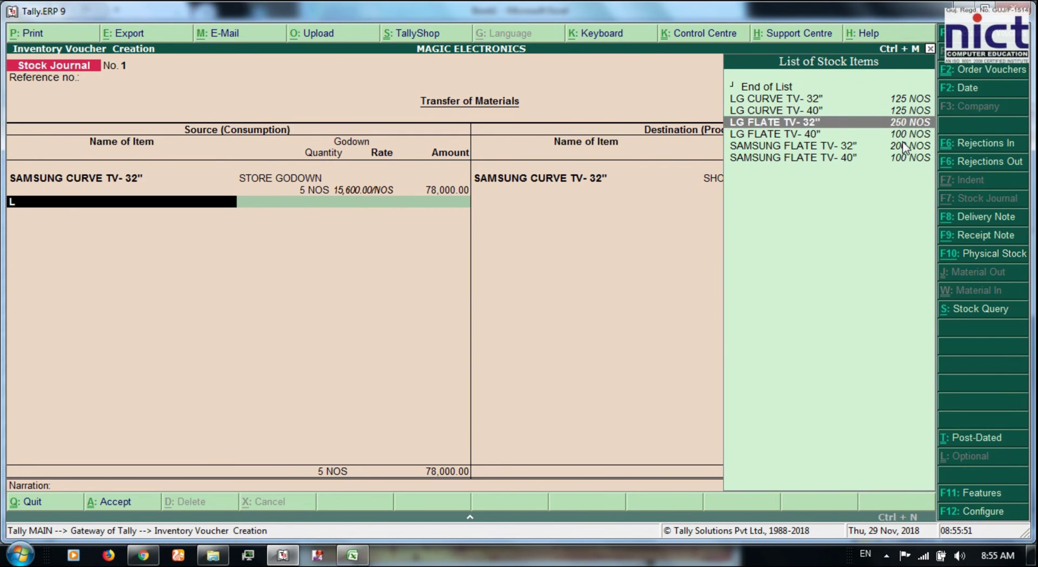
{"action": "key", "text": "Return"}
{"action": "key", "text": "Return"}
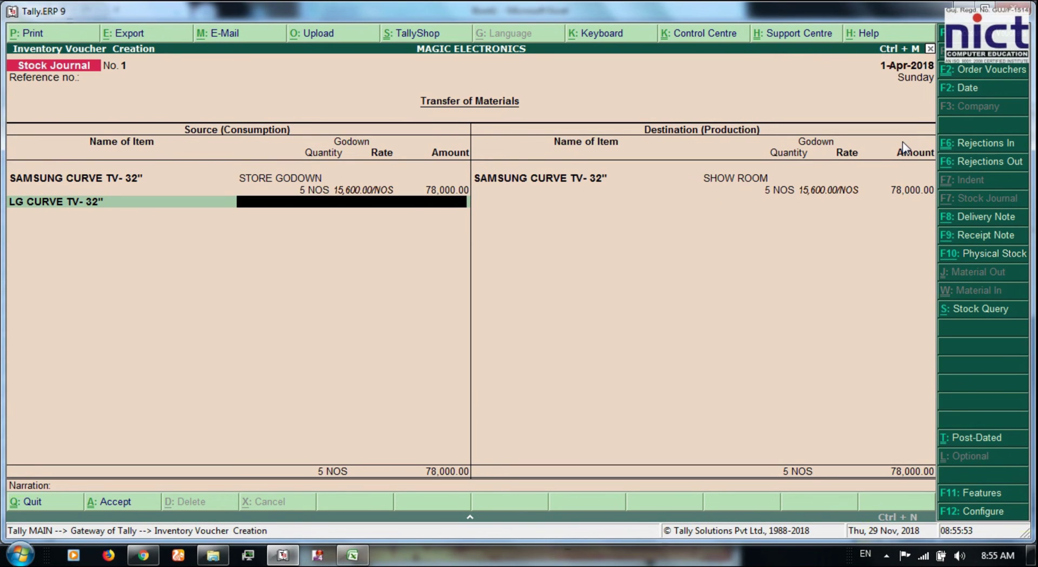
Step: Issue 5 NOS of the LG CURVE TV from STORE GODOWN, accepting the default rate and amount
{"action": "type", "text": "ST"}
{"action": "key", "text": "Return"}
{"action": "type", "text": "5"}
{"action": "key", "text": "Return"}
{"action": "key", "text": "Return"}
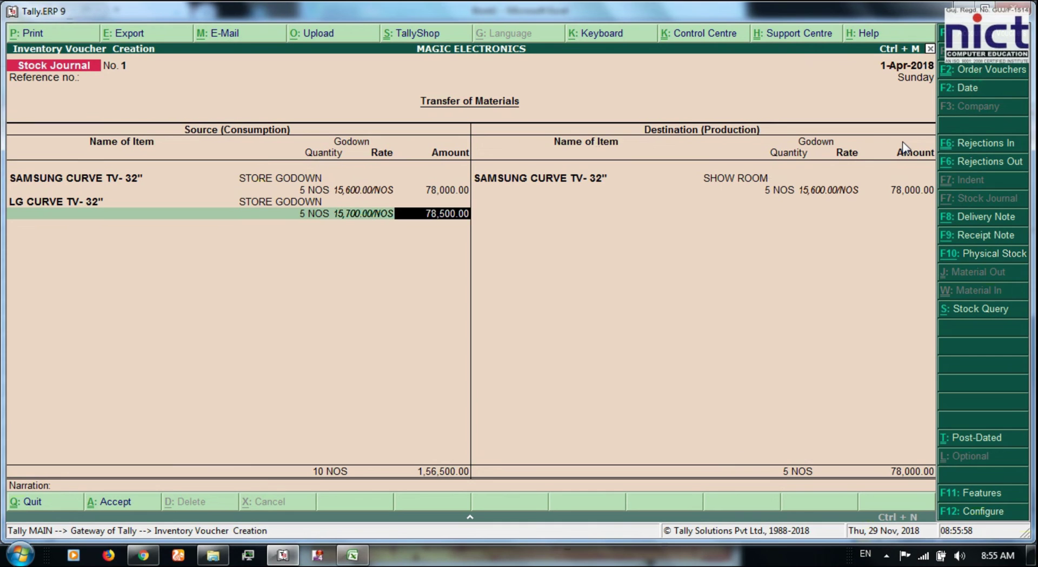
{"action": "key", "text": "Return"}
Step: Add LG FLATE TV- 32" as the second destination item in SHOW ROOM with a quantity of 5 NOS
{"action": "key", "text": "Return"}
{"action": "key", "text": "Return"}
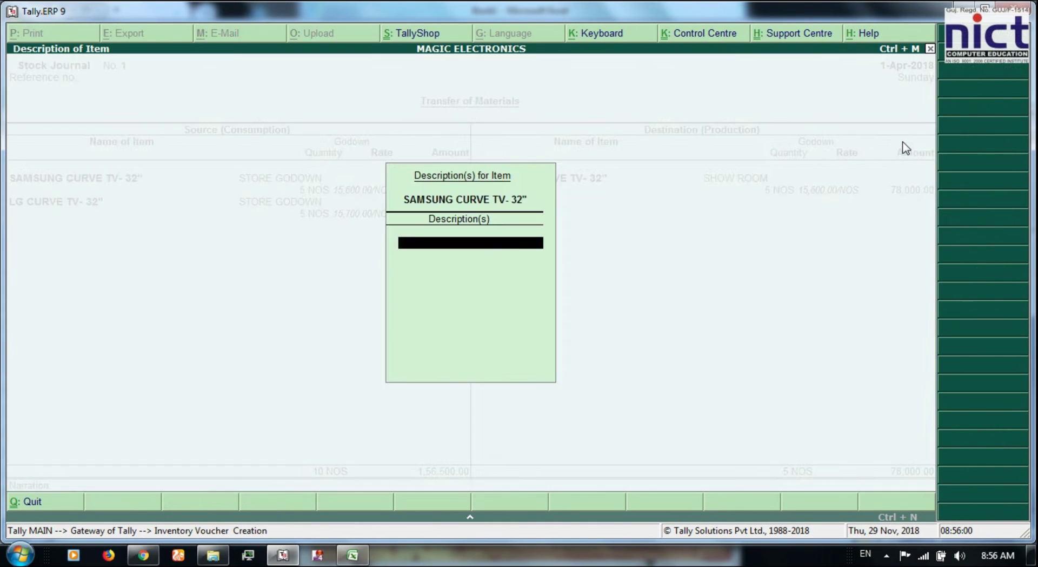
{"action": "key", "text": "Return"}
{"action": "key", "text": "Return"}
{"action": "key", "text": "Return"}
{"action": "key", "text": "Return"}
{"action": "key", "text": "Return"}
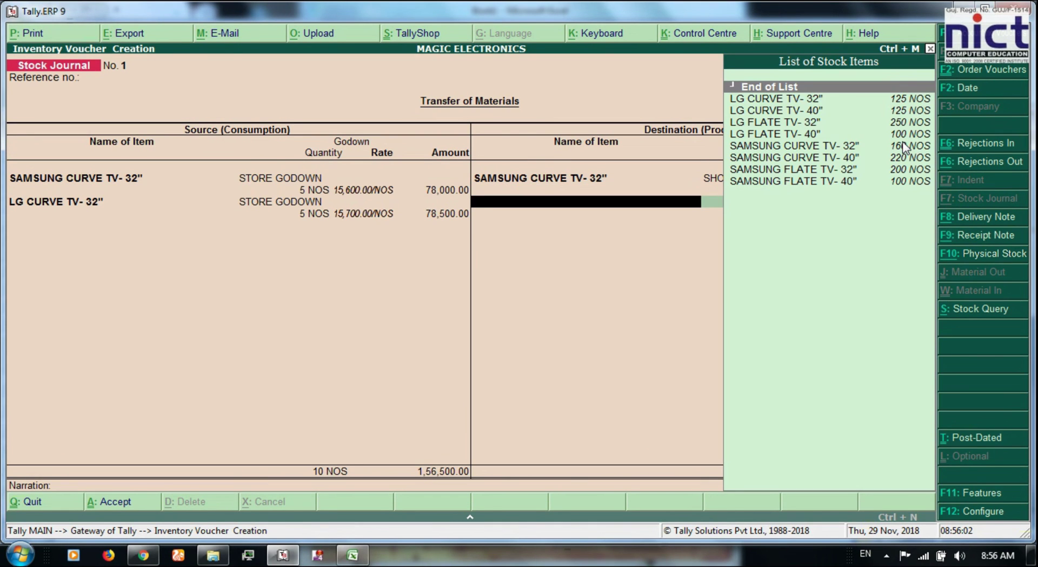
{"action": "type", "text": "LA"}
{"action": "key", "text": "Down"}
{"action": "key", "text": "Return"}
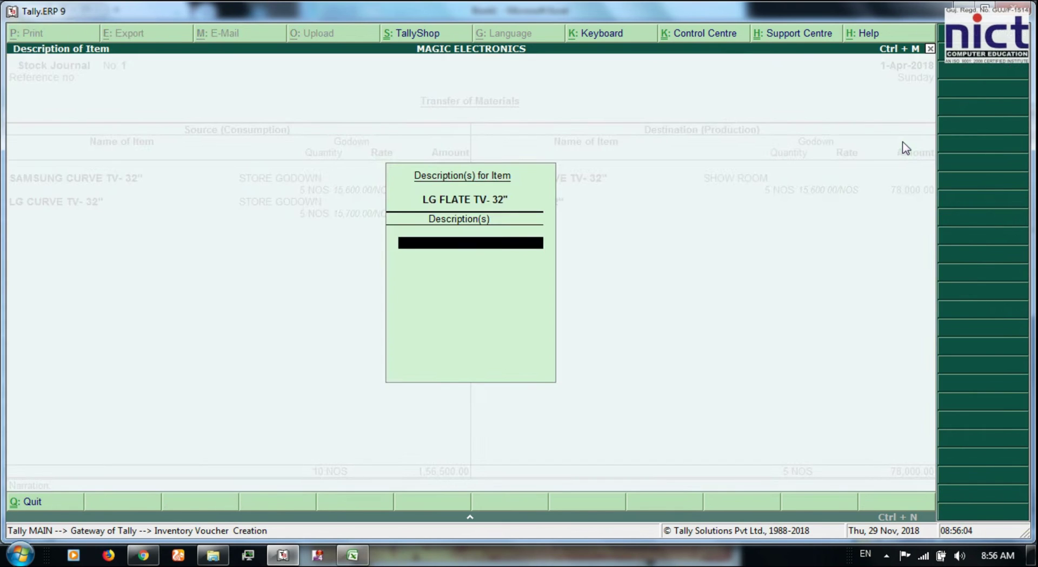
{"action": "key", "text": "Return"}
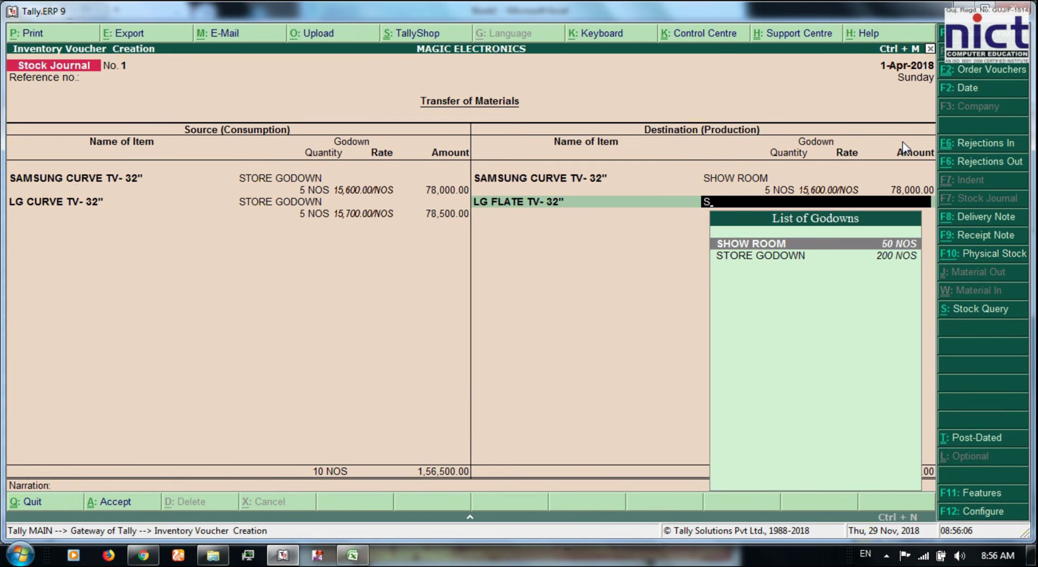
{"action": "key", "text": "Return"}
{"action": "type", "text": "5 NOS"}
{"action": "key", "text": "Return"}
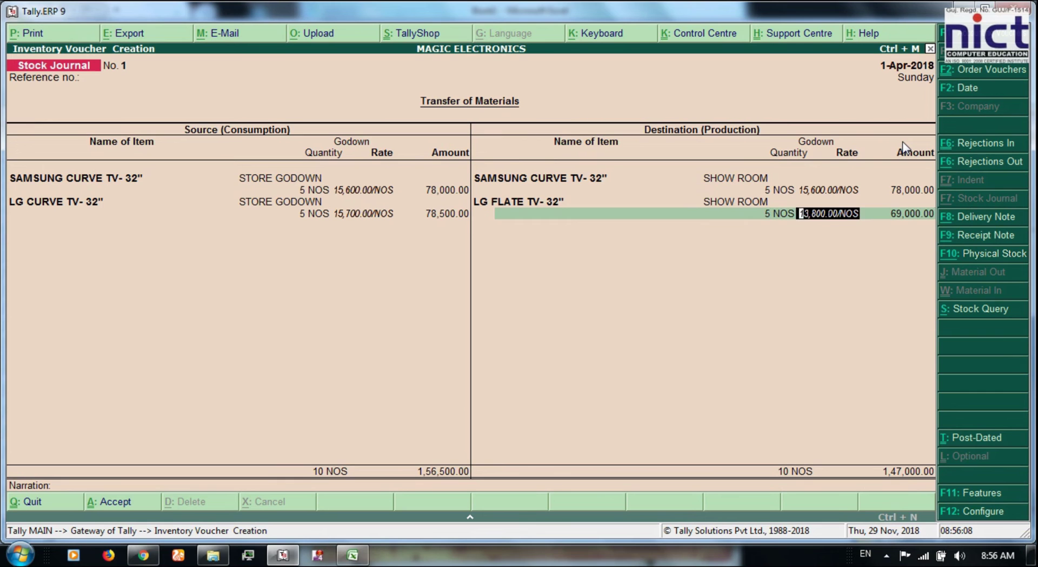
Step: Accept the destination rate and amount, save the stock journal without a narration, and leave voucher entry
{"action": "key", "text": "Return"}
{"action": "key", "text": "Return"}
{"action": "key", "text": "Return"}
{"action": "key", "text": "Return"}
{"action": "key", "text": "Return"}
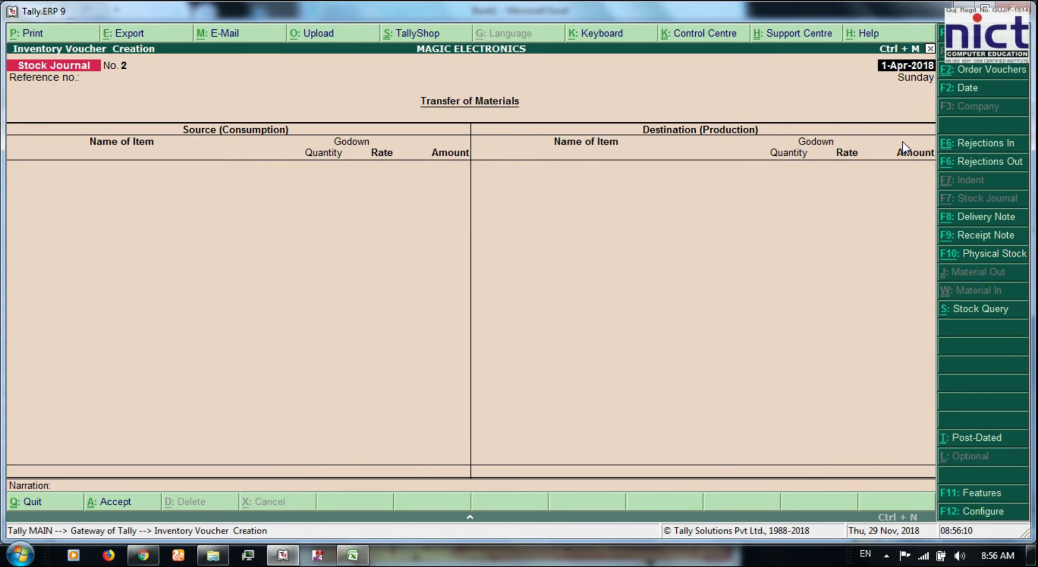
{"action": "key", "text": "Escape"}
{"action": "key", "text": "y"}
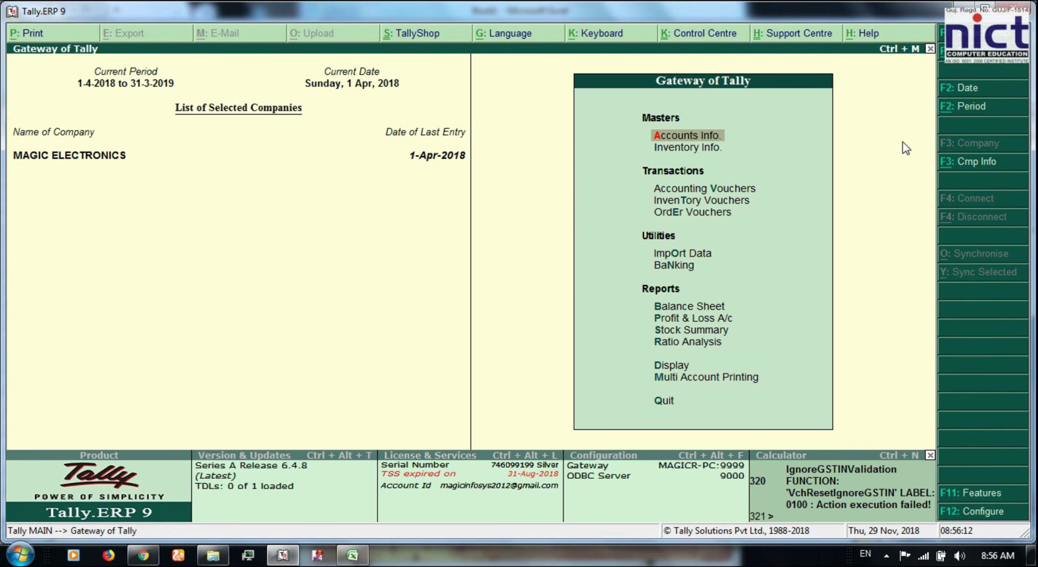
Step: Display the stock item monthly summary of LG CURVE TV- 32" from the inventory books
{"action": "key", "text": "d"}
{"action": "key", "text": "Down"}
{"action": "key", "text": "Down"}
{"action": "key", "text": "Down"}
{"action": "key", "text": "Down"}
{"action": "key", "text": "Return"}
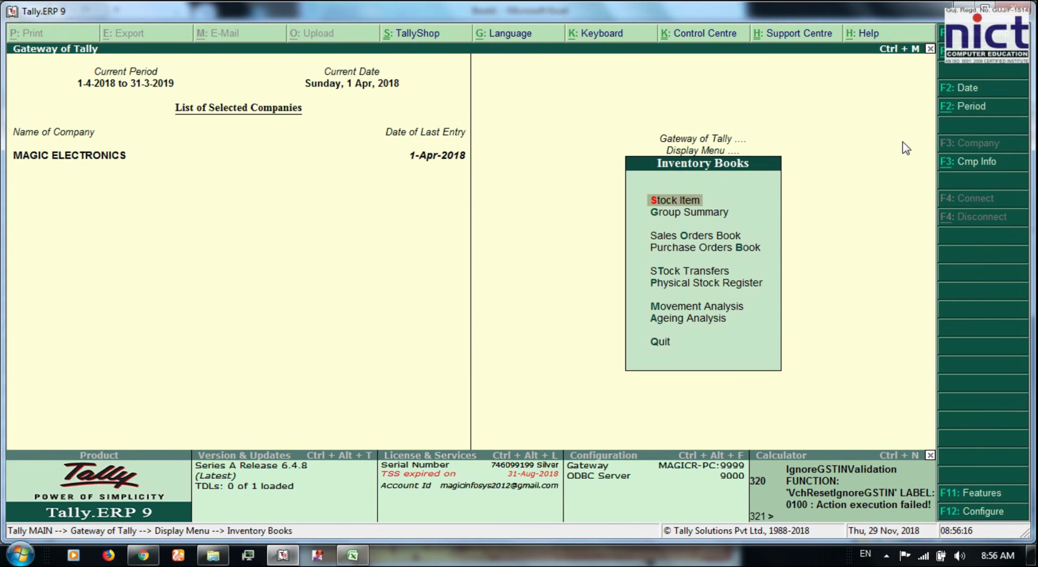
{"action": "key", "text": "Return"}
{"action": "key", "text": "Return"}
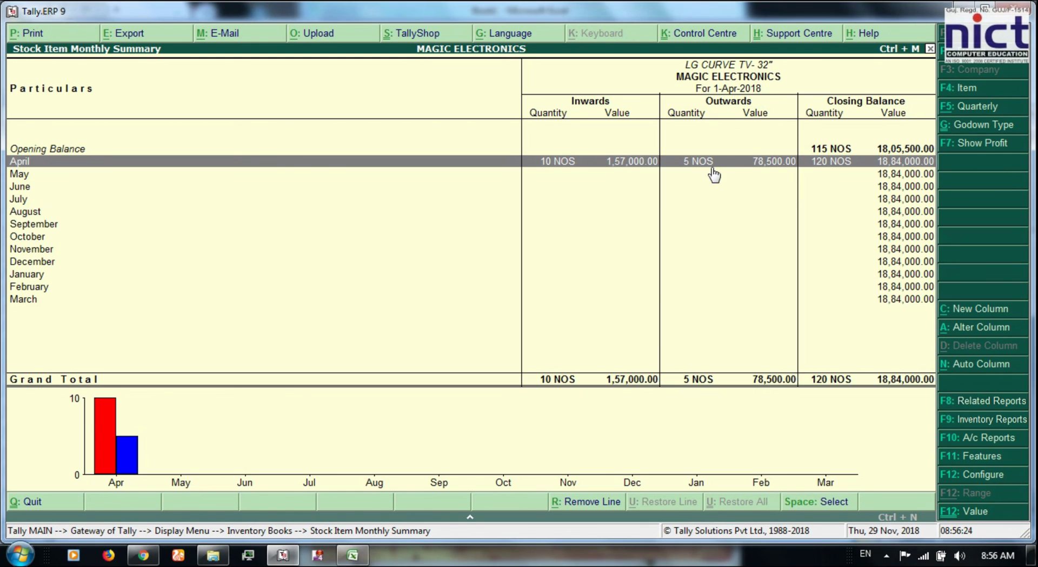
Step: Examine the April purchase and stock journal entries of LG CURVE TV- 32", then return to the Gateway
{"action": "key", "text": "Return"}
{"action": "key", "text": "Up"}
{"action": "key", "text": "Down"}
{"action": "key", "text": "Up"}
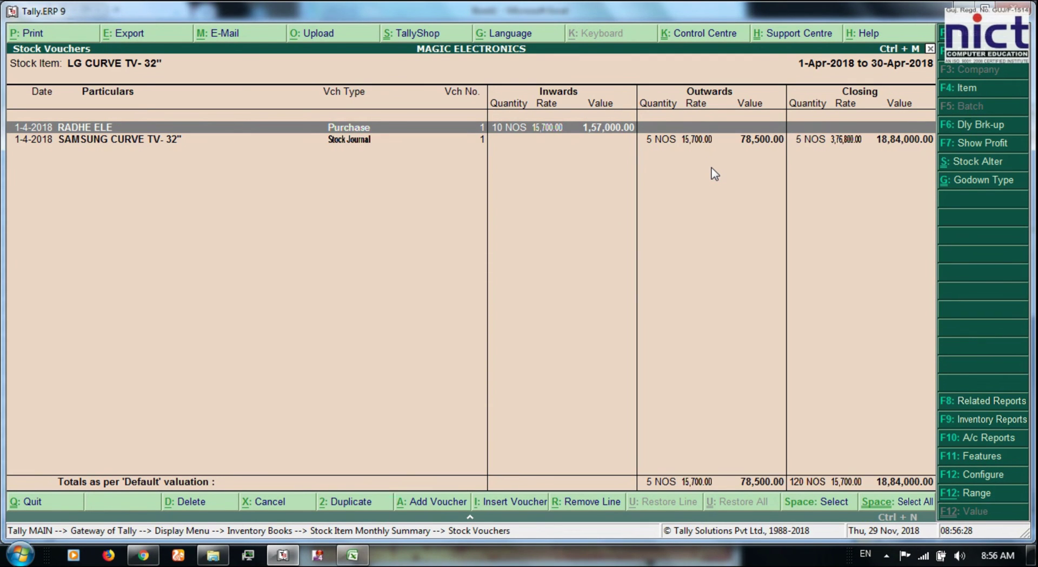
{"action": "key", "text": "Down"}
{"action": "key", "text": "Up"}
{"action": "key", "text": "Down"}
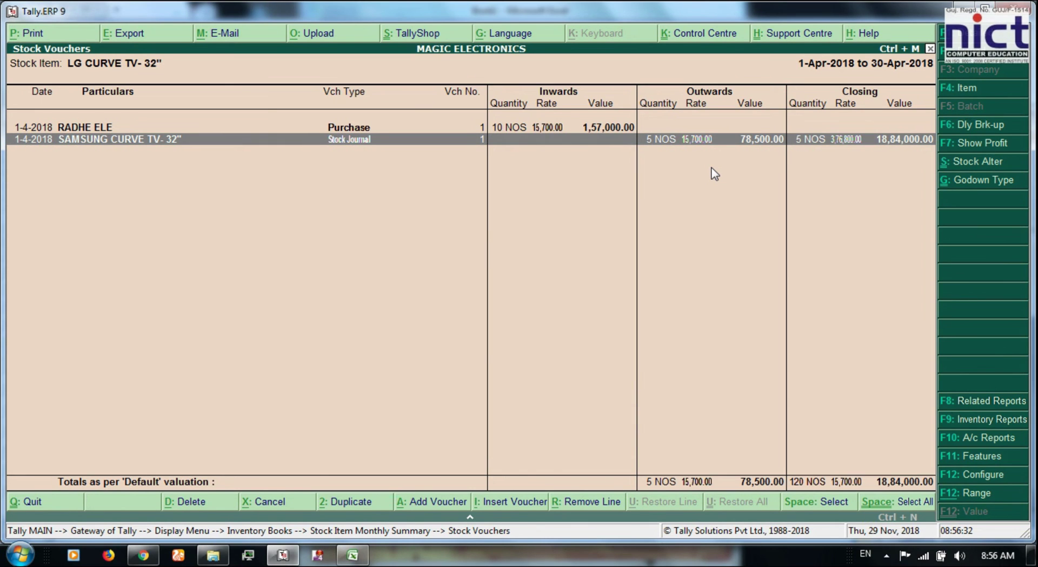
{"action": "key", "text": "Escape"}
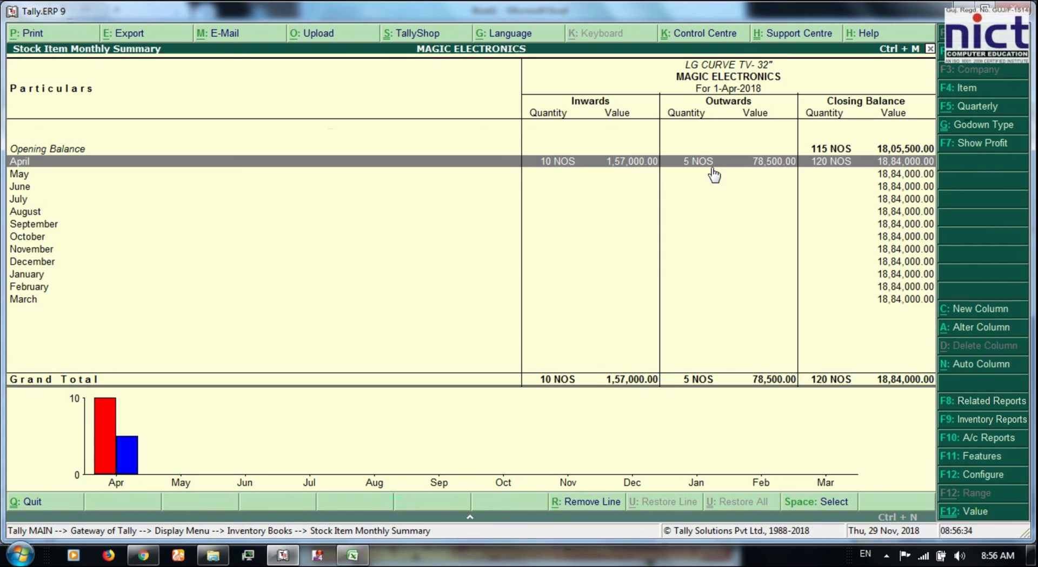
{"action": "key", "text": "Escape"}
{"action": "key", "text": "Escape"}
{"action": "key", "text": "Escape"}
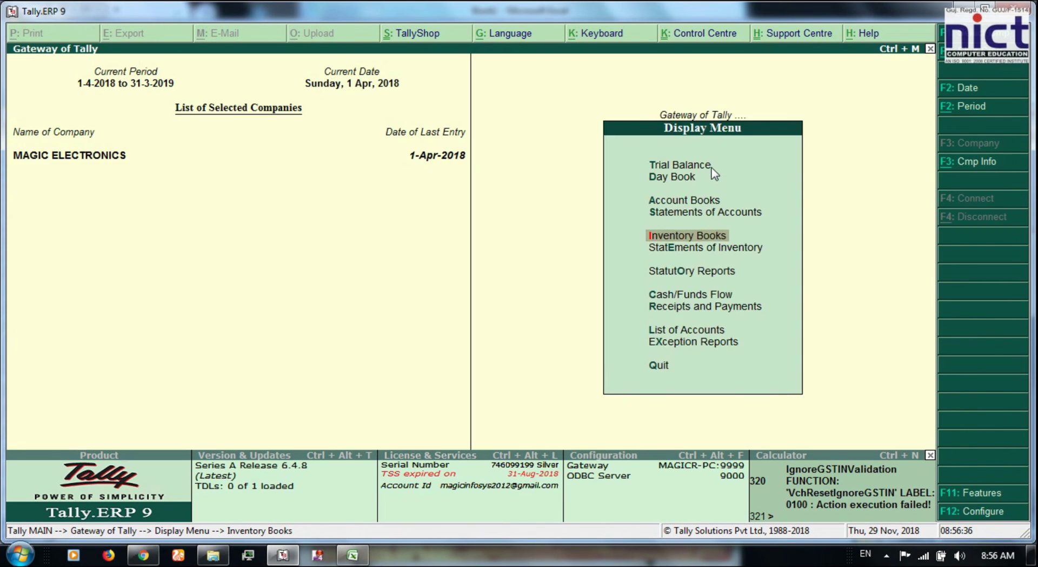
{"action": "key", "text": "Escape"}
{"action": "key", "text": "Down"}
{"action": "key", "text": "Down"}
{"action": "key", "text": "Down"}
{"action": "key", "text": "Down"}
{"action": "key", "text": "Down"}
{"action": "key", "text": "Down"}
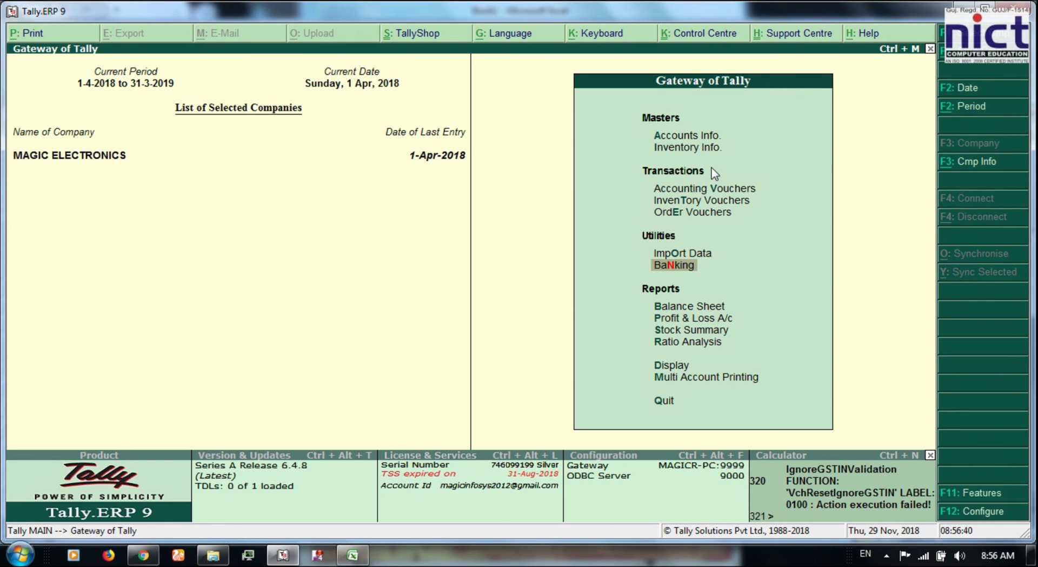
{"action": "key", "text": "Down"}
{"action": "key", "text": "Down"}
{"action": "key", "text": "Down"}
{"action": "key", "text": "Down"}
{"action": "key", "text": "Down"}
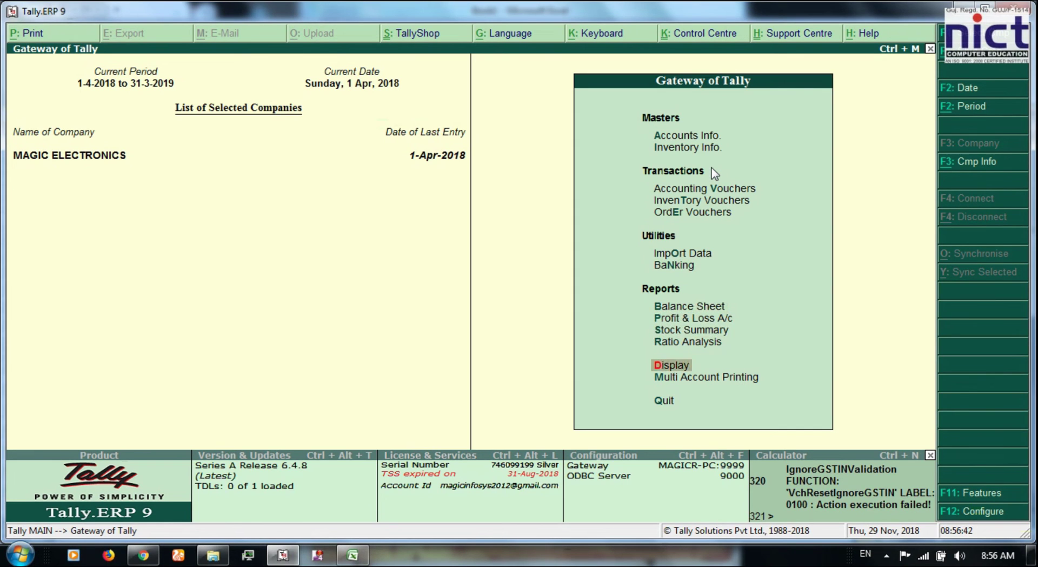
{"action": "key", "text": "Return"}
{"action": "key", "text": "Escape"}
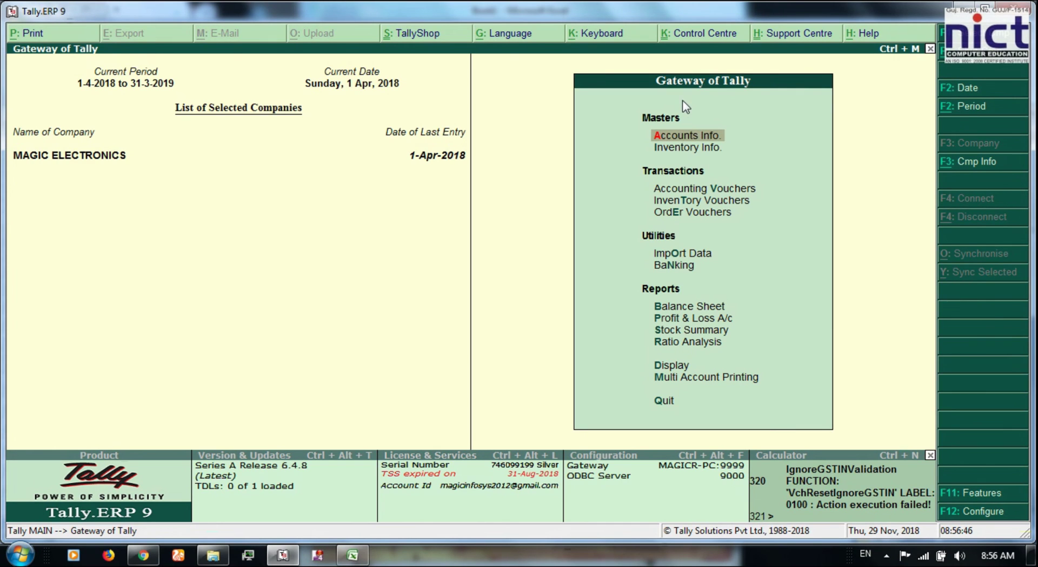
Step: Open a sales voucher dated 1-Apr-2018 with Cash as the party account, leaving the reference number blank
{"action": "key", "text": "v"}
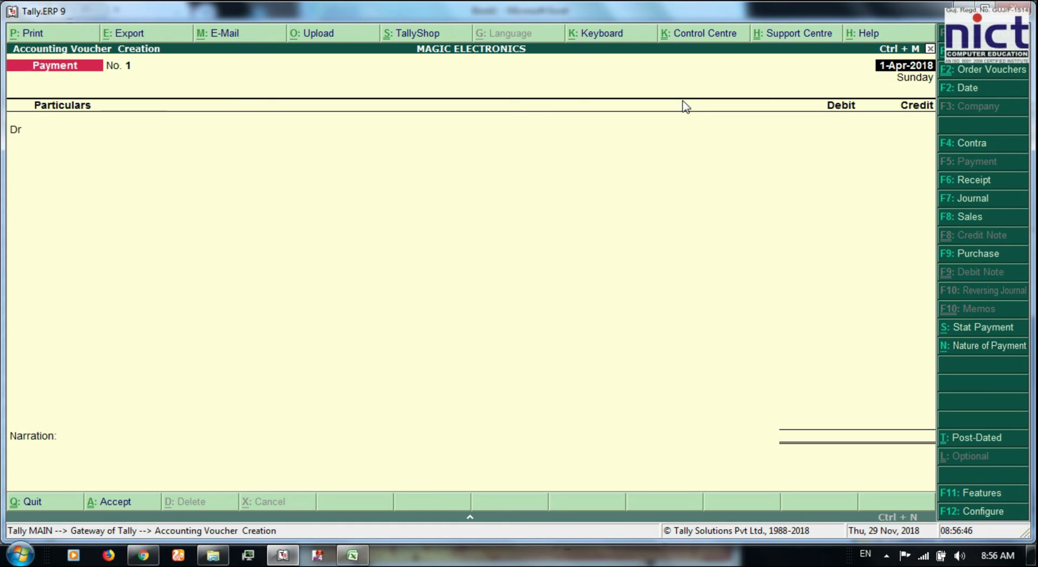
{"action": "left_click", "coordinate": [980, 218]}
{"action": "key", "text": "Return"}
{"action": "key", "text": "ctrl+a"}
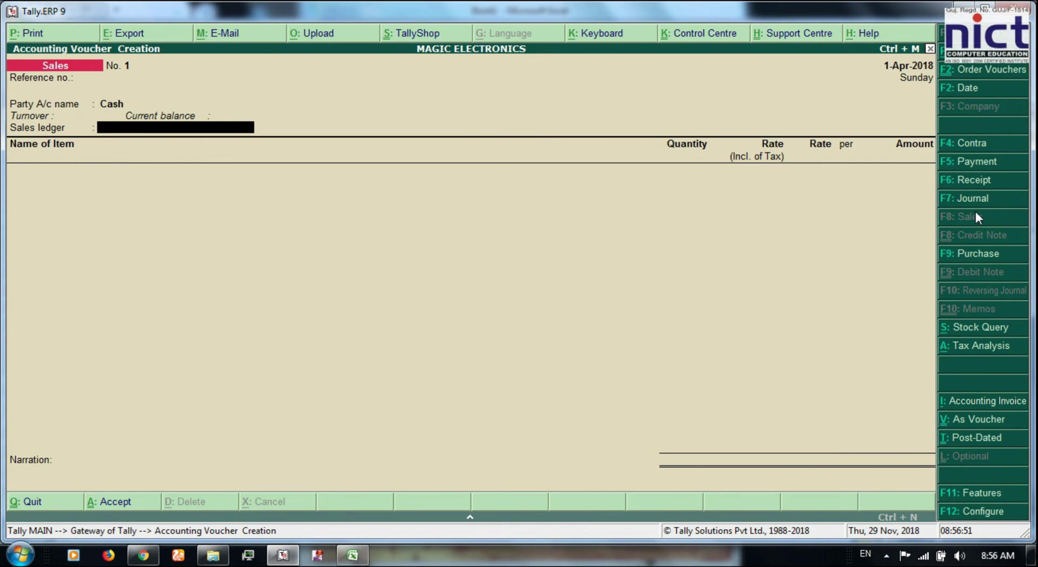
Step: Start a new ledger named SALES under Sales Accounts, with inventory values affected and GST Applicable
{"action": "key", "text": "alt+c"}
{"action": "type", "text": "SAE"}
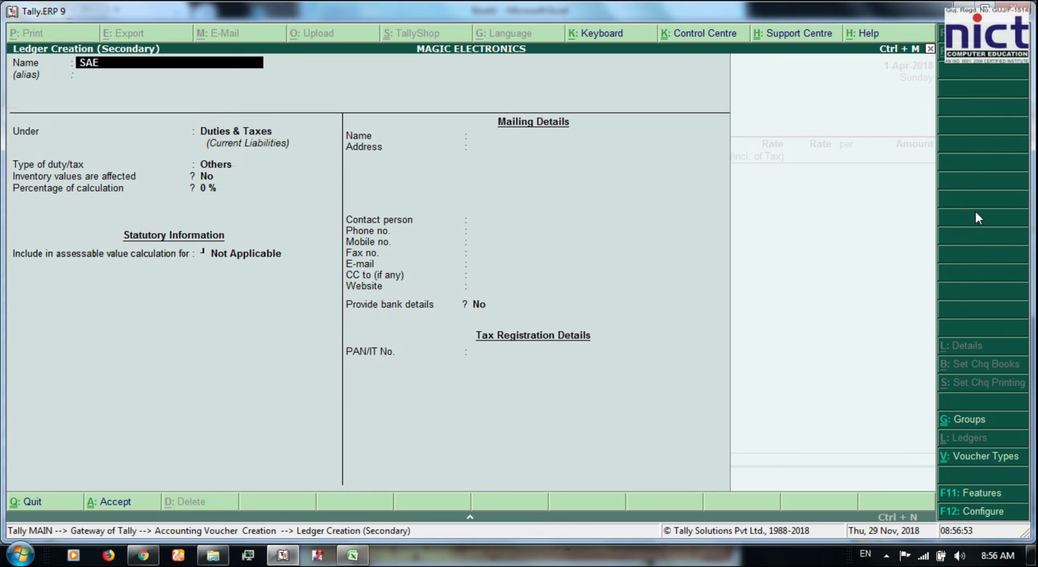
{"action": "key", "text": "BackSpace"}
{"action": "type", "text": "LES"}
{"action": "key", "text": "Return"}
{"action": "type", "text": "sal"}
{"action": "key", "text": "Return"}
{"action": "key", "text": "Return"}
{"action": "key", "text": "Return"}
{"action": "key", "text": "Return"}
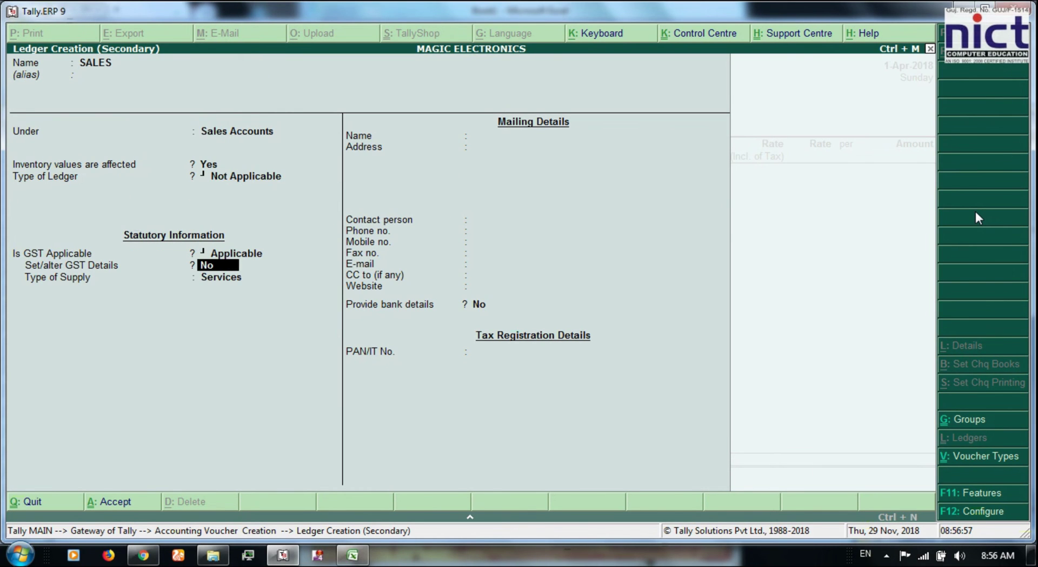
Step: Keep Set/alter GST Details at No, choose the type of supply, and save the SALES ledger
{"action": "key", "text": "Return"}
{"action": "key", "text": "Up"}
{"action": "key", "text": "Return"}
{"action": "key", "text": "ctrl+a"}
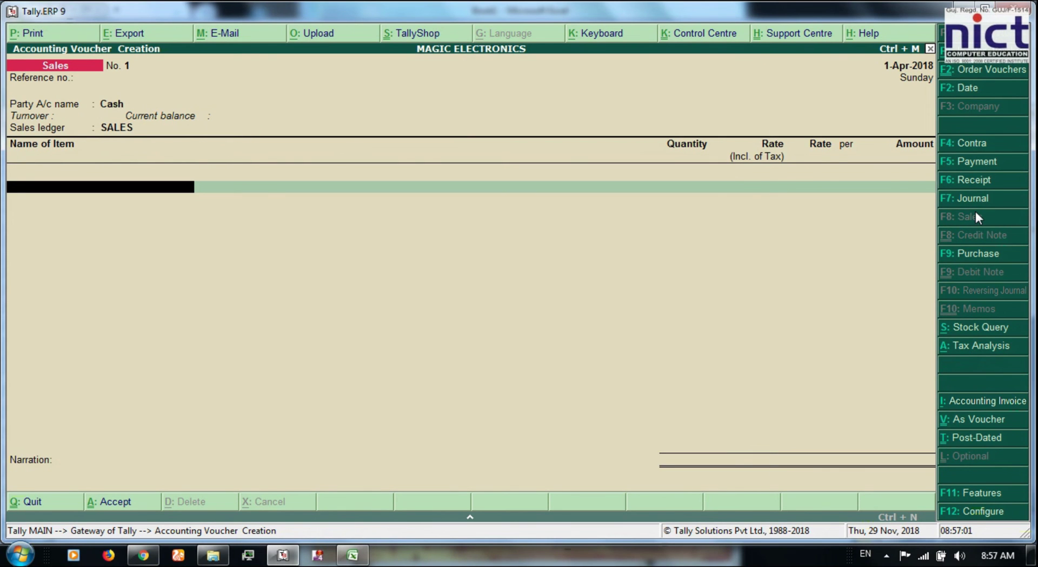
Step: Add SAMSUNG CURVE TV- 32" to the sale with tracking and order numbers Not Applicable, allocating 2 NOS from SHOW ROOM
{"action": "type", "text": "SA"}
{"action": "key", "text": "Return"}
{"action": "key", "text": "Return"}
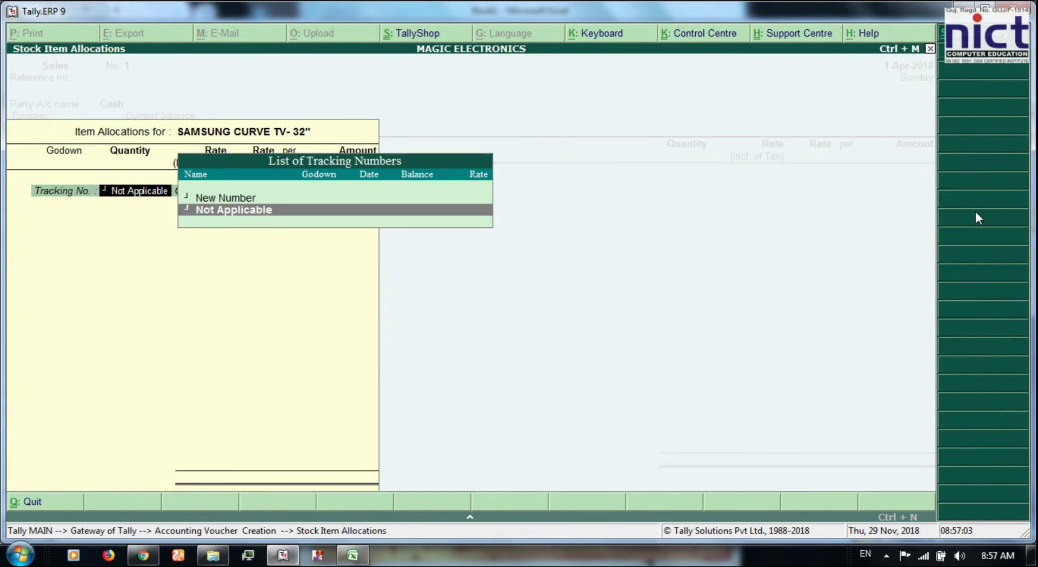
{"action": "key", "text": "Return"}
{"action": "key", "text": "Return"}
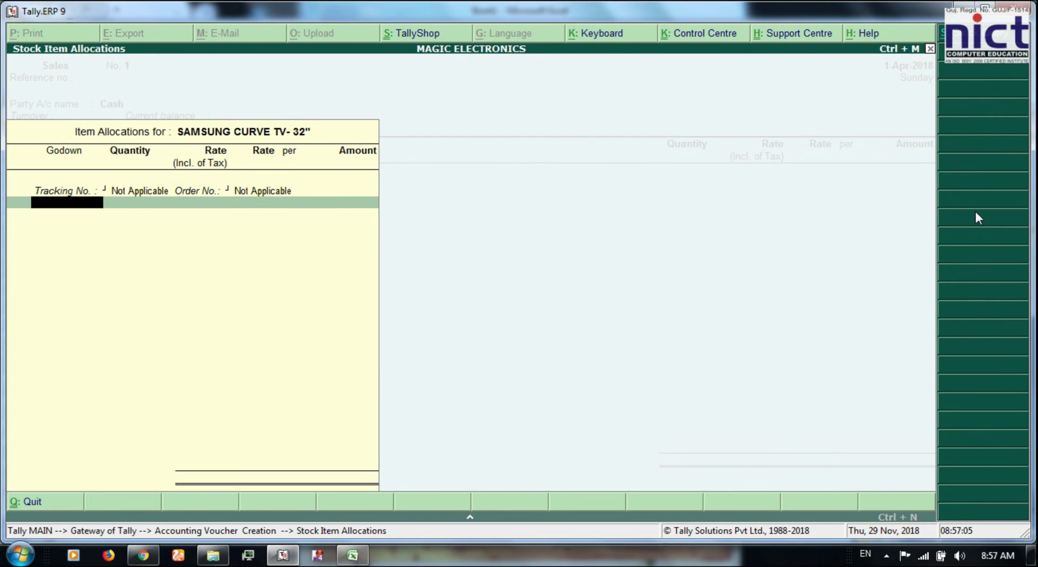
{"action": "type", "text": "S"}
{"action": "key", "text": "Return"}
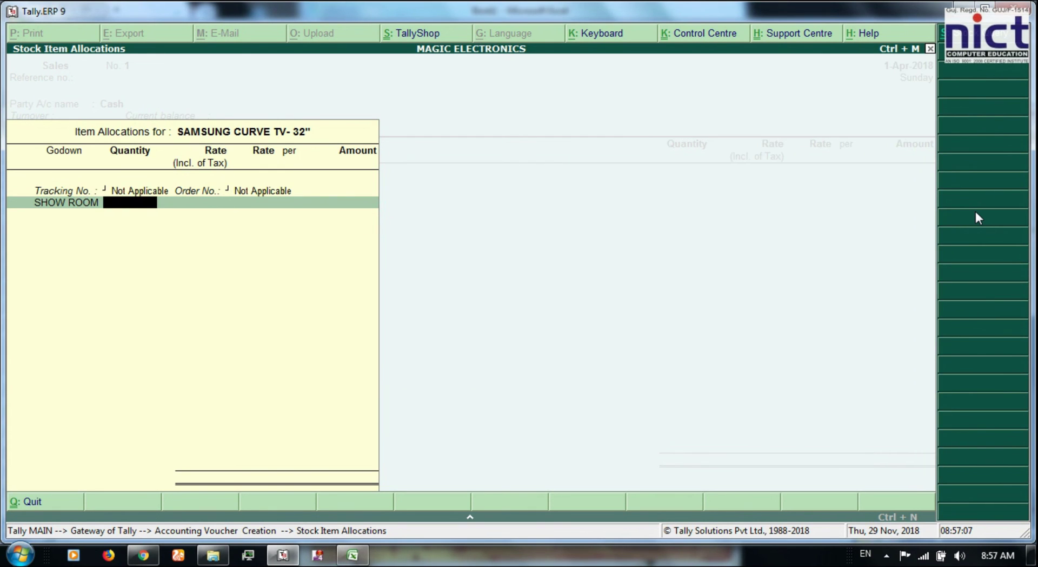
{"action": "type", "text": "2"}
{"action": "key", "text": "Return"}
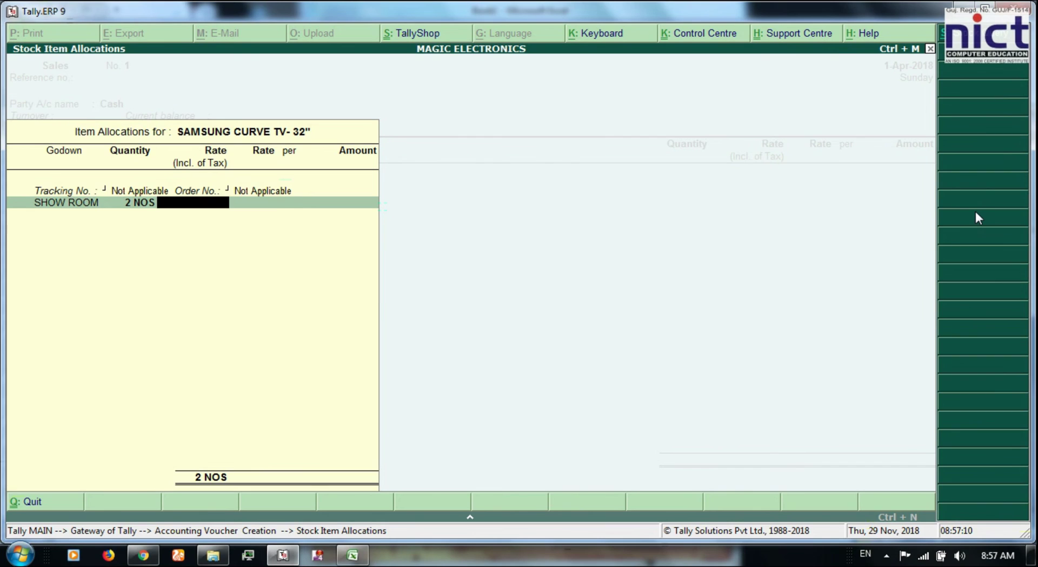
Step: Set the SAMSUNG CURVE TV- 32" rate to 18,500 per NOS and complete its item allocation
{"action": "key", "text": "Return"}
{"action": "type", "text": "18"}
{"action": "type", "text": "500"}
{"action": "key", "text": "Return"}
{"action": "key", "text": "Return"}
{"action": "key", "text": "Return"}
{"action": "key", "text": "Return"}
{"action": "key", "text": "Return"}
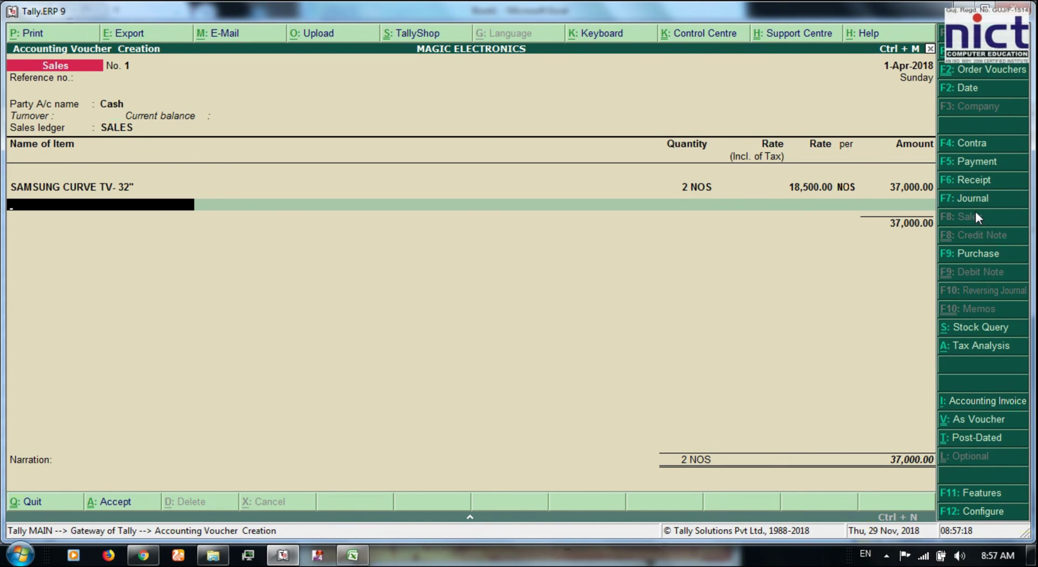
Step: Add LG CURVE TV- 32" to the sale with tracking and order numbers Not Applicable, allocating 5 NOS from SHOW ROOM
{"action": "type", "text": "L"}
{"action": "key", "text": "Down"}
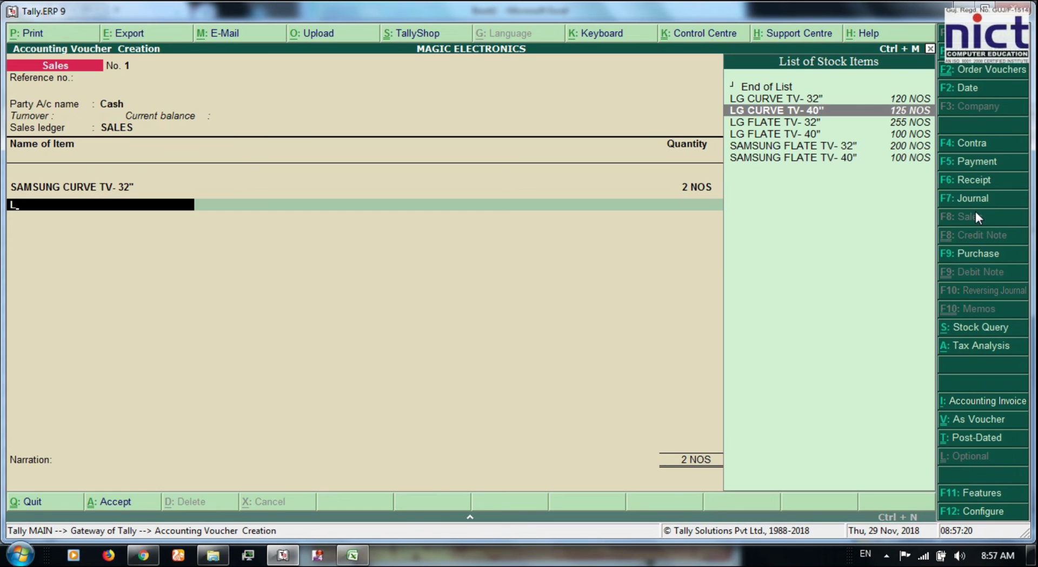
{"action": "key", "text": "Up"}
{"action": "key", "text": "Return"}
{"action": "key", "text": "Return"}
{"action": "key", "text": "Return"}
{"action": "key", "text": "Return"}
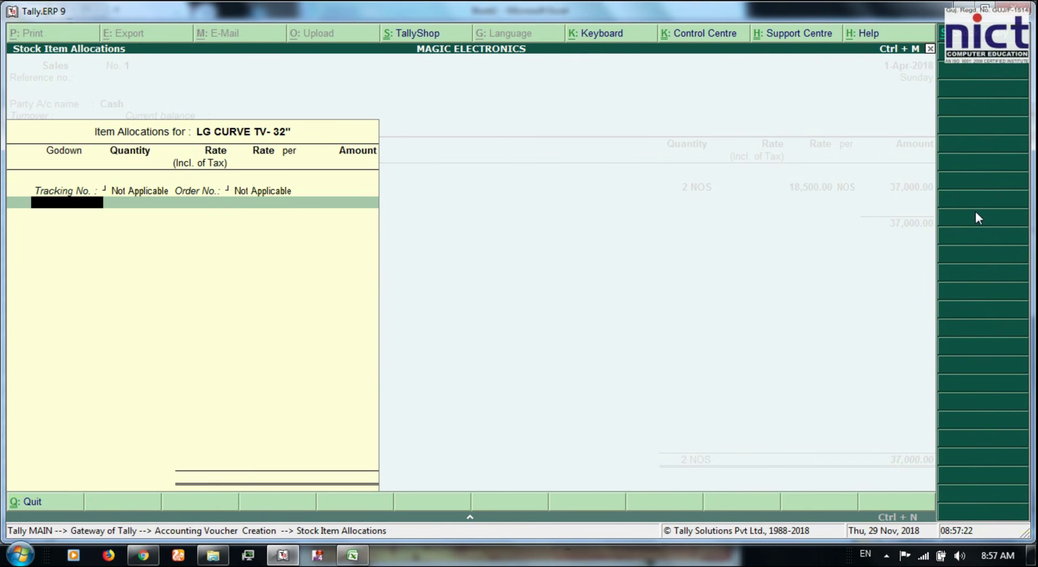
{"action": "type", "text": "STO"}
{"action": "key", "text": "Return"}
{"action": "key", "text": "BackSpace"}
{"action": "key", "text": "Up"}
{"action": "key", "text": "Return"}
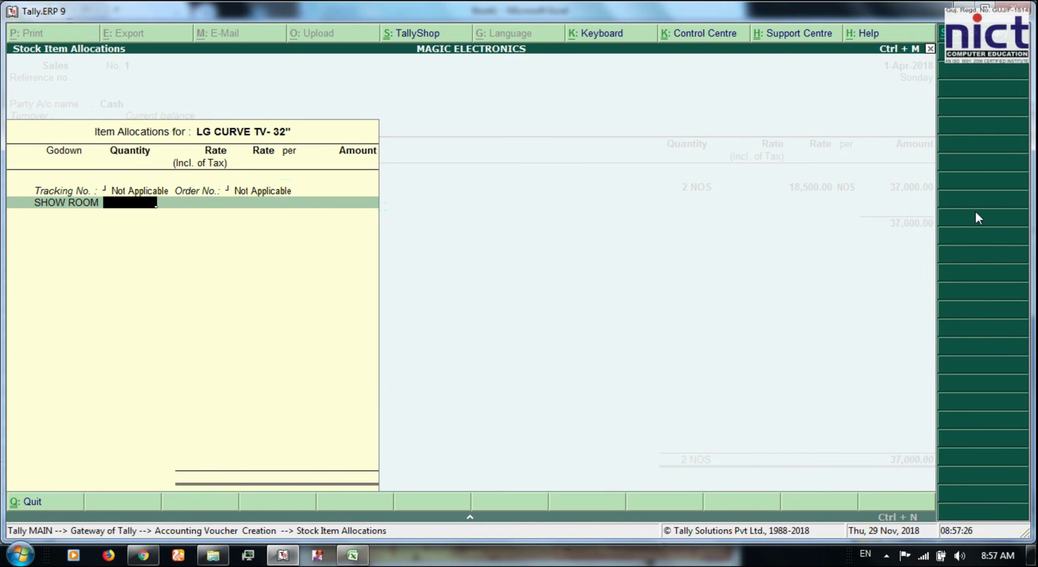
{"action": "key", "text": "Return"}
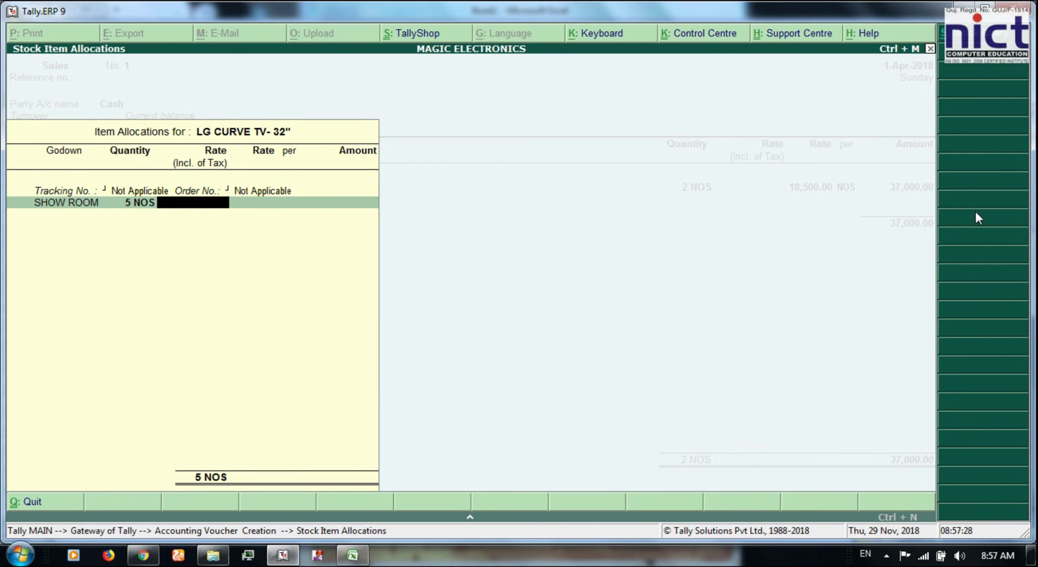
Step: Set the LG CURVE TV- 32" rate to 27,500 per NOS and finish the list of sold items
{"action": "key", "text": "Return"}
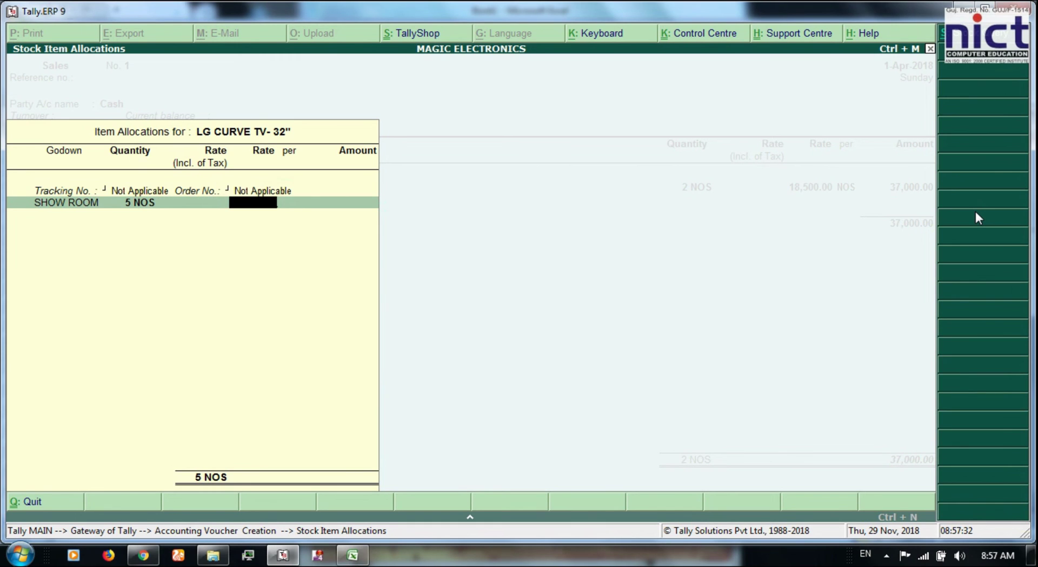
{"action": "type", "text": "27,"}
{"action": "type", "text": "500"}
{"action": "key", "text": "Return"}
{"action": "key", "text": "Return"}
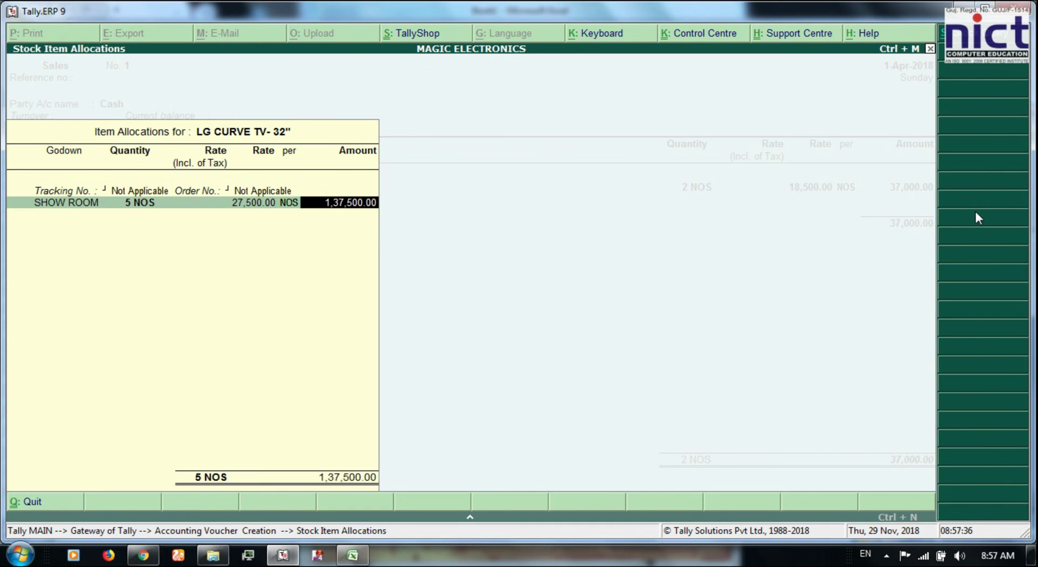
{"action": "key", "text": "Return"}
Step: Add the SGST and CGST tax ledgers below the items in the sales voucher
{"action": "type", "text": "SGST"}
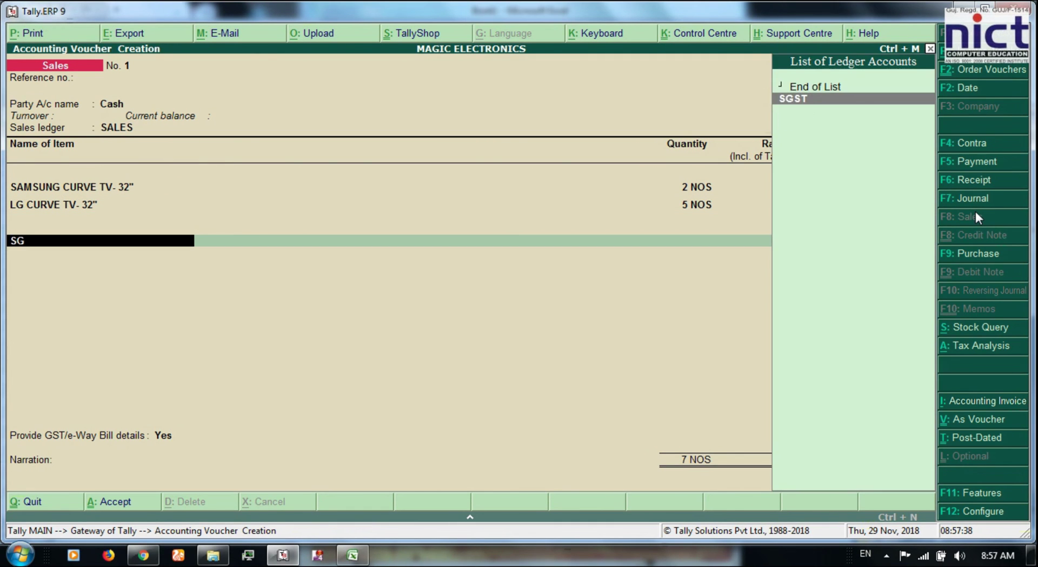
{"action": "key", "text": "Return"}
{"action": "type", "text": "CGST"}
{"action": "key", "text": "Return"}
{"action": "key", "text": "Return"}
{"action": "key", "text": "Return"}
{"action": "key", "text": "Escape"}
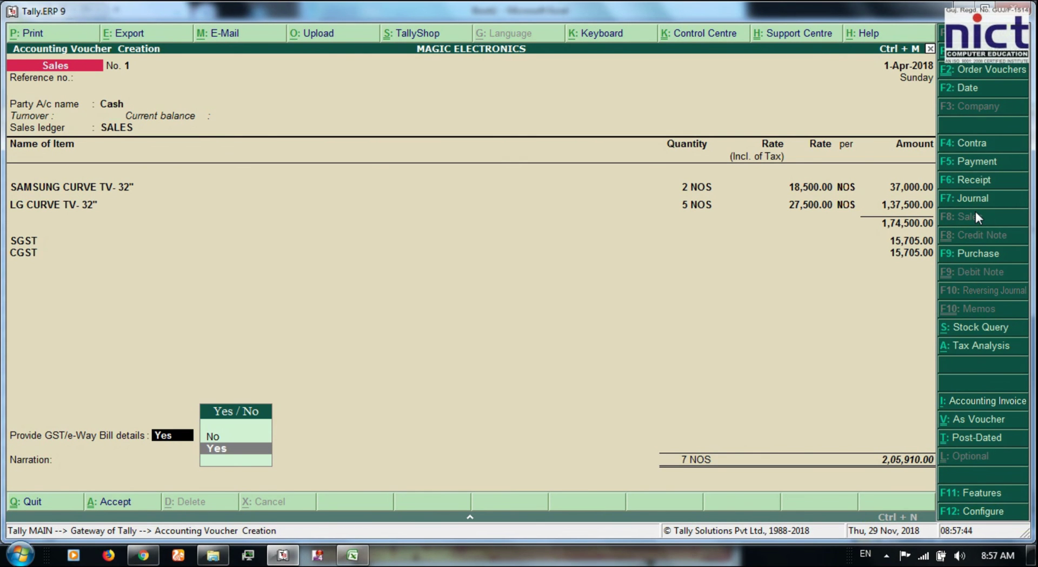
Step: Set Provide GST/e-Way Bill details to No, save the sales voucher without a narration, and return to the Gateway
{"action": "key", "text": "Return"}
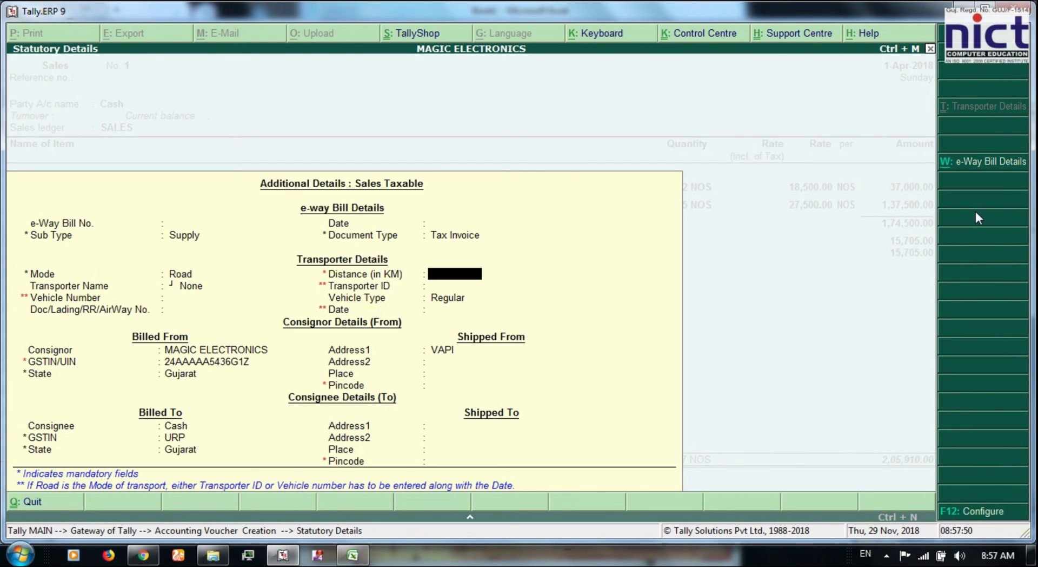
{"action": "key", "text": "Escape"}
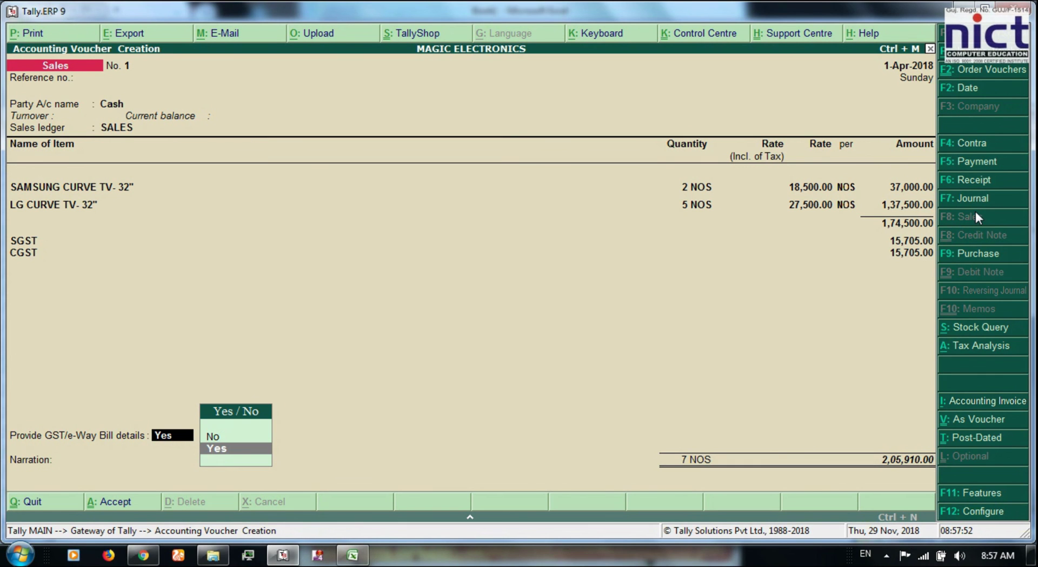
{"action": "key", "text": "Up"}
{"action": "key", "text": "Return"}
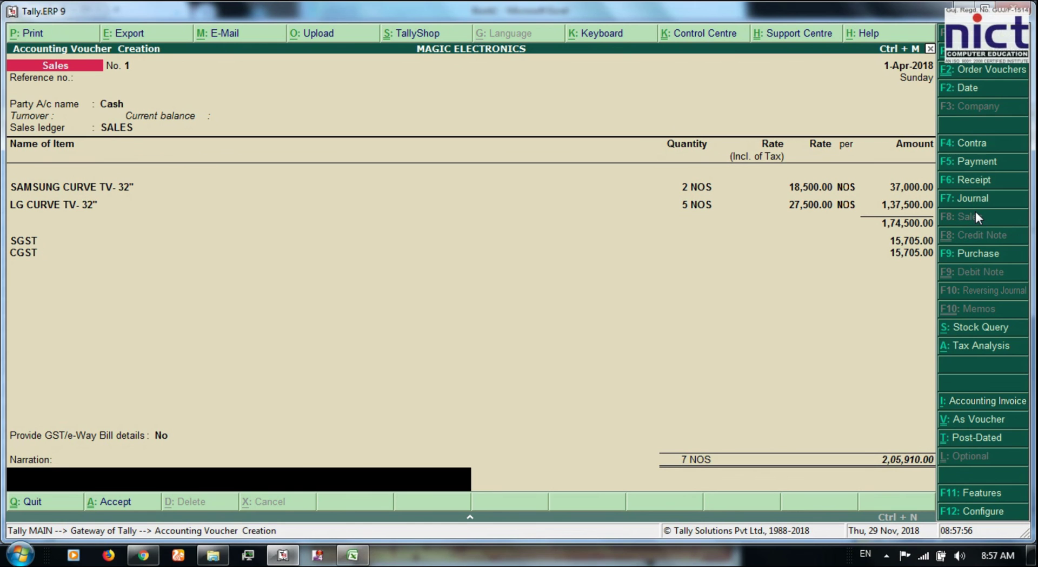
{"action": "key", "text": "Return"}
{"action": "key", "text": "Return"}
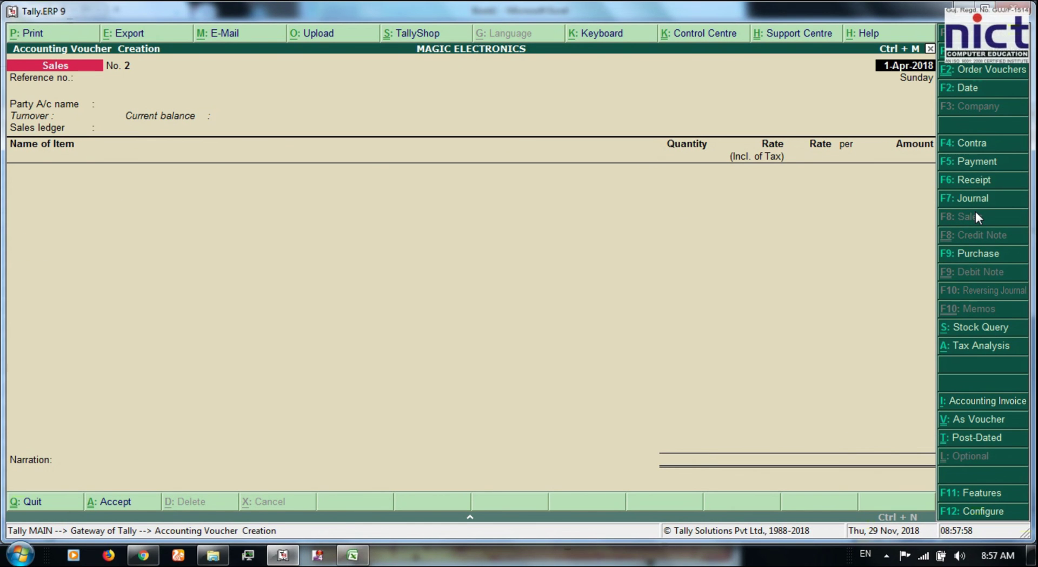
{"action": "key", "text": "Escape"}
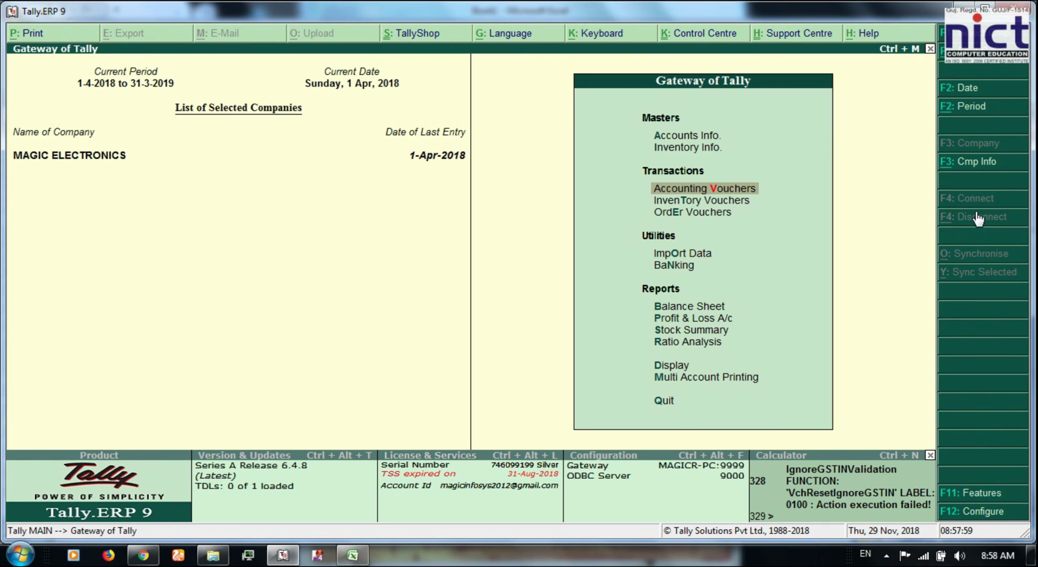
Step: Open the Godown Summary of the SHOW ROOM godown for the TELEVISION stock group
{"action": "key", "text": "d"}
{"action": "key", "text": "Down"}
{"action": "key", "text": "Down"}
{"action": "key", "text": "Down"}
{"action": "key", "text": "Down"}
{"action": "key", "text": "Down"}
{"action": "key", "text": "Down"}
{"action": "key", "text": "Return"}
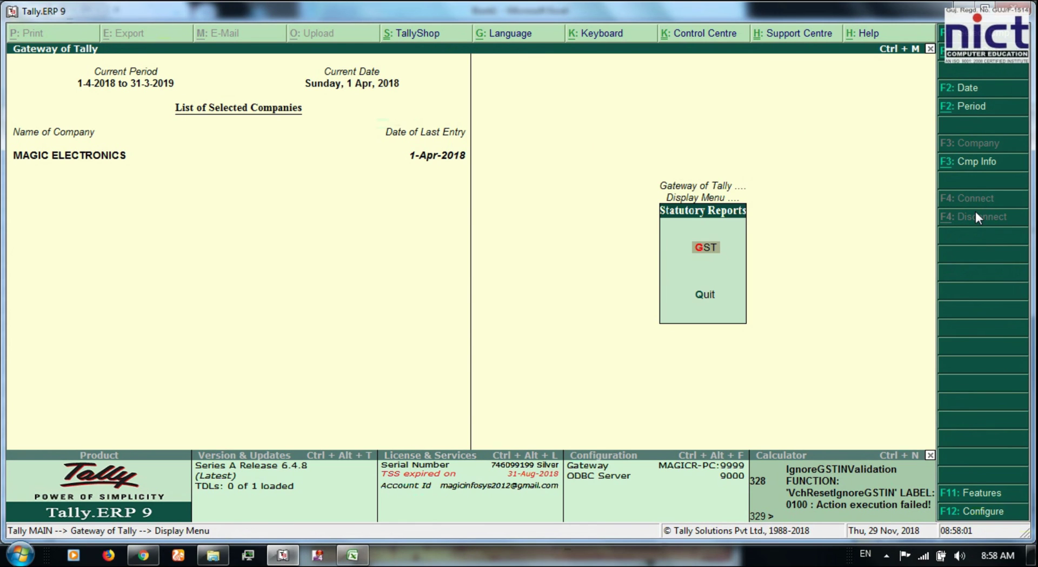
{"action": "key", "text": "Escape"}
{"action": "key", "text": "Up"}
{"action": "key", "text": "Up"}
{"action": "key", "text": "Down"}
{"action": "key", "text": "Return"}
{"action": "key", "text": "Return"}
{"action": "key", "text": "Down"}
{"action": "key", "text": "Down"}
{"action": "key", "text": "Return"}
{"action": "key", "text": "Return"}
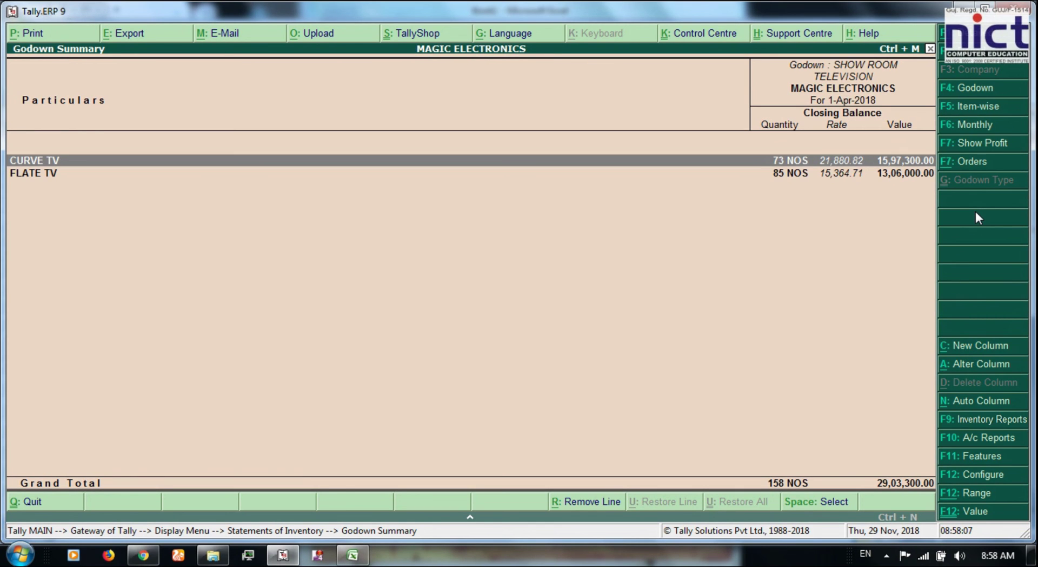
Step: Expand the SHOW ROOM summary to item level and examine the April sales voucher of LG CURVE TV- 32", leaving it unaltered
{"action": "key", "text": "alt+F1"}
{"action": "key", "text": "Down"}
{"action": "key", "text": "Down"}
{"action": "key", "text": "Down"}
{"action": "key", "text": "Down"}
{"action": "key", "text": "Down"}
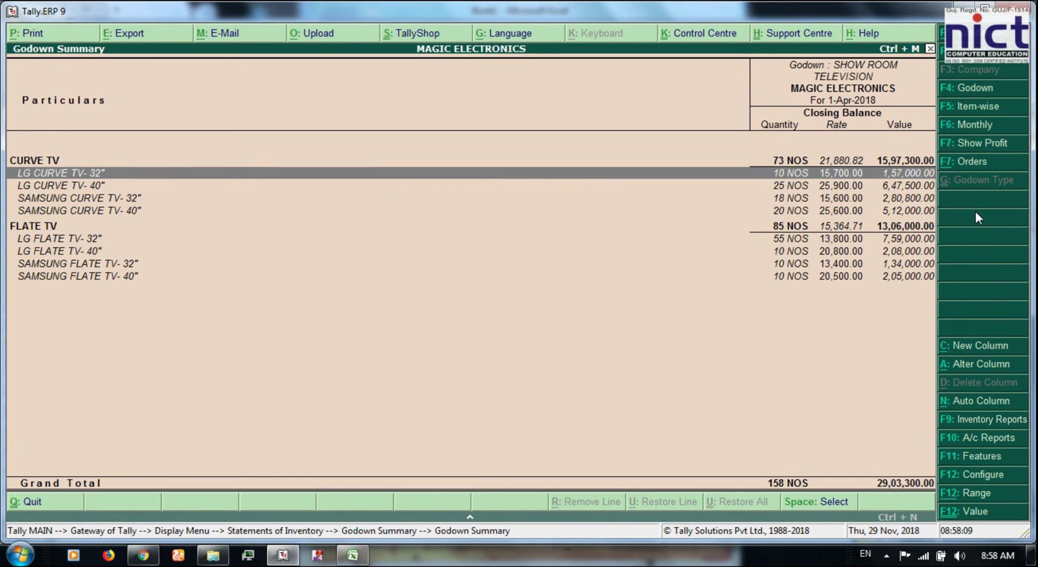
{"action": "key", "text": "Up"}
{"action": "key", "text": "Up"}
{"action": "key", "text": "Up"}
{"action": "key", "text": "Up"}
{"action": "key", "text": "Return"}
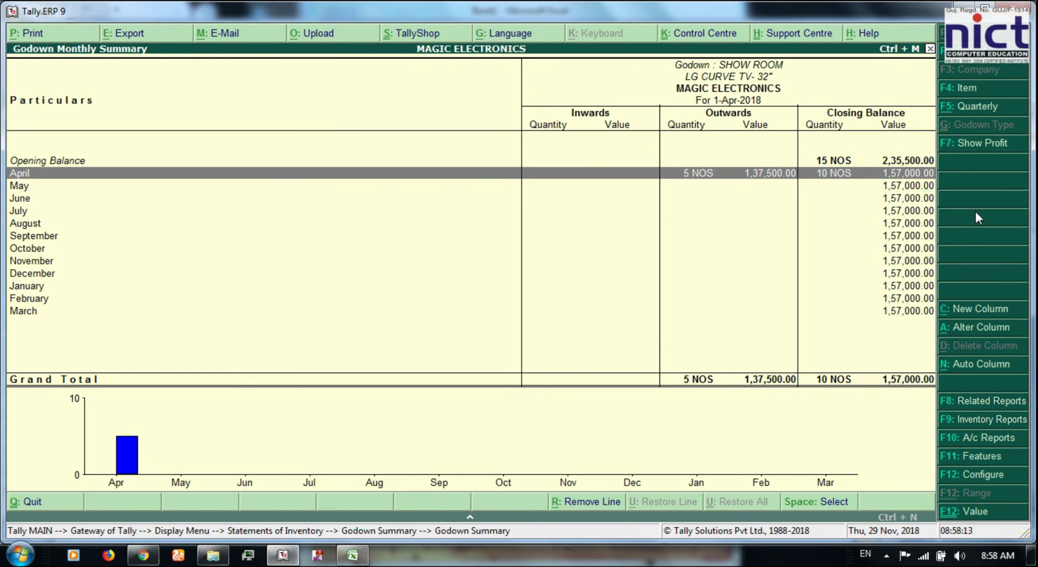
{"action": "key", "text": "Return"}
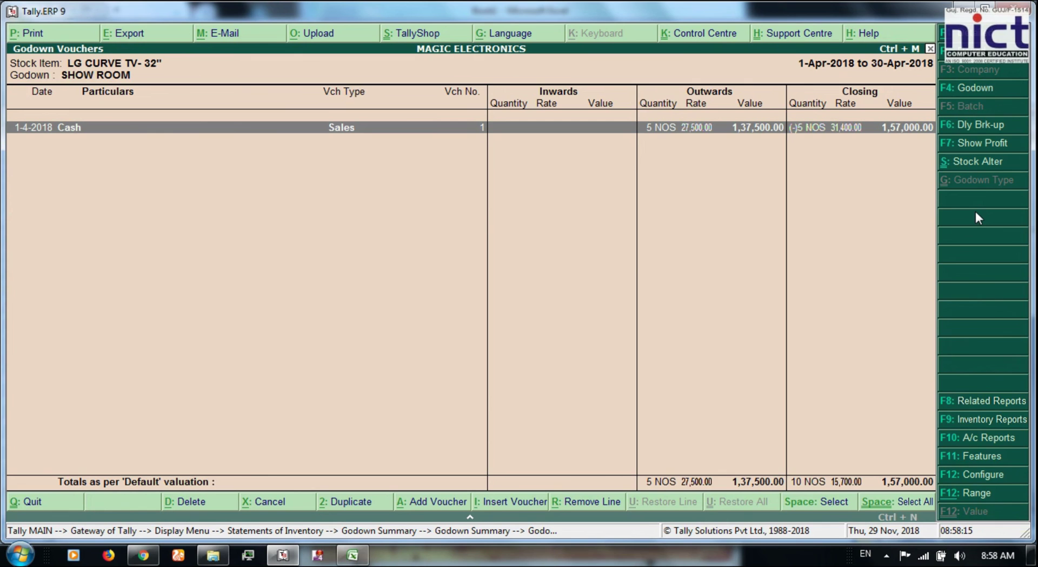
{"action": "key", "text": "Return"}
{"action": "key", "text": "Escape"}
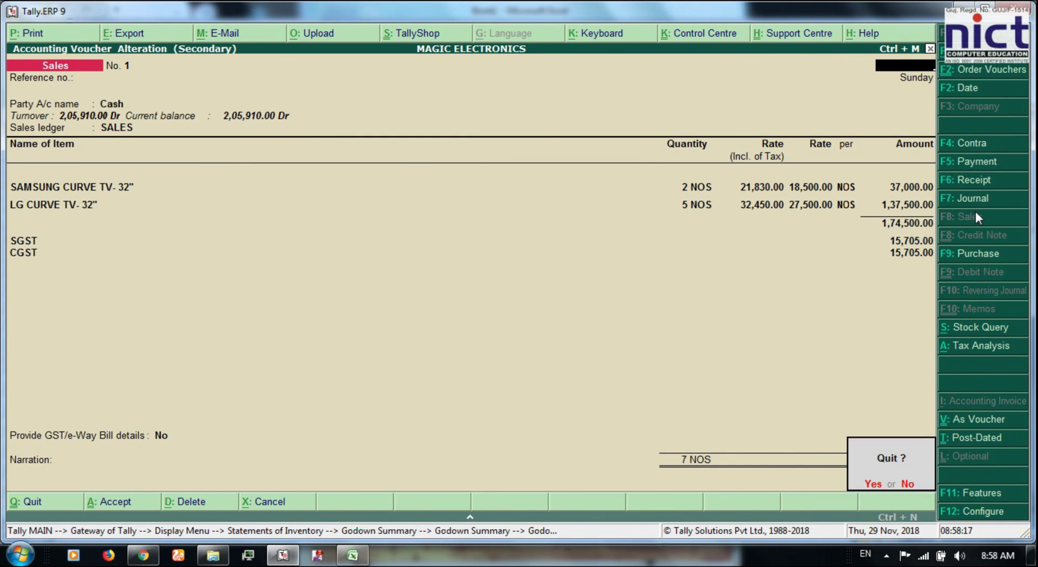
{"action": "key", "text": "Return"}
{"action": "key", "text": "Escape"}
{"action": "key", "text": "Escape"}
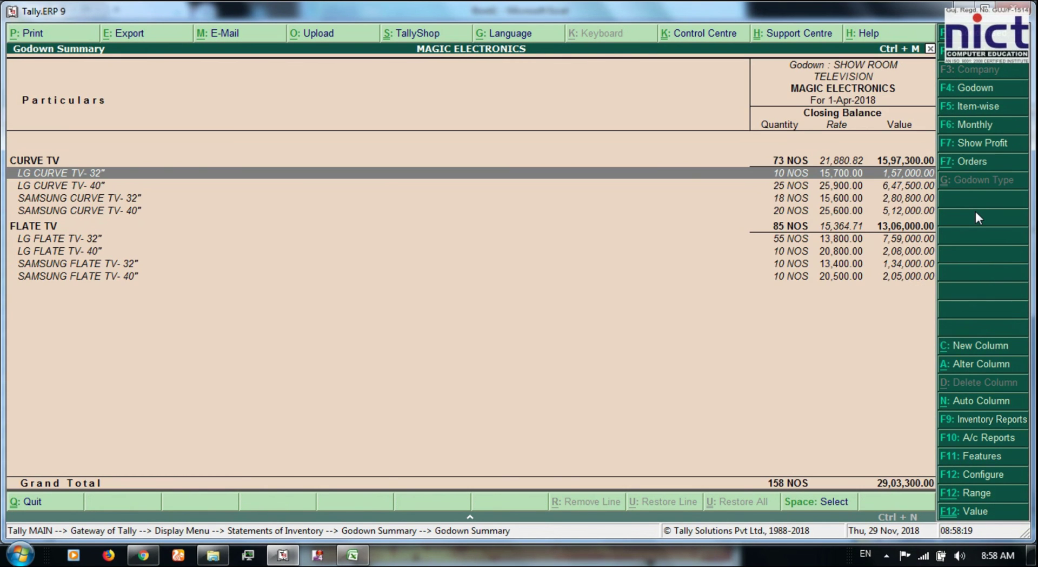
Step: Examine the April stock journal and sales vouchers of SAMSUNG CURVE TV- 32" in SHOW ROOM, then return to the godown summary
{"action": "key", "text": "Down"}
{"action": "key", "text": "Down"}
{"action": "key", "text": "Down"}
{"action": "key", "text": "Down"}
{"action": "key", "text": "Up"}
{"action": "key", "text": "Up"}
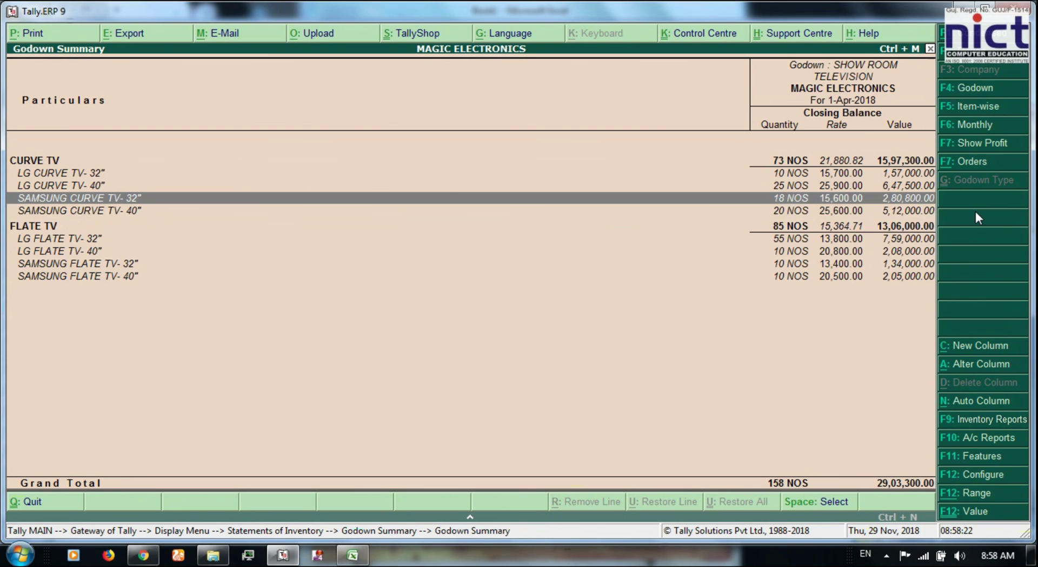
{"action": "key", "text": "Return"}
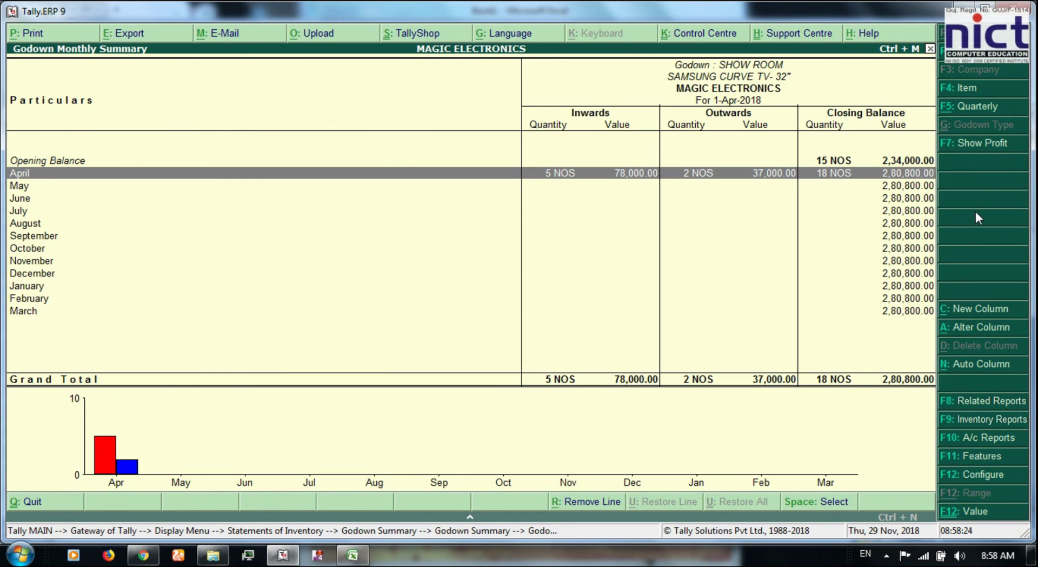
{"action": "key", "text": "Return"}
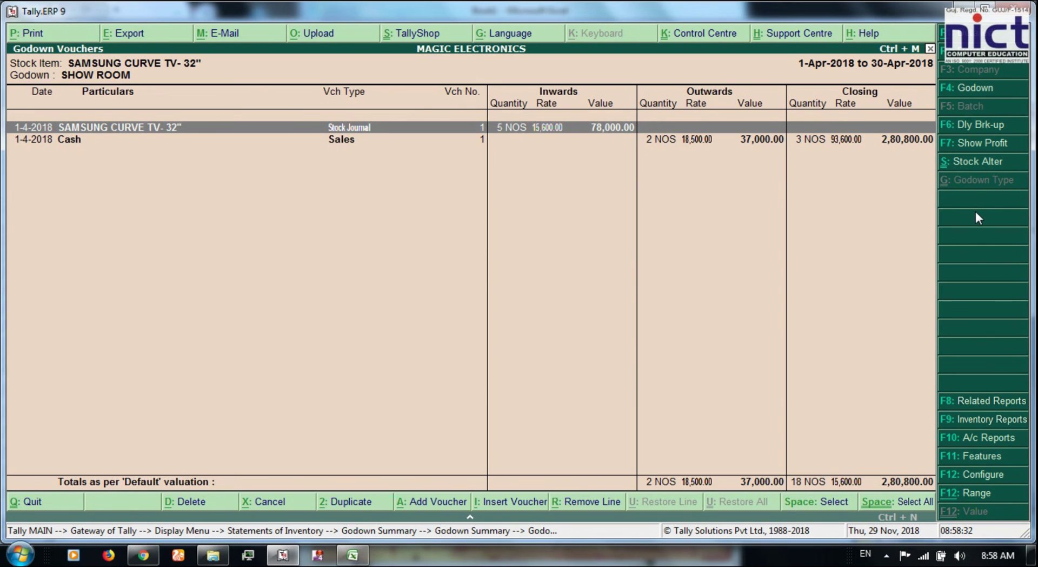
{"action": "key", "text": "Return"}
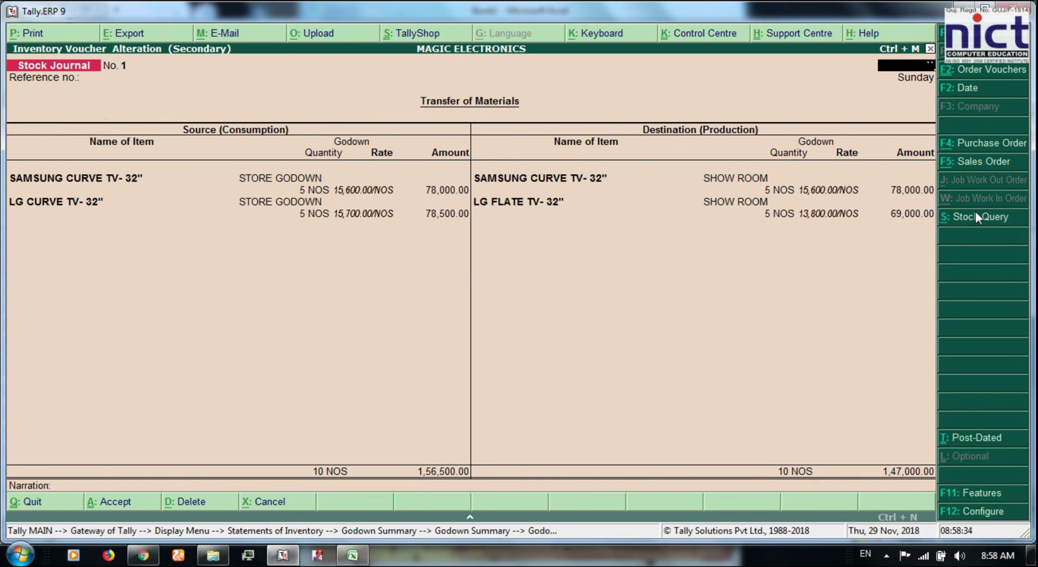
{"action": "key", "text": "Escape"}
{"action": "key", "text": "Return"}
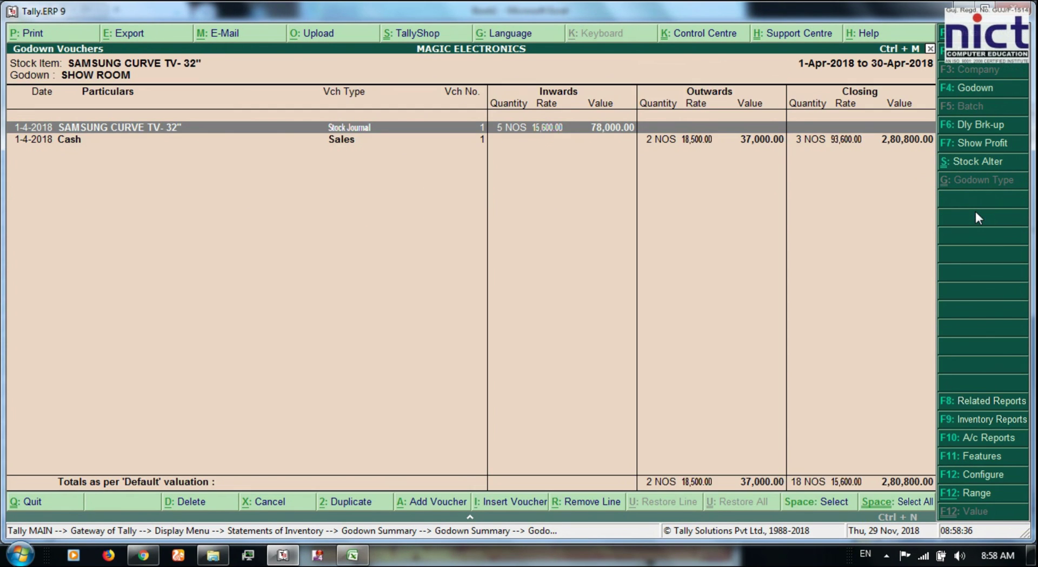
{"action": "key", "text": "Down"}
{"action": "key", "text": "Return"}
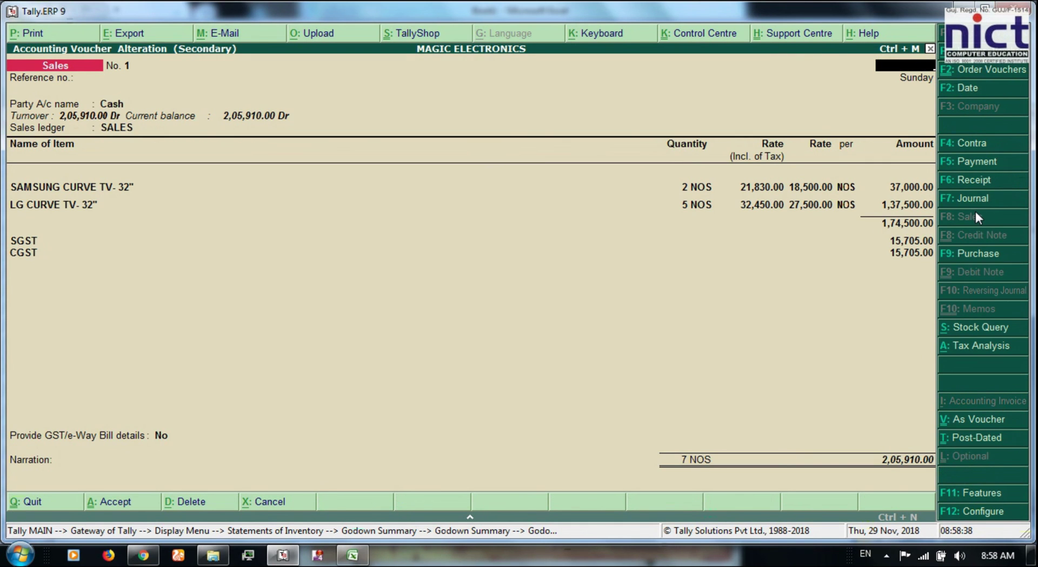
{"action": "key", "text": "Escape"}
{"action": "key", "text": "Escape"}
{"action": "key", "text": "Escape"}
Step: Check the monthly summary of SAMSUNG CURVE TV- 40" and the April vouchers of LG FLATE TV- 32" in SHOW ROOM
{"action": "key", "text": "Down"}
{"action": "key", "text": "Return"}
{"action": "key", "text": "Escape"}
{"action": "key", "text": "Down"}
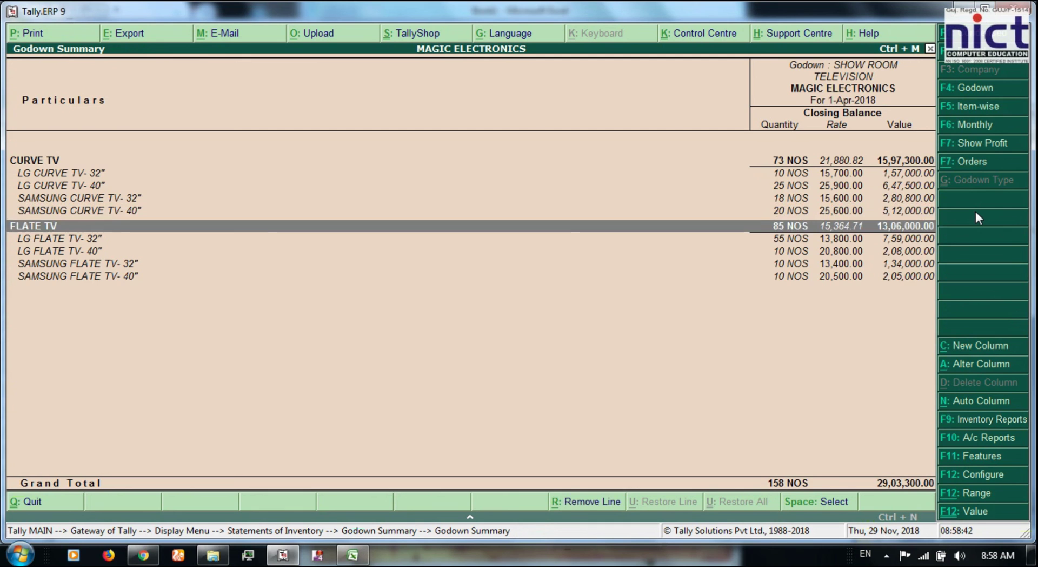
{"action": "key", "text": "Down"}
{"action": "key", "text": "Return"}
{"action": "key", "text": "Return"}
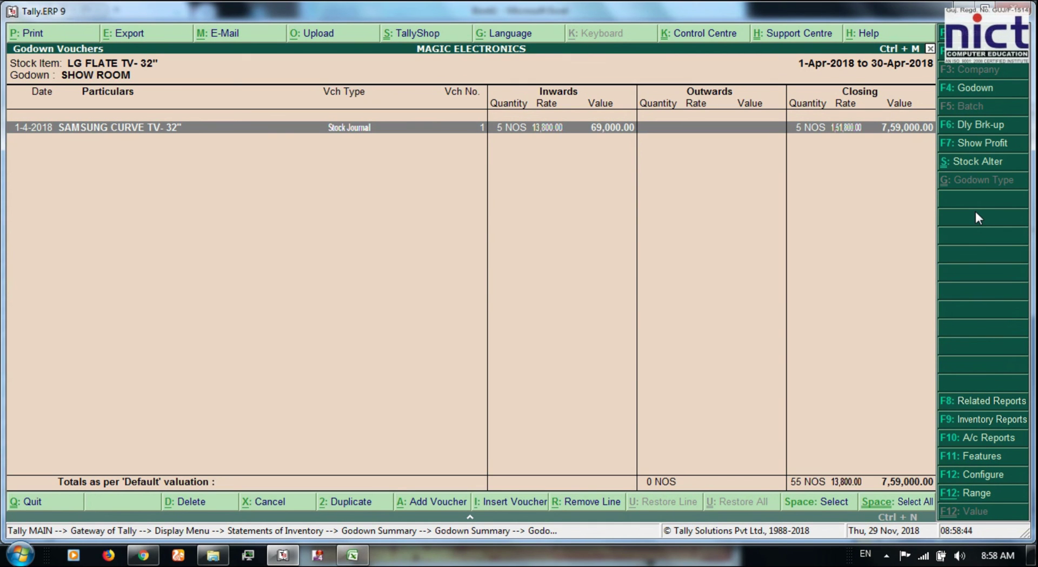
{"action": "key", "text": "Escape"}
{"action": "key", "text": "Escape"}
Step: View the monthly summary of SAMSUNG FLATE TV- 32", then reopen the April godown vouchers of LG FLATE TV- 32"
{"action": "key", "text": "Down"}
{"action": "key", "text": "Down"}
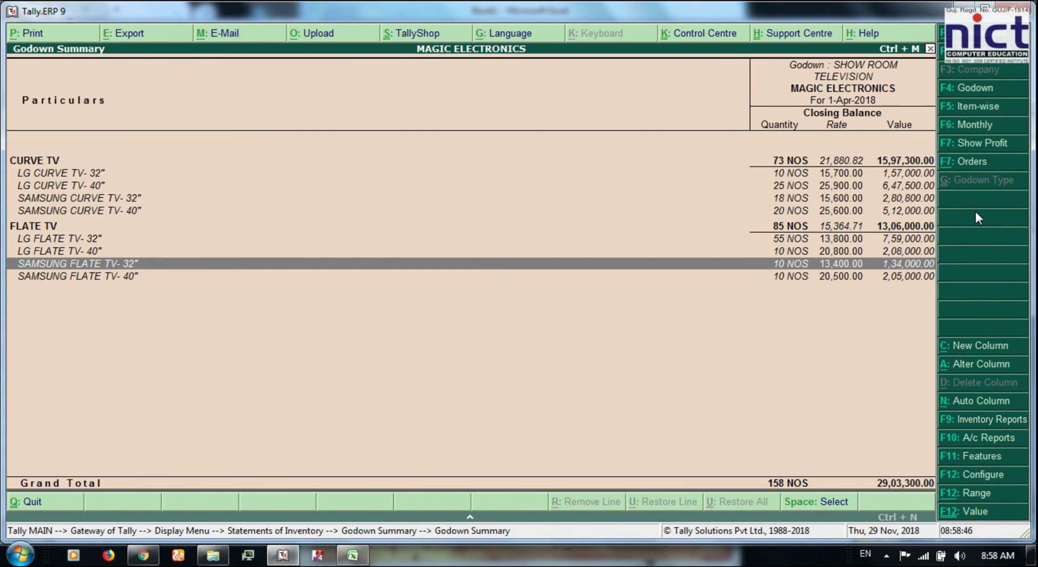
{"action": "key", "text": "Return"}
{"action": "key", "text": "Escape"}
{"action": "key", "text": "Up"}
{"action": "key", "text": "Up"}
{"action": "key", "text": "Return"}
{"action": "key", "text": "Return"}
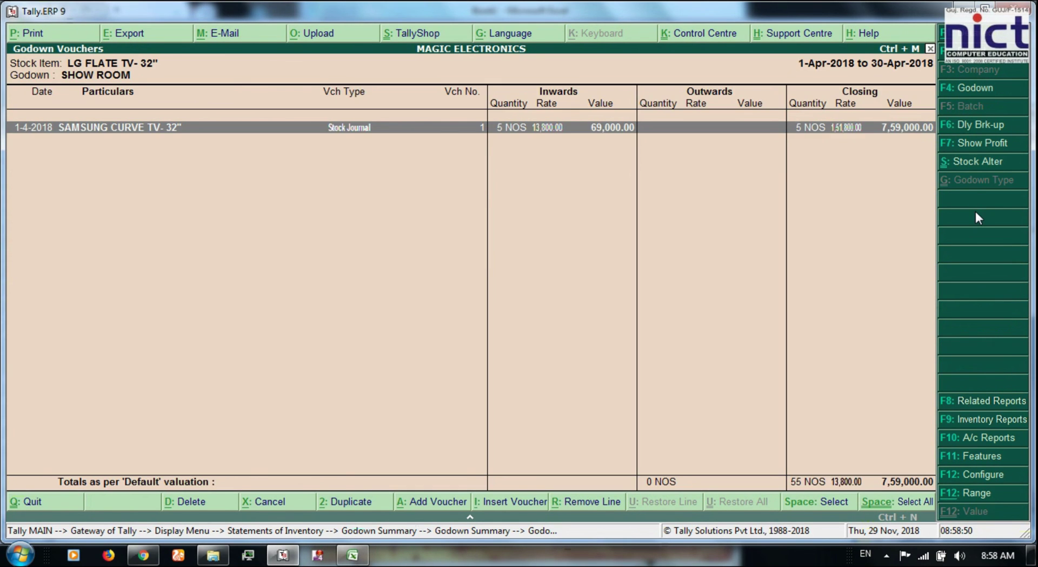
Step: Close the godown vouchers of LG FLATE TV- 32" and the godown summary, returning to the Display Menu
{"action": "key", "text": "Return"}
{"action": "key", "text": "Escape"}
{"action": "key", "text": "Escape"}
{"action": "key", "text": "Escape"}
{"action": "key", "text": "Escape"}
{"action": "key", "text": "Escape"}
{"action": "key", "text": "Escape"}
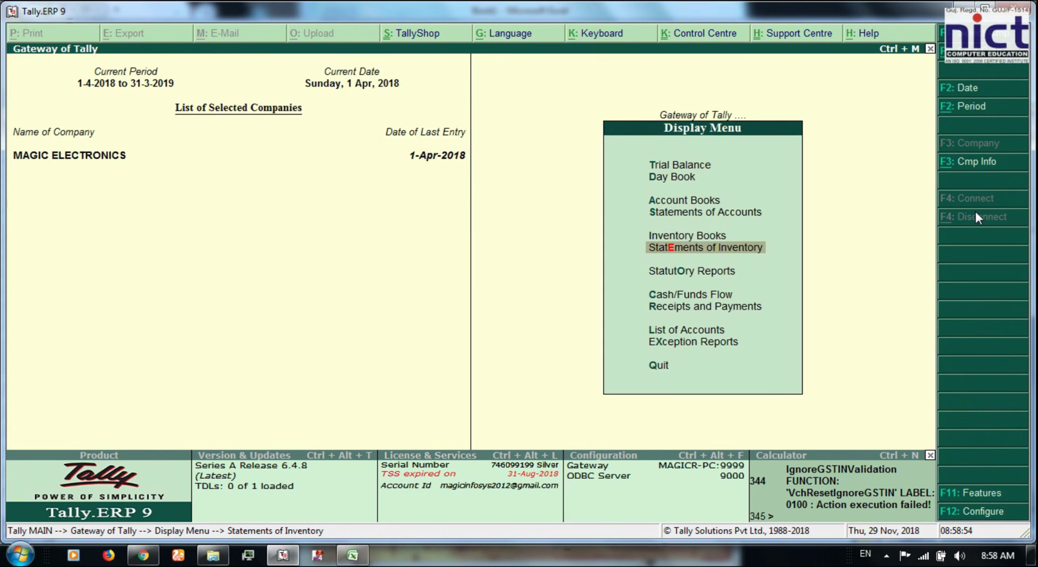
Step: Examine the RADHE ELE purchase voucher in the Day Book, then leave it unaltered and return to the Gateway of Tally
{"action": "key", "text": "Escape"}
{"action": "key", "text": "d"}
{"action": "key", "text": "d"}
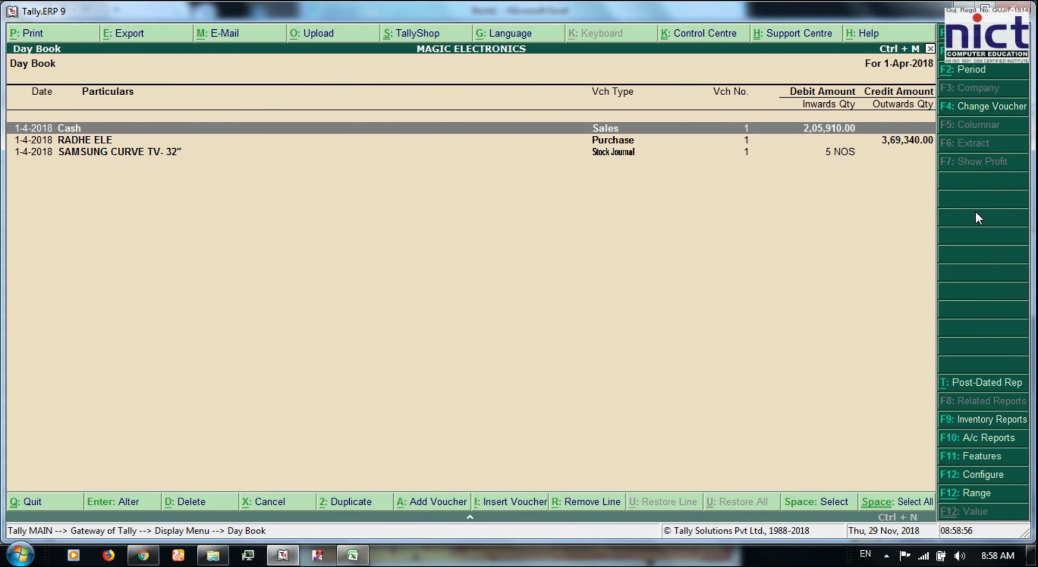
{"action": "key", "text": "Down"}
{"action": "key", "text": "Return"}
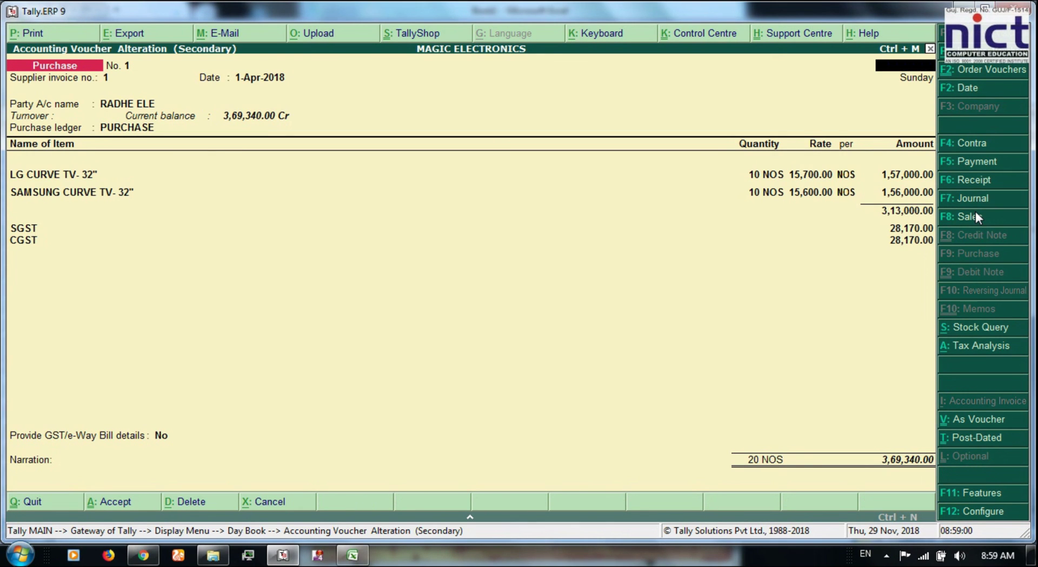
{"action": "key", "text": "Escape"}
{"action": "key", "text": "y"}
{"action": "key", "text": "Return"}
{"action": "key", "text": "Escape"}
{"action": "key", "text": "y"}
{"action": "key", "text": "Escape"}
{"action": "key", "text": "Escape"}
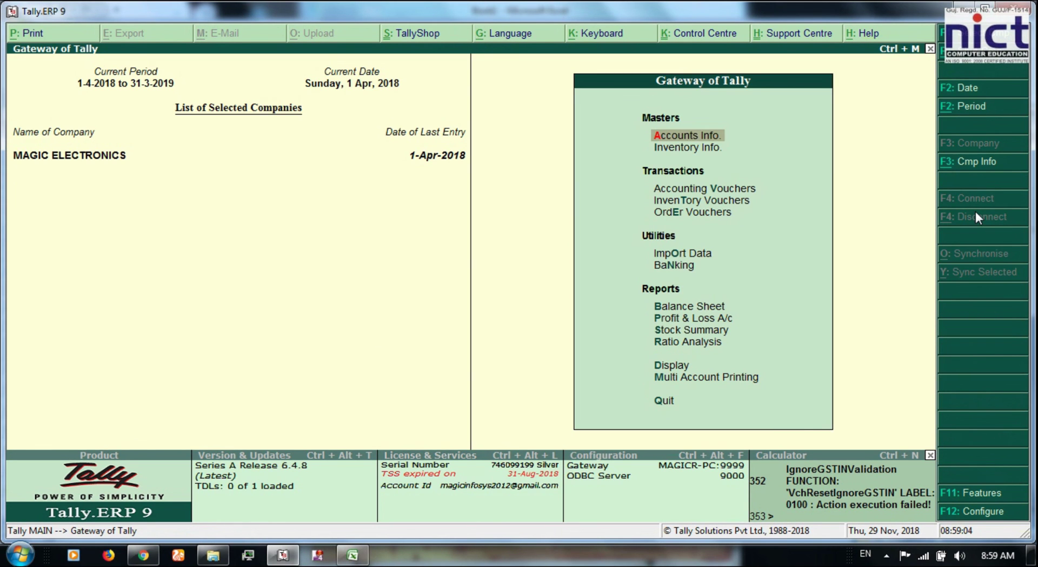
{"action": "key", "text": "d"}
{"action": "key", "text": "i"}
{"action": "key", "text": "m"}
{"action": "key", "text": "i"}
{"action": "key", "text": "Escape"}
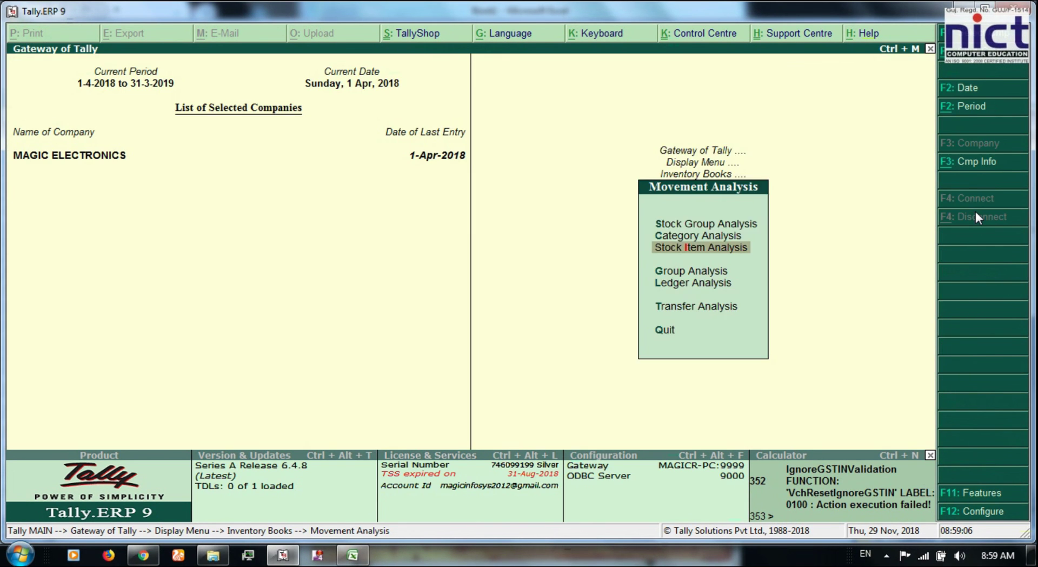
{"action": "key", "text": "Escape"}
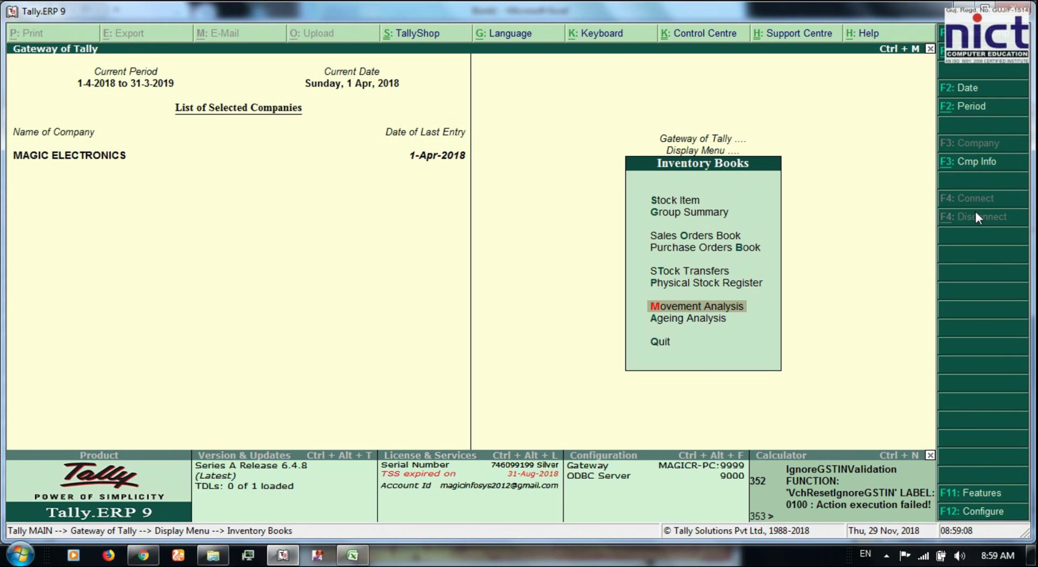
{"action": "key", "text": "Escape"}
Step: Examine the April purchase, stock journal and sales vouchers of LG CURVE TV- 32" in the Inventory Books
{"action": "key", "text": "i"}
{"action": "key", "text": "Return"}
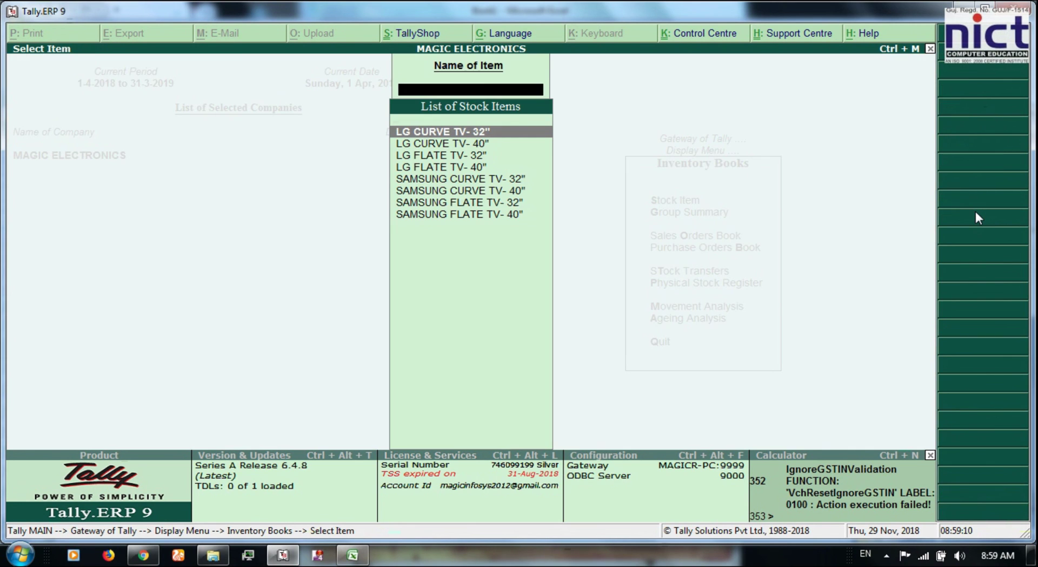
{"action": "key", "text": "Down"}
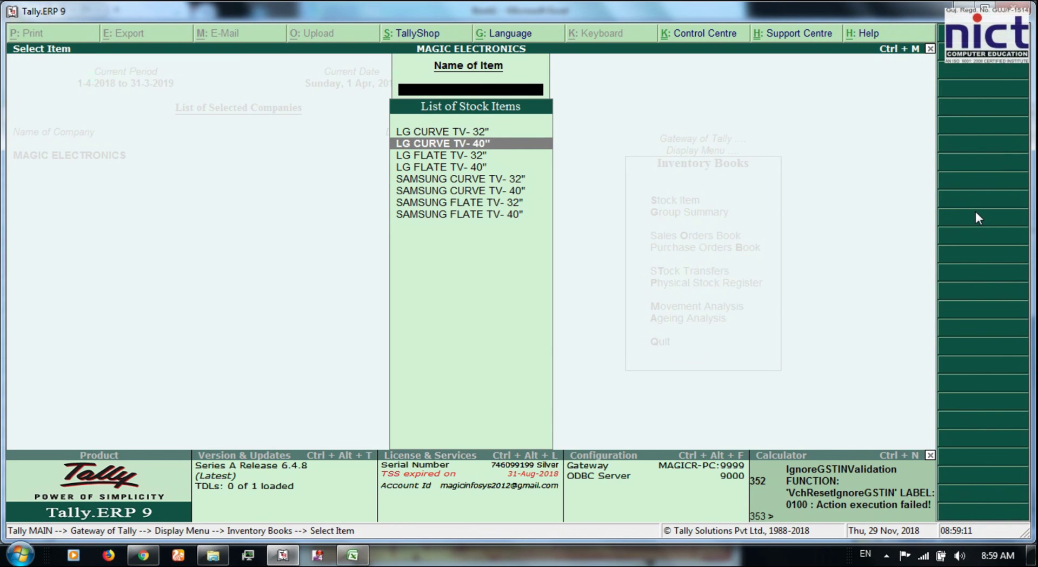
{"action": "key", "text": "Up"}
{"action": "key", "text": "Return"}
{"action": "key", "text": "Return"}
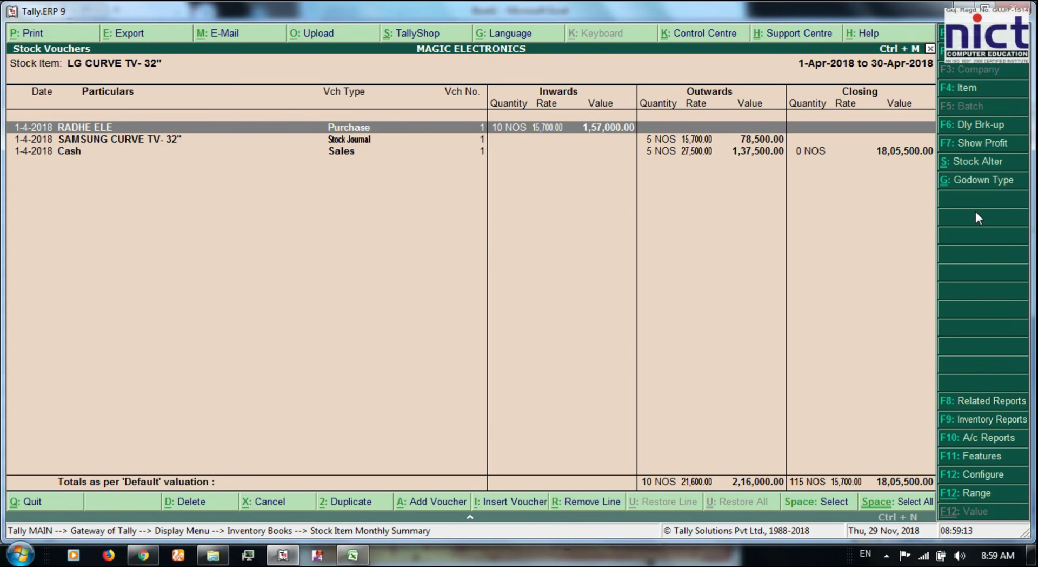
{"action": "key", "text": "Down"}
{"action": "key", "text": "Up"}
{"action": "key", "text": "Down"}
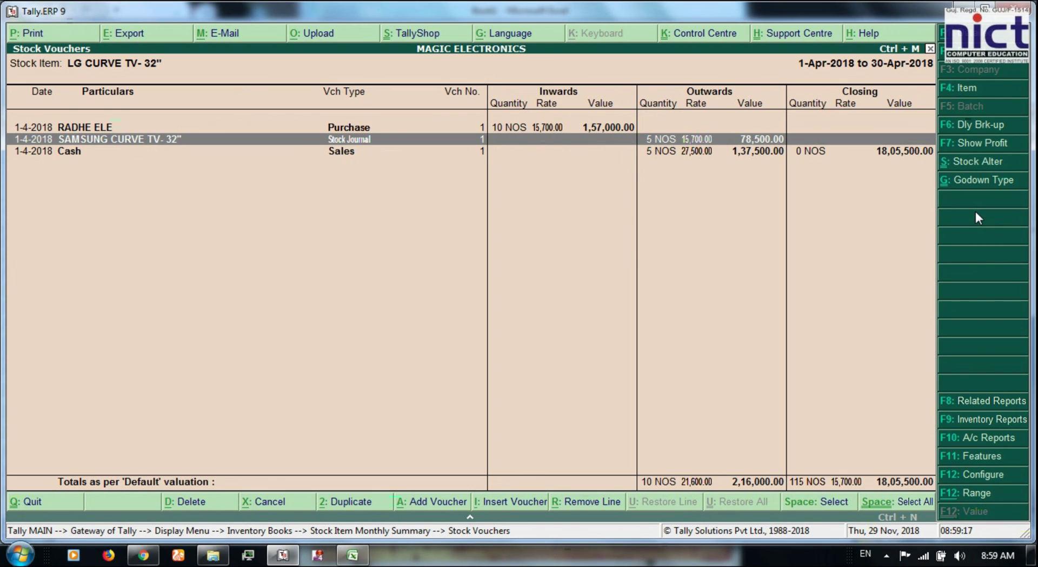
{"action": "key", "text": "Down"}
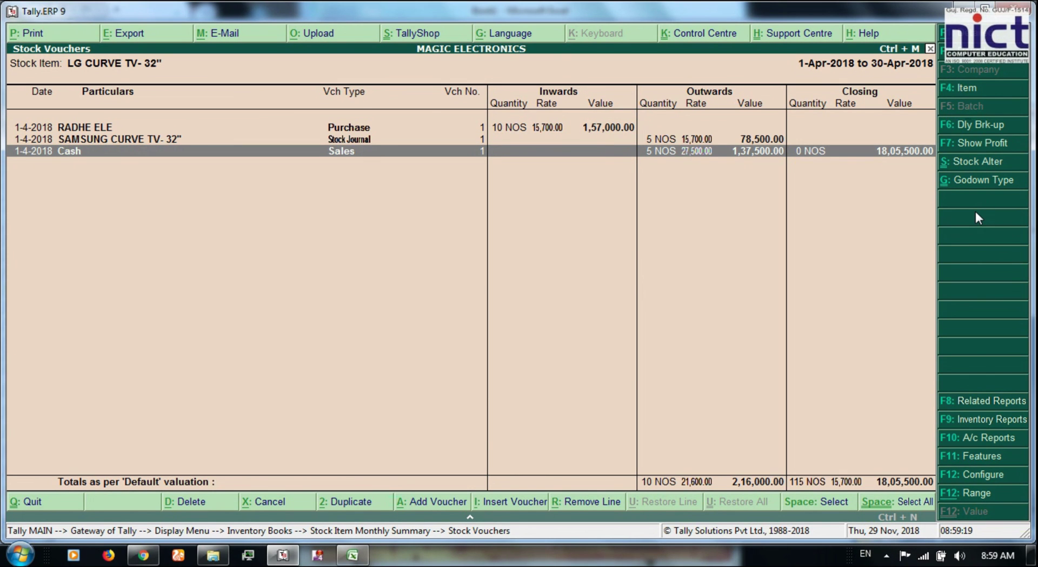
Step: Switch the stock item report to another item, then close it and return to the Inventory Books menu
{"action": "key", "text": "Escape"}
{"action": "key", "text": "F4"}
{"action": "key", "text": "Down"}
{"action": "key", "text": "Return"}
{"action": "key", "text": "Escape"}
{"action": "key", "text": "Escape"}
{"action": "key", "text": "Escape"}
{"action": "key", "text": "Escape"}
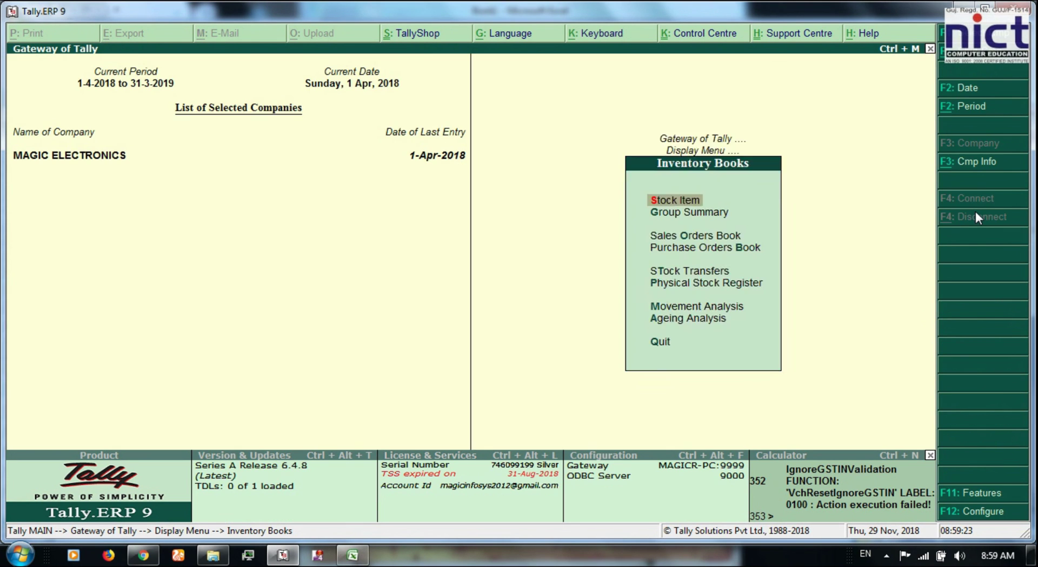
Step: Recheck the items and quantities of the RADHE ELE purchase voucher in the Day Book, then close it unaltered
{"action": "key", "text": "d"}
{"action": "key", "text": "a"}
{"action": "key", "text": "Down"}
{"action": "key", "text": "Return"}
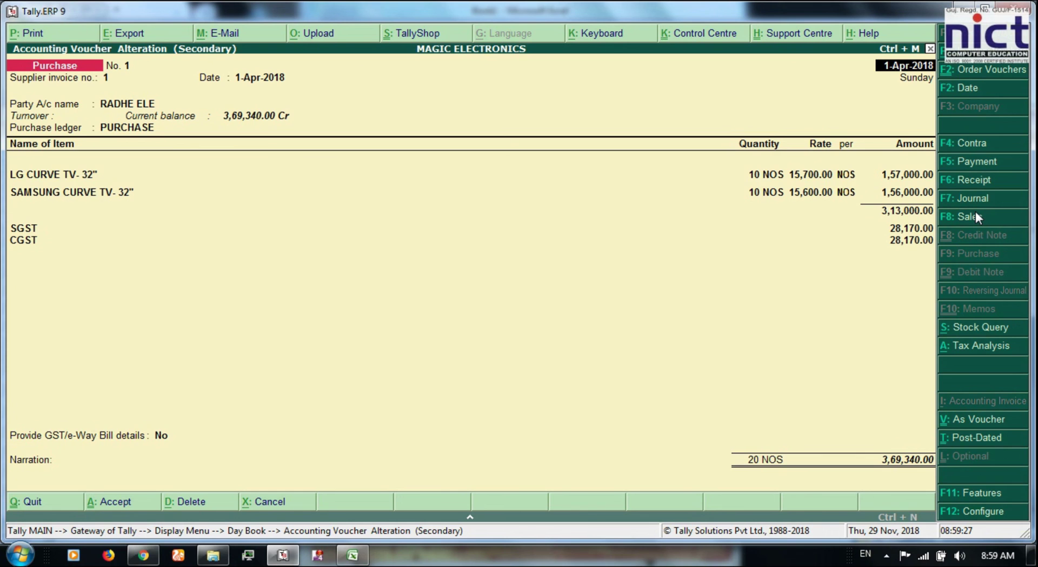
{"action": "key", "text": "Escape"}
{"action": "key", "text": "Escape"}
{"action": "key", "text": "Escape"}
Step: Open the April stock vouchers of SAMSUNG CURVE TV- 32" from the Inventory Books
{"action": "key", "text": "Return"}
{"action": "key", "text": "Down"}
{"action": "key", "text": "Down"}
{"action": "key", "text": "Down"}
{"action": "key", "text": "Down"}
{"action": "key", "text": "Down"}
{"action": "key", "text": "Down"}
{"action": "key", "text": "Up"}
{"action": "key", "text": "Up"}
{"action": "key", "text": "Up"}
{"action": "key", "text": "Down"}
{"action": "key", "text": "Return"}
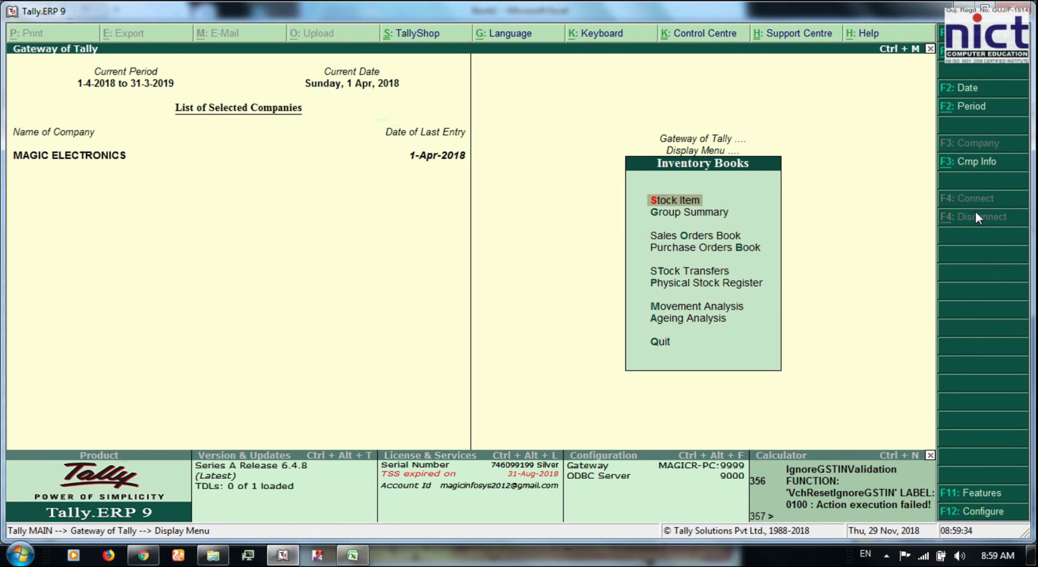
{"action": "key", "text": "Return"}
{"action": "key", "text": "Down"}
{"action": "key", "text": "Down"}
{"action": "key", "text": "Down"}
{"action": "key", "text": "Down"}
{"action": "key", "text": "Down"}
{"action": "key", "text": "Up"}
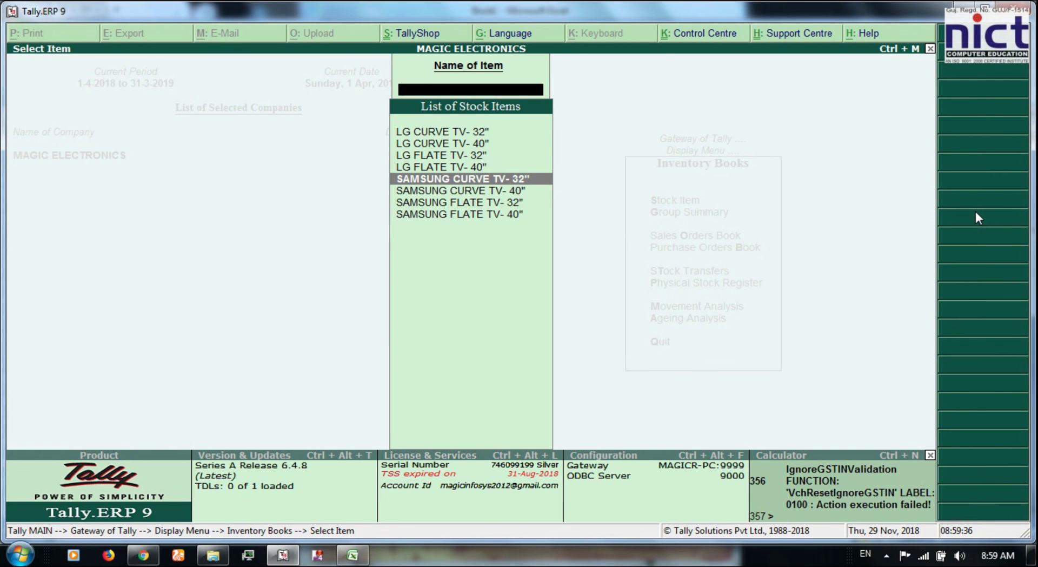
{"action": "key", "text": "Return"}
{"action": "key", "text": "Return"}
Step: Examine the purchase, stock journal and sales entries of SAMSUNG CURVE TV- 32", then return to the Gateway of Tally
{"action": "key", "text": "Down"}
{"action": "key", "text": "Up"}
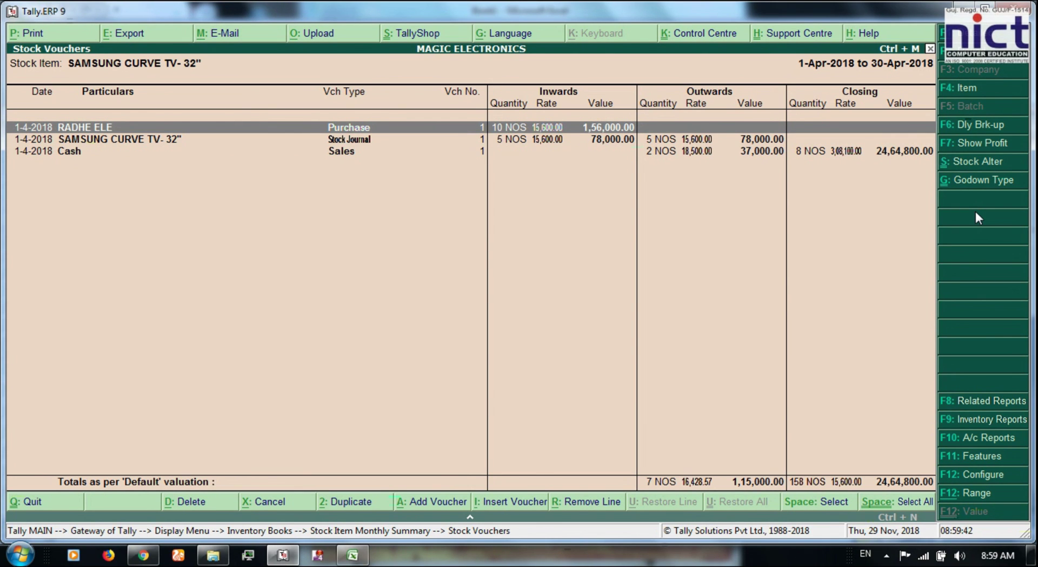
{"action": "key", "text": "Down"}
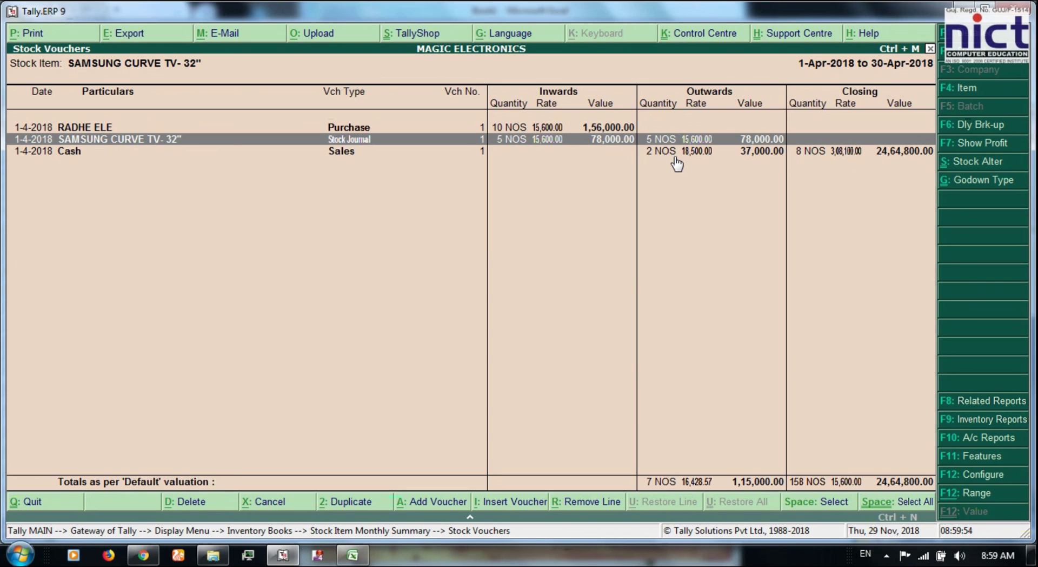
{"action": "key", "text": "Down"}
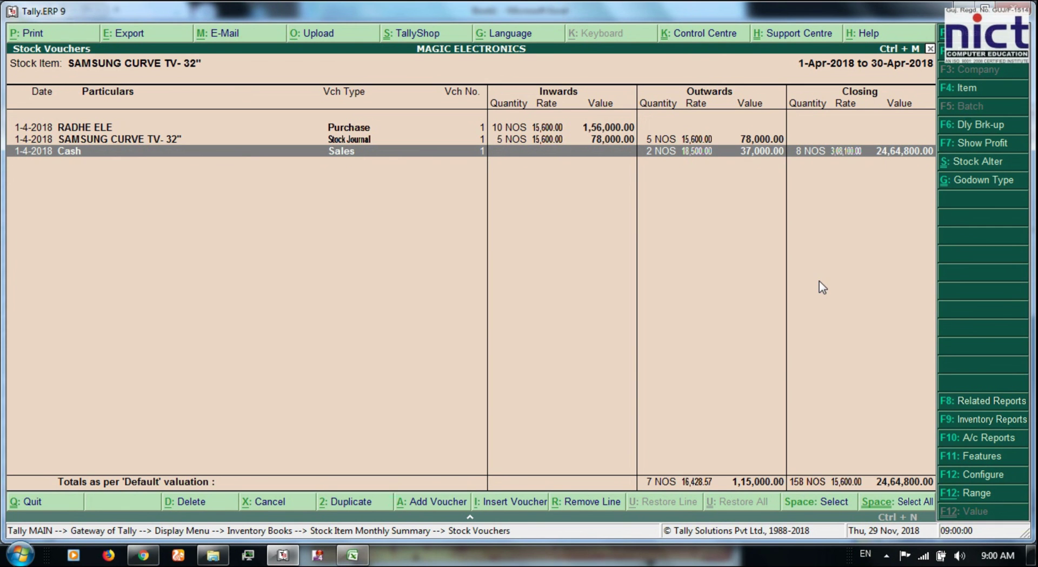
{"action": "key", "text": "Escape"}
{"action": "key", "text": "Escape"}
{"action": "key", "text": "Escape"}
{"action": "key", "text": "Escape"}
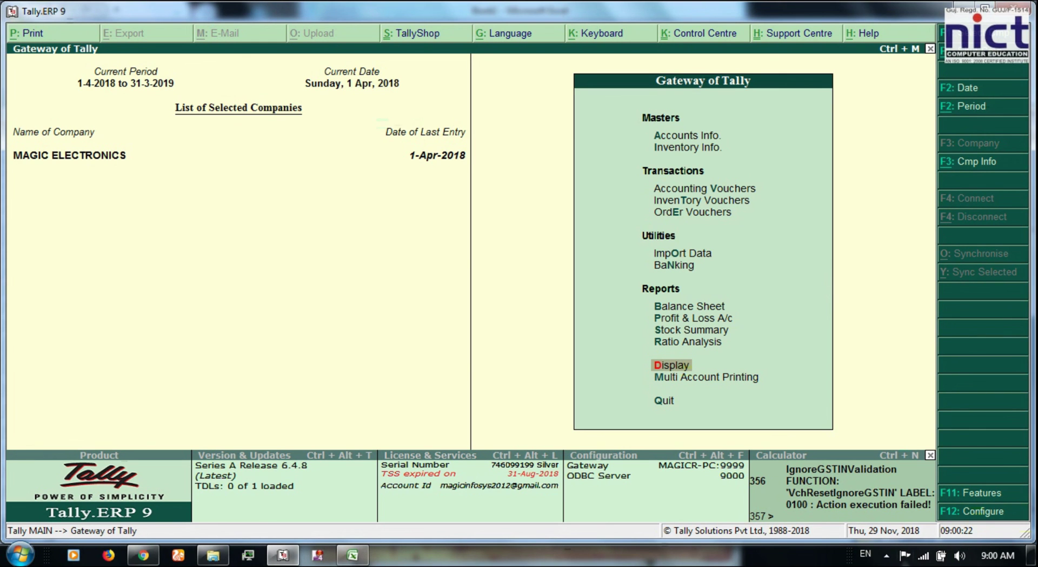
Step: Switch to the Book1 workbook in Excel and review the SAMSUNG and LG stock tables and godown totals
{"action": "left_click", "coordinate": [352, 556]}
{"action": "scroll", "coordinate": [603, 251], "scroll_direction": "down", "scroll_amount": 5}
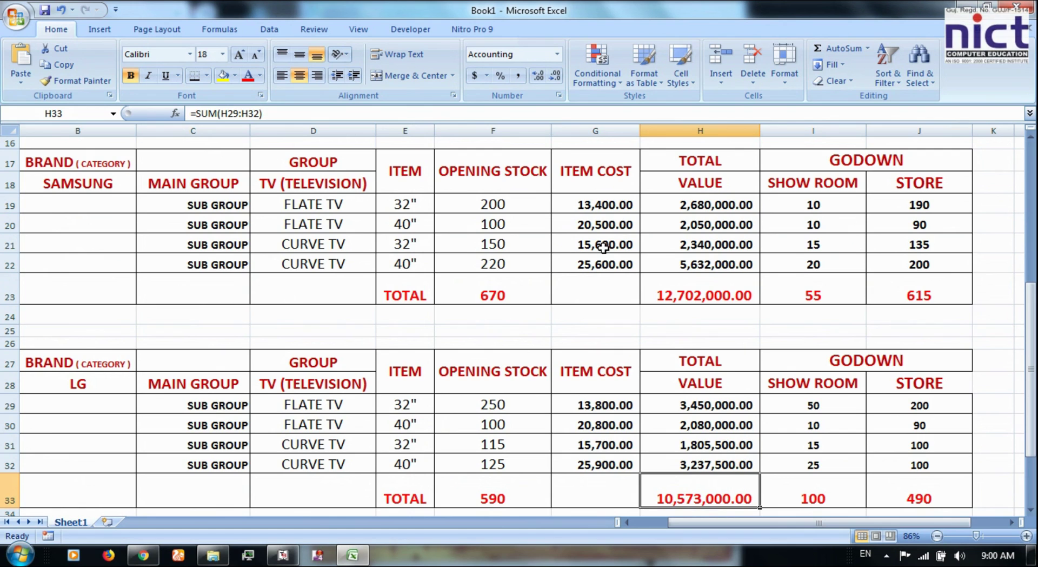
{"action": "scroll", "coordinate": [762, 292], "scroll_direction": "down", "scroll_amount": 2}
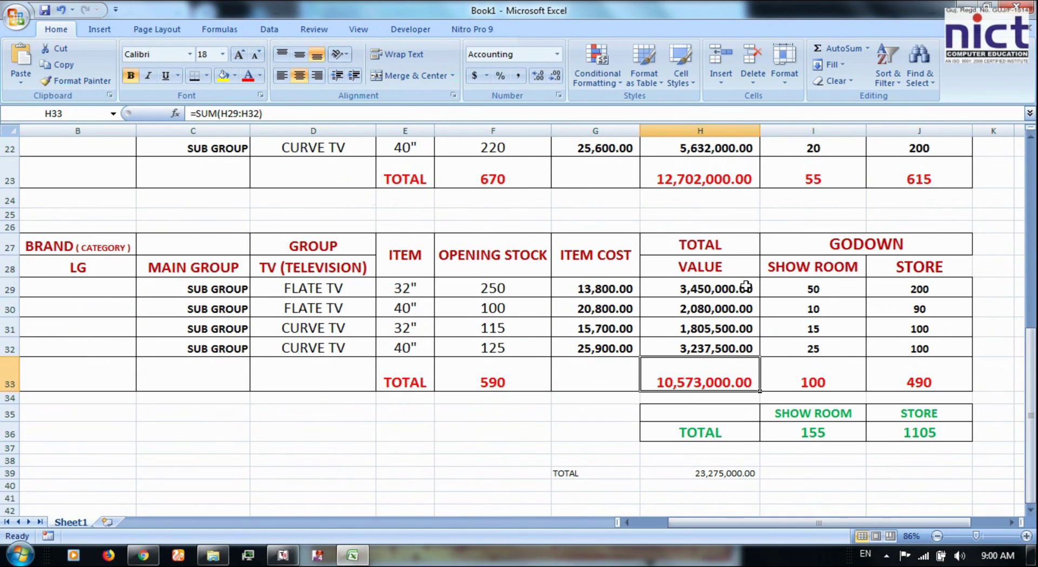